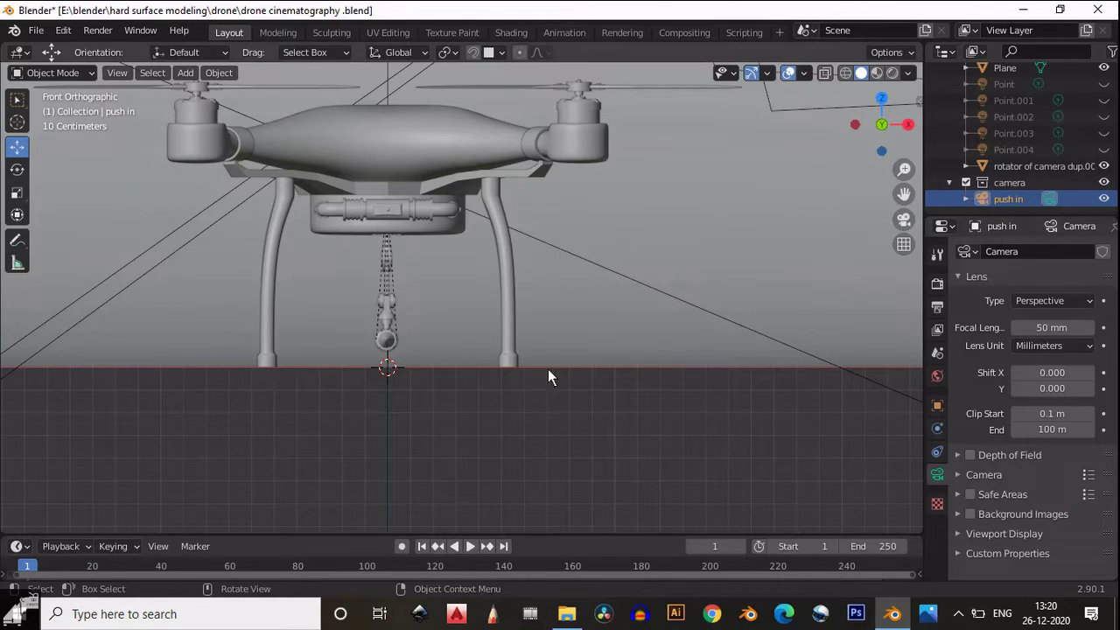
Step: Look through the push in camera and pull it back until the whole drone is inside the frame
middle_click_drag(589, 353, 726, 477, "shift")
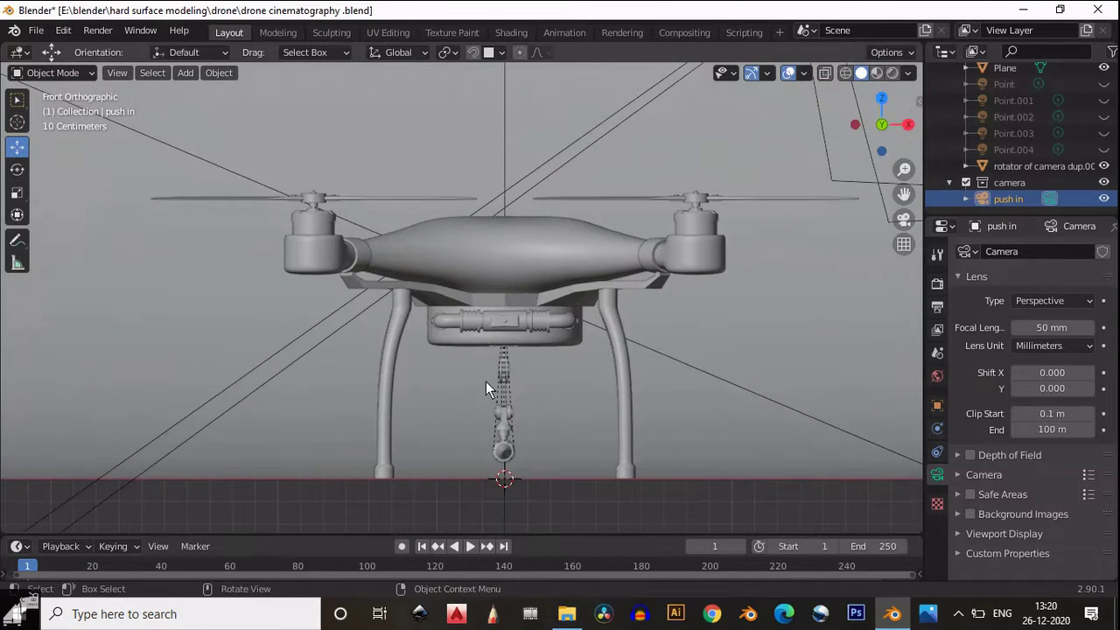
middle_click_drag(520, 325, 489, 331, "shift")
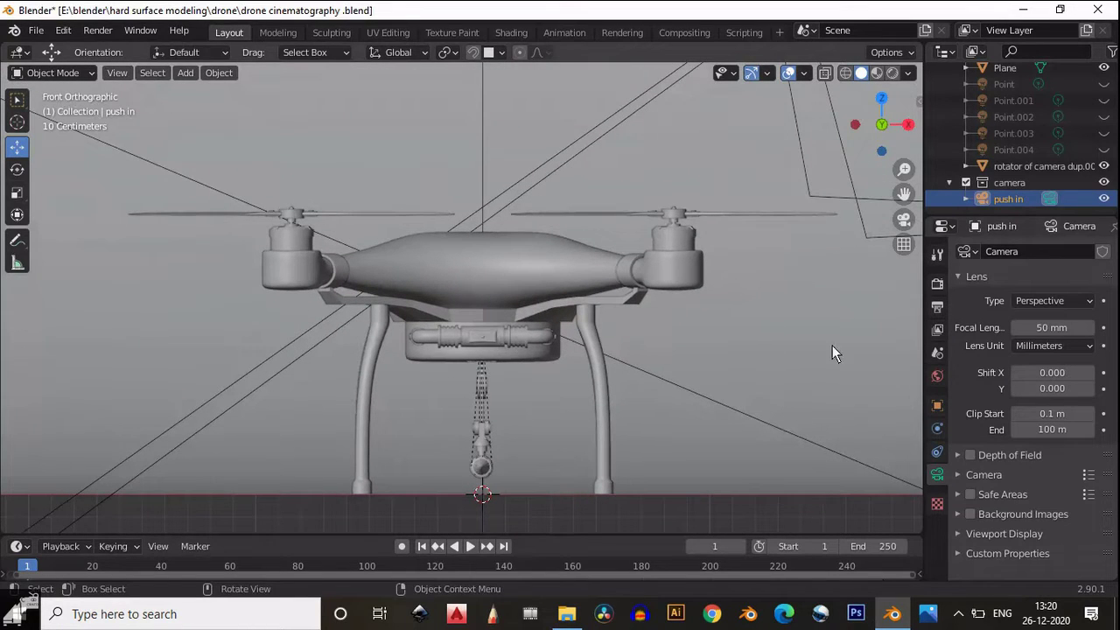
key("KP_0")
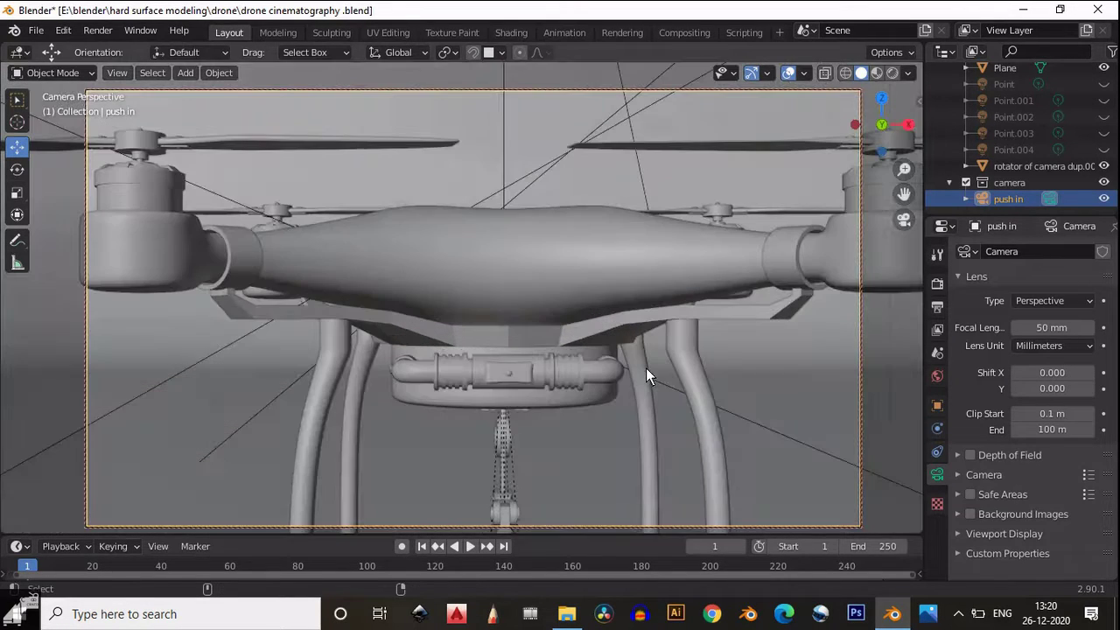
scroll(649, 368, "down", 6)
scroll(683, 367, "up", 3)
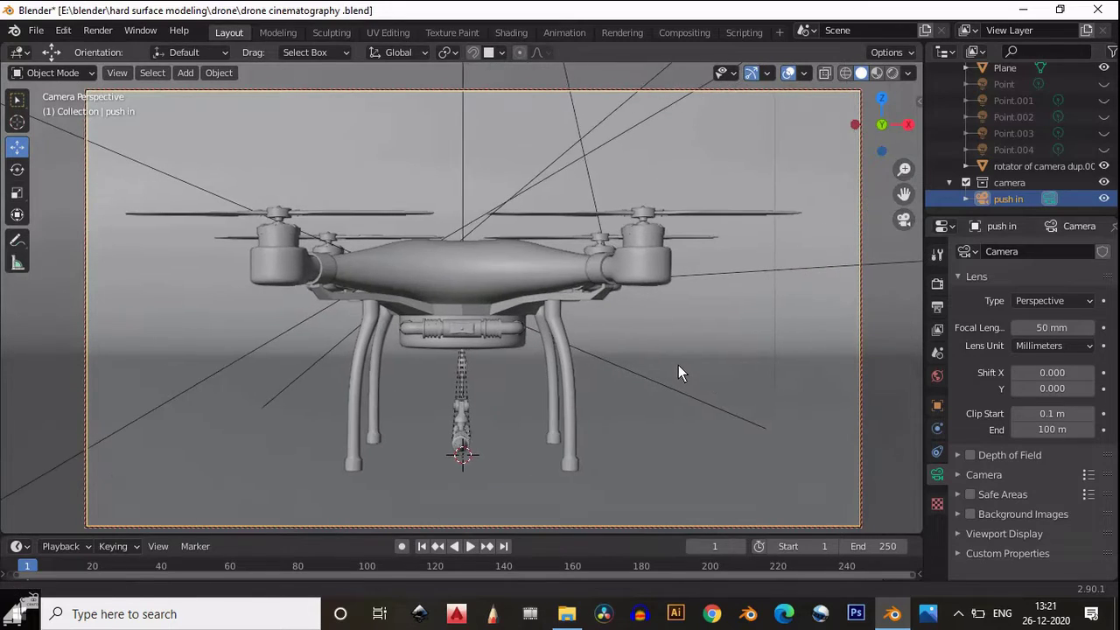
middle_click_drag(681, 372, 698, 368, "shift")
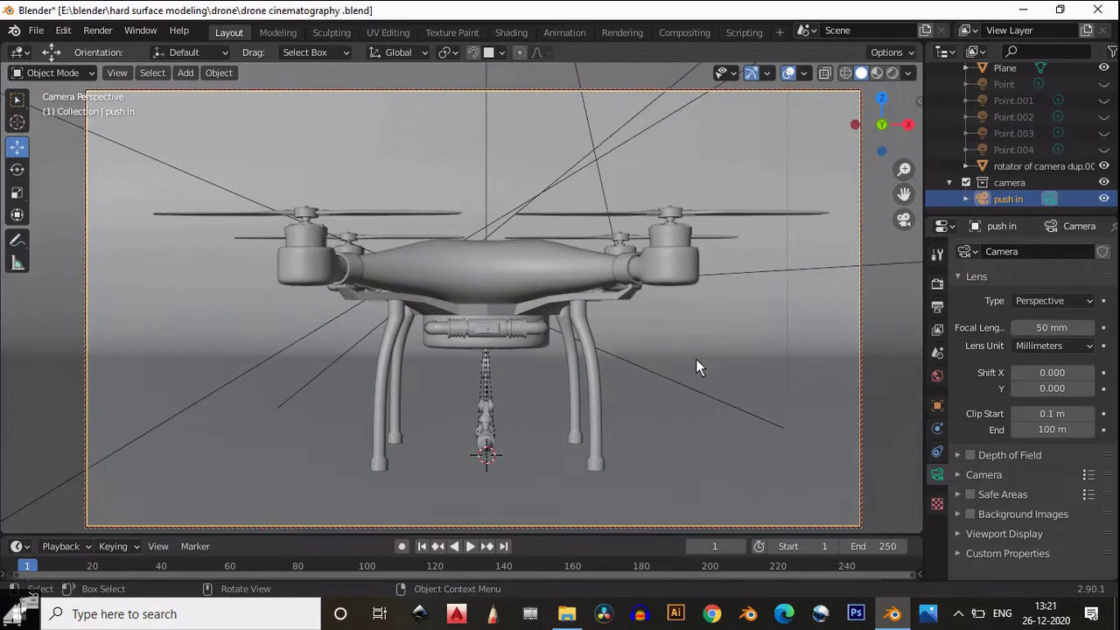
Step: Enable the Center composition guide in the push in camera's viewport display settings
left_click(957, 534)
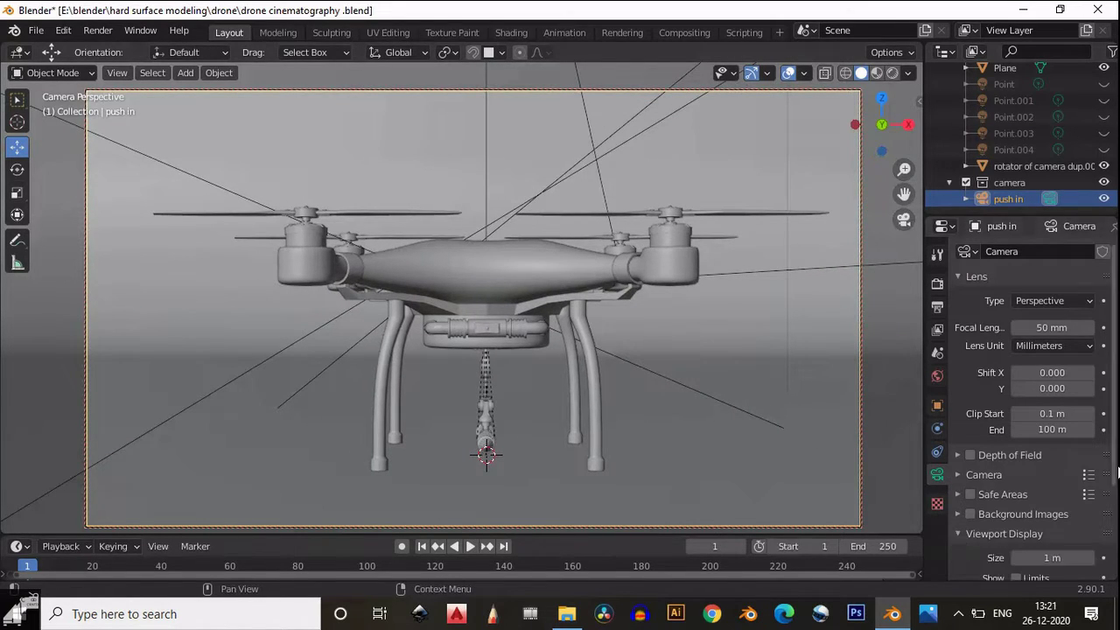
scroll(963, 490, "down", 3)
left_click(1016, 534)
scroll(1029, 470, "down", 3)
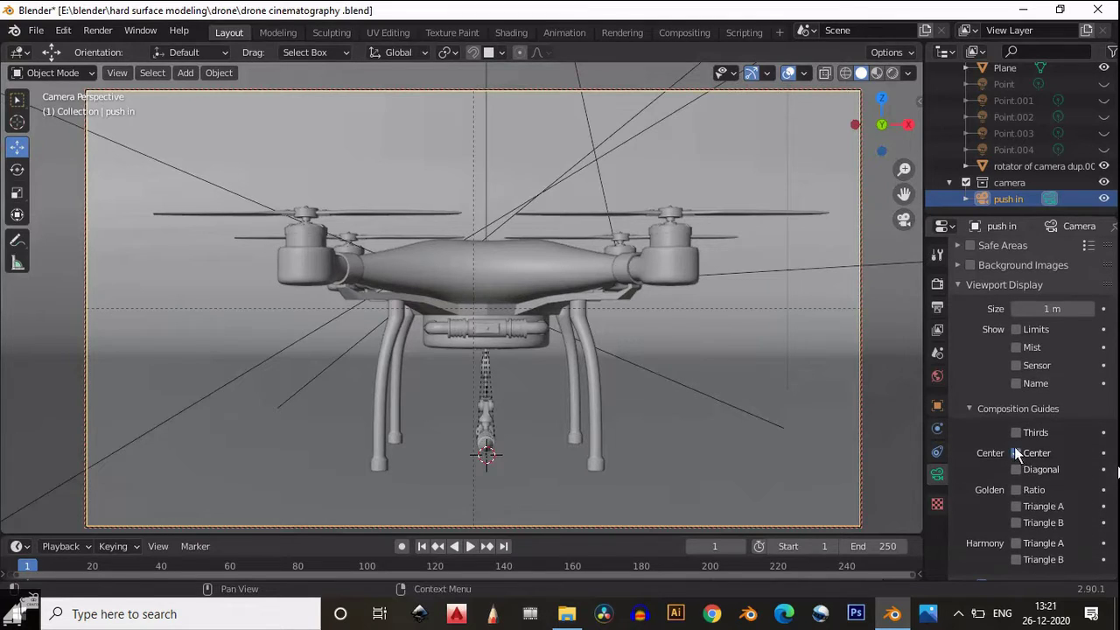
left_click(1017, 453)
Step: Set the push in camera's X location to 0 m
left_click(937, 405)
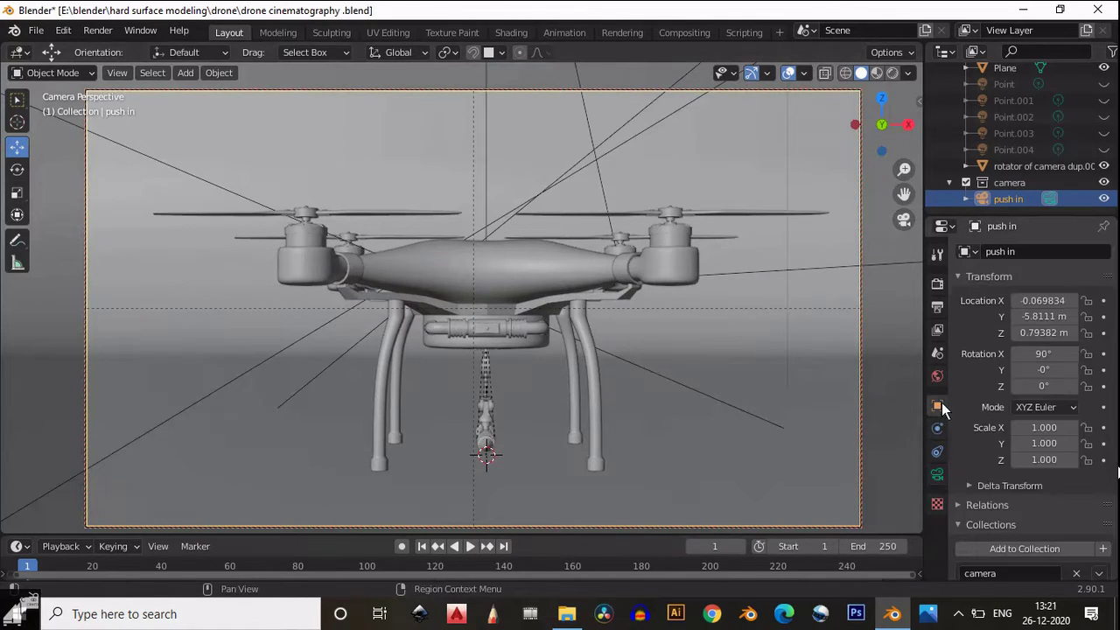
double_click(1044, 302)
type("0")
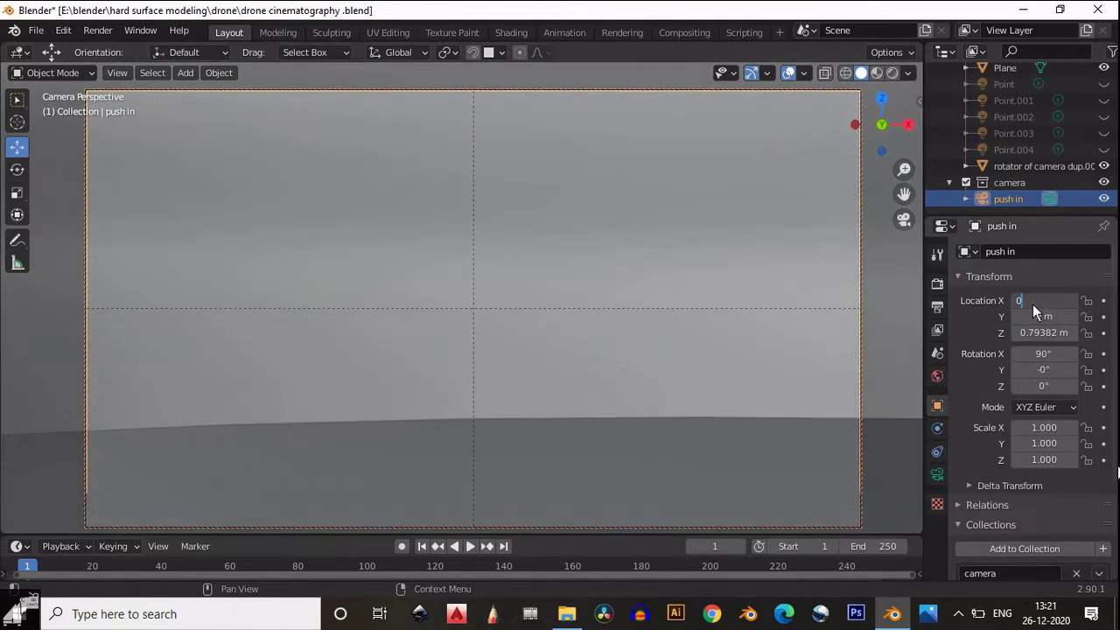
key("Return")
Step: Pull the camera back to about -6.85 m on Y so the whole drone is framed from the front
scroll(585, 344, "down", 10)
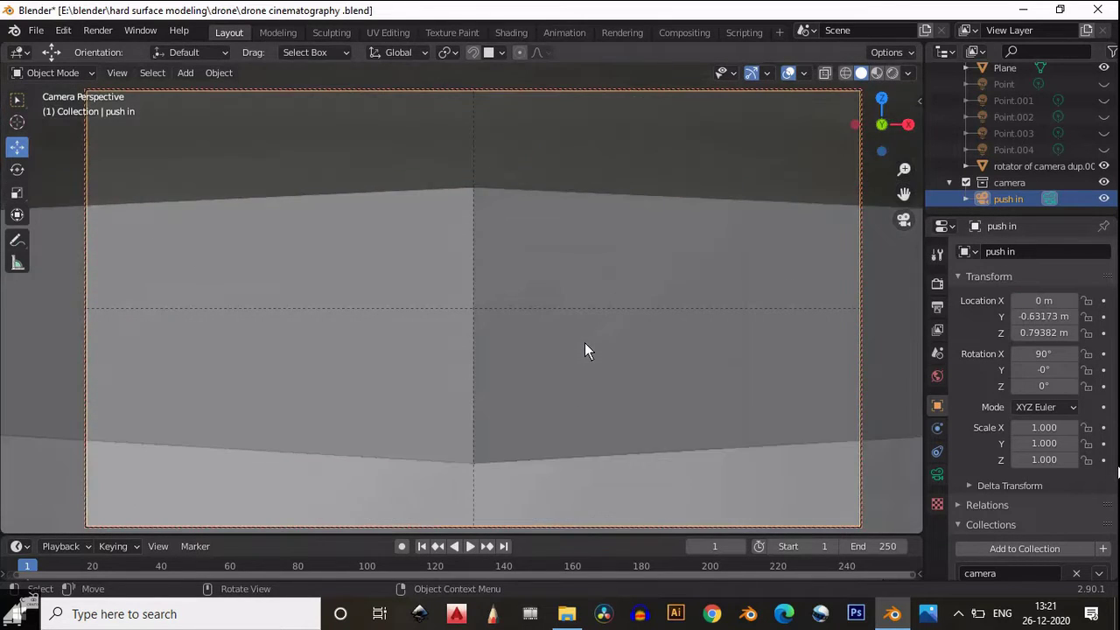
scroll(582, 346, "up", 6)
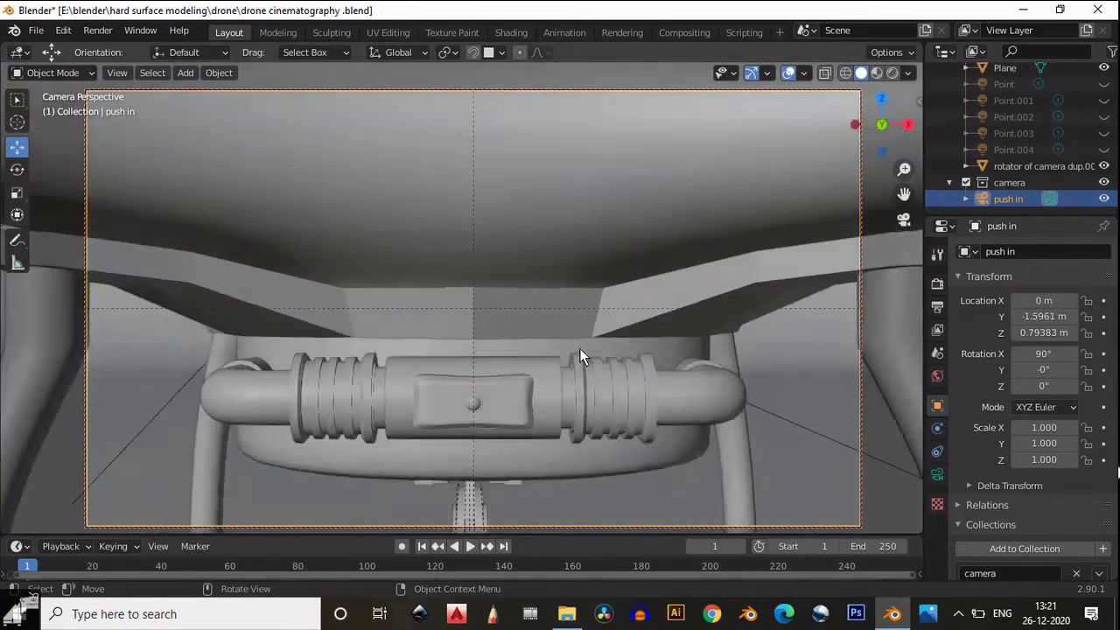
scroll(579, 348, "down", 12)
scroll(580, 350, "up", 8)
scroll(580, 350, "down", 2)
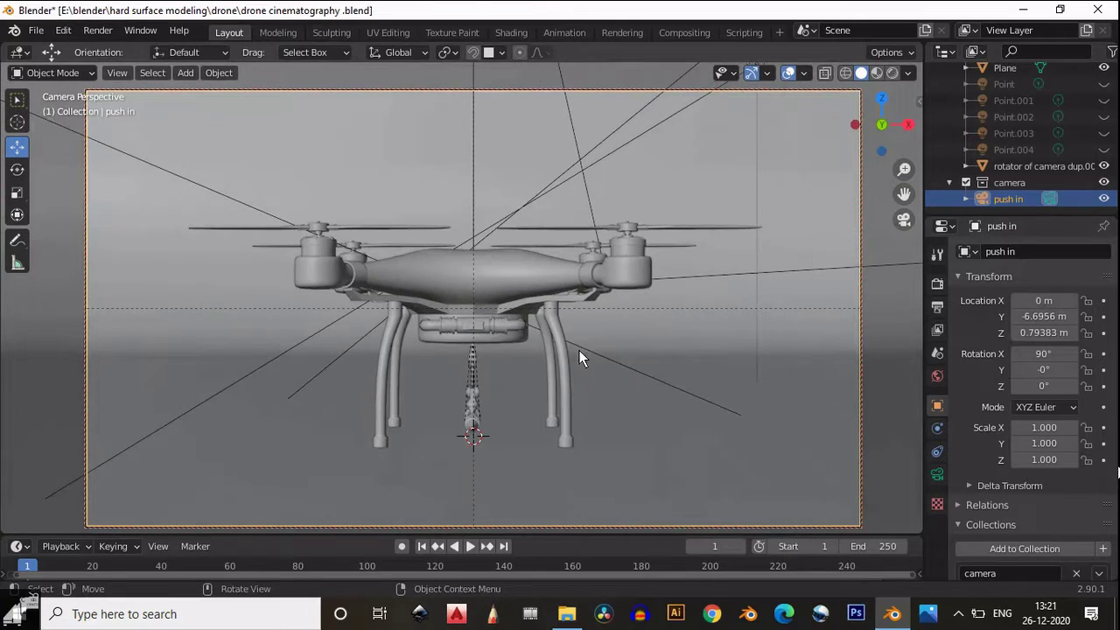
scroll(599, 343, "down", 6)
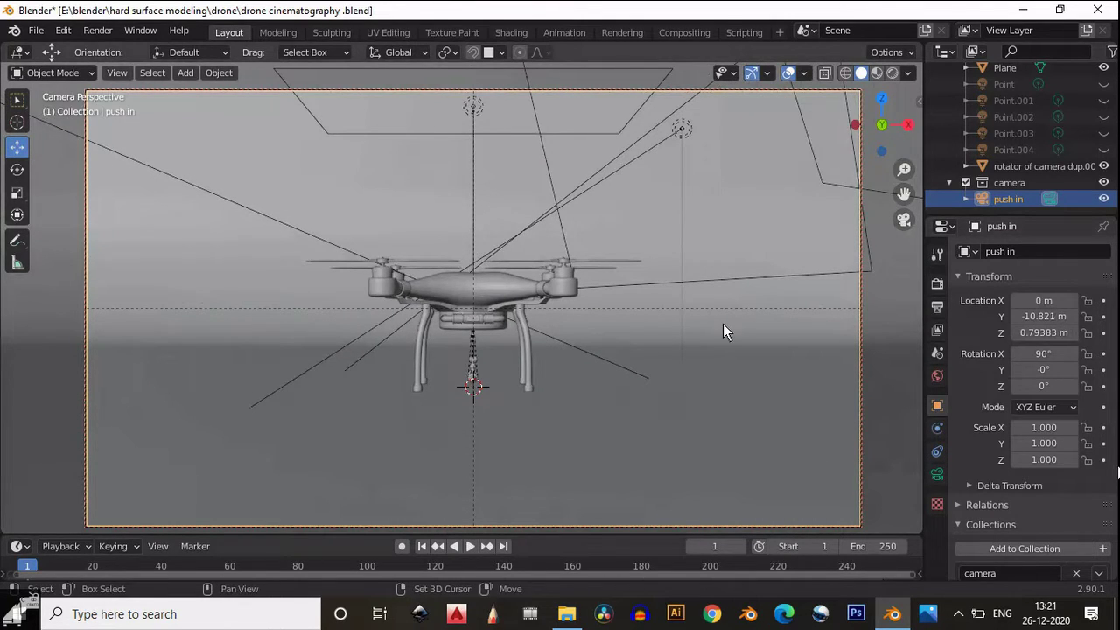
scroll(723, 324, "up", 5)
scroll(1031, 469, "down", 1)
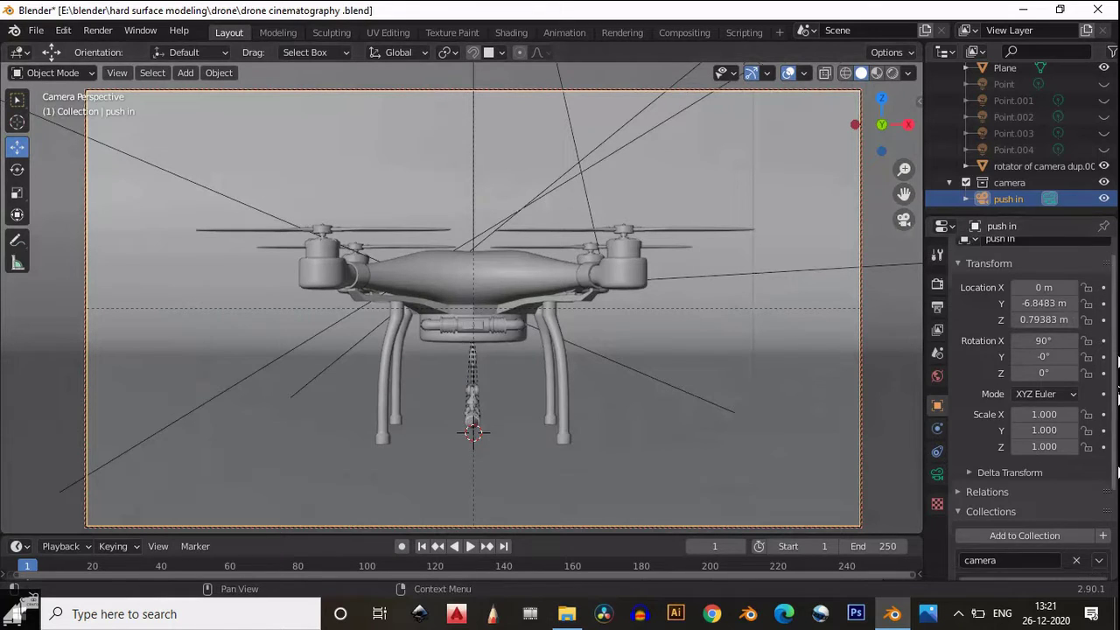
Step: Enlarge the timeline area and show the viewport in rendered shading
scroll(1031, 469, "up", 1)
left_click_drag(589, 536, 590, 477)
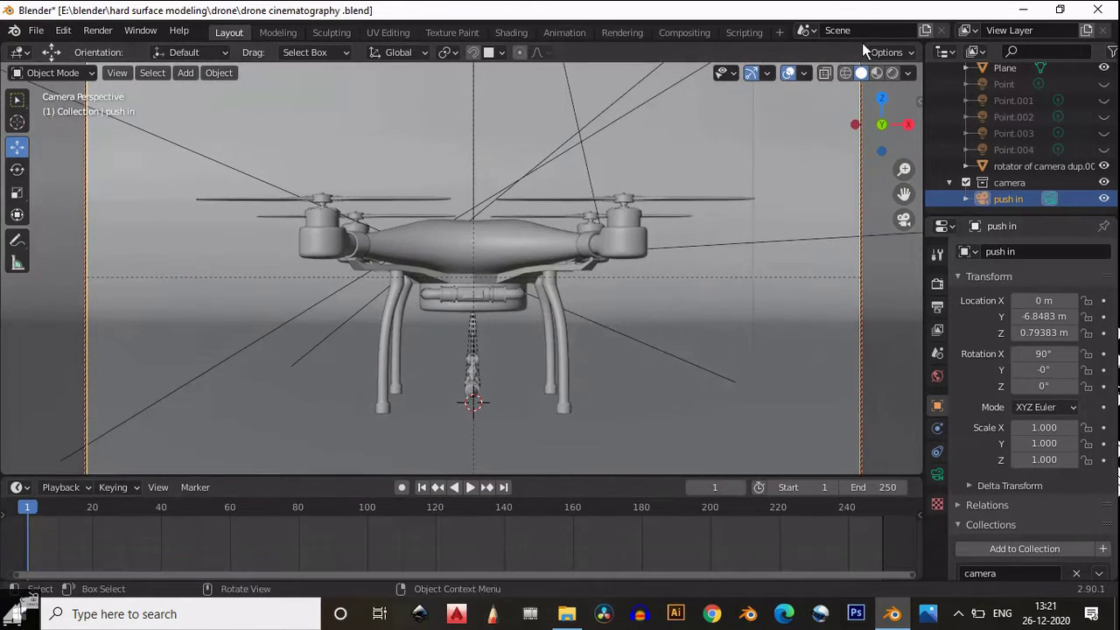
left_click(891, 73)
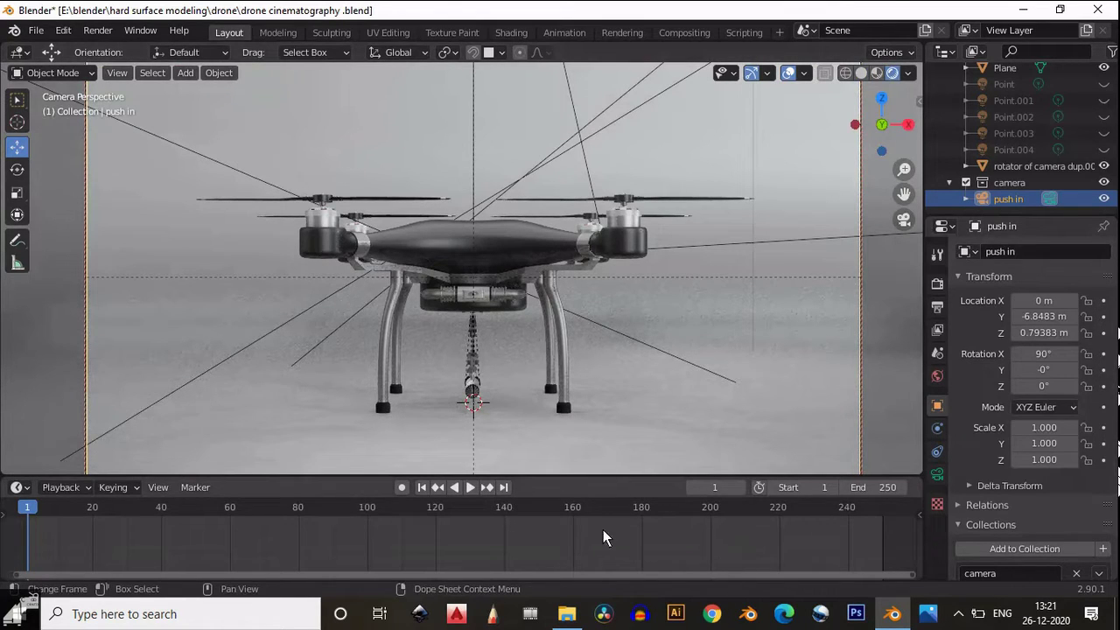
Step: Bind the push in camera to a new marker at frame 1 and keyframe the camera's location there
left_click(194, 487)
left_click(222, 468)
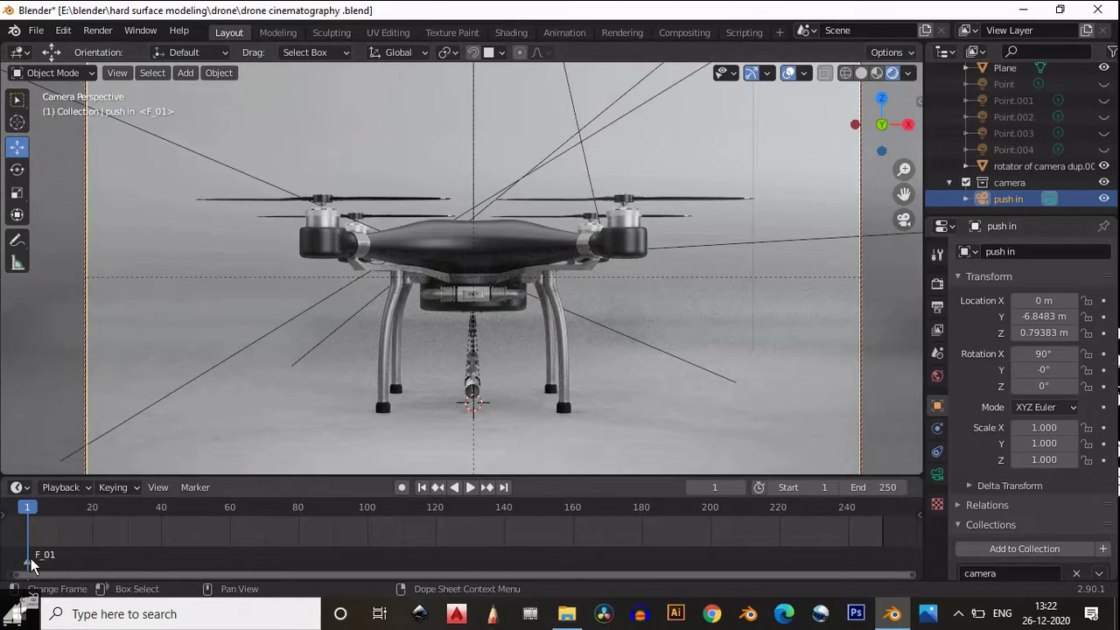
key("ctrl+b")
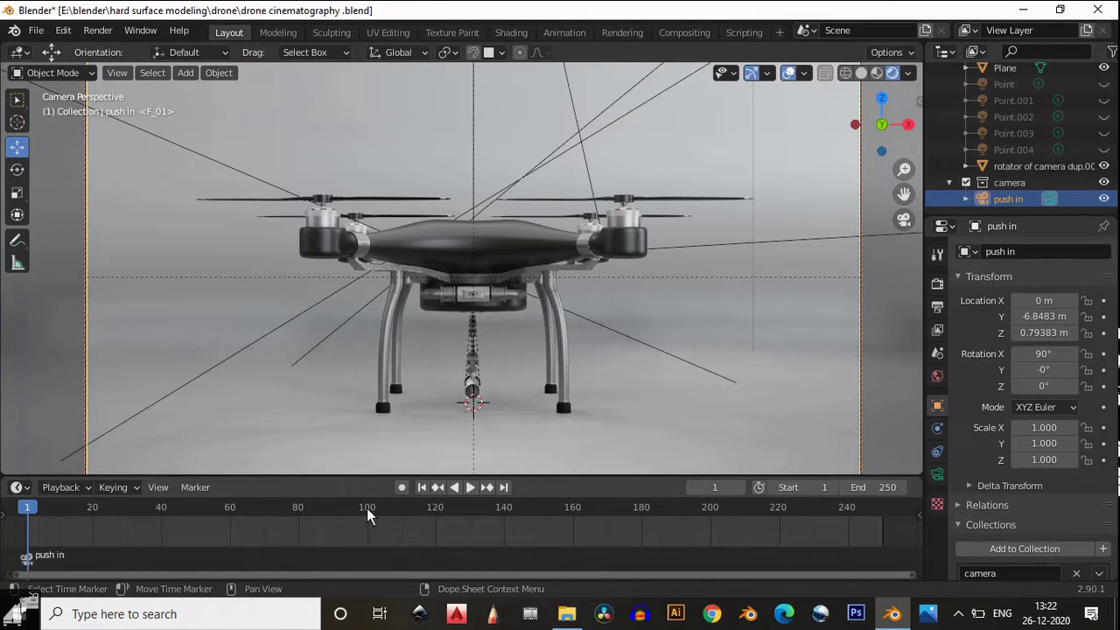
right_click(1044, 323)
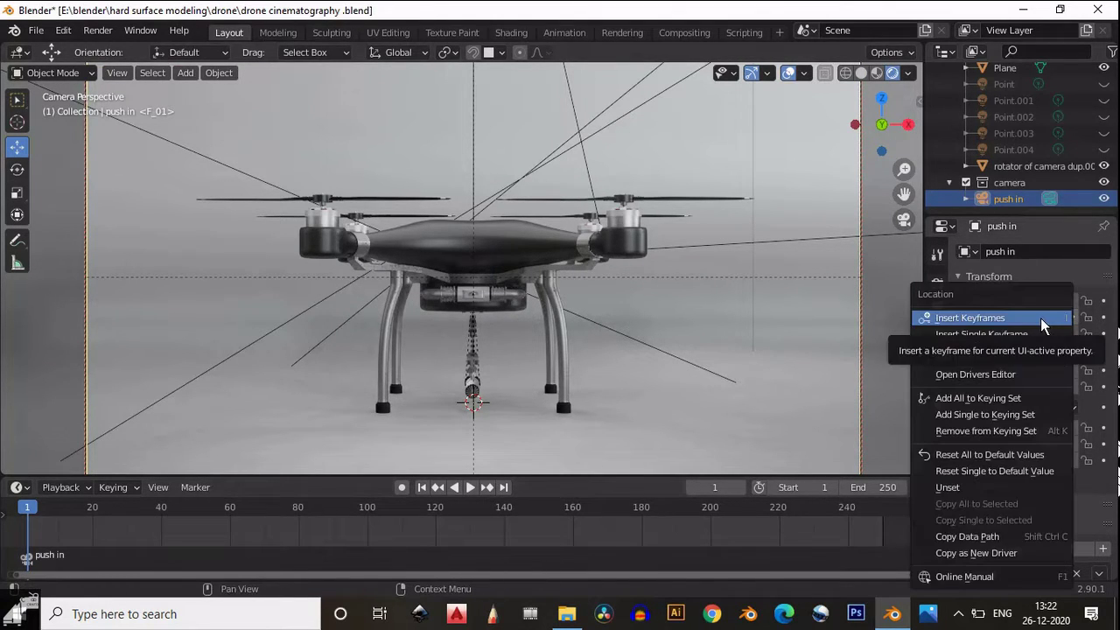
left_click(1043, 319)
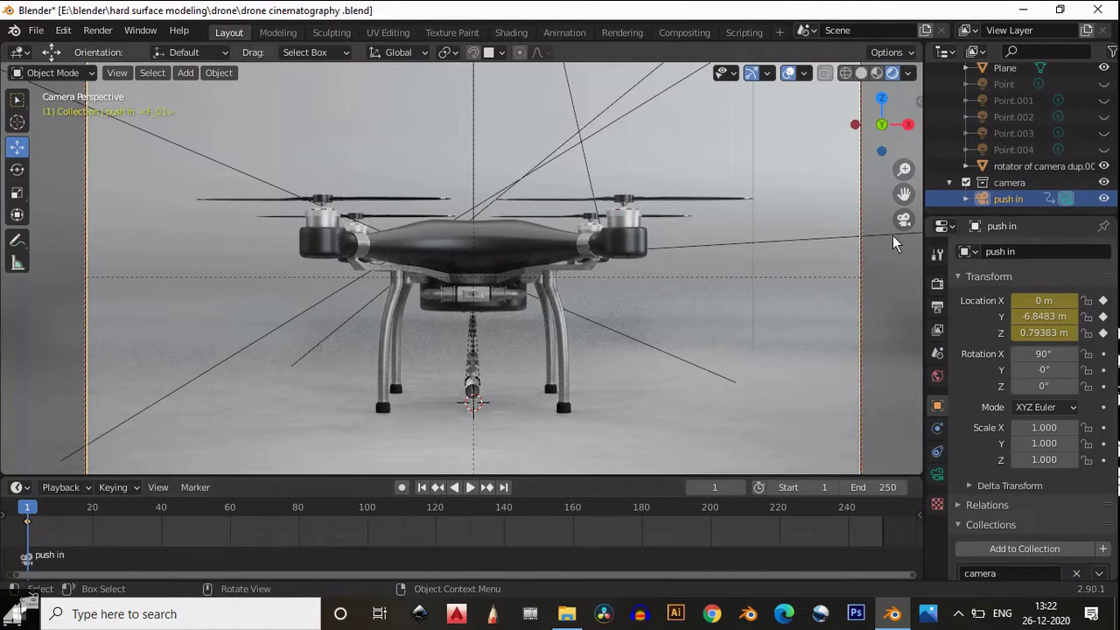
Step: Turn off the Camera to View lock and fit the full camera frame in the viewport
key("n")
left_click(773, 94)
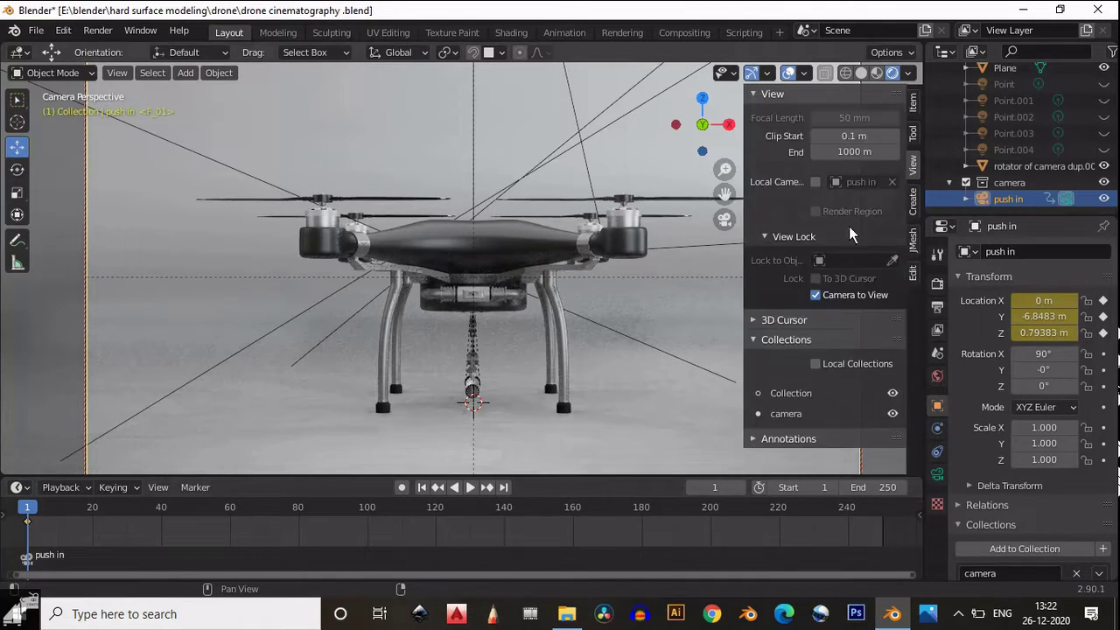
left_click(815, 295)
key("n")
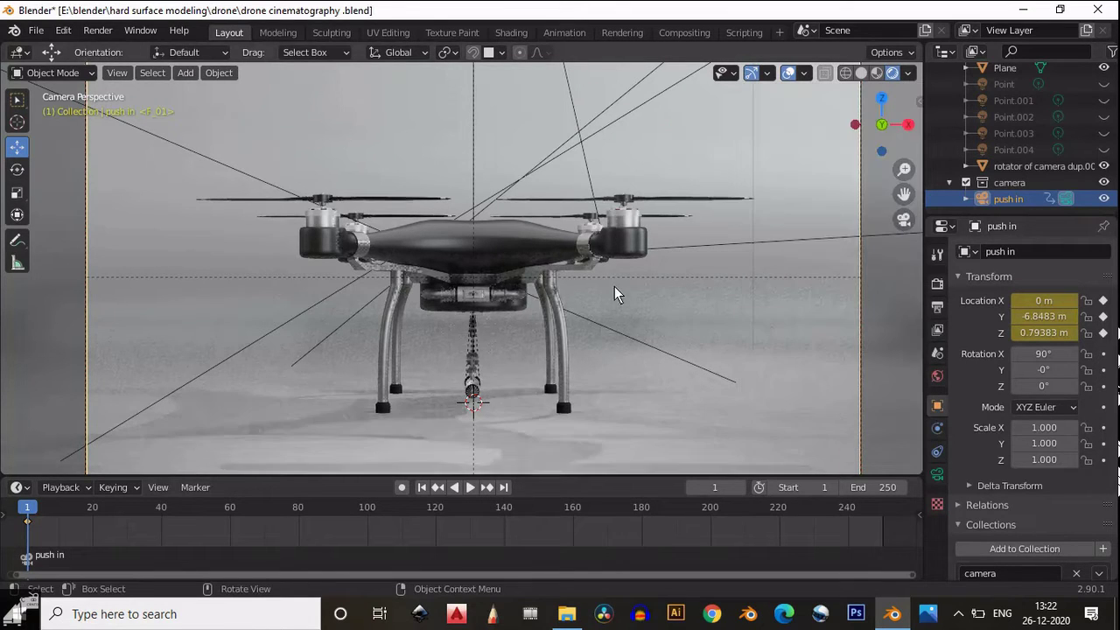
key("Home")
scroll(615, 293, "down", 1)
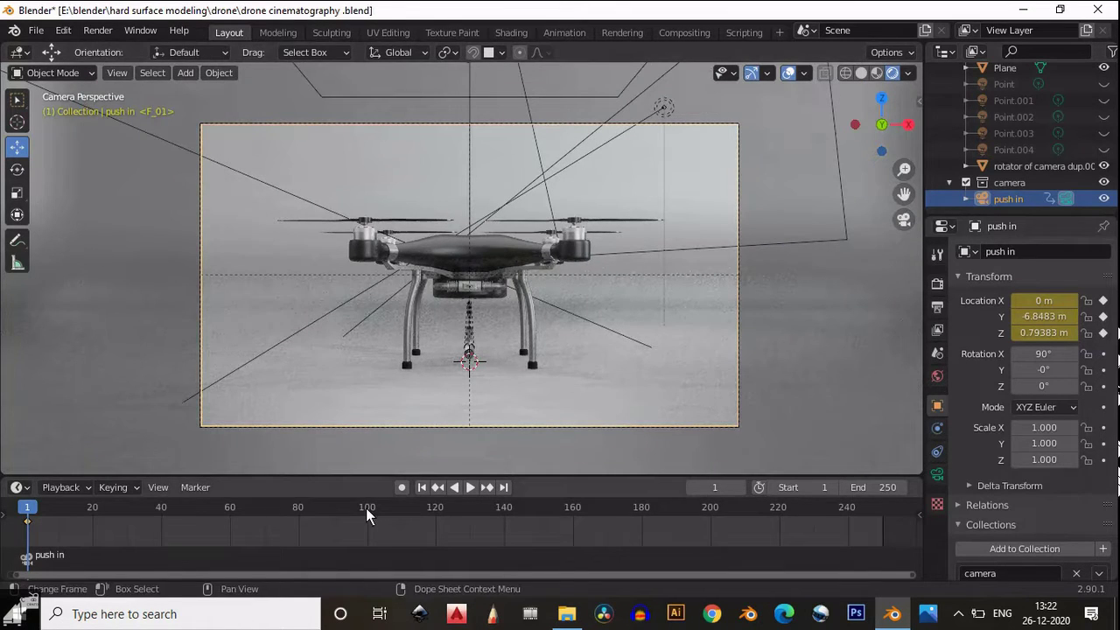
Step: At frame 100, move the push in camera to -5.2283 m on Y and keyframe its location
left_click_drag(367, 516, 372, 515)
key("space")
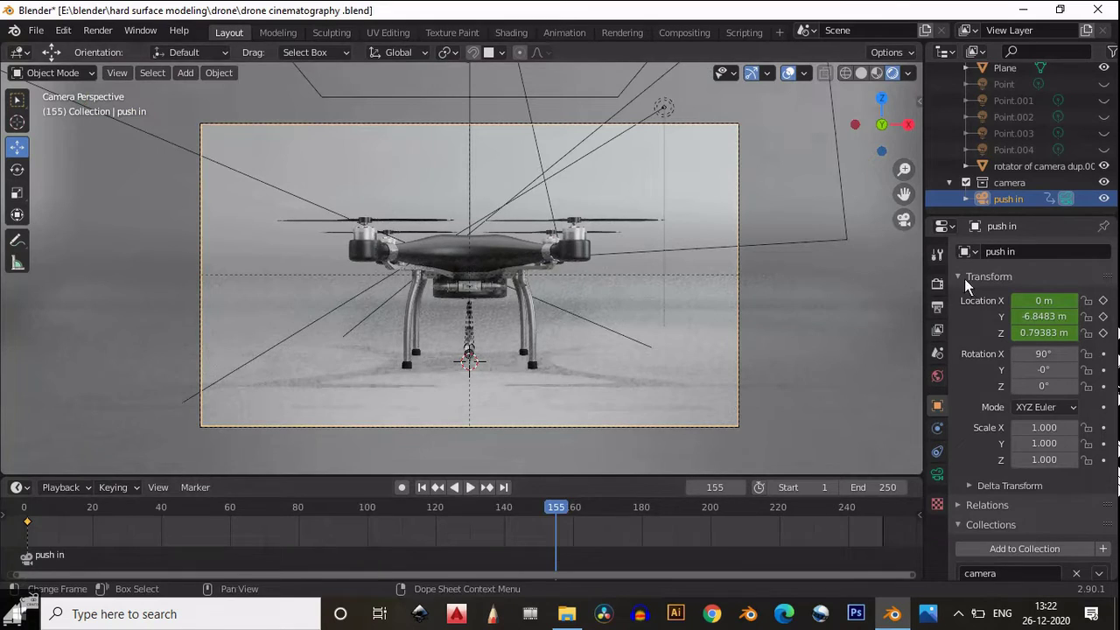
left_click(1047, 316)
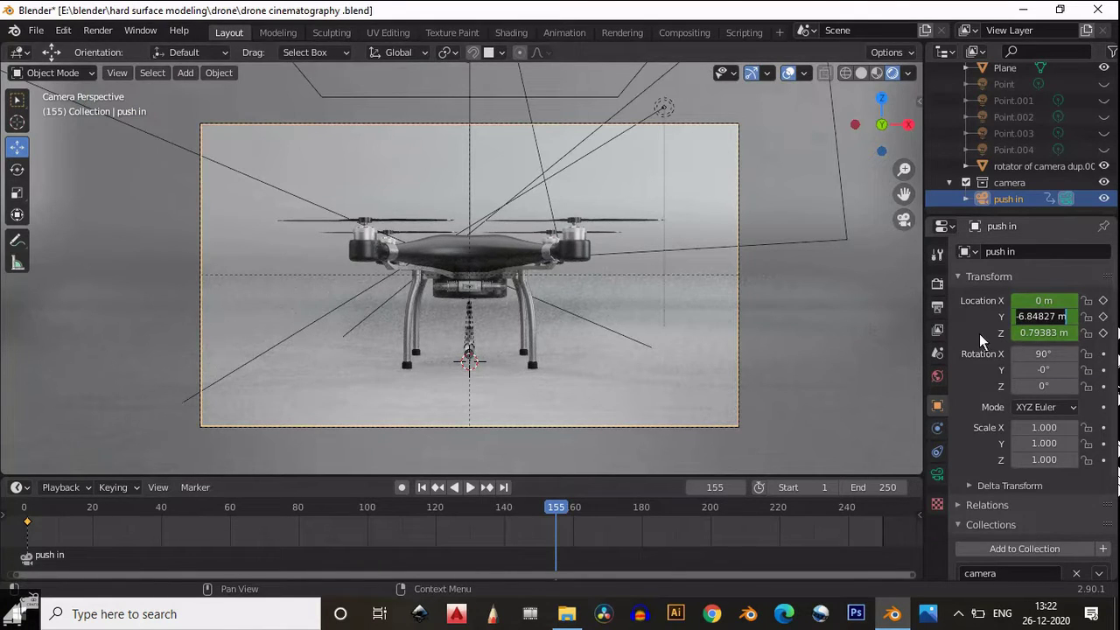
key("Escape")
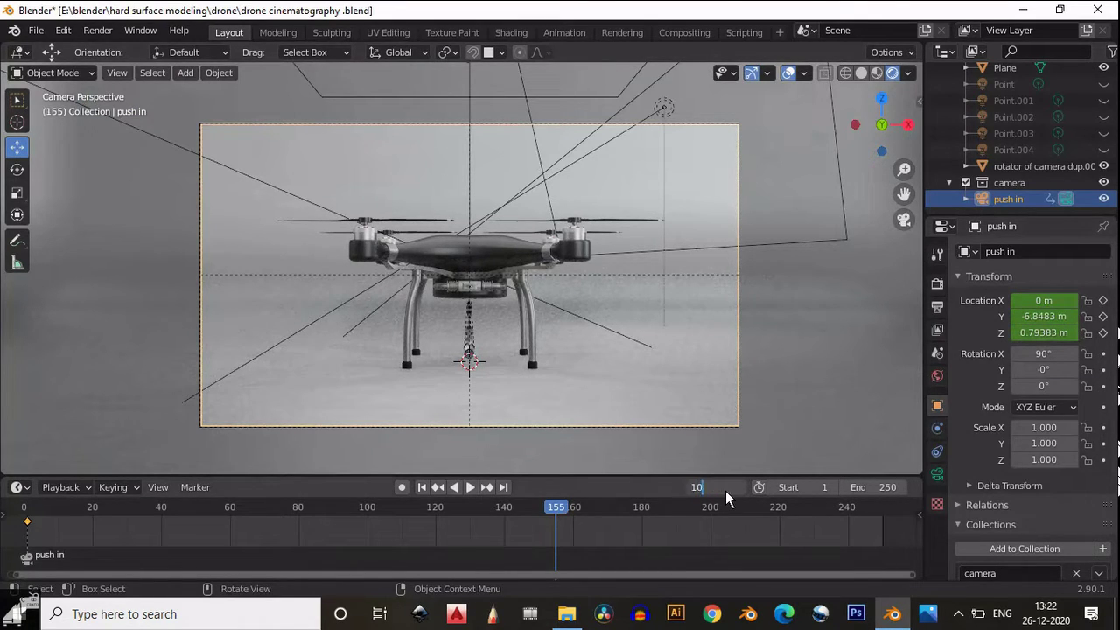
key("Return")
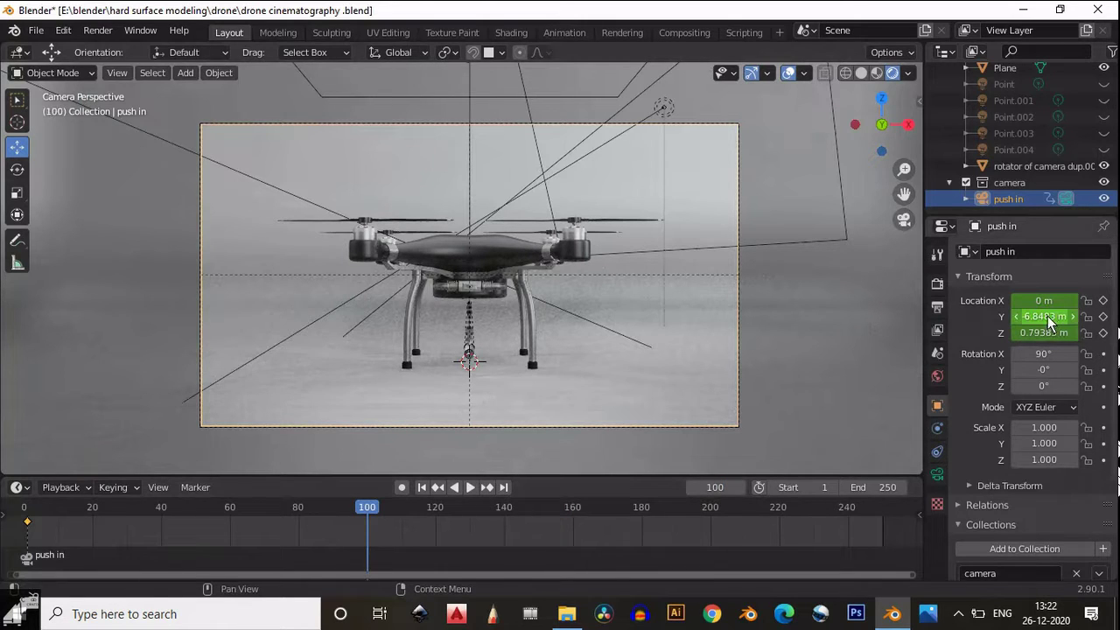
left_click_drag(1048, 322, 63, 319)
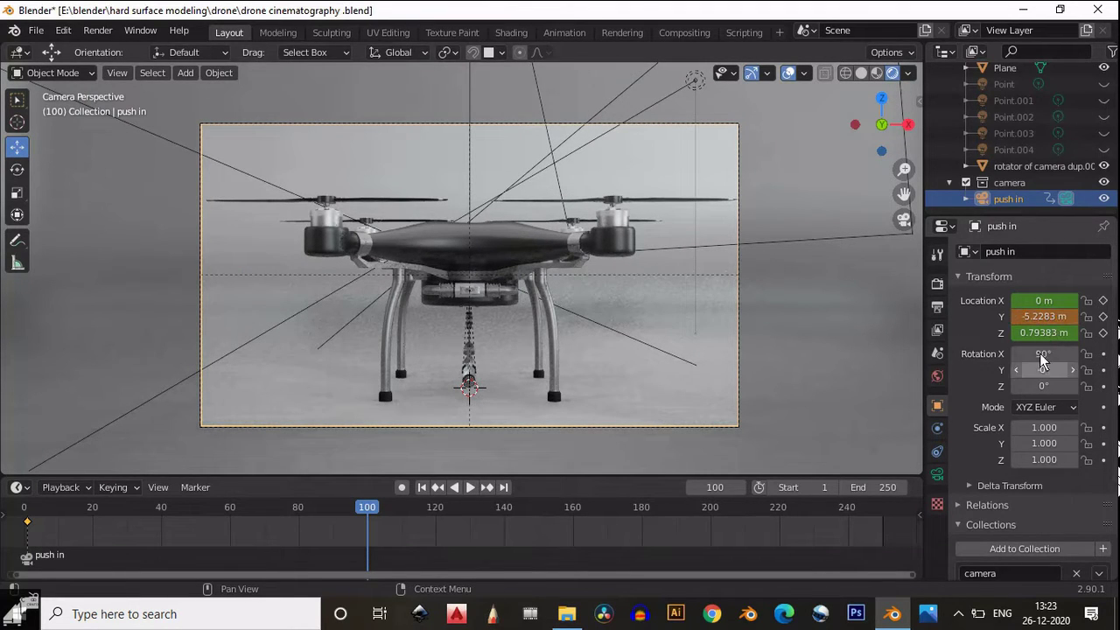
right_click(1047, 325)
left_click(1047, 325)
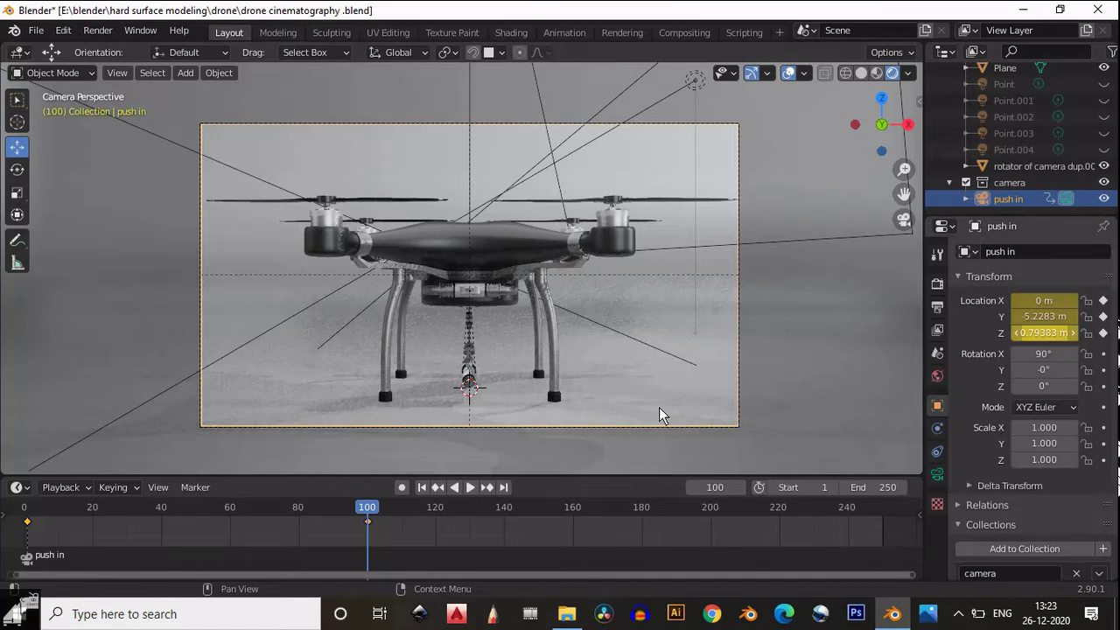
Step: Play the push-in animation from the first frame through the camera in rendered shading
left_click(422, 488)
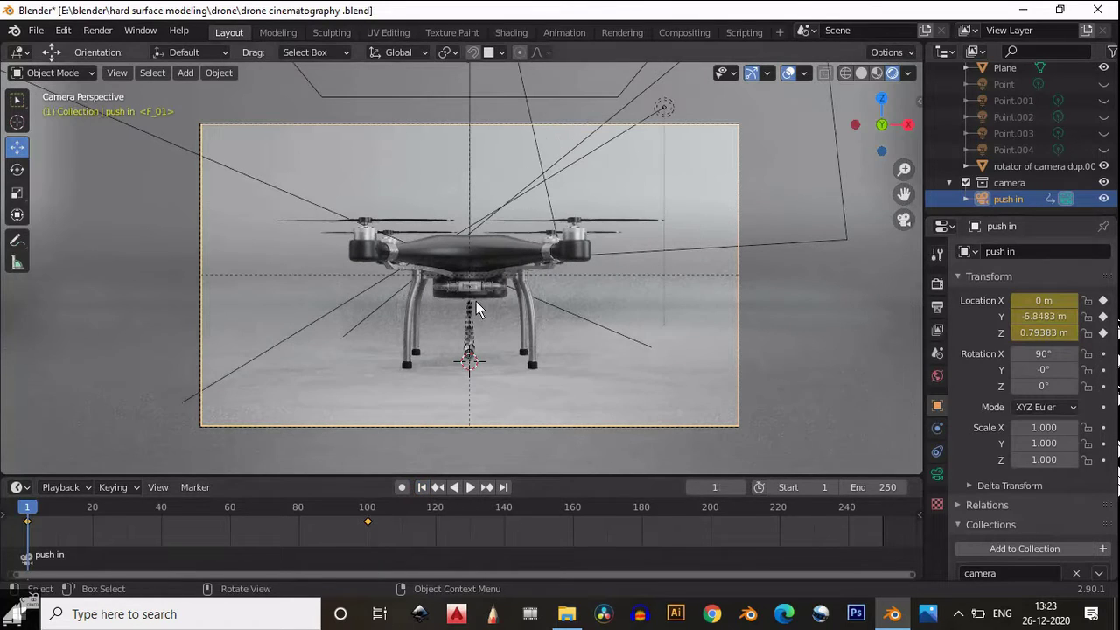
left_click(472, 488)
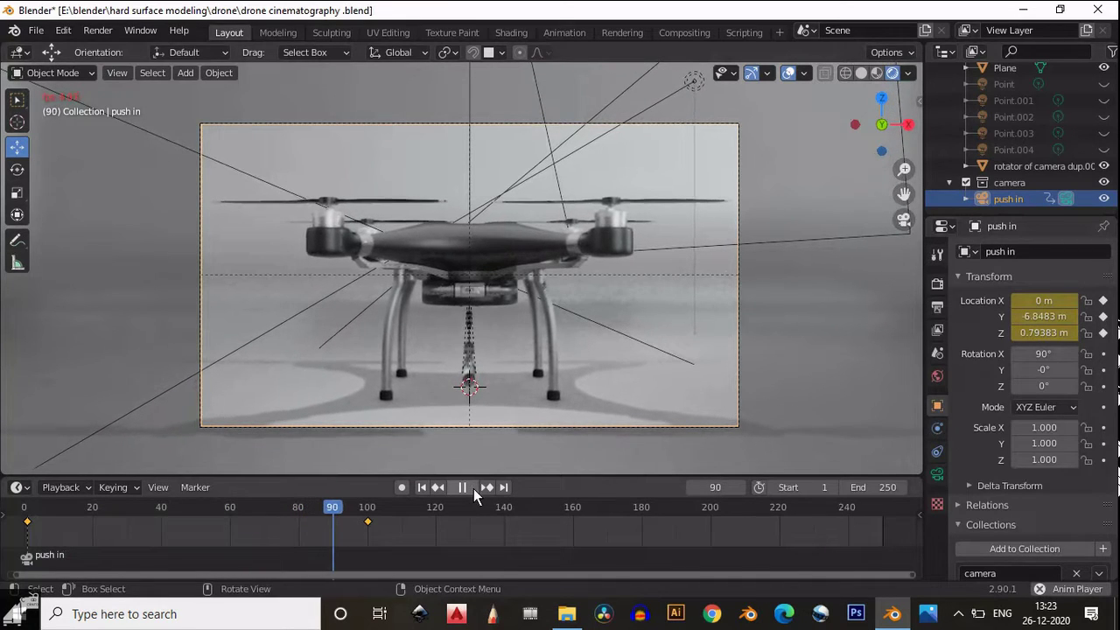
left_click(470, 490)
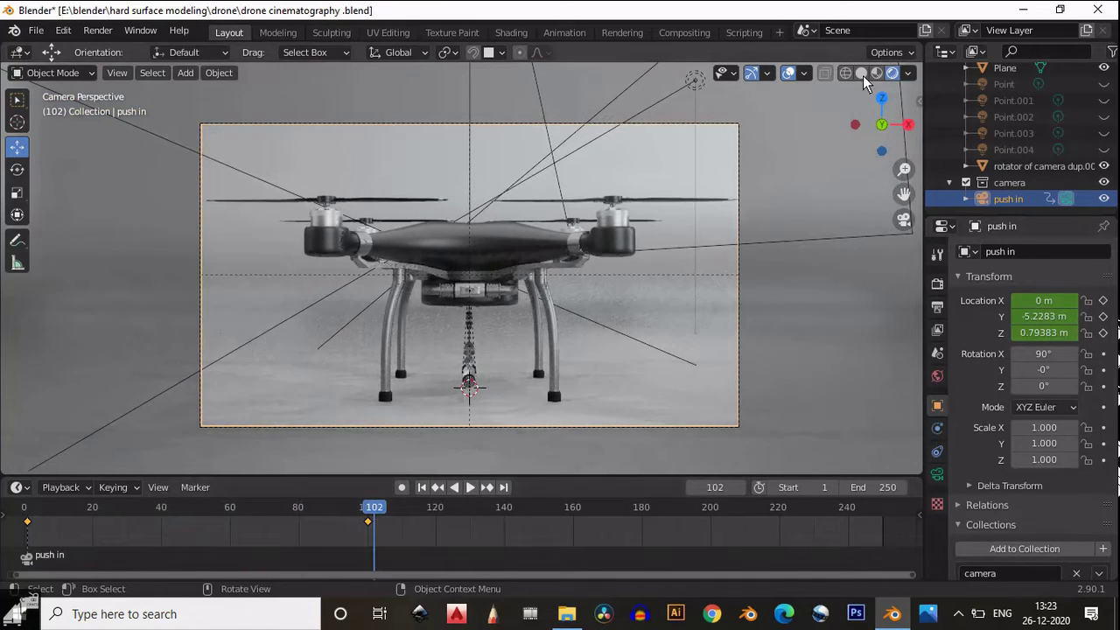
Step: Leave the camera view and replay the animation from the start in solid shading to watch the camera move
key("KP_0")
left_click(422, 488)
left_click(470, 487)
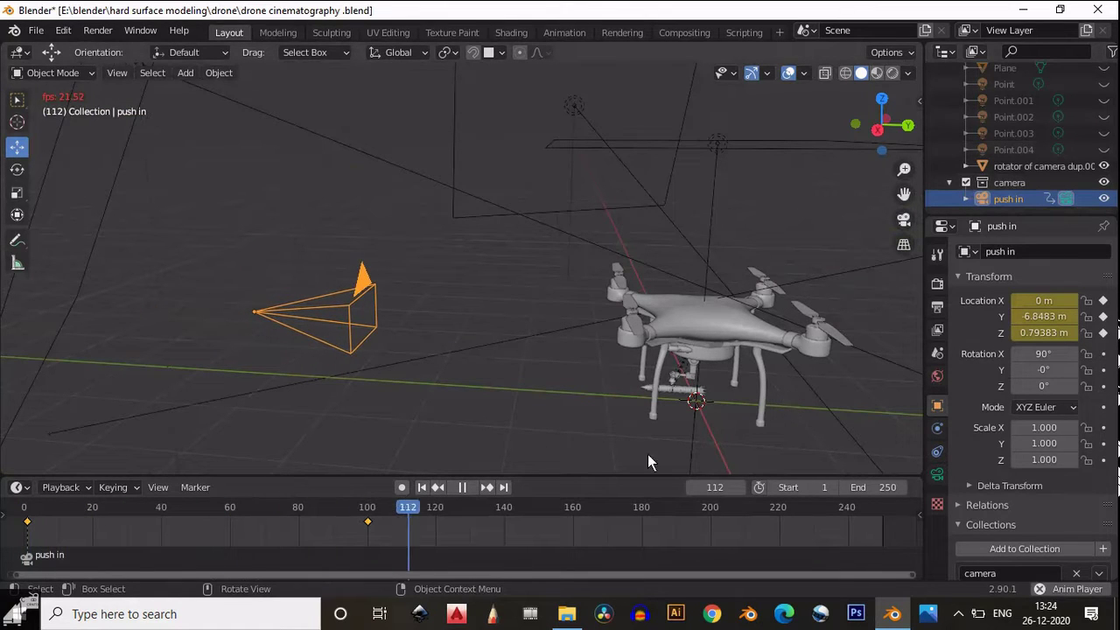
left_click(462, 488)
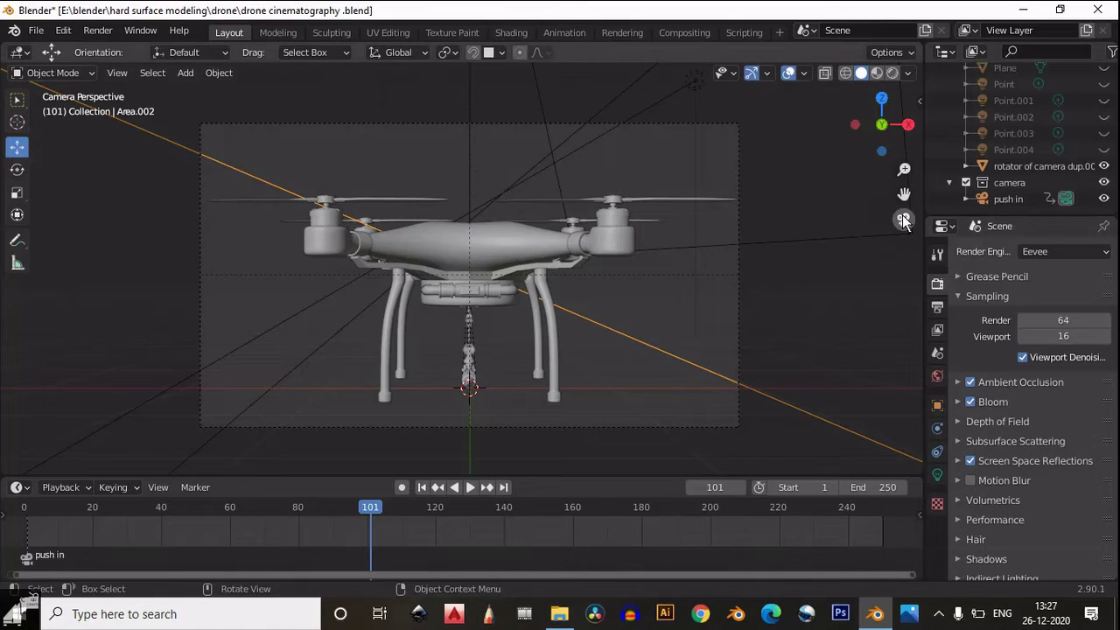
Step: Add a new camera at the world origin and move it into the camera collection
left_click(904, 219)
key("shift+a")
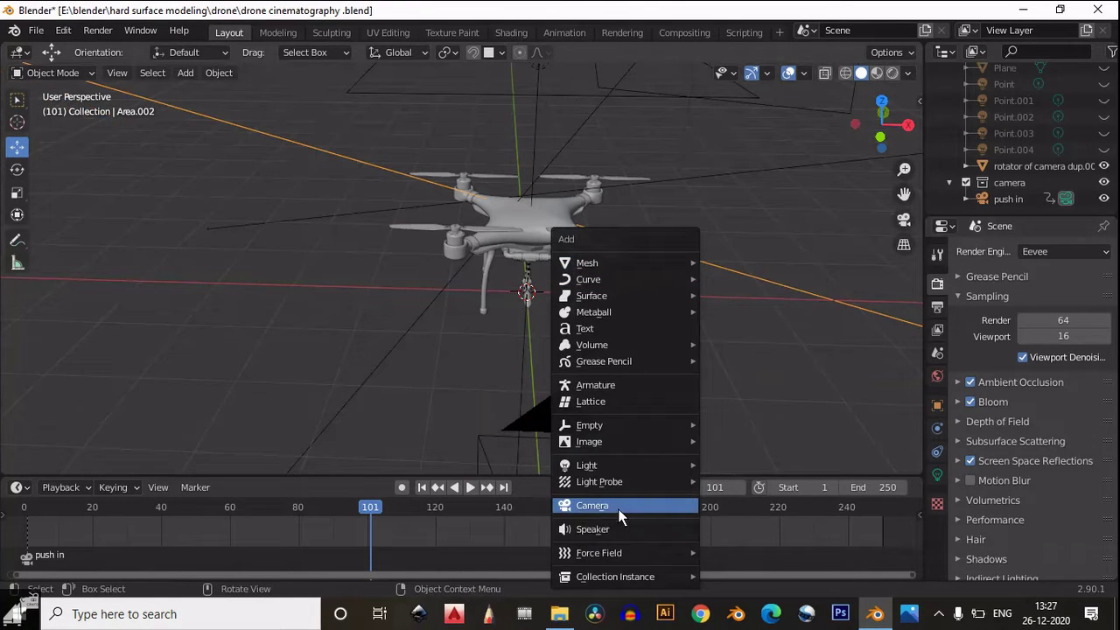
left_click(618, 506)
middle_click_drag(588, 280, 464, 274)
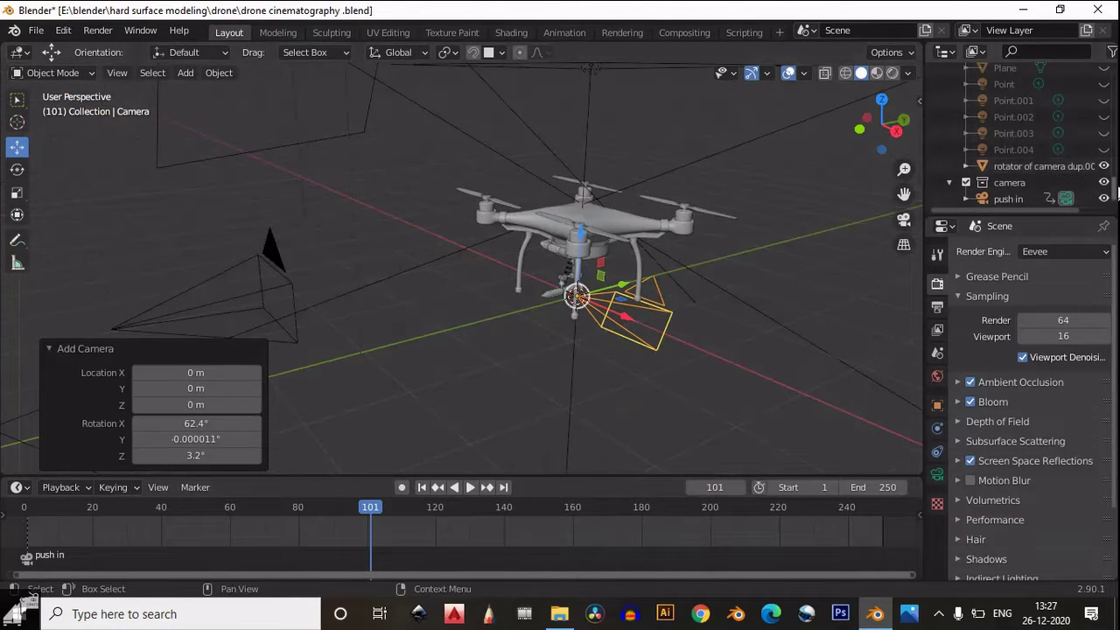
scroll(1117, 193, "up", 3)
scroll(1116, 193, "down", 3)
scroll(1116, 193, "up", 1)
key("m")
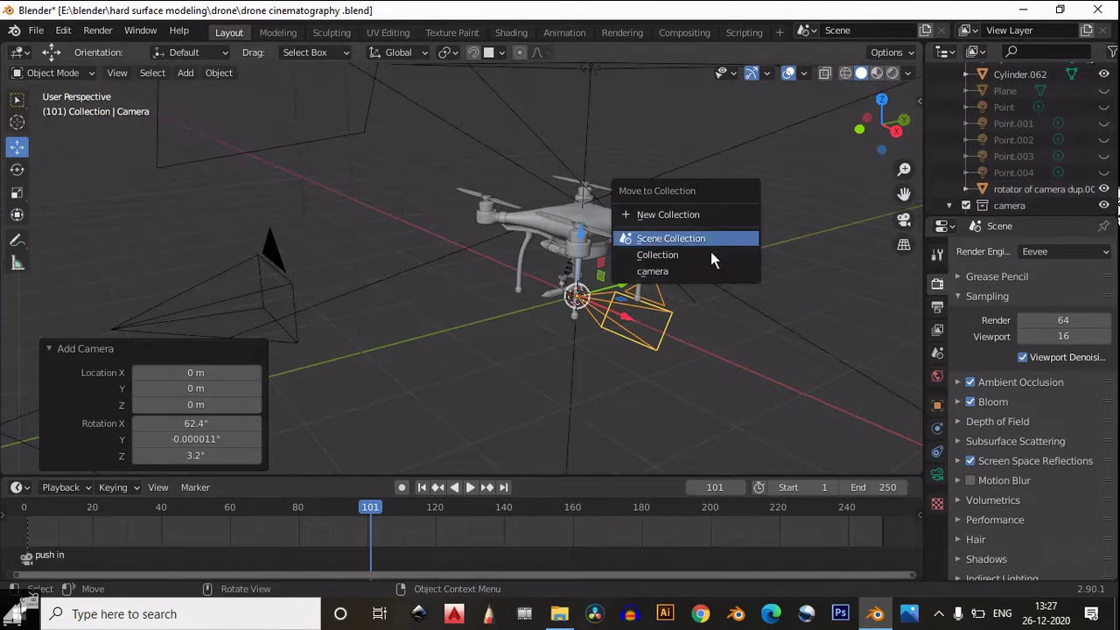
left_click(713, 271)
Step: Rename the new camera in the camera collection to pan
scroll(1022, 188, "down", 2)
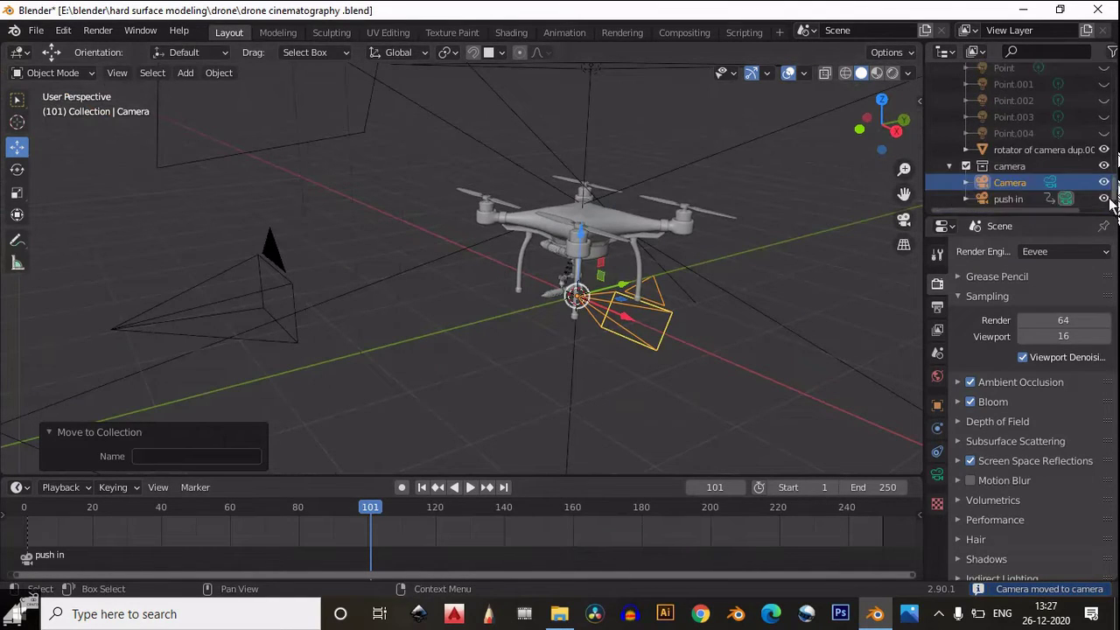
double_click(1021, 184)
type("par")
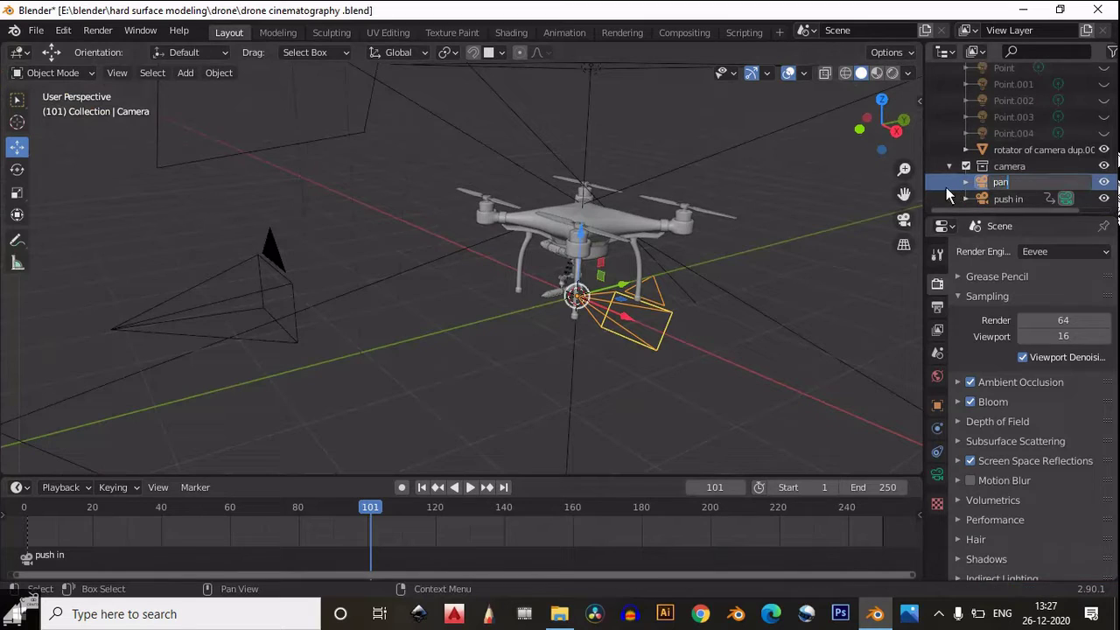
key("Return")
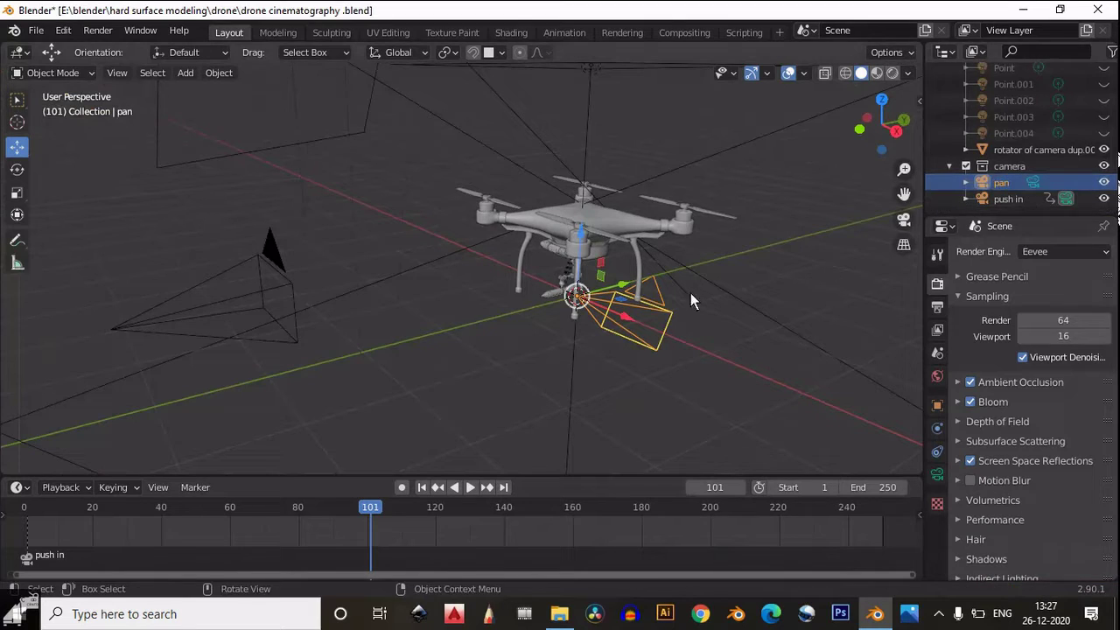
Step: Make pan the scene's active camera
left_click(905, 220)
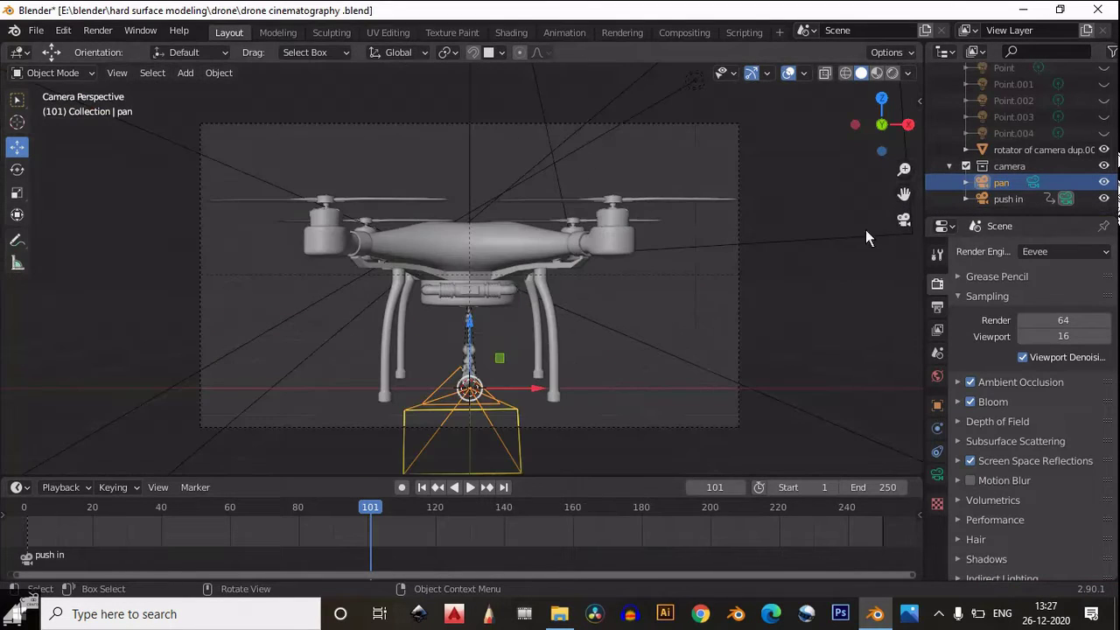
left_click(938, 353)
left_click(1064, 271)
left_click(976, 298)
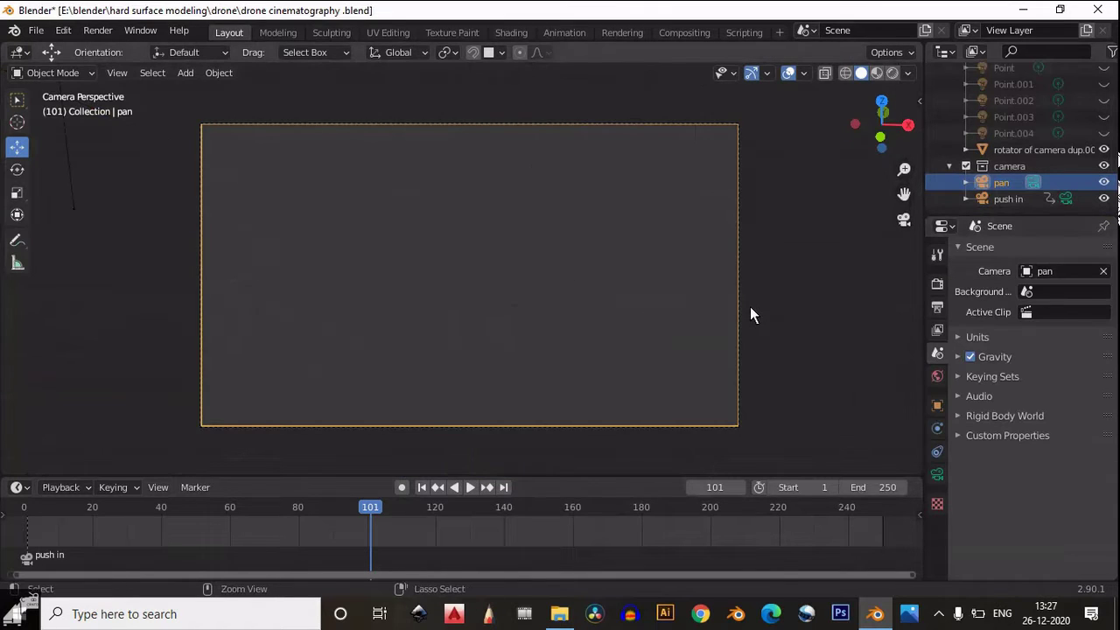
Step: Frame the drone in front orthographic view and align the pan camera to that view
left_click(904, 219)
scroll(696, 308, "up", 3)
middle_click_drag(693, 307, 652, 308)
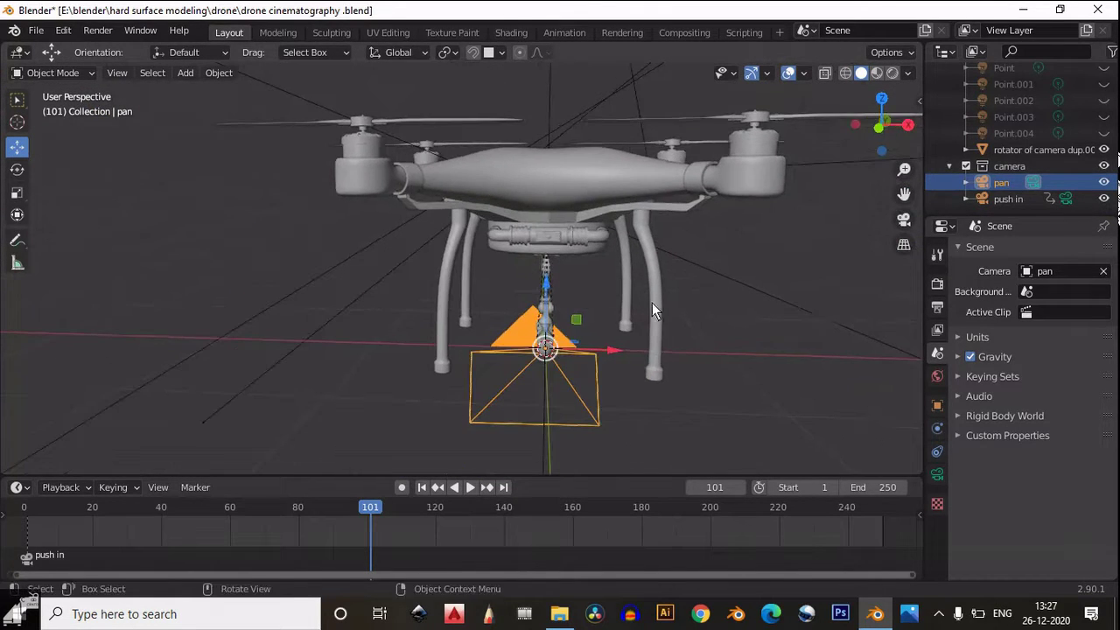
left_click(879, 128)
middle_click_drag(724, 243, 688, 293, "shift")
scroll(683, 307, "up", 2)
scroll(652, 313, "down", 2)
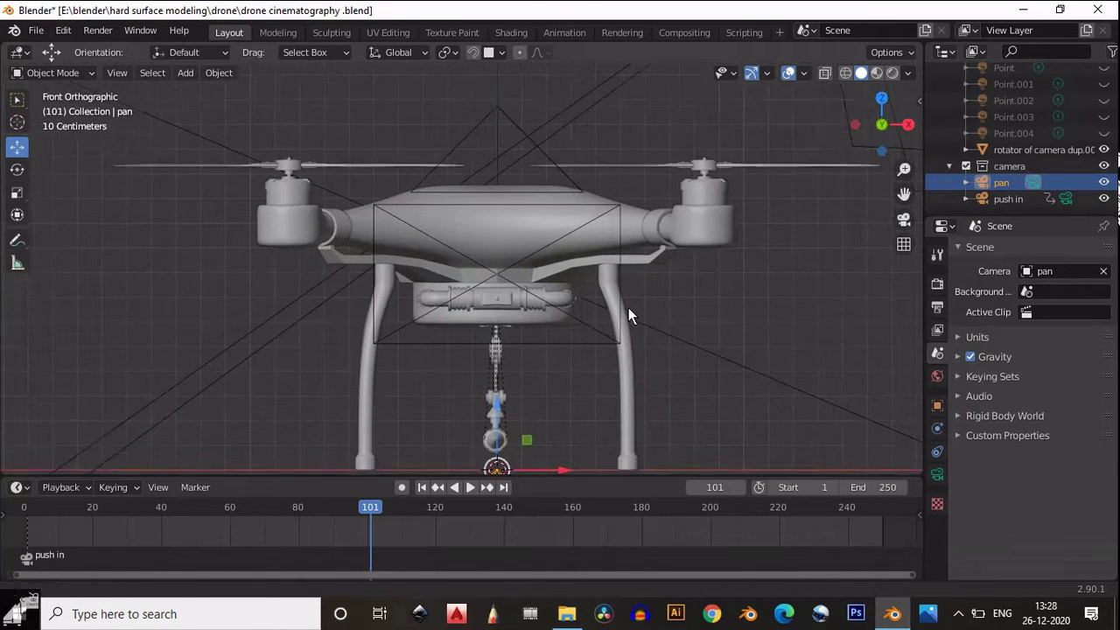
key("KP_0")
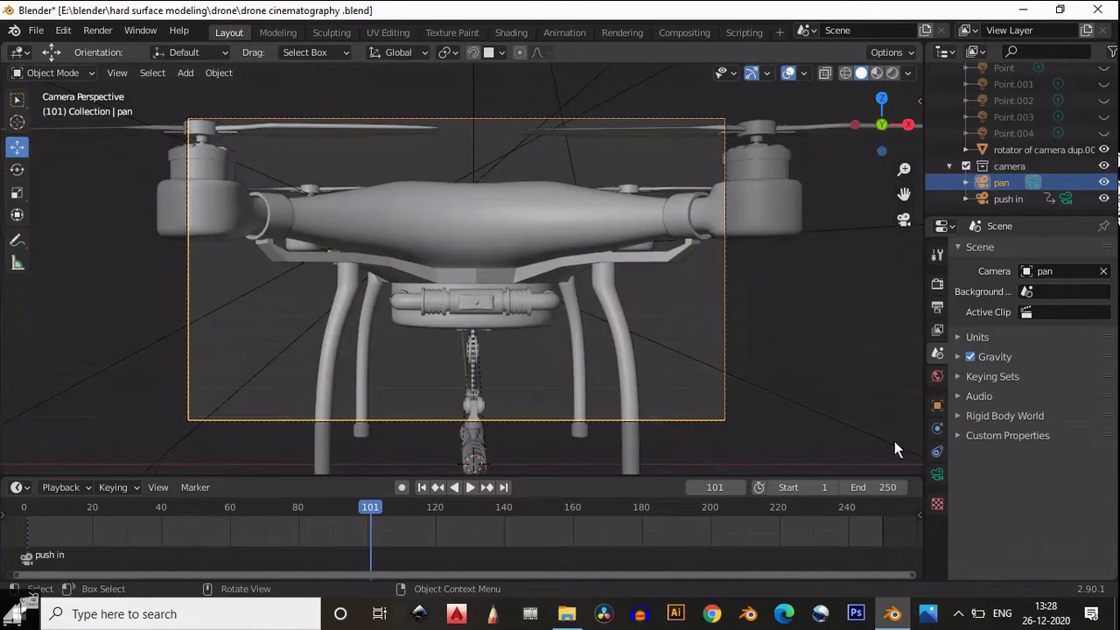
Step: Enable the Thirds and Center composition guides for the pan camera
left_click(937, 405)
scroll(1006, 420, "down", 5)
left_click(937, 475)
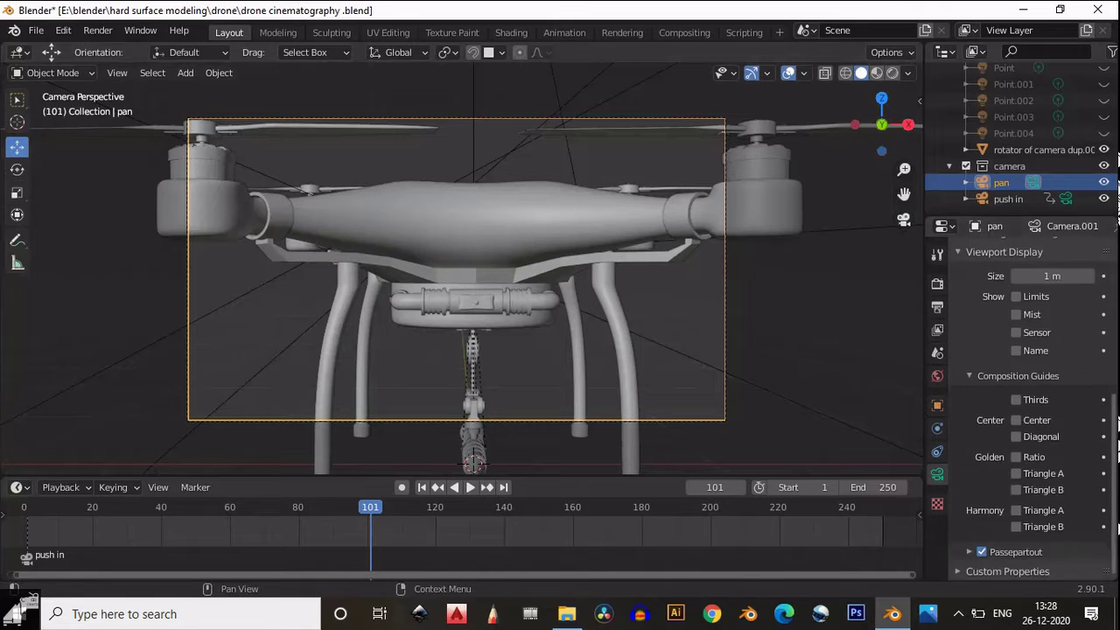
left_click(1016, 421)
Step: Turn on the Camera to View lock and reframe the pan camera closer on the drone's front, between body and legs
middle_click_drag(682, 324, 733, 324, "shift")
key("n")
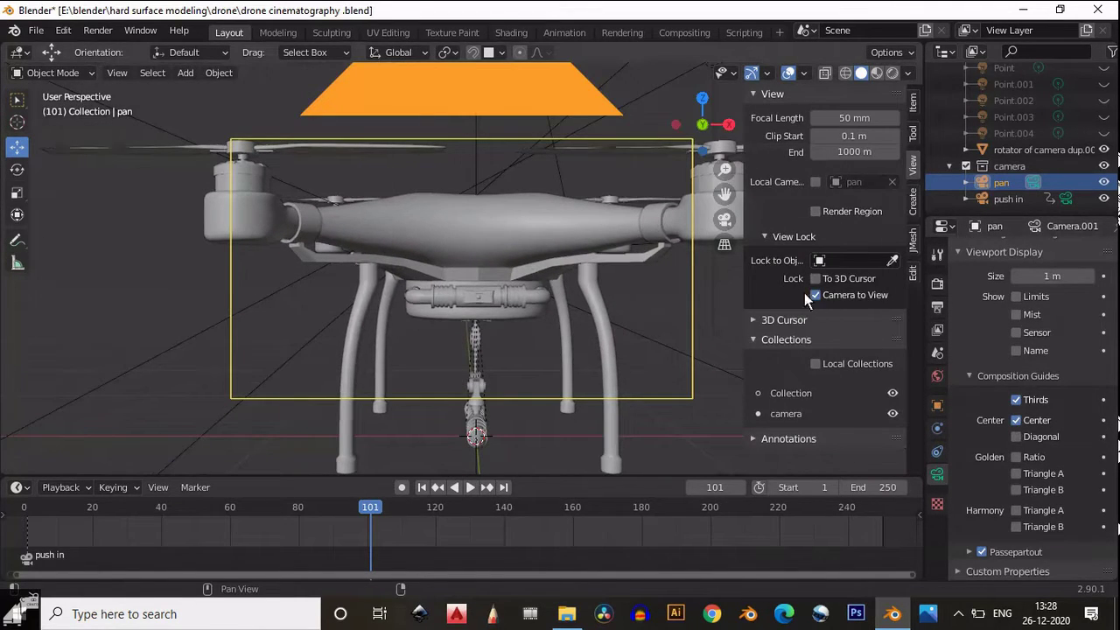
key("n")
key("KP_0")
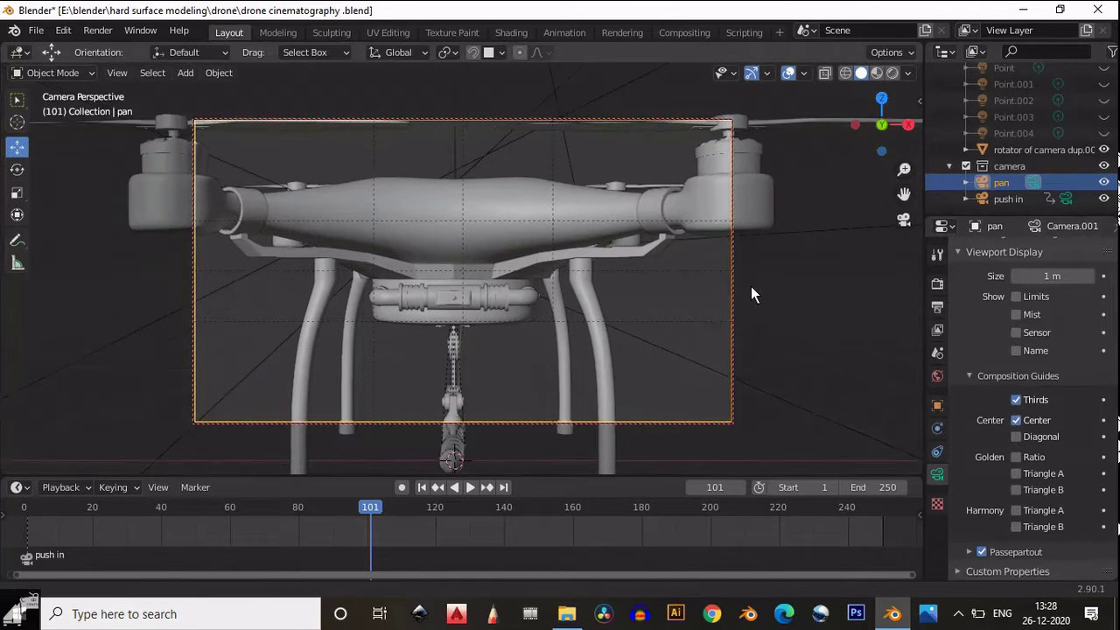
scroll(762, 289, "up", 6)
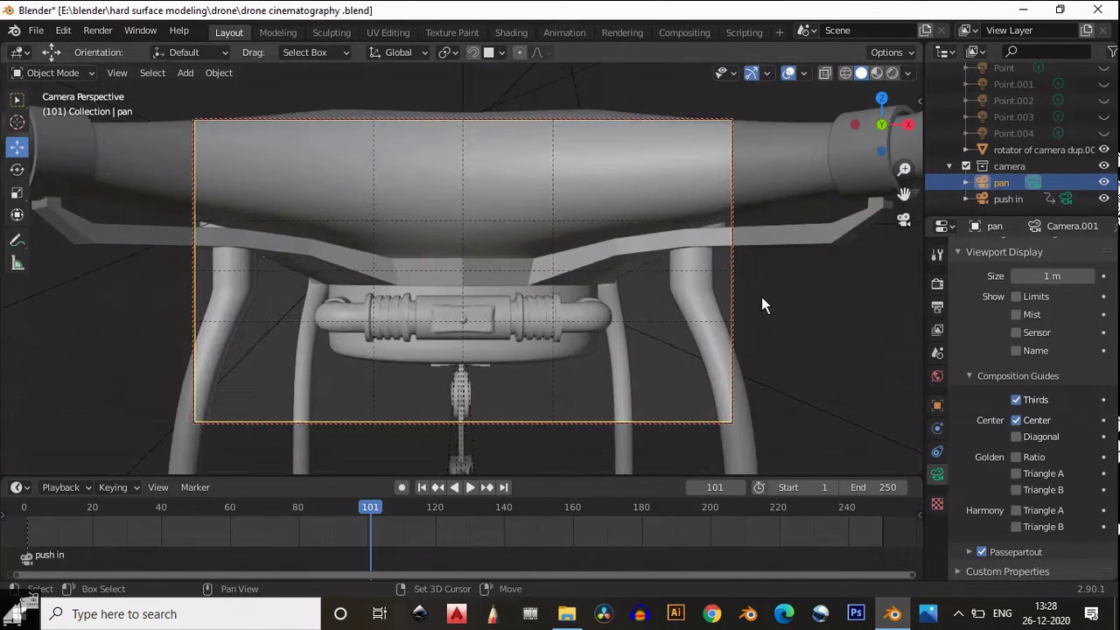
middle_click_drag(762, 296, 690, 265)
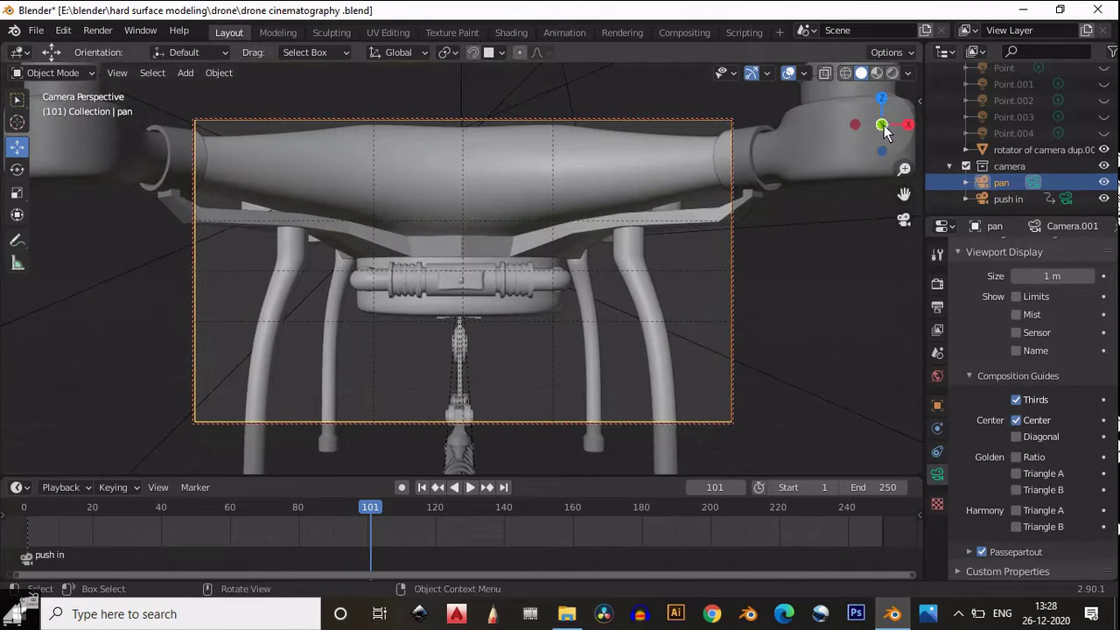
Step: Set the pan camera's X location to 0 m
left_click(938, 405)
scroll(1086, 316, "up", 5)
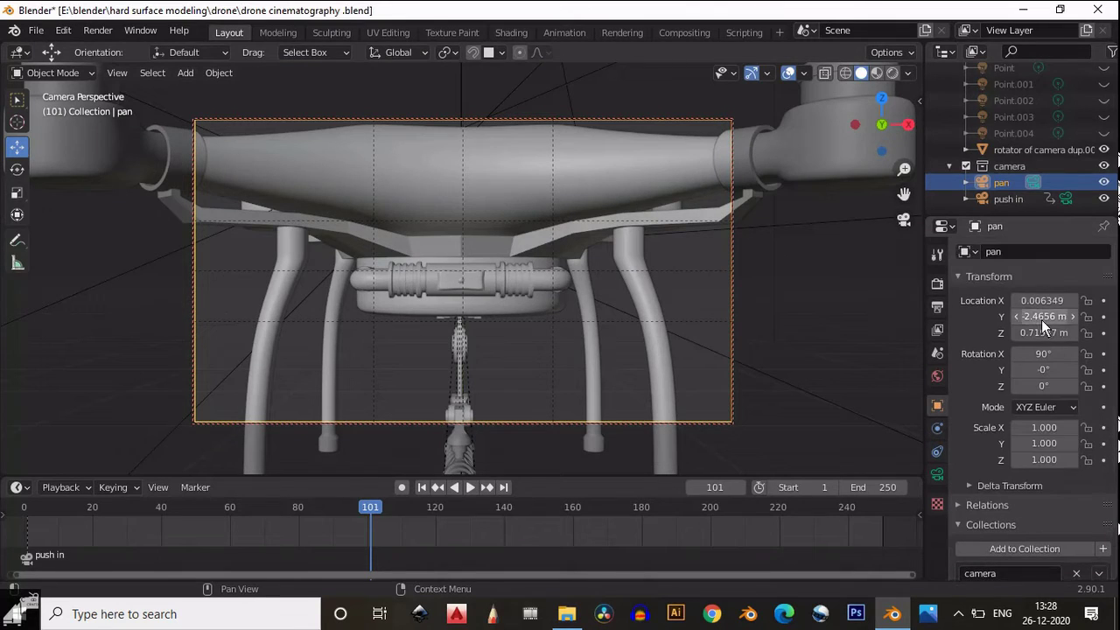
type("0")
key("Return")
Step: Try a Y location of 0 m for the pan camera and undo that change
double_click(1046, 317)
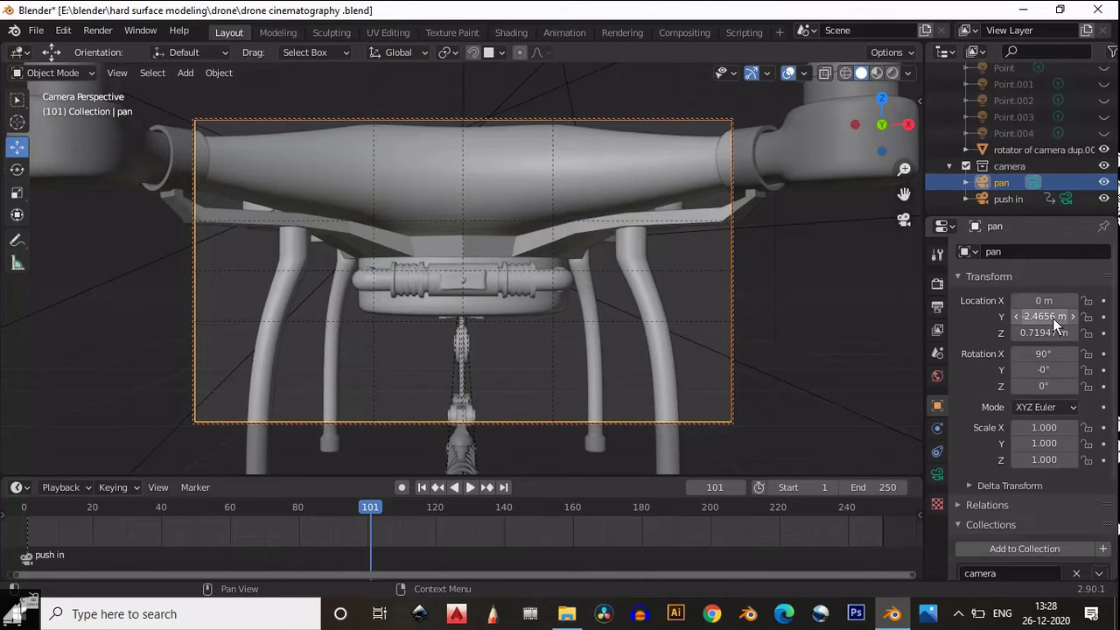
type("0")
key("Return")
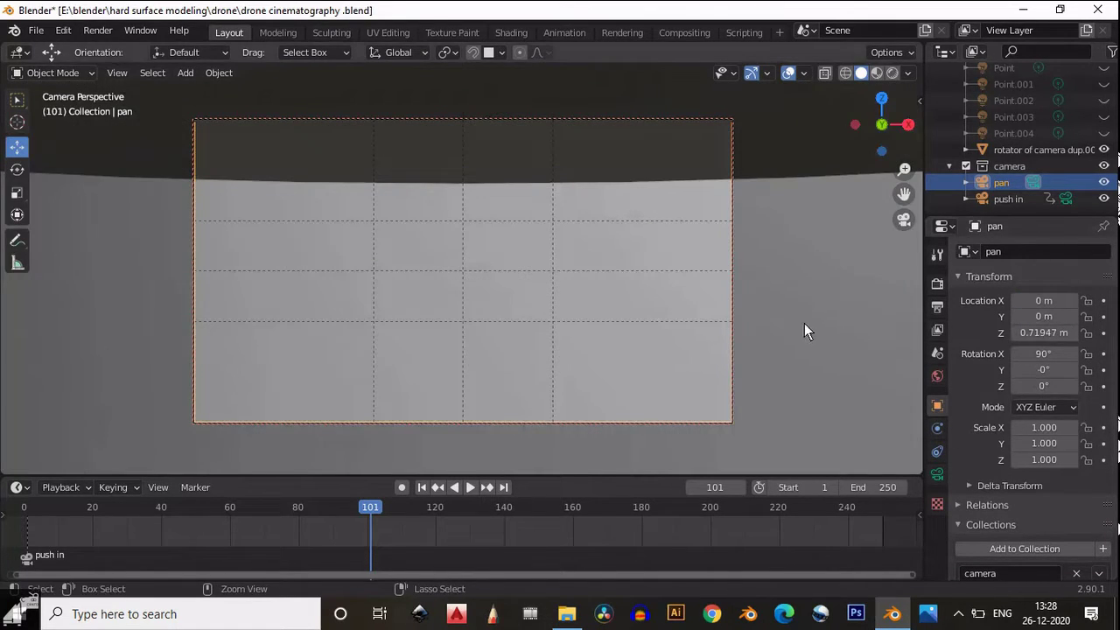
key("ctrl+z")
Step: Show the top view, add a timeline marker at frame 101 and bind the pan camera to it
left_click(883, 99)
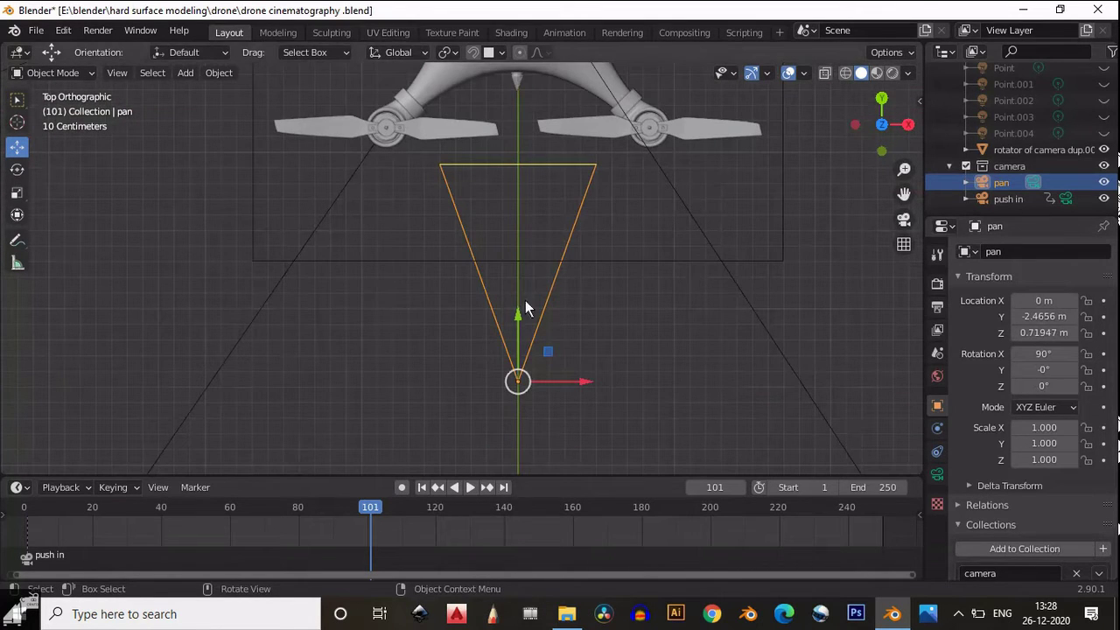
left_click(195, 486)
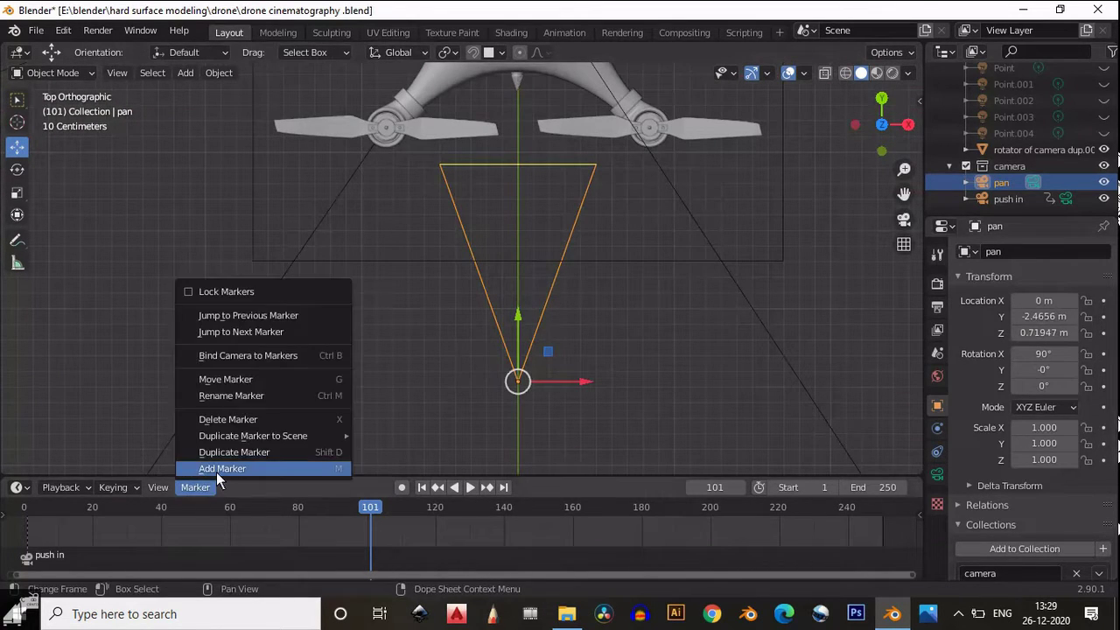
left_click(216, 469)
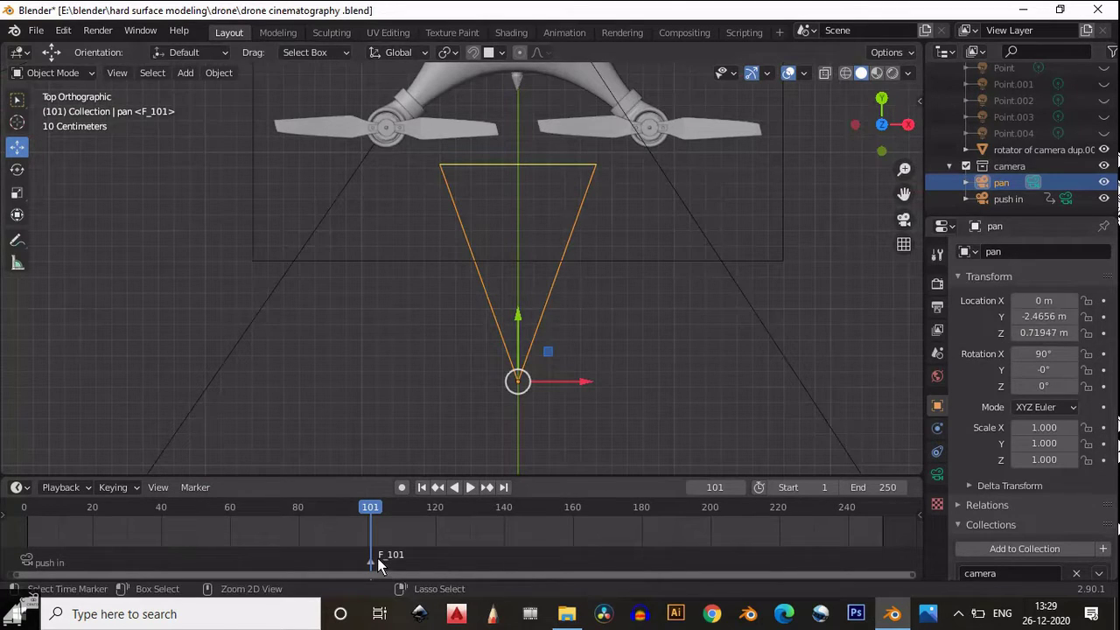
key("ctrl+b")
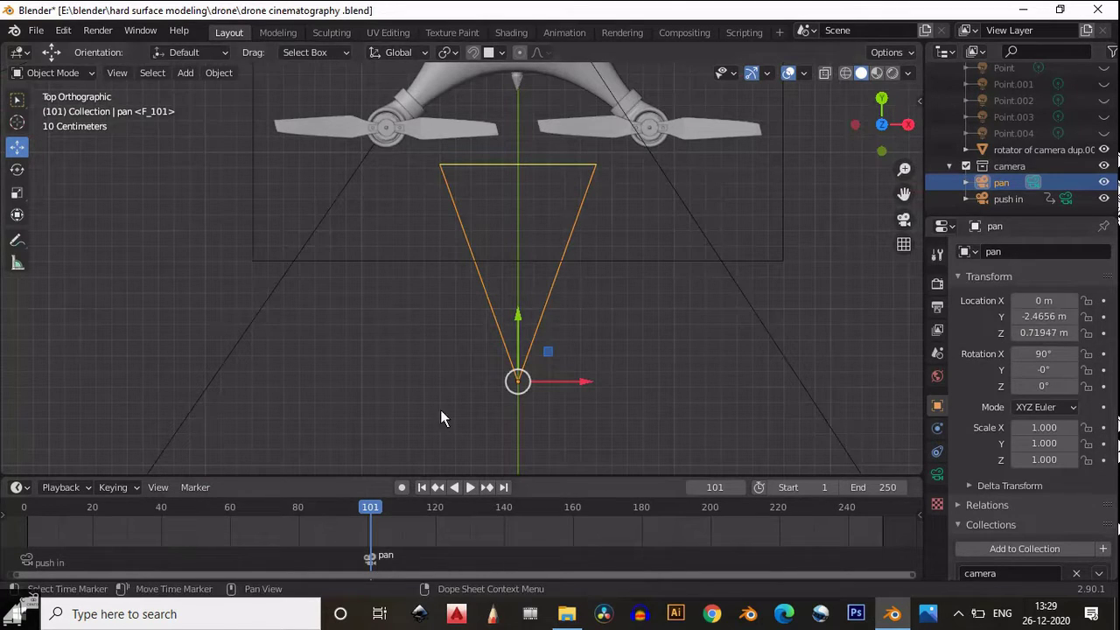
Step: Switch to the UV Editing workspace with its two 3D viewports and set the camera viewport to solid shading
left_click(388, 33)
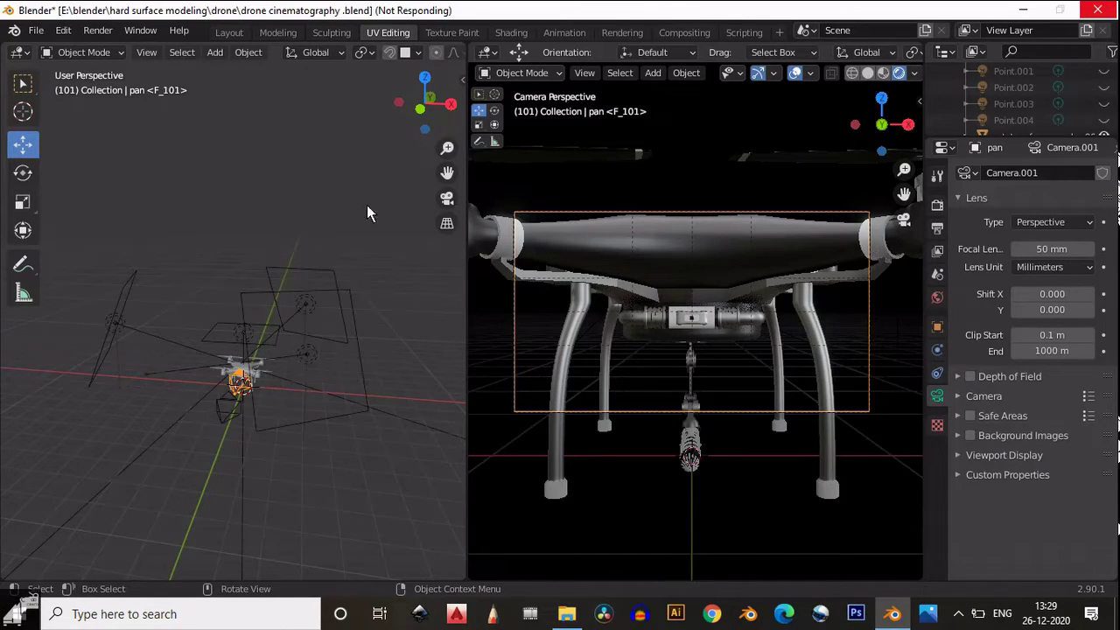
left_click(883, 72)
left_click(867, 73)
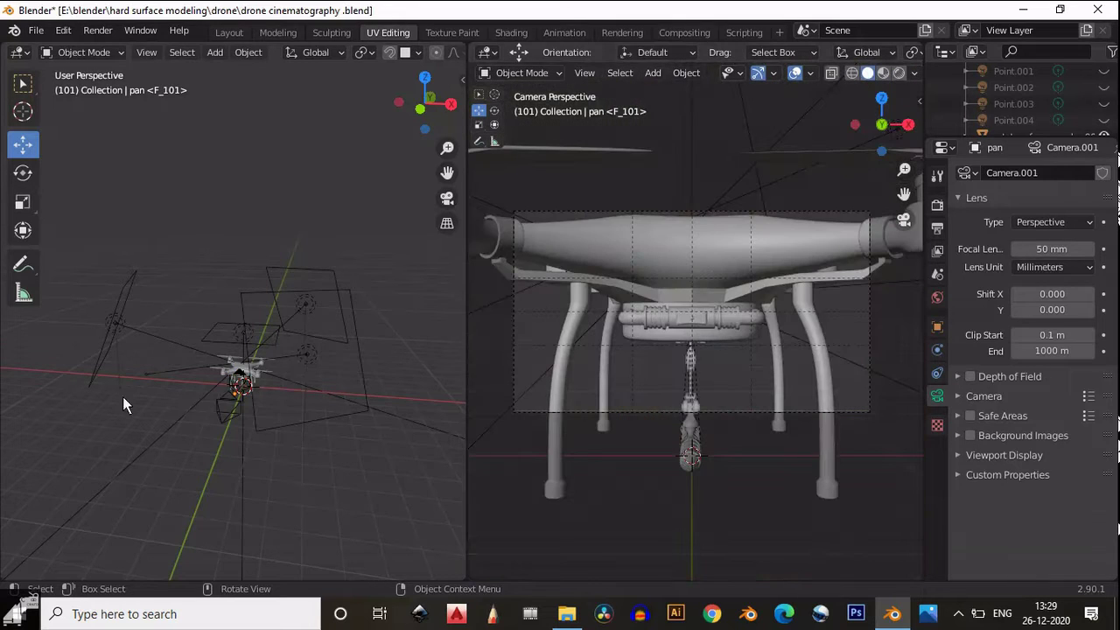
Step: Select the pan camera in a top view beside the camera viewport and rotate it about 11 degrees clockwise
scroll(123, 397, "up", 3)
left_click_drag(420, 107, 426, 112)
left_click(420, 74)
left_click(425, 78)
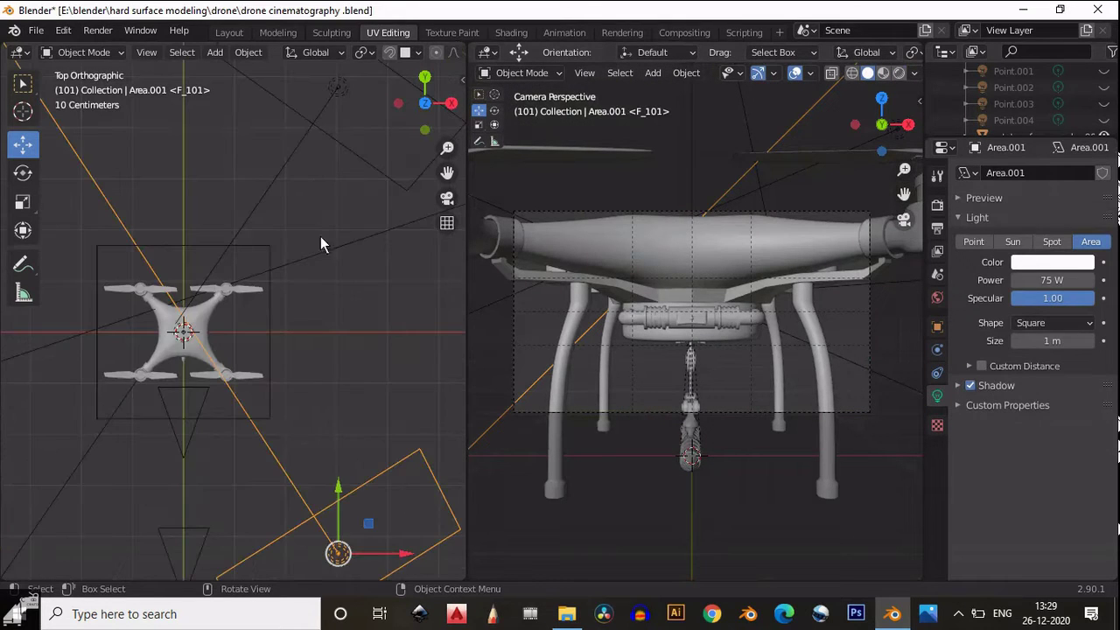
left_click(183, 456)
scroll(180, 463, "up", 3)
middle_click_drag(174, 468, 330, 316, "shift")
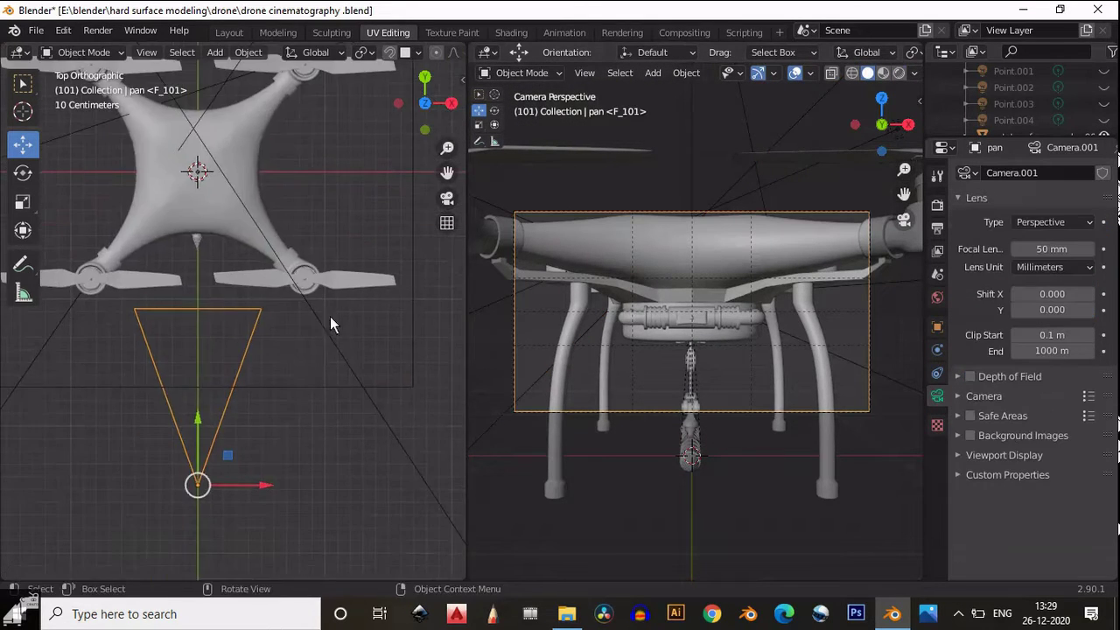
key("r")
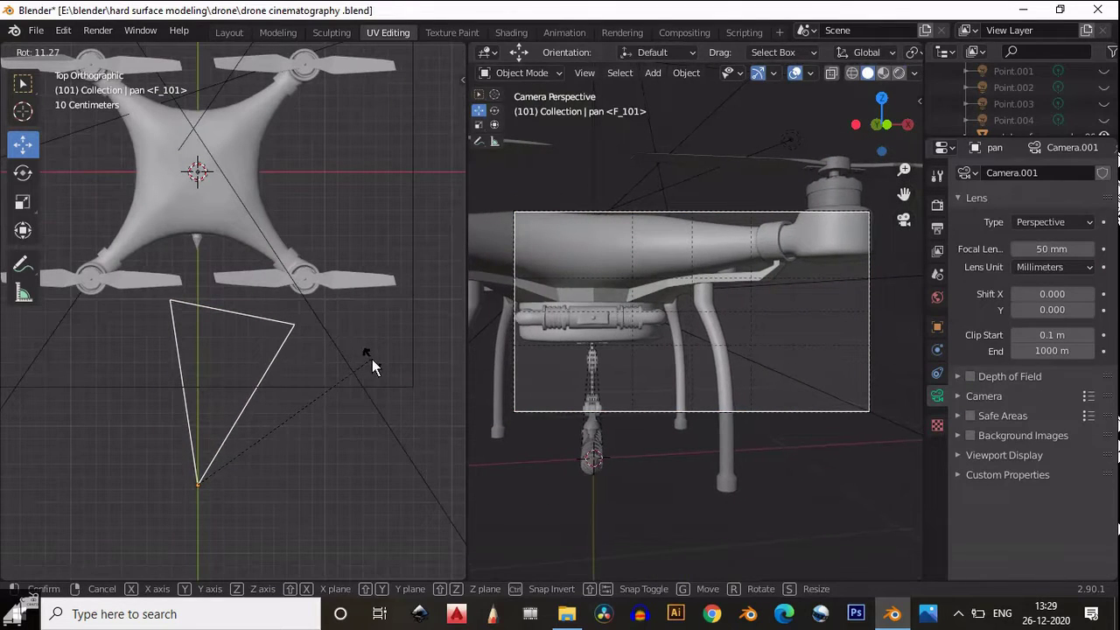
left_click(372, 359)
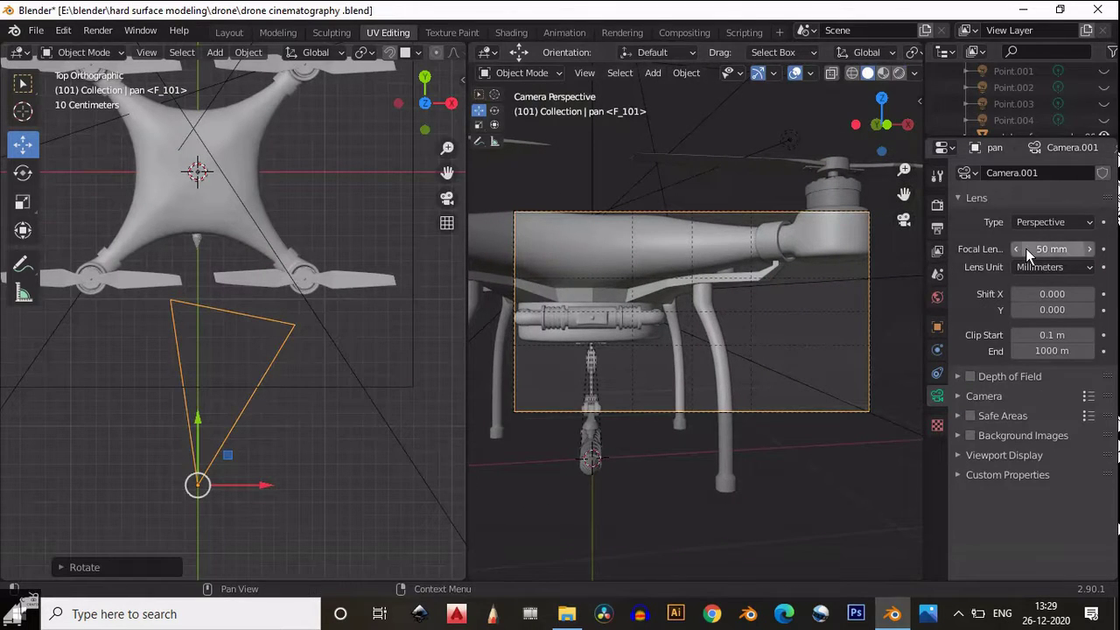
Step: Set the pan camera's focal length to 80 mm and rotate it slightly counterclockwise in the top view
key("Return")
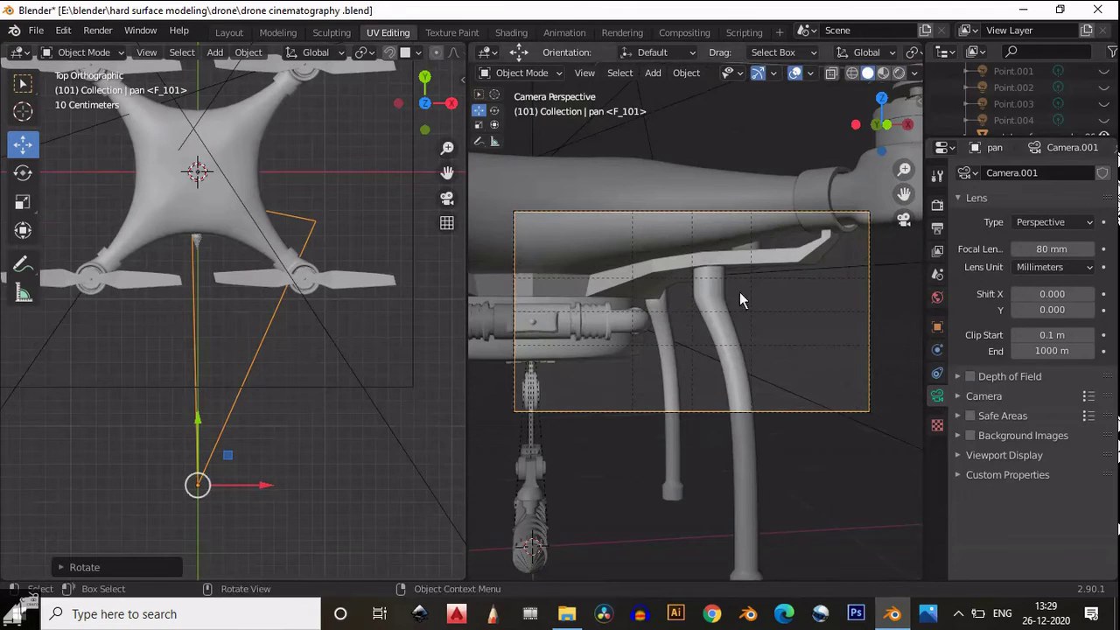
key("r")
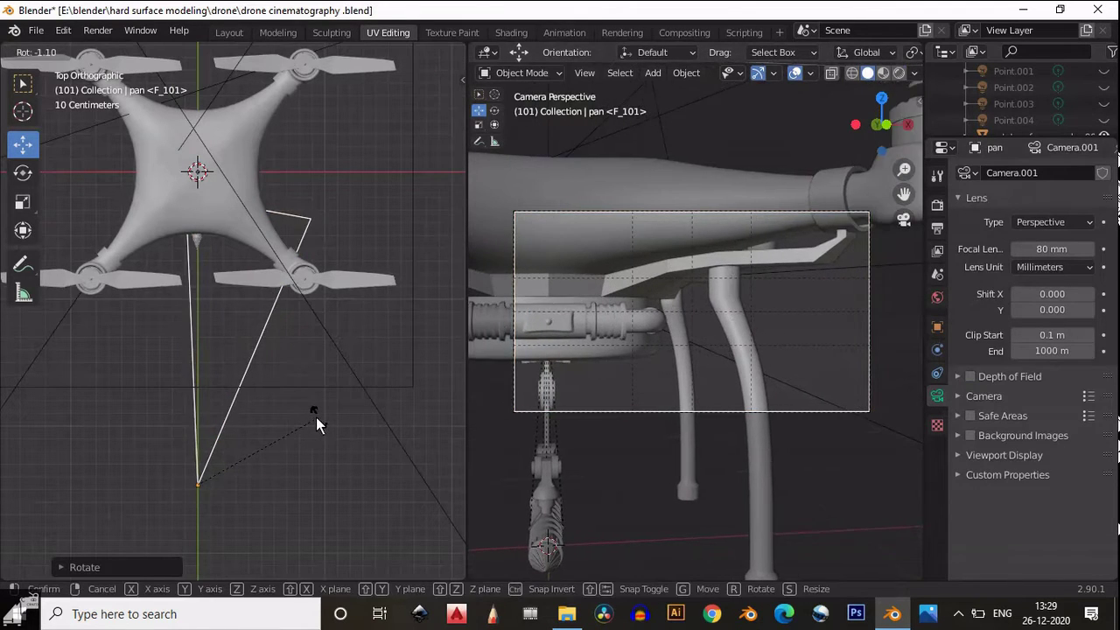
left_click(321, 454)
Step: Move the pan camera closer to the drone along Y and rotate it slightly clockwise in the top view
scroll(375, 447, "up", 4)
scroll(301, 495, "down", 4)
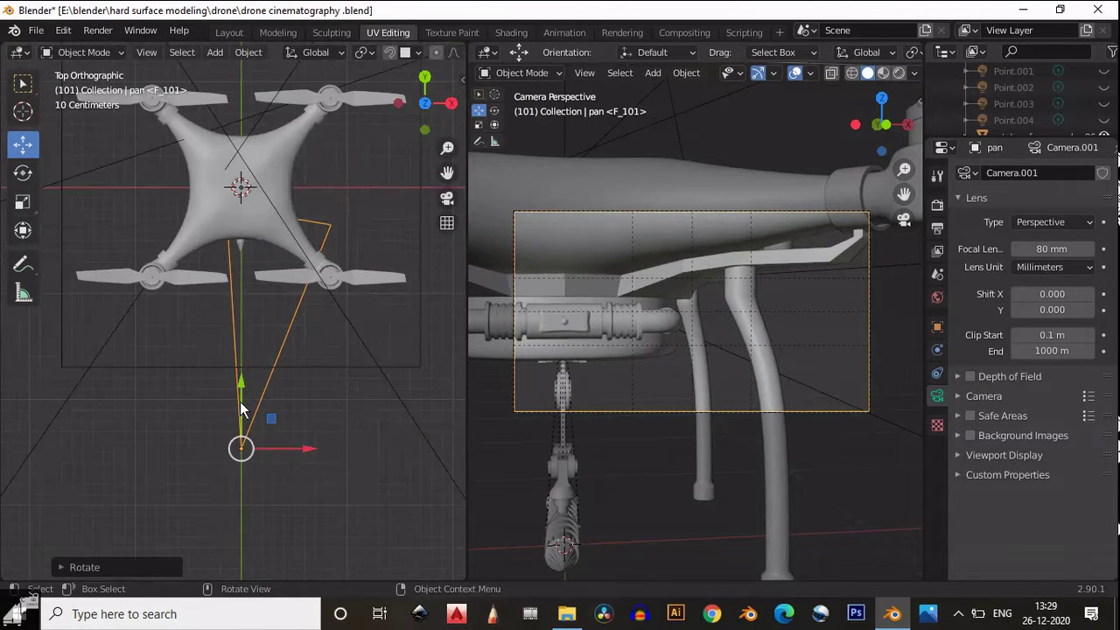
key("g")
left_click(262, 368)
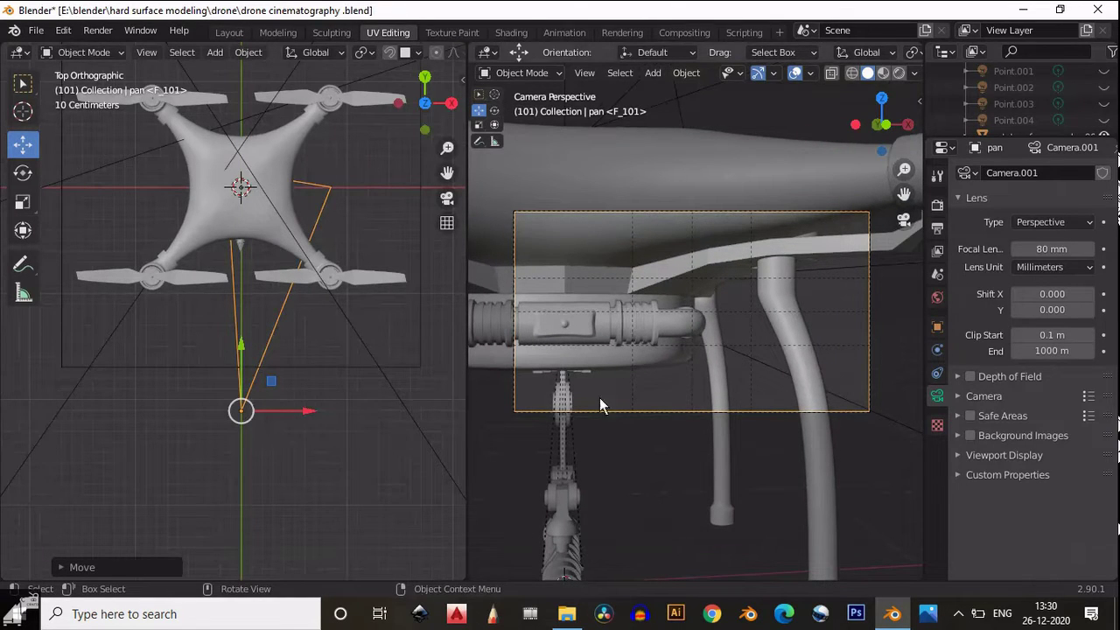
key("g")
left_click(350, 380)
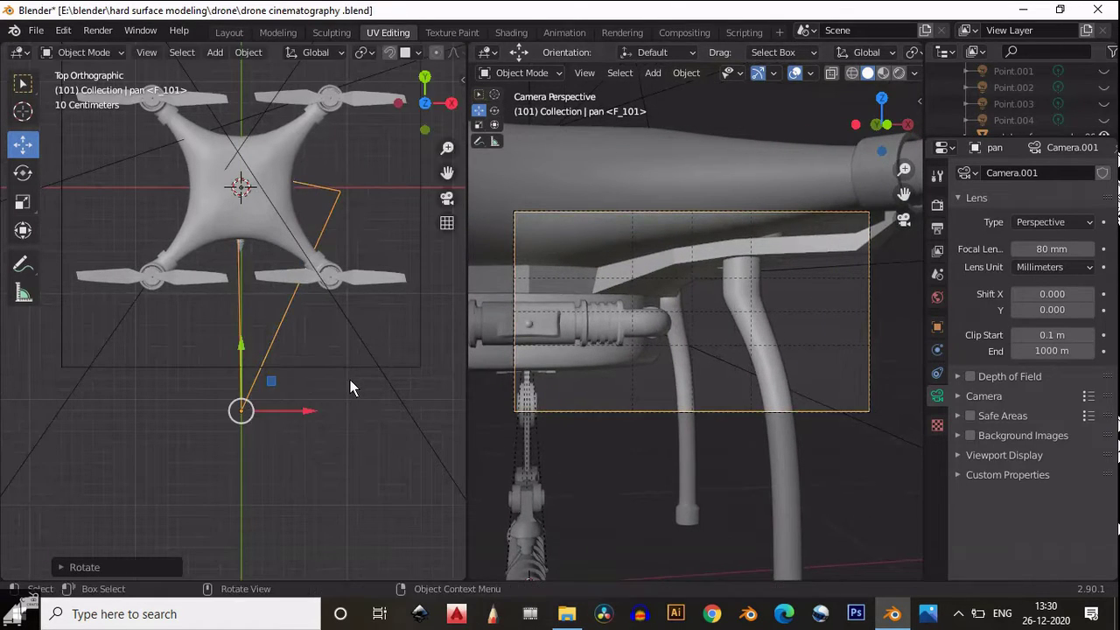
left_click(352, 380)
left_click(241, 408)
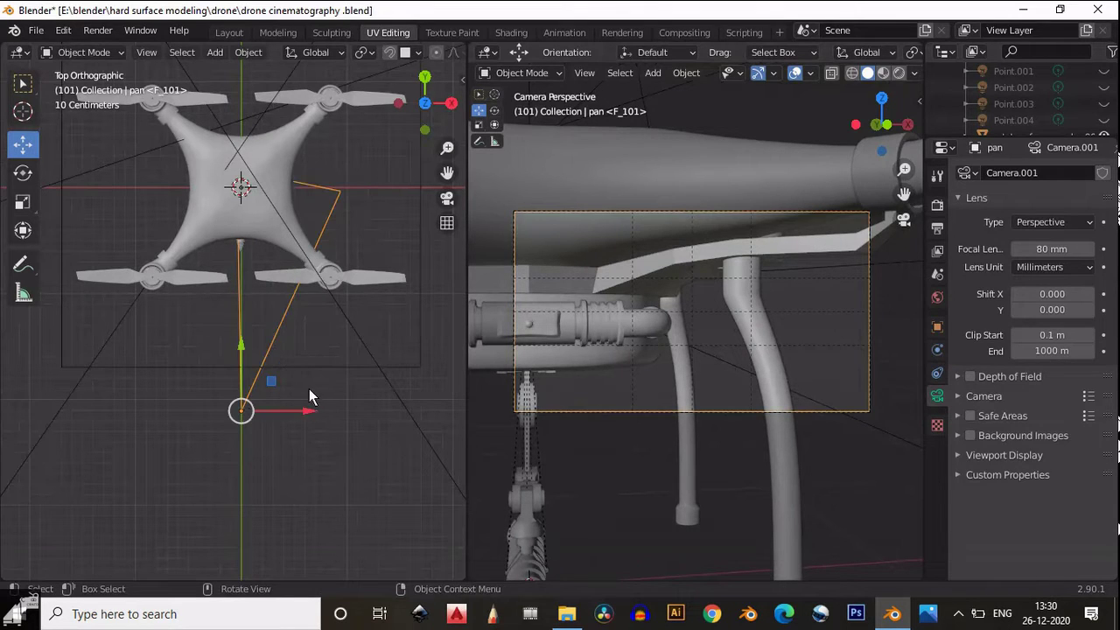
Step: Set the pan camera's focal length to 100 mm and rotate it in the top view to a Z rotation of about -10.6°
key("r")
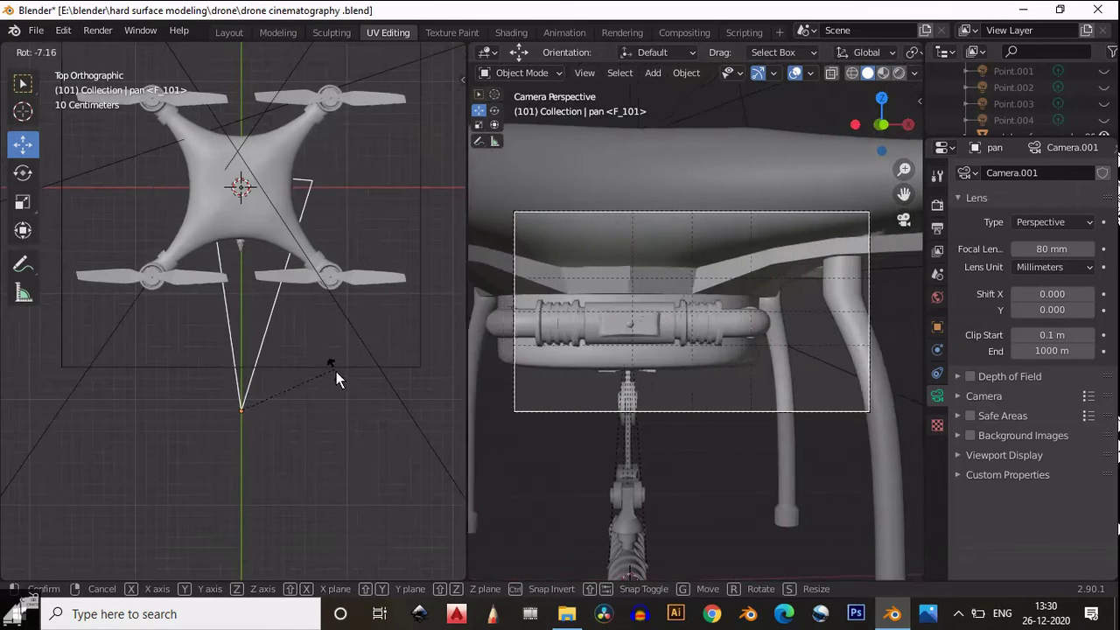
left_click(338, 378)
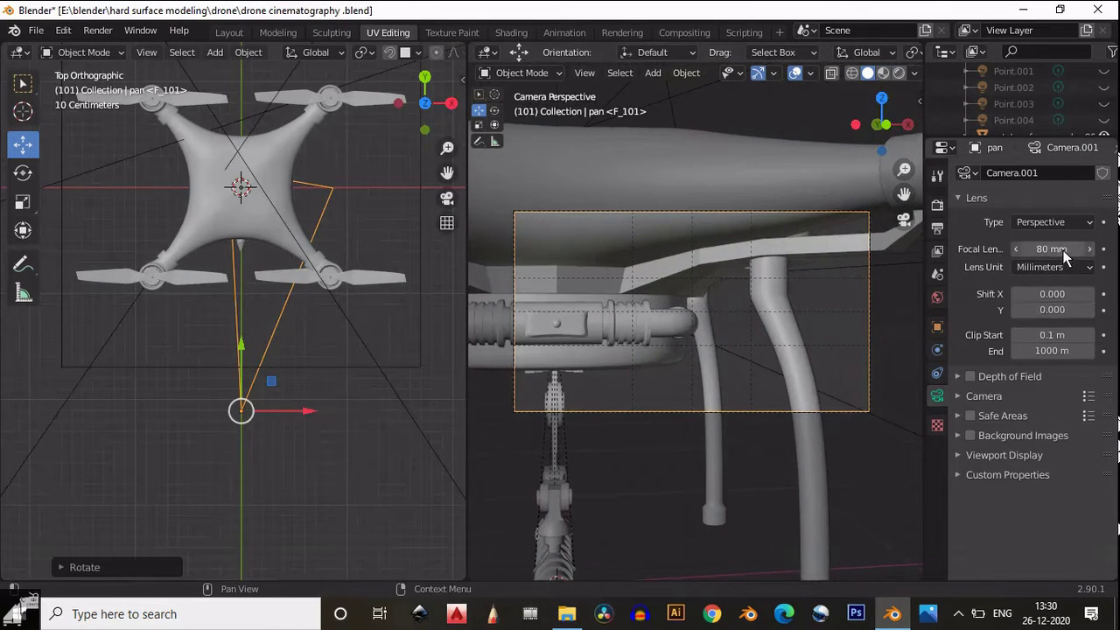
key("Return")
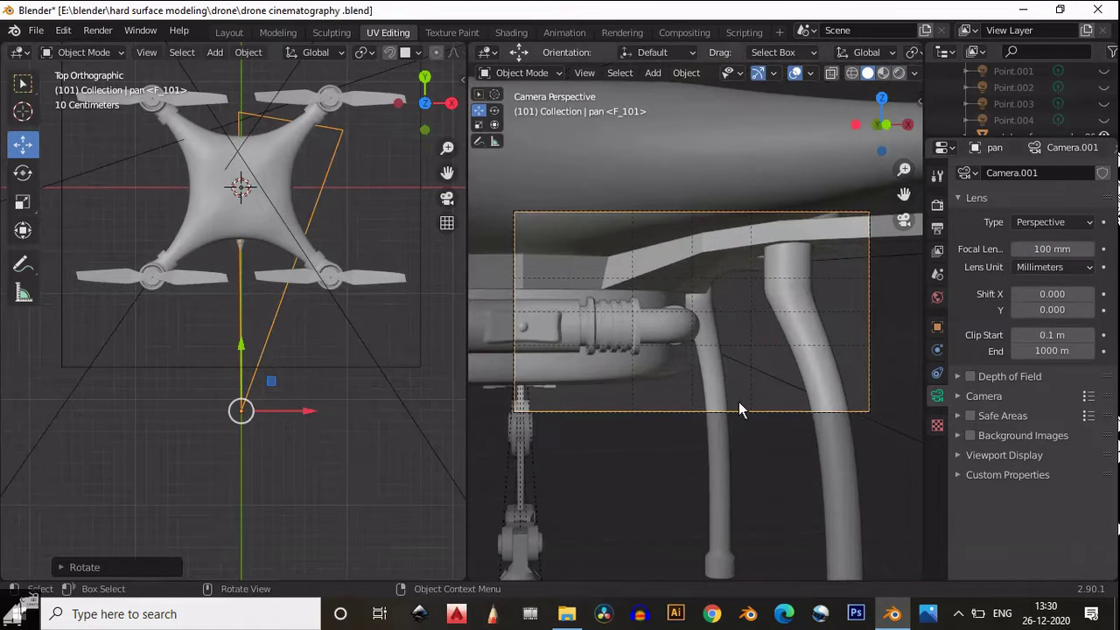
key("r")
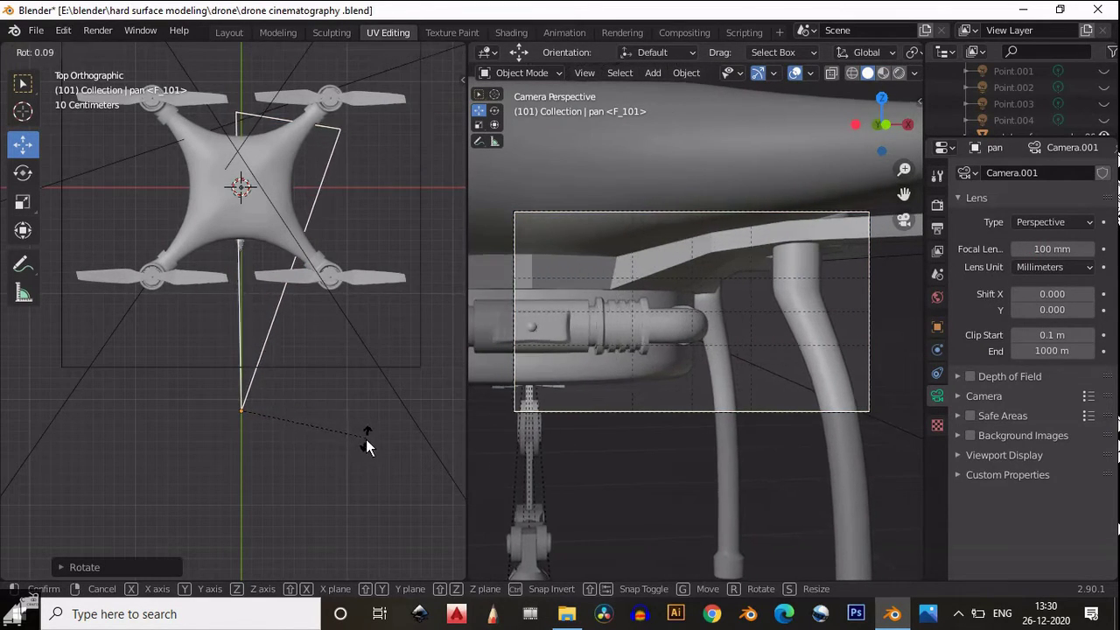
left_click(366, 448)
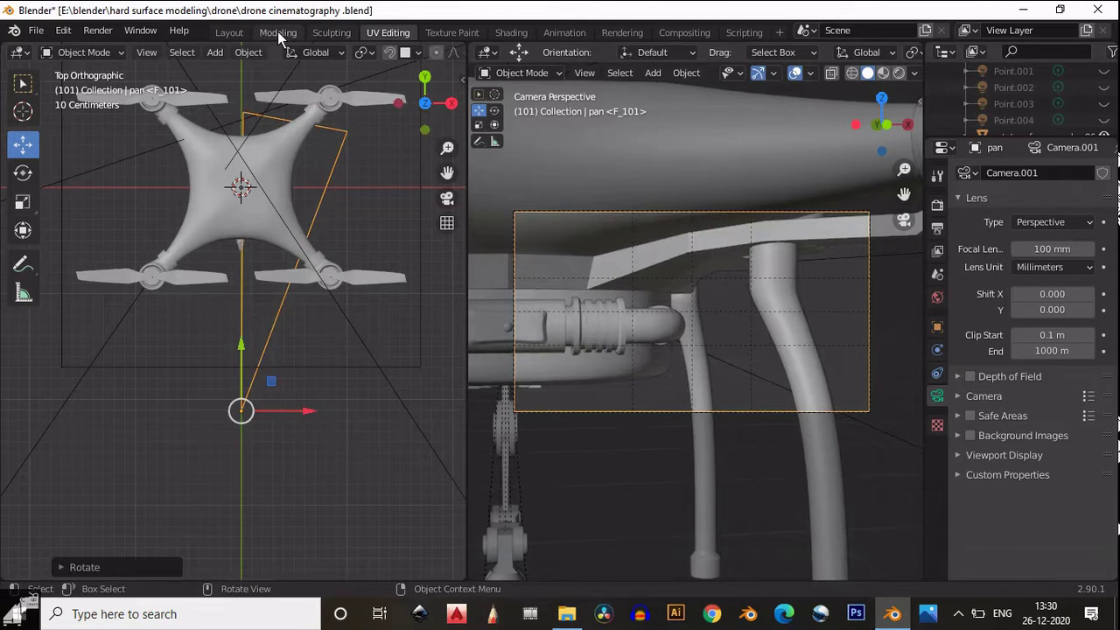
Step: In the Layout workspace, insert location and rotation keyframes for the pan camera at frame 101
left_click(230, 32)
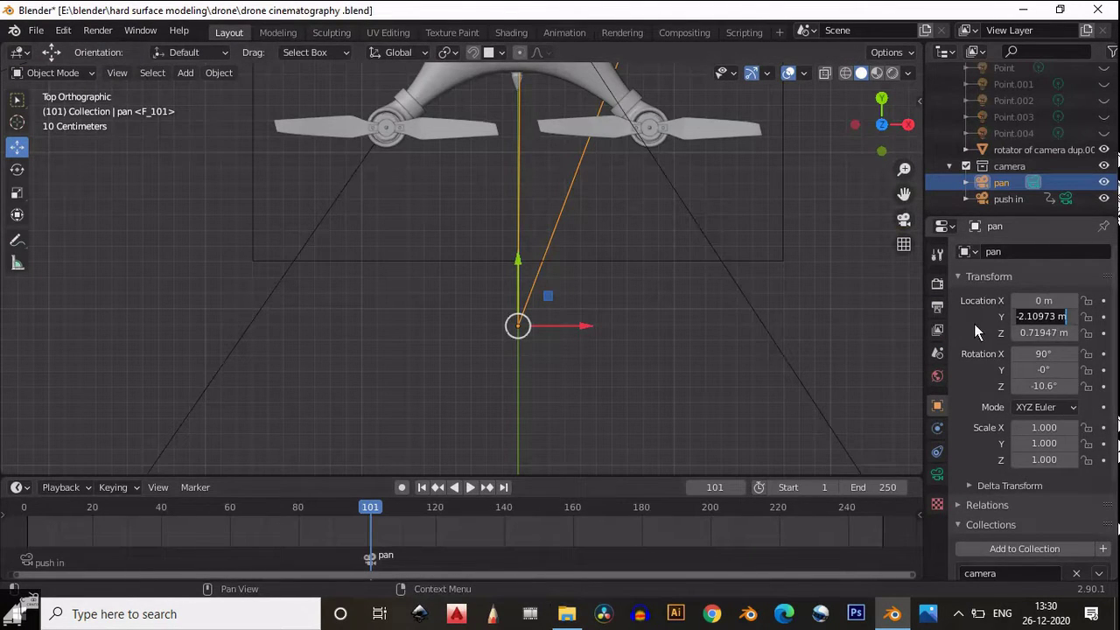
right_click(1025, 321)
left_click(1025, 321)
right_click(1029, 321)
left_click(1028, 319)
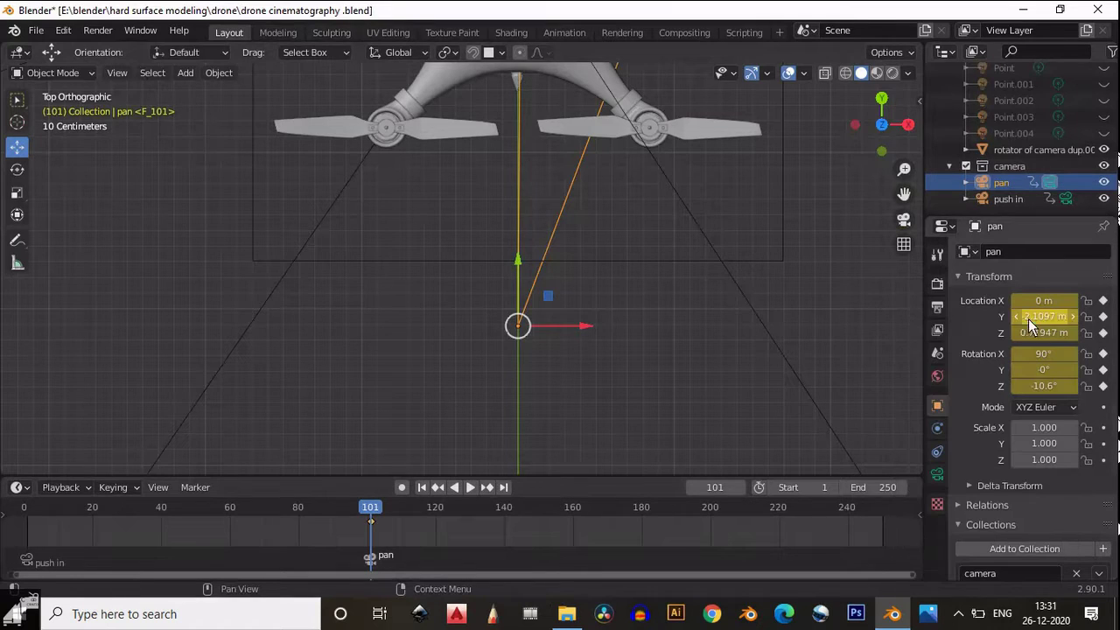
Step: Go to frame 200 and try rotating the pan camera counterclockwise across the drone in the top view
left_click(711, 511)
key("shift+ctrl+space")
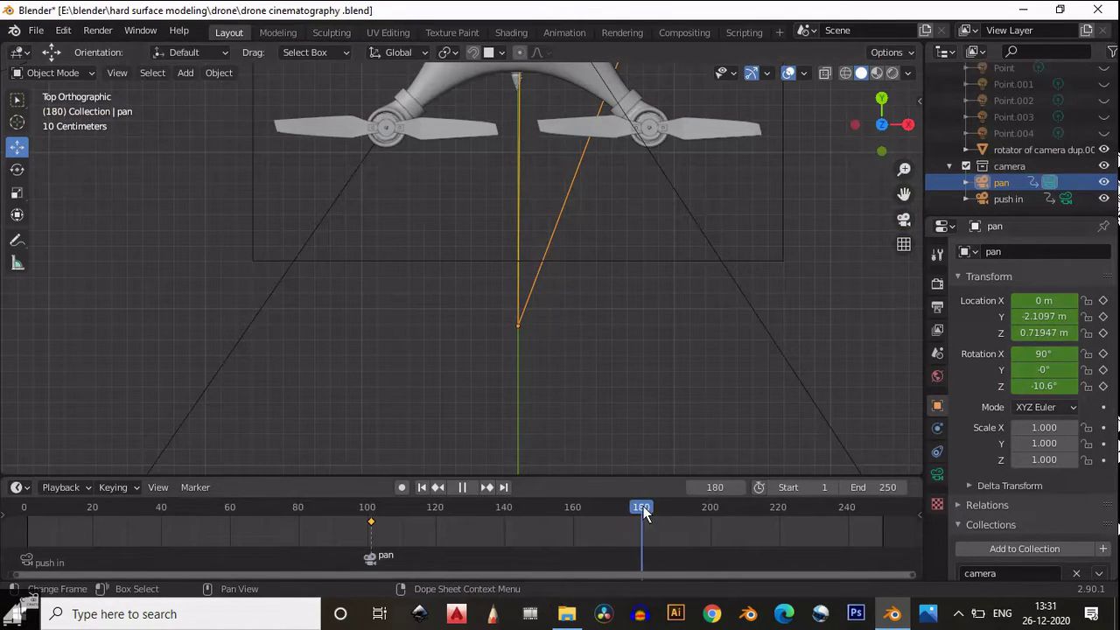
key("Escape")
middle_click_drag(671, 316, 694, 341, "shift")
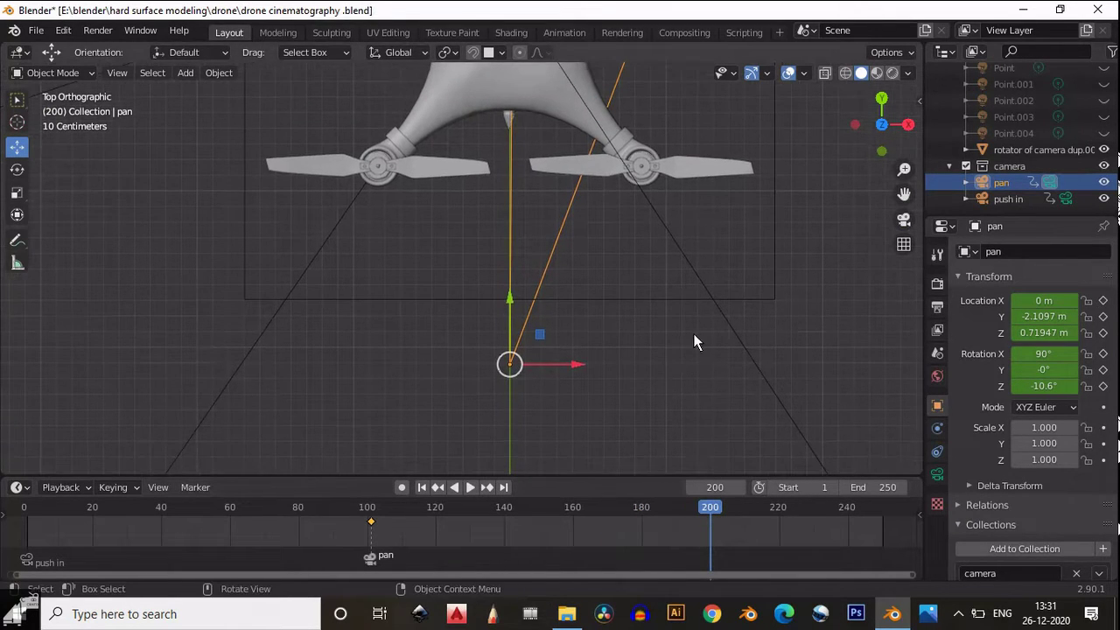
left_click(403, 32)
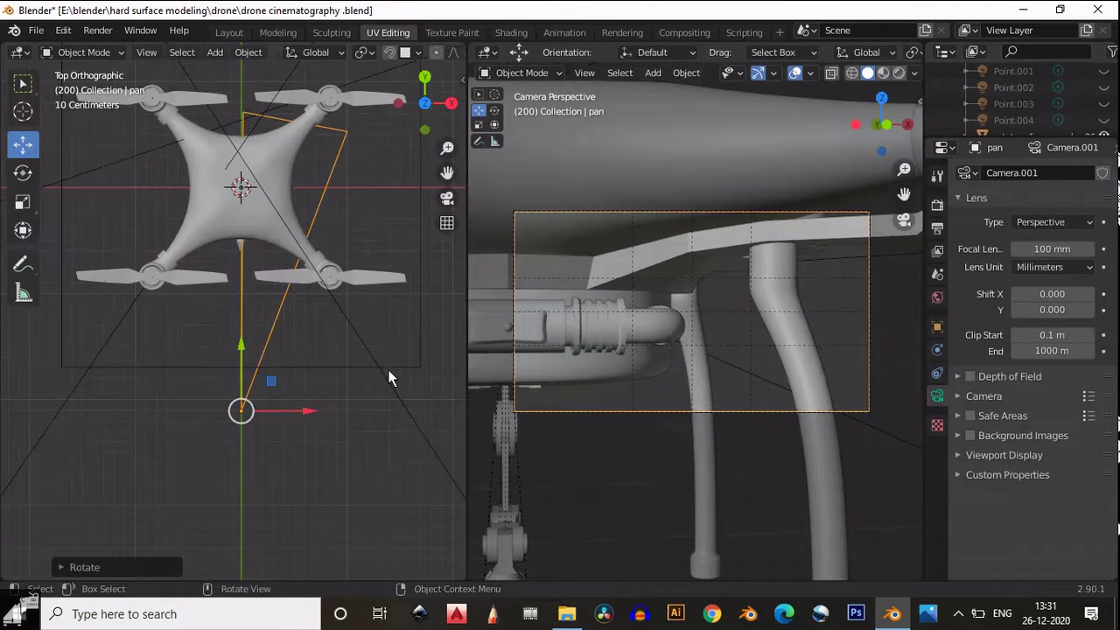
key("r")
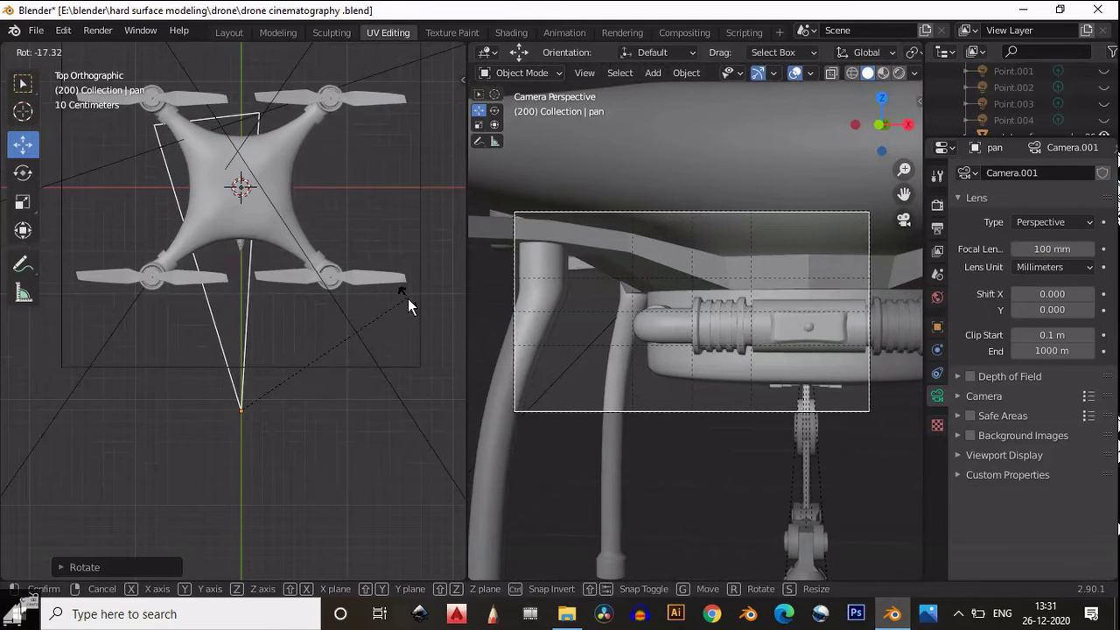
left_click(482, 294)
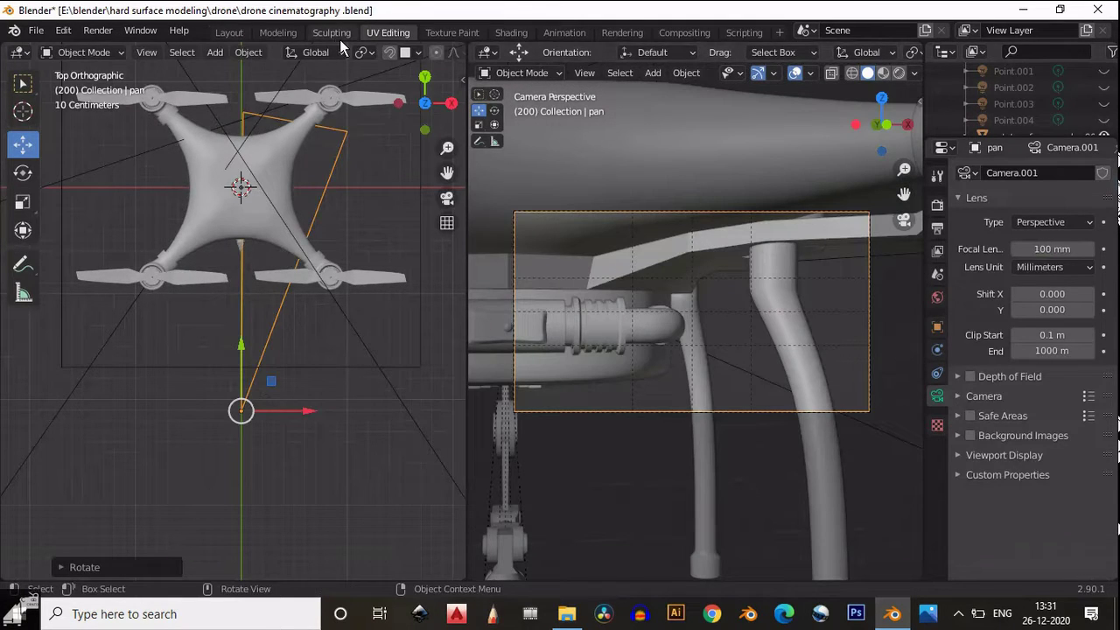
Step: Lower the pan camera along Z to about 0.694 m in the front view and insert location keyframes at frame 200
left_click(938, 327)
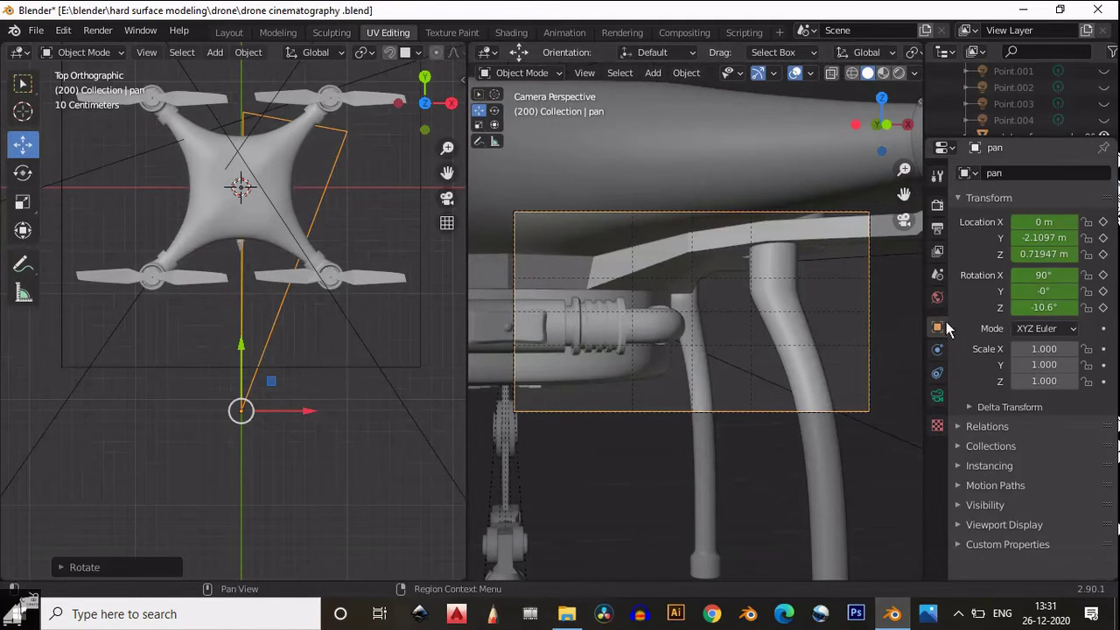
left_click(424, 132)
scroll(295, 301, "up", 6)
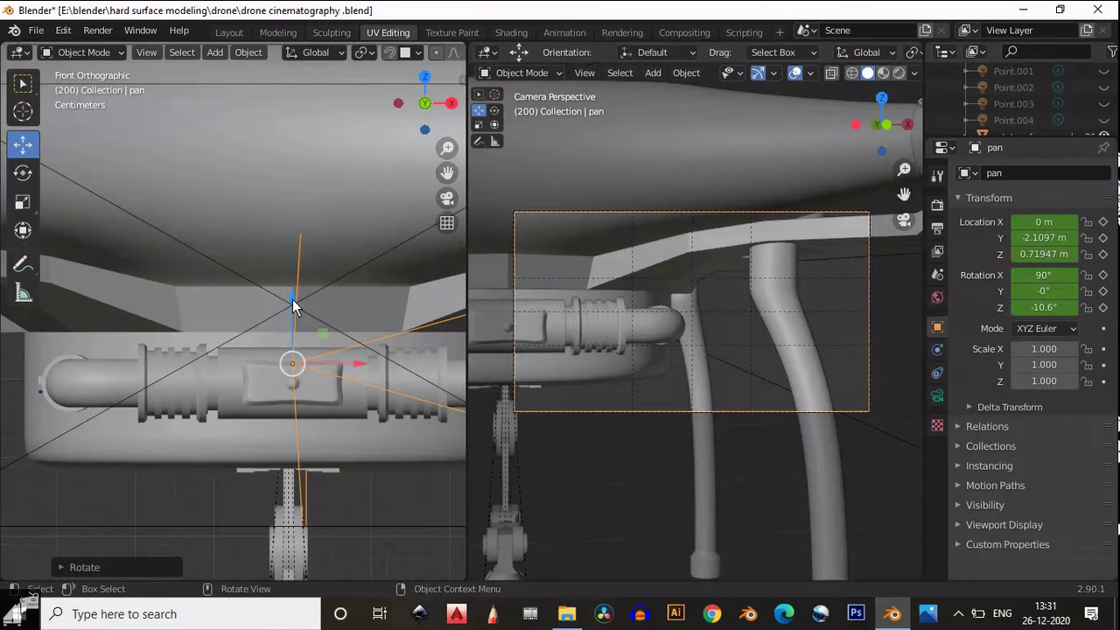
left_click_drag(292, 301, 294, 322)
right_click(1036, 247)
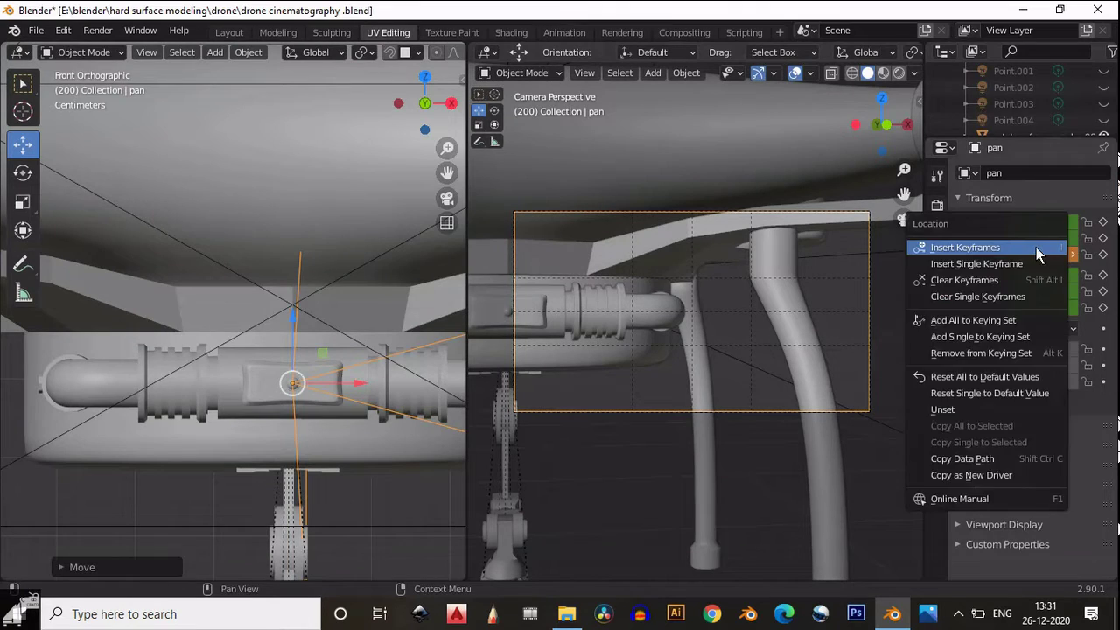
left_click(1036, 247)
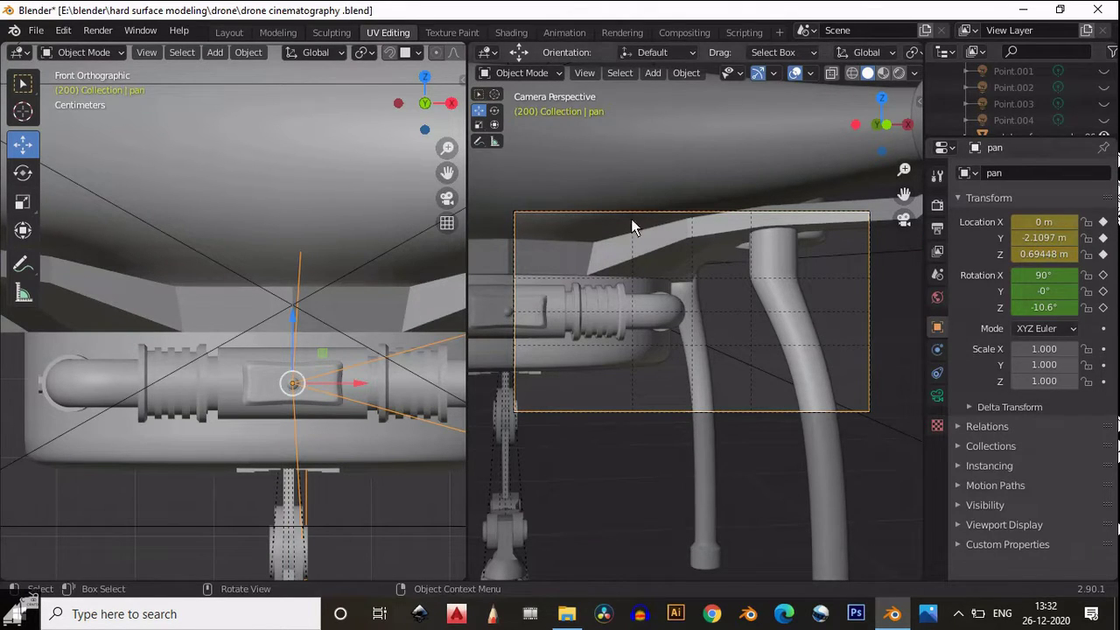
Step: Delete the pan camera's keyframes at frames 200 and 101 in the Layout workspace's timeline
left_click(230, 32)
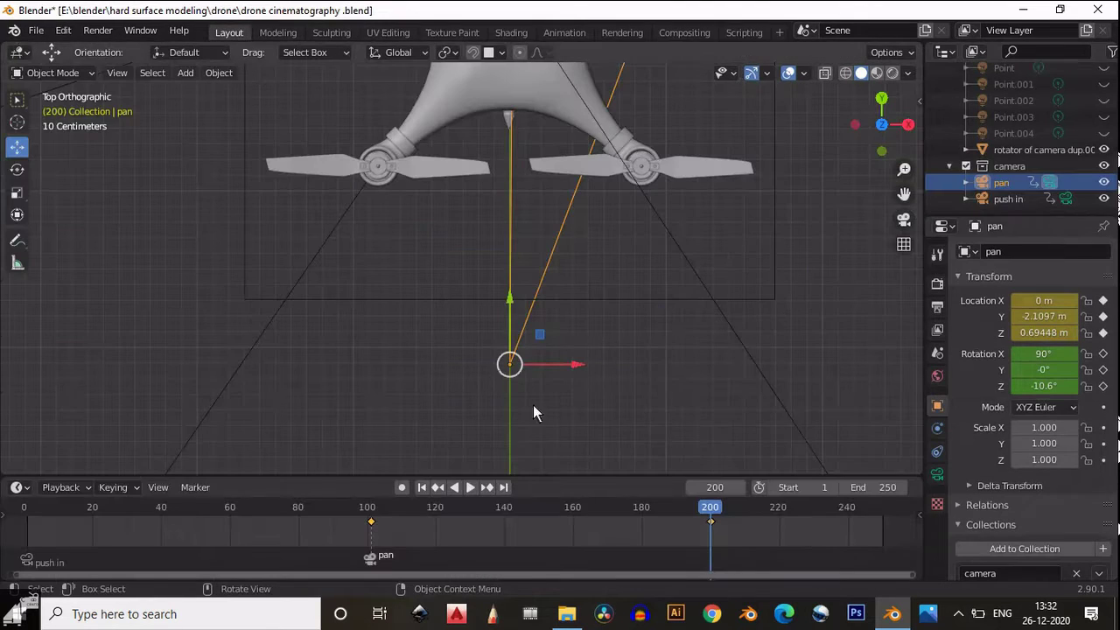
right_click(709, 523)
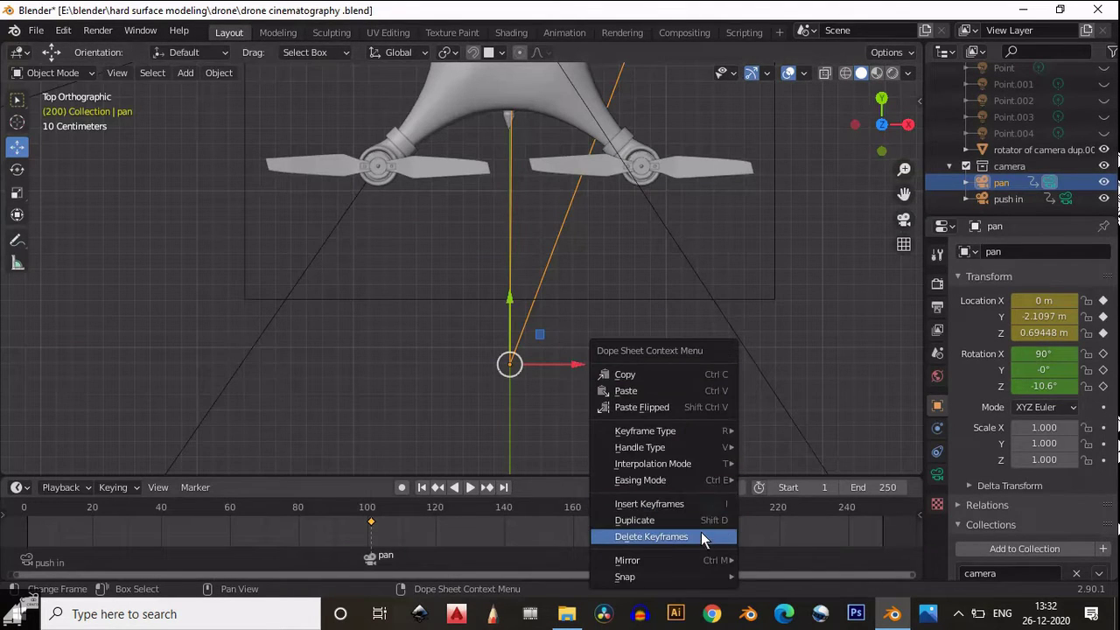
left_click(674, 536)
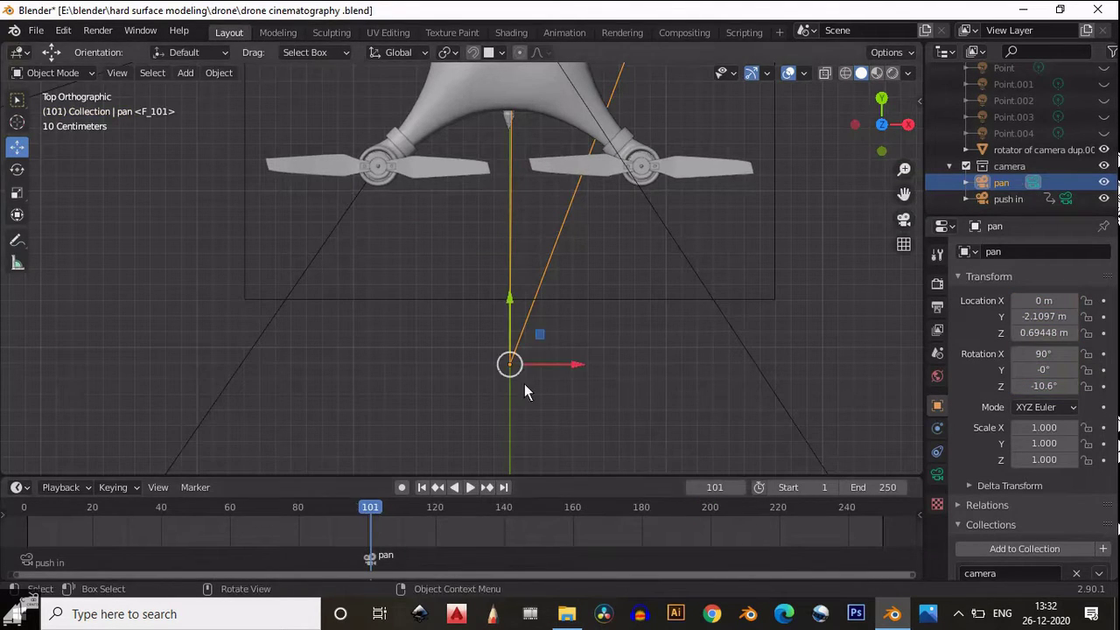
Step: Lower the pan camera slightly to a Z location of 0.6924 m and insert location and rotation keyframes at frame 101
left_click(388, 32)
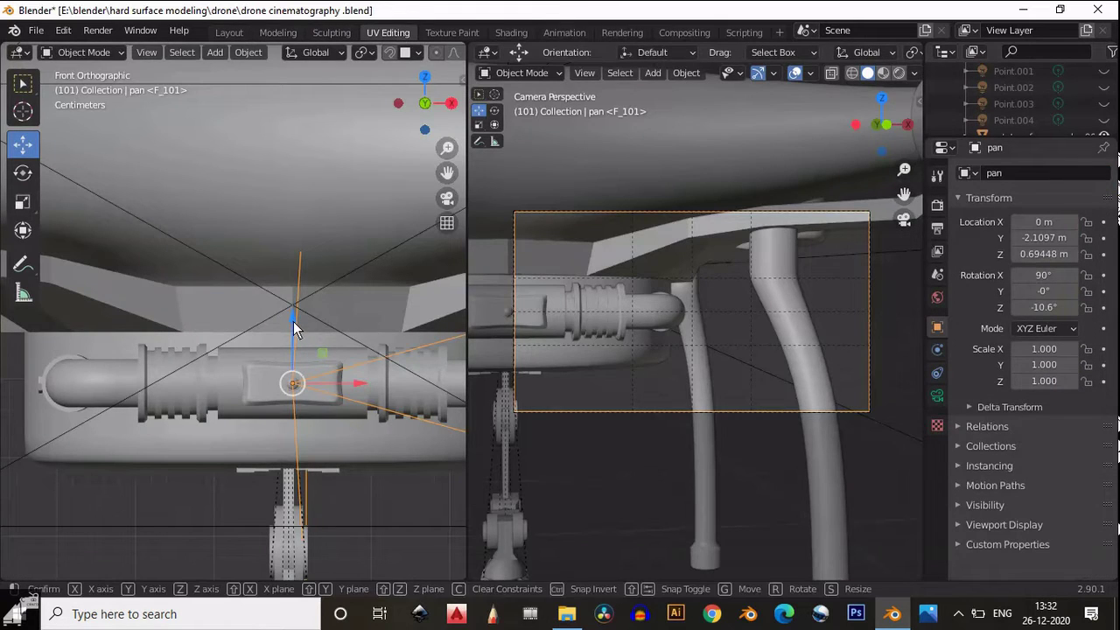
left_click_drag(294, 322, 296, 323)
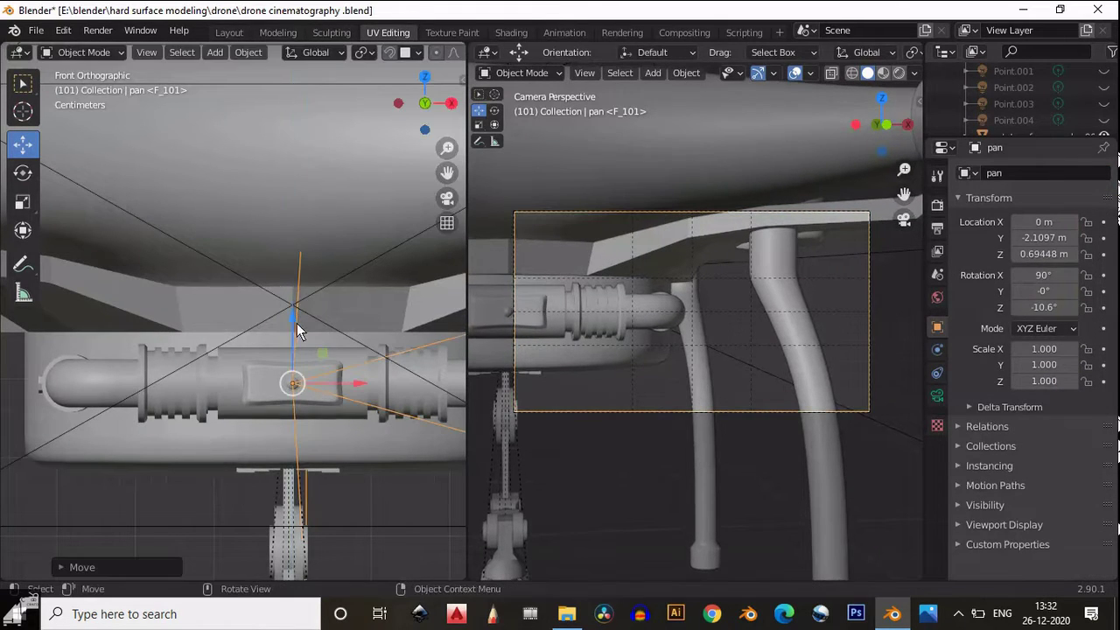
left_click(229, 32)
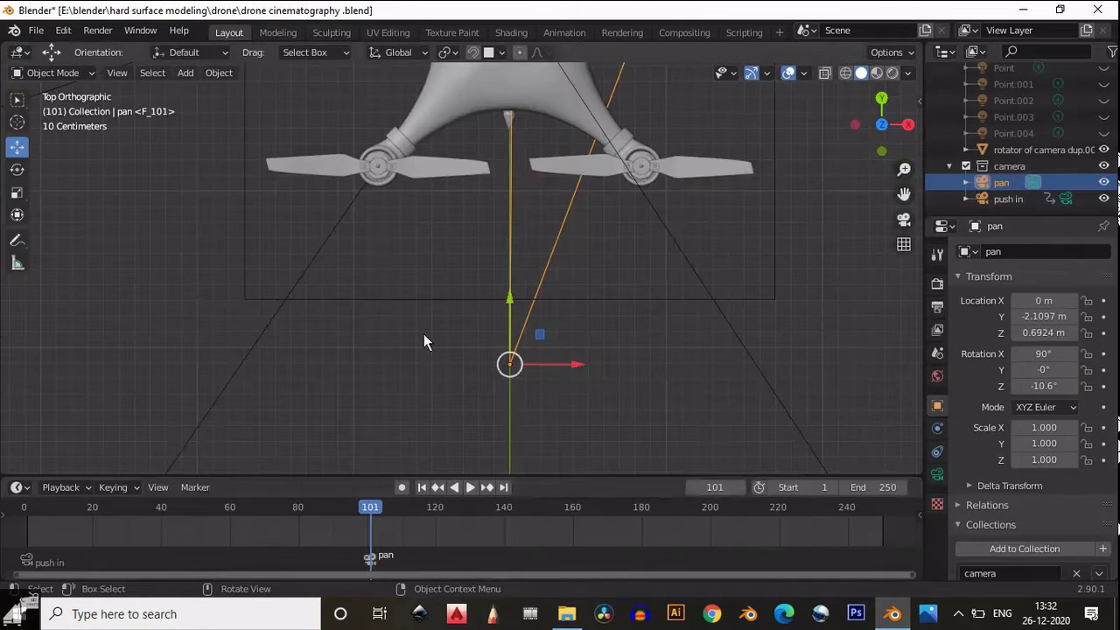
right_click(1031, 369)
left_click(1034, 320)
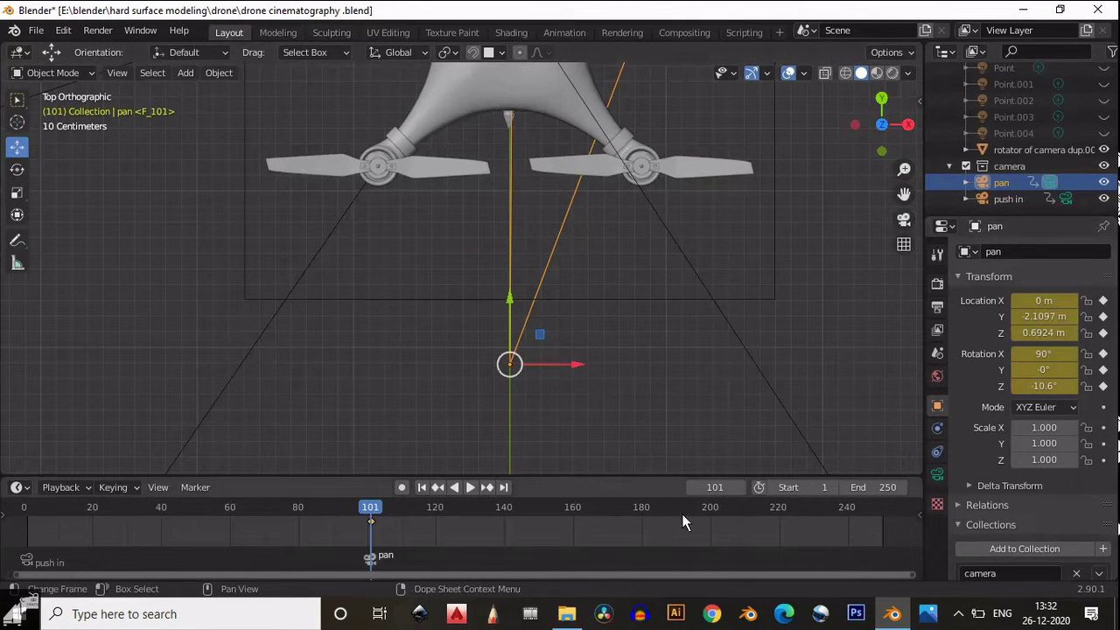
Step: Go to frame 200 and show the pan camera from the top in the UV Editing workspace
left_click(710, 517)
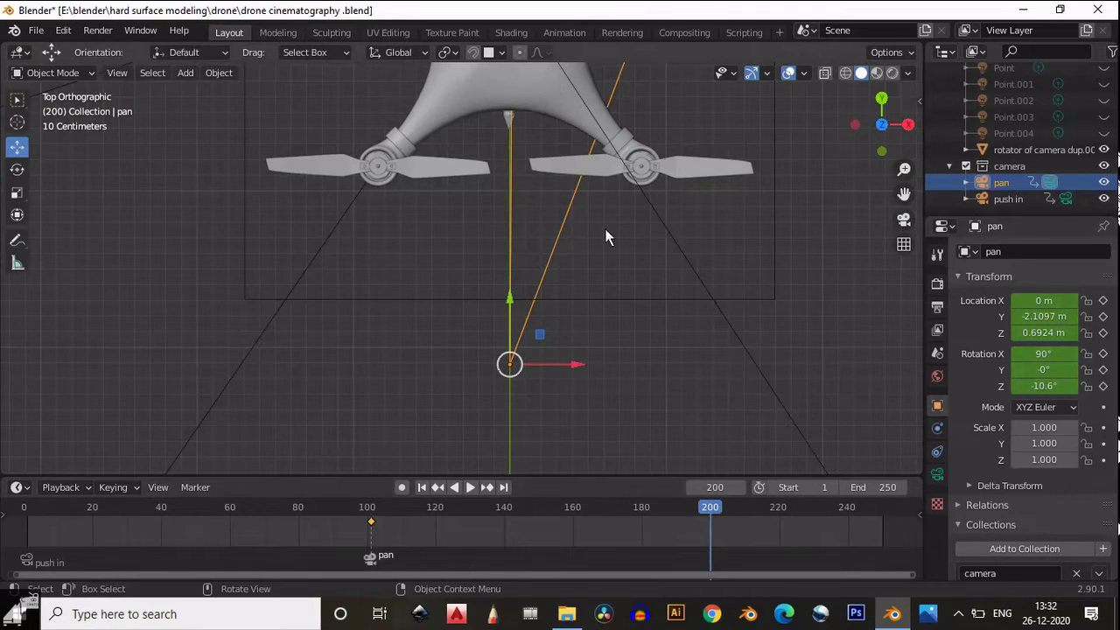
left_click(388, 32)
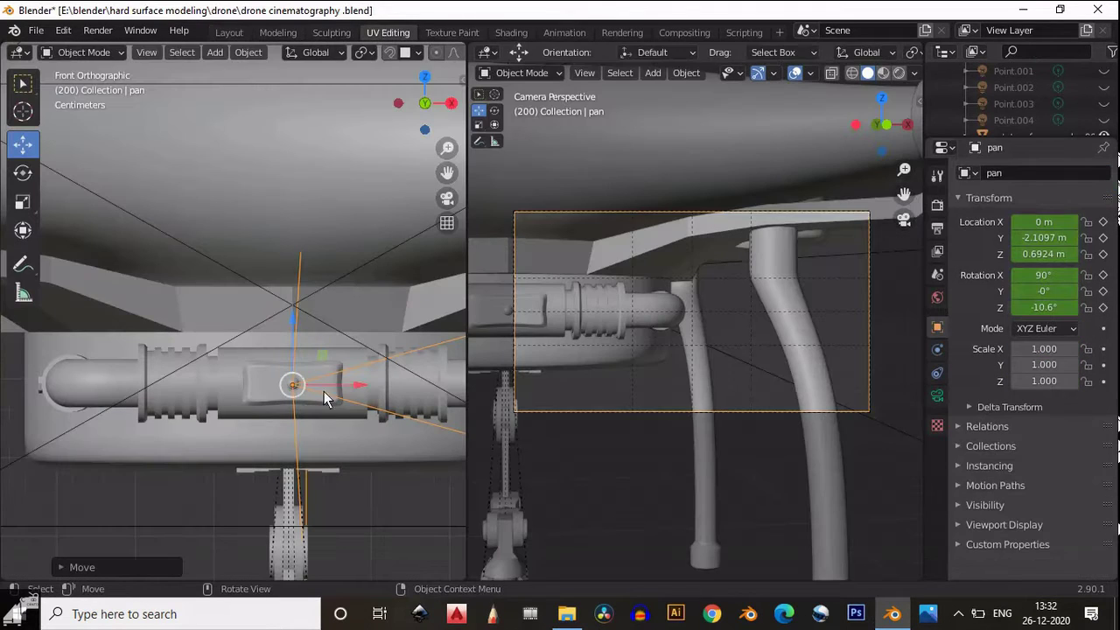
left_click(424, 77)
scroll(373, 326, "down", 4)
scroll(350, 442, "down", 3, "shift")
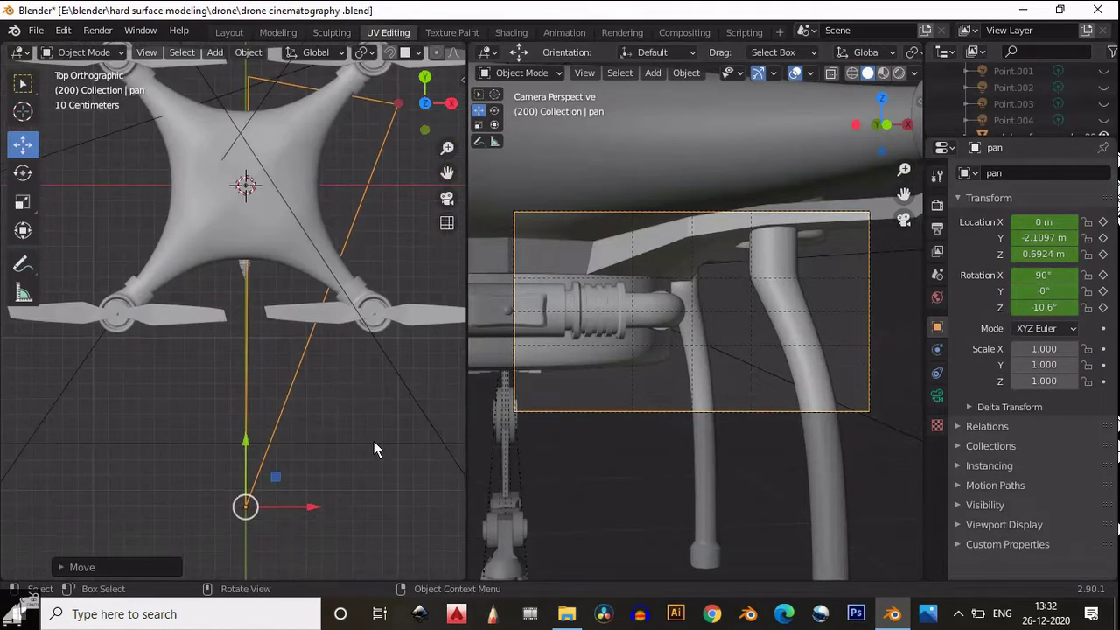
key("r")
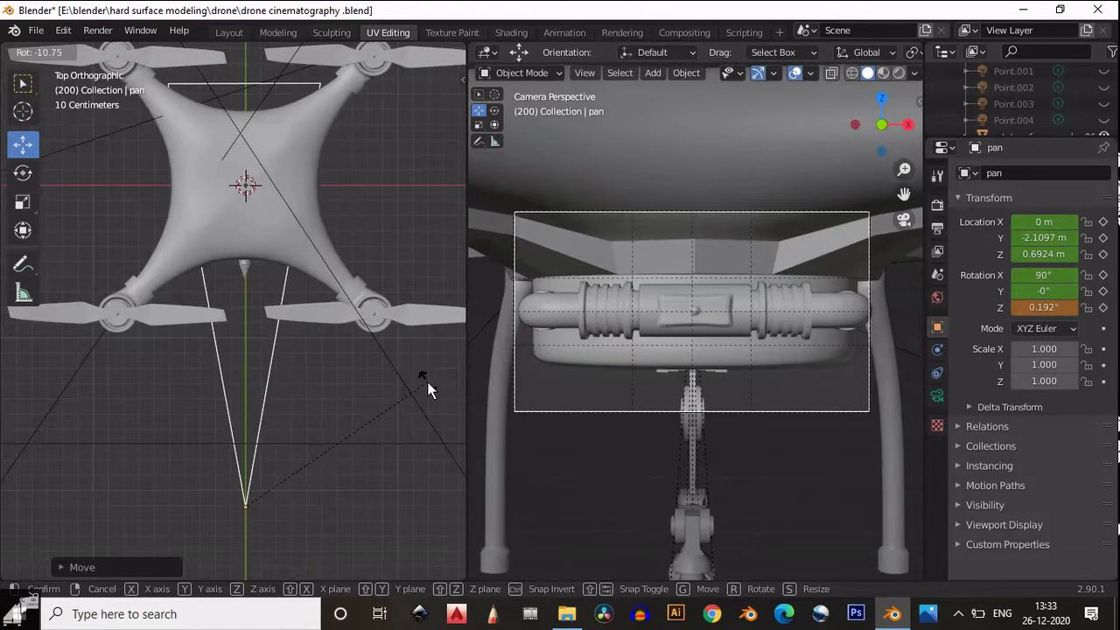
right_click(427, 381)
key("r")
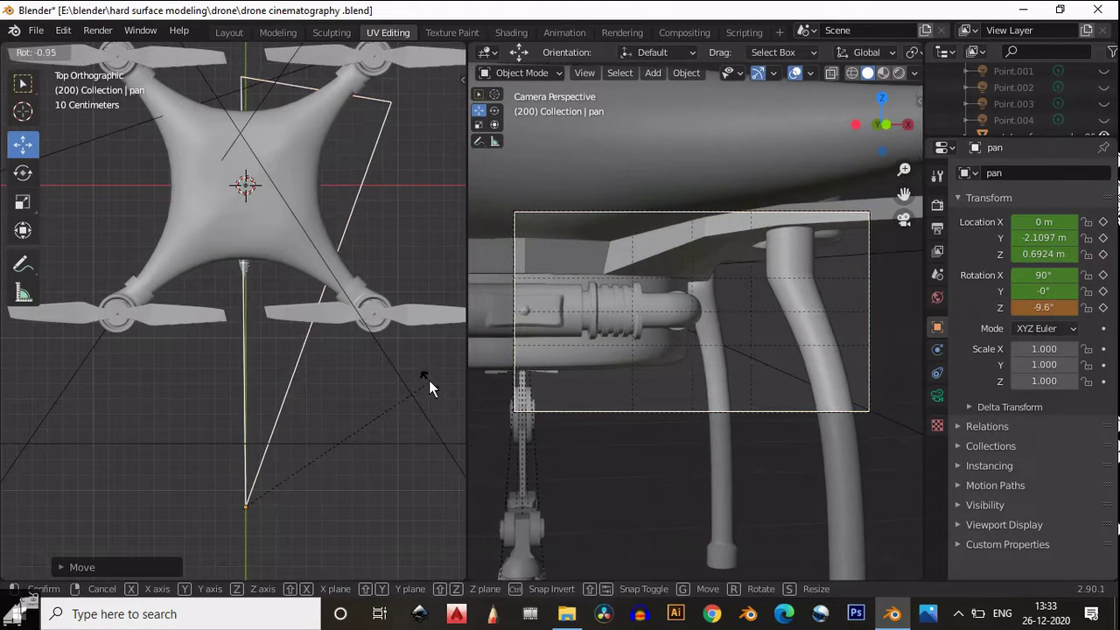
right_click(430, 382)
Step: Rotate the pan camera to a Z rotation of about 3.49° and insert rotation and location keyframes at frame 200
key("r")
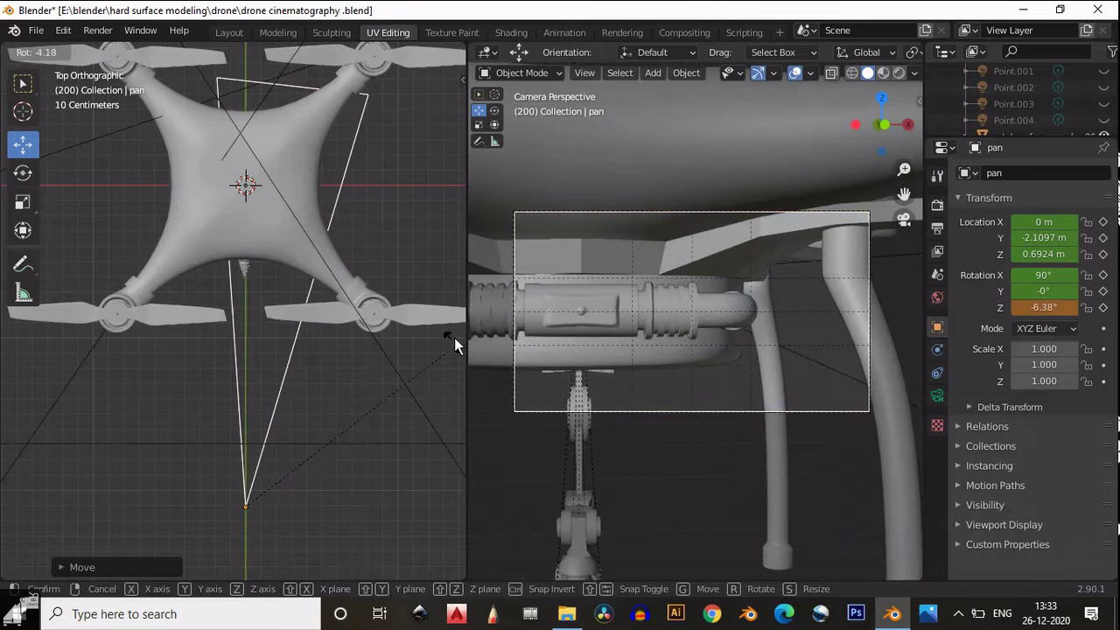
left_click(24, 235)
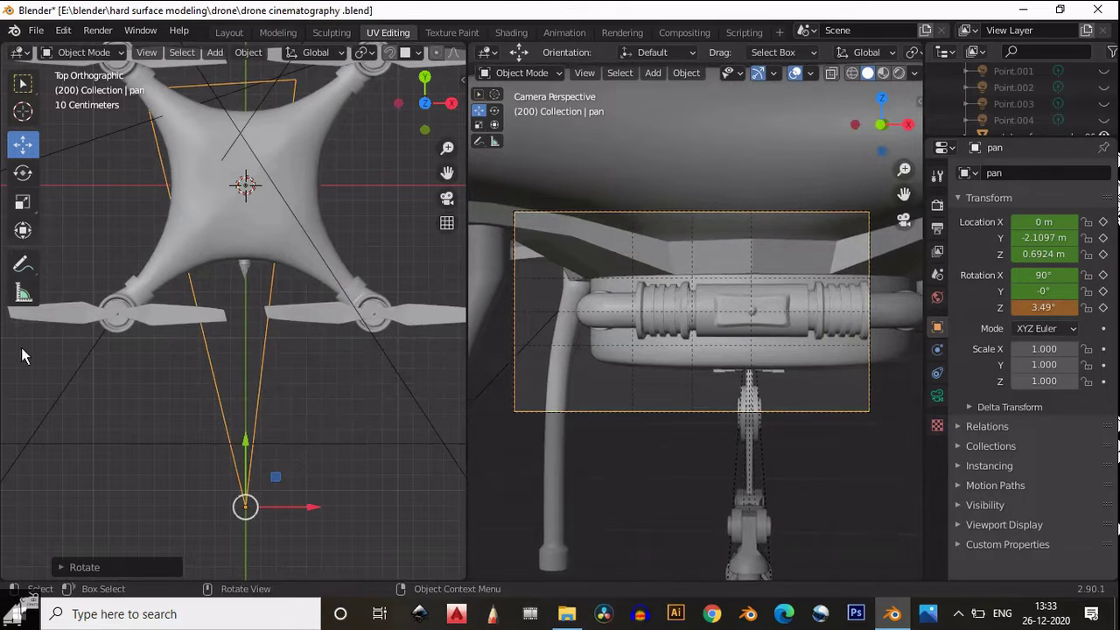
right_click(1046, 256)
left_click(1042, 278)
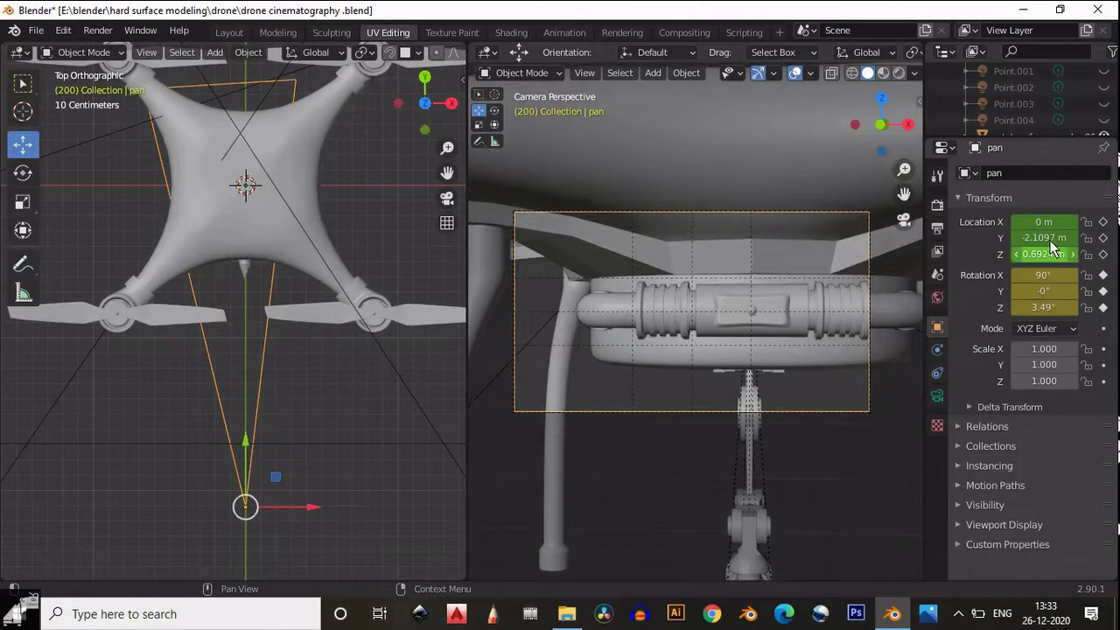
right_click(1051, 241)
left_click(1050, 241)
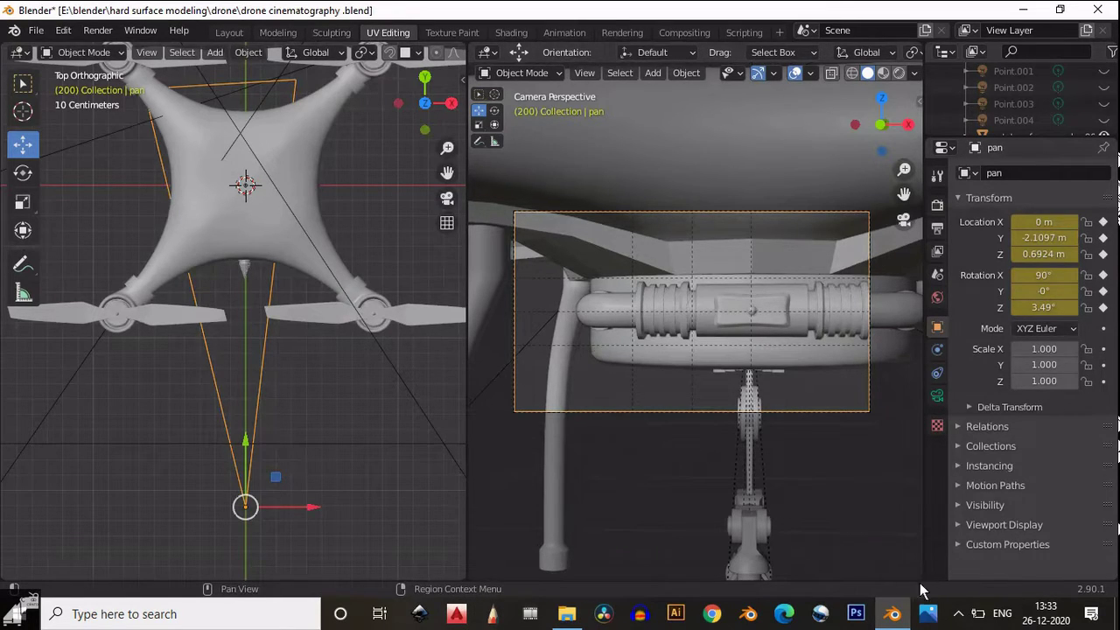
Step: Play the pan shot from frame 101 through the camera view in the Layout workspace
left_click(229, 33)
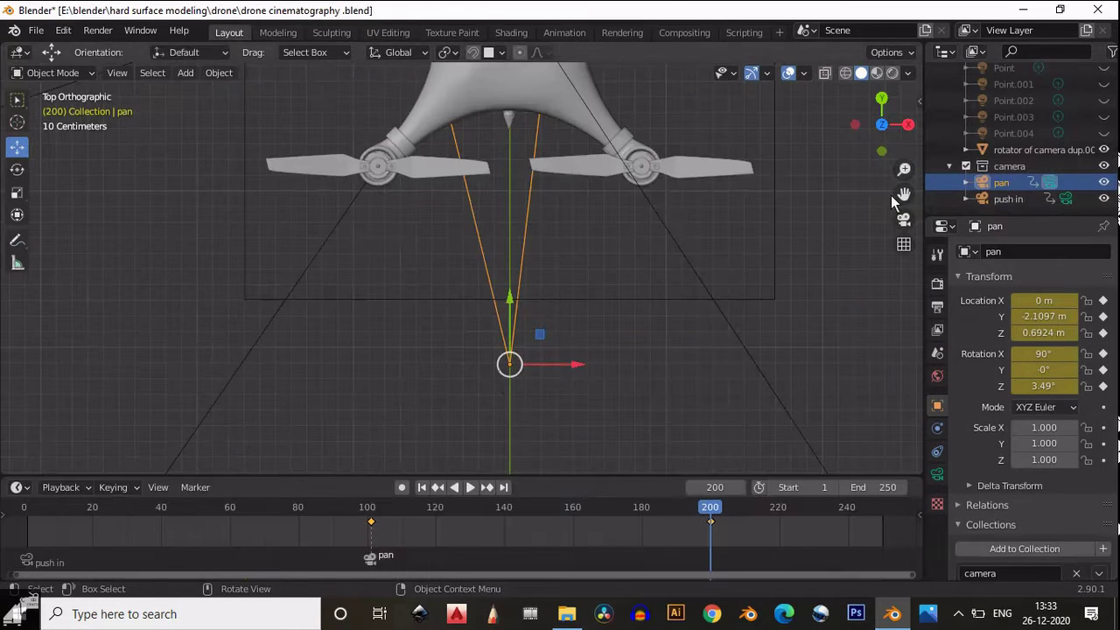
left_click(905, 219)
left_click(372, 511)
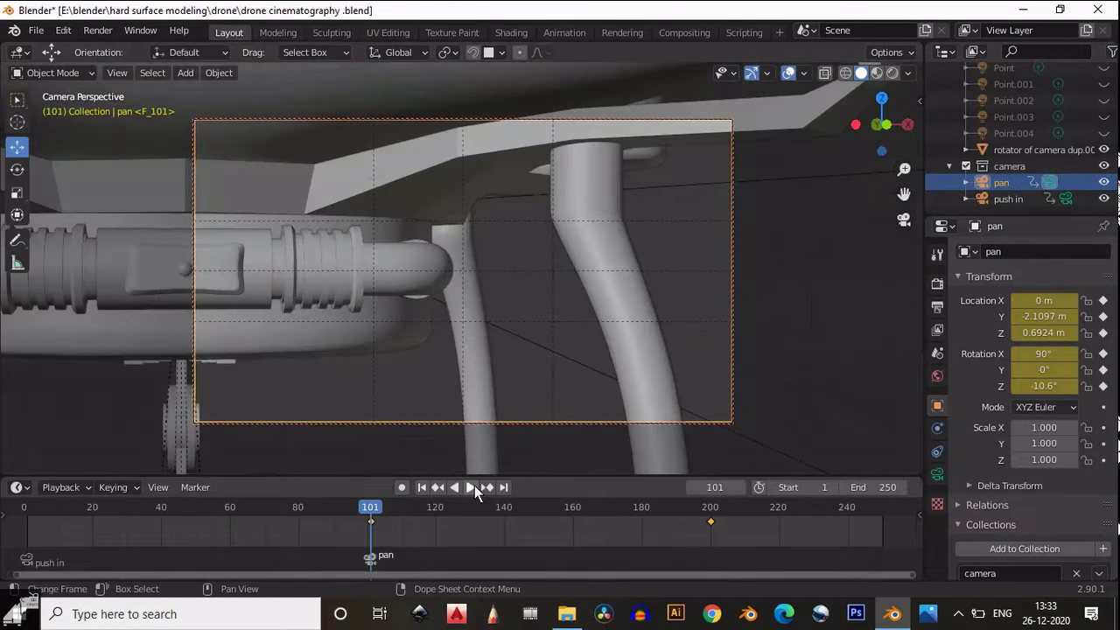
left_click(472, 488)
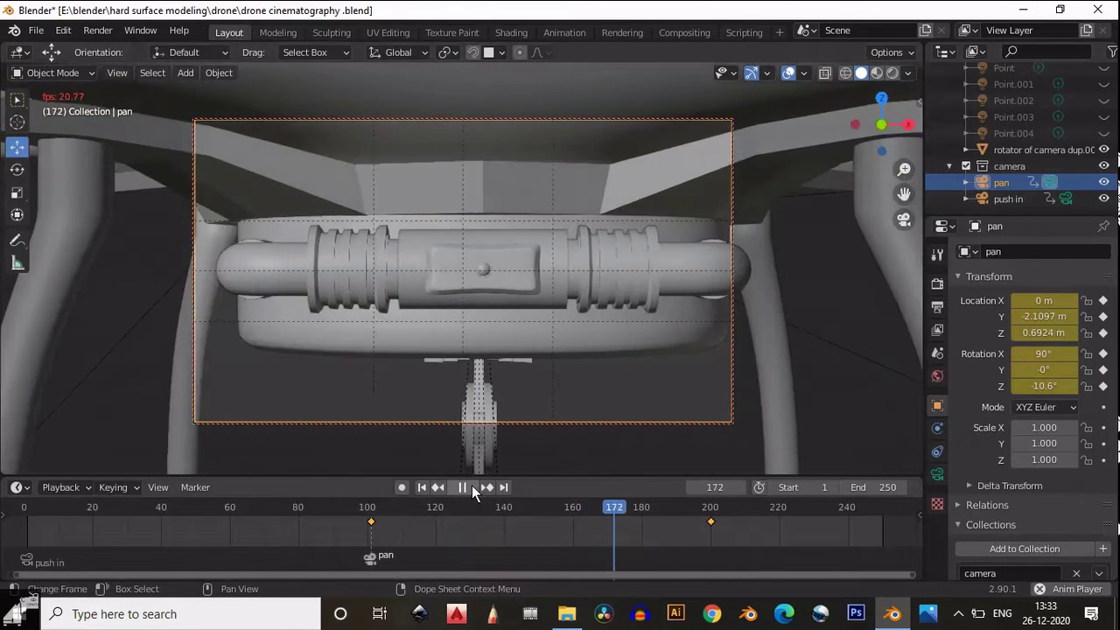
Step: Replay the push-in and pan shots through the camera view, from the start of the timeline to past frame 200
left_click(466, 487)
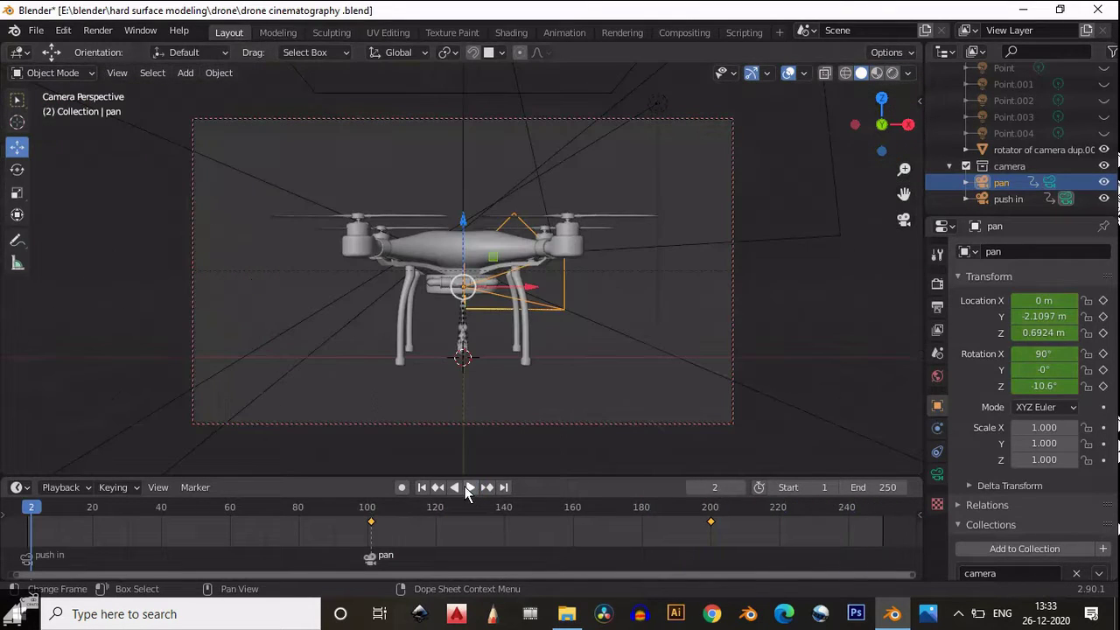
left_click(471, 487)
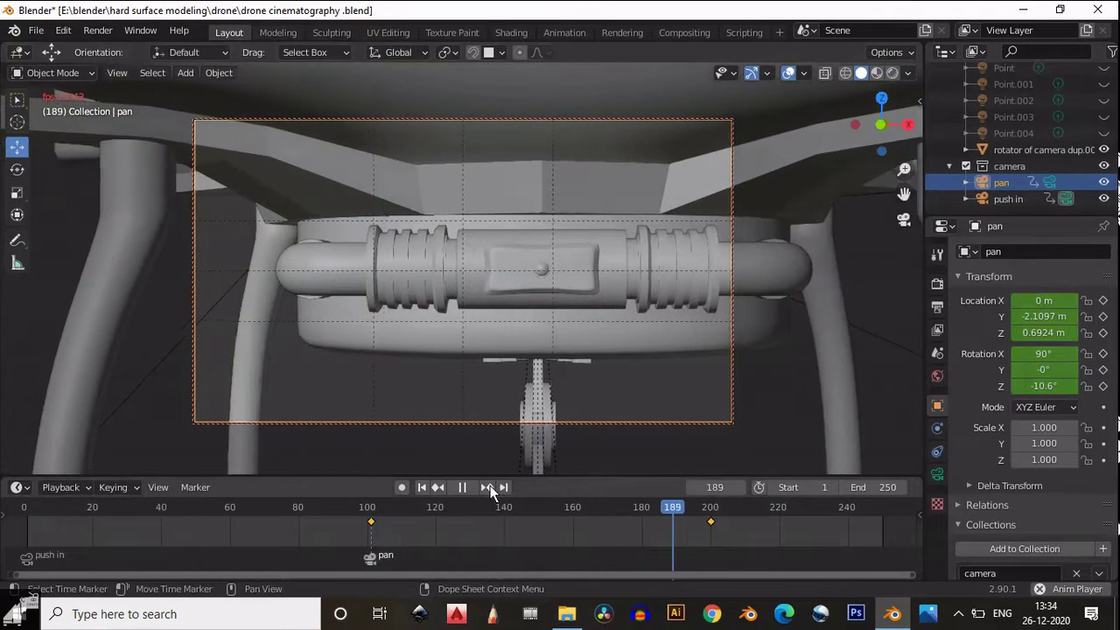
left_click(462, 486)
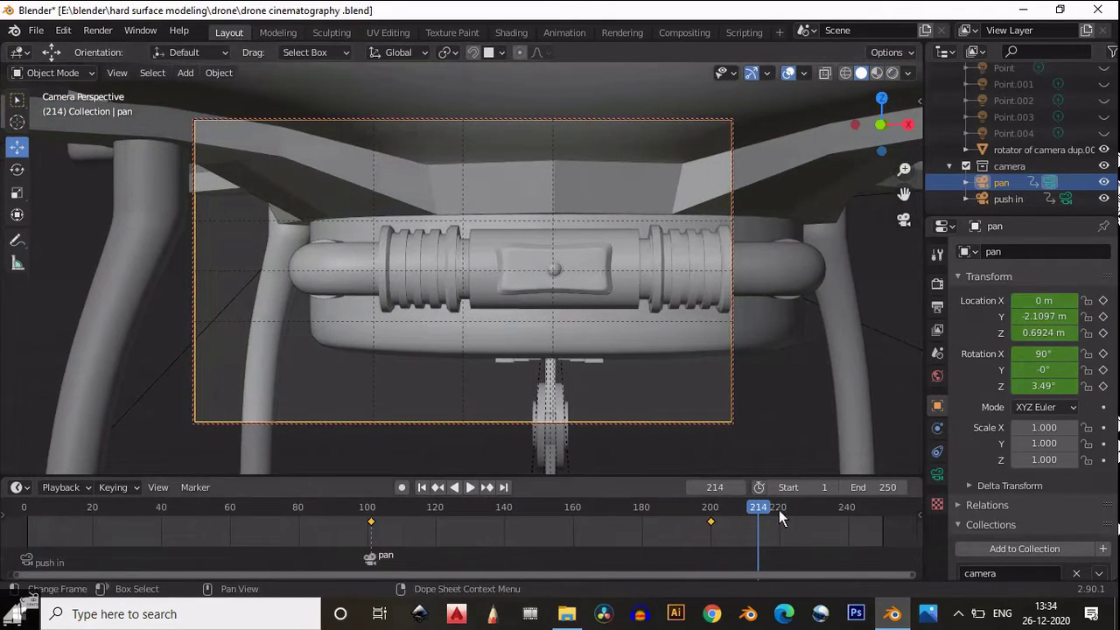
Step: Play the pan shot from frame 101 in the perspective view, watching the pan camera's movement from two different angles
middle_click_drag(913, 247, 579, 263)
left_click(371, 508)
scroll(580, 325, "up", 4)
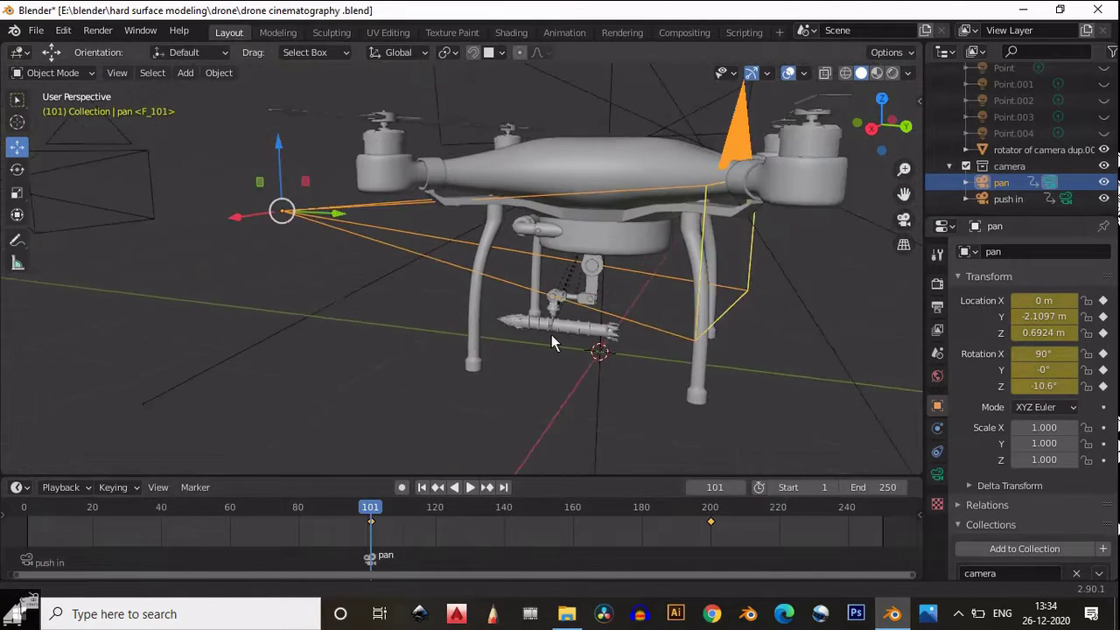
left_click(470, 486)
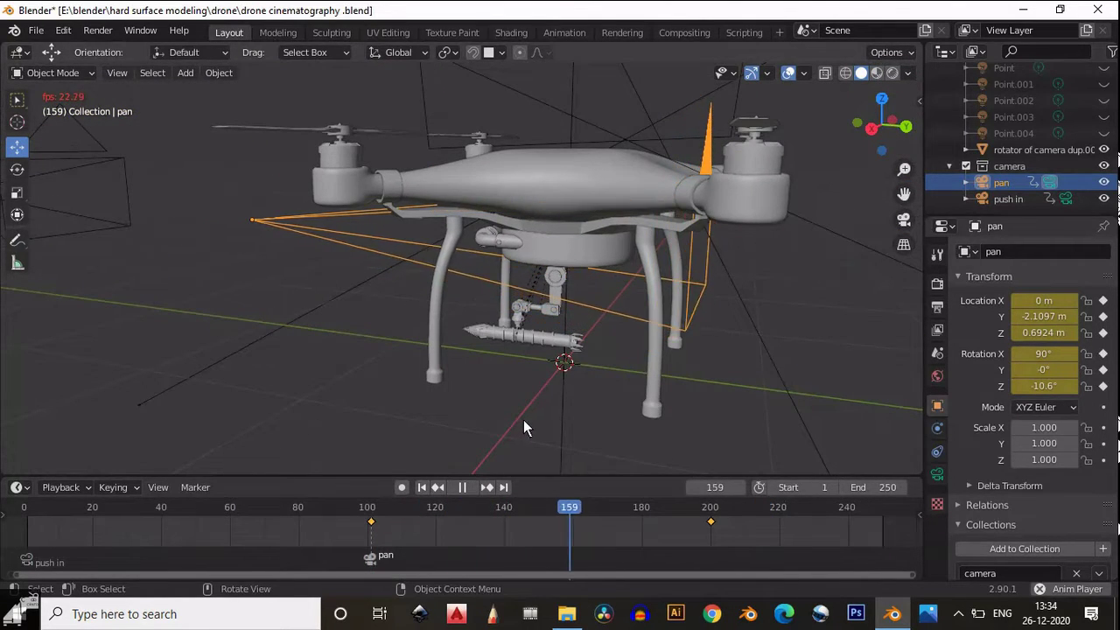
left_click(466, 487)
scroll(670, 358, "down", 3)
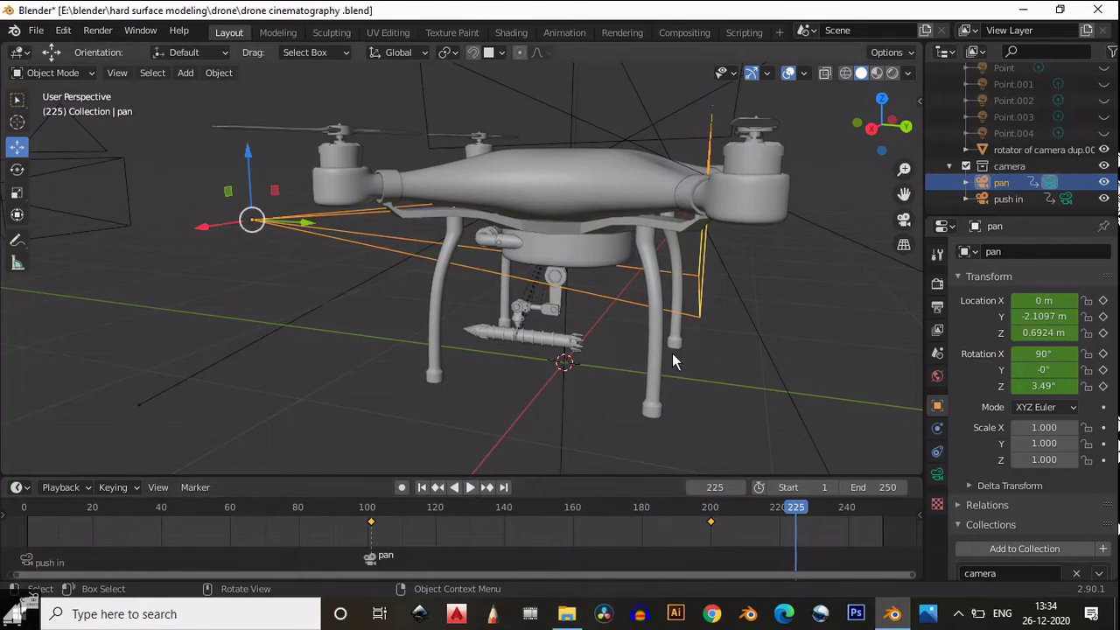
middle_click_drag(670, 358, 697, 355)
scroll(697, 355, "up", 2)
left_click(372, 508)
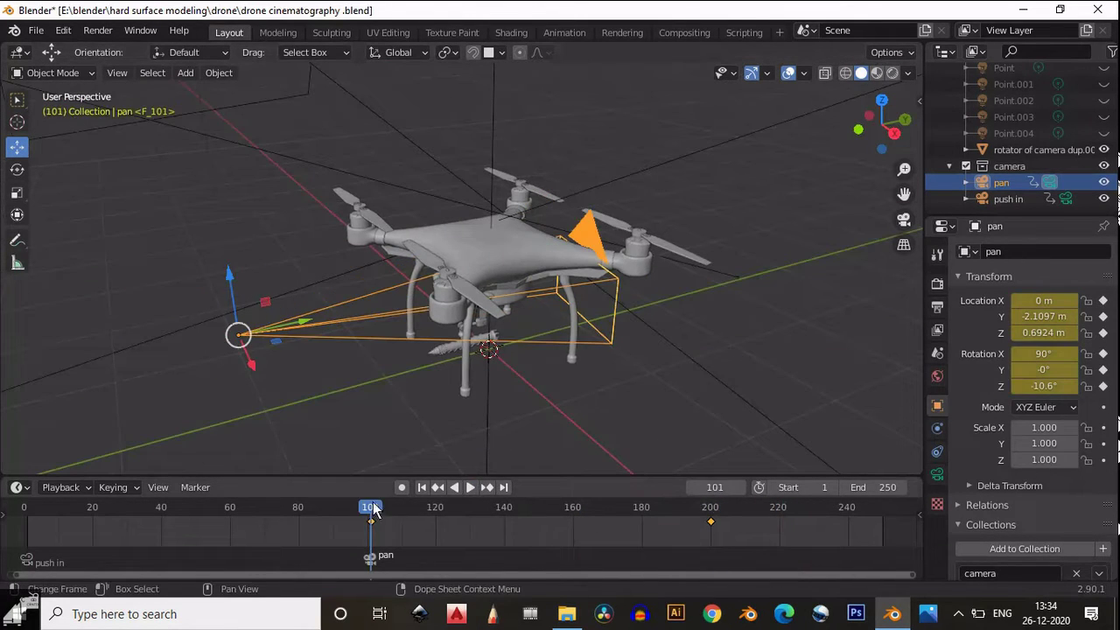
left_click(469, 487)
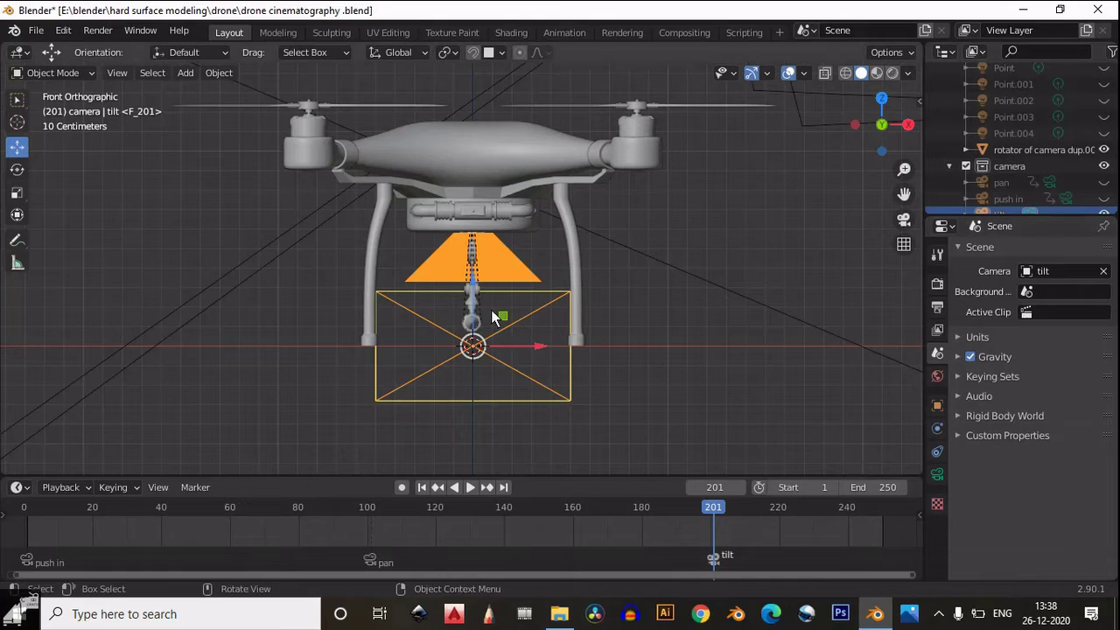
Step: Look through the tilt camera and enable its Thirds and Center composition guides
middle_click_drag(493, 311, 703, 417)
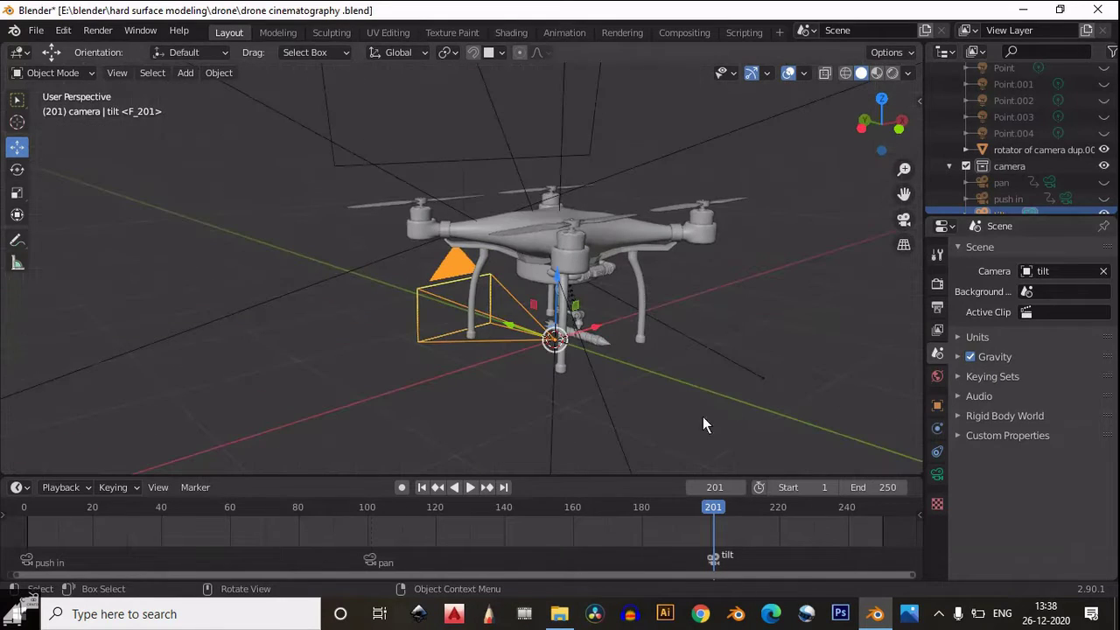
left_click(893, 127)
middle_click_drag(636, 269, 560, 336, "ctrl")
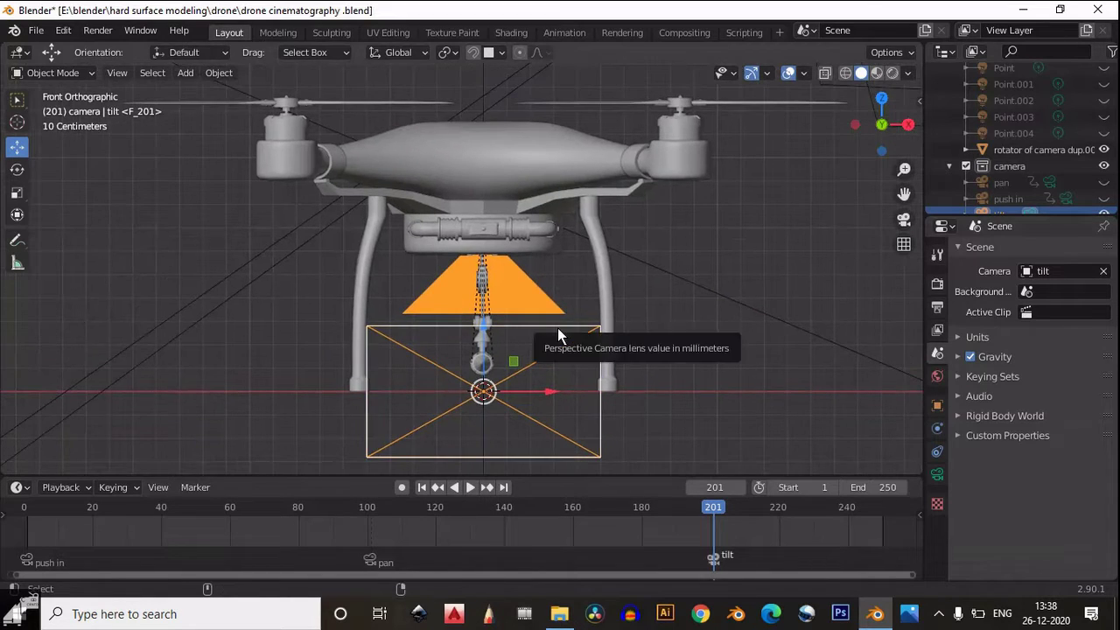
key("KP_0")
left_click(938, 473)
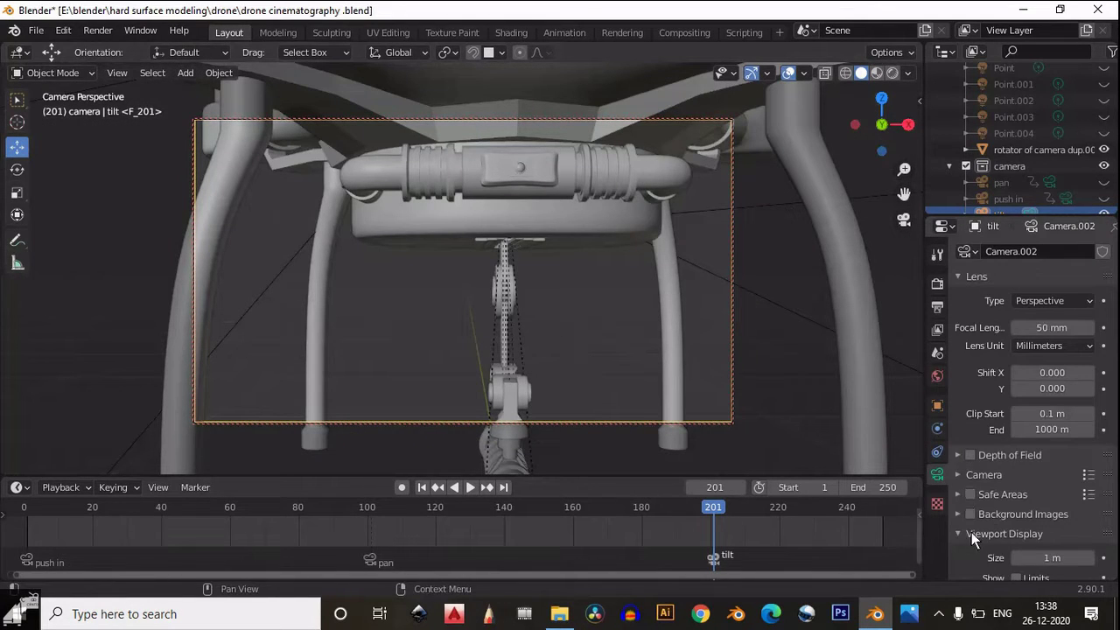
scroll(984, 539, "down", 6)
left_click(1016, 421)
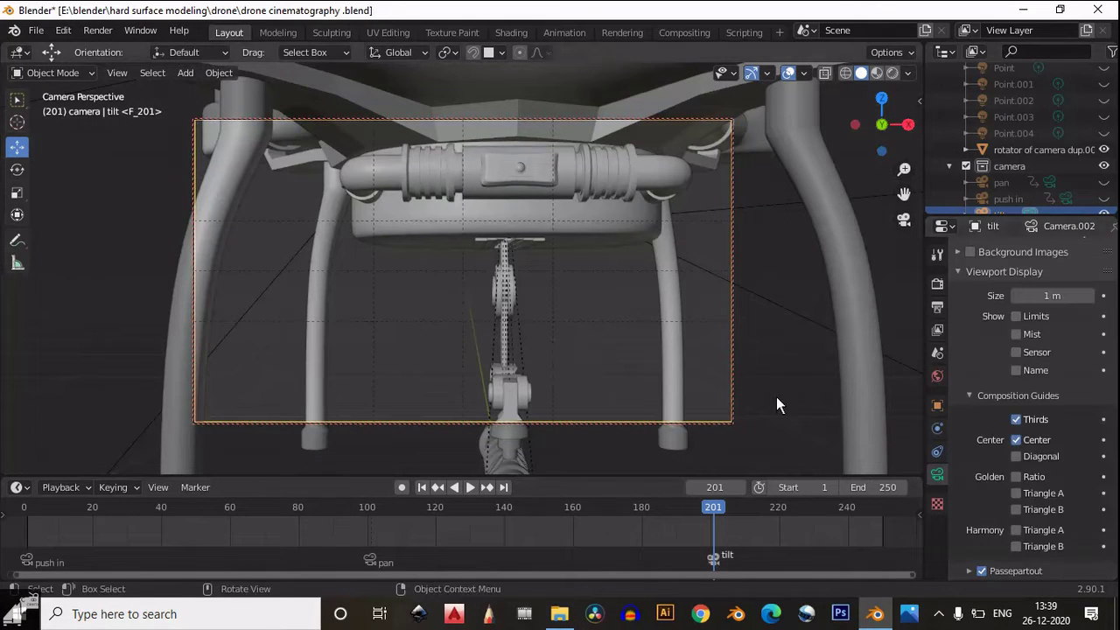
left_click(1016, 439)
Step: Reframe the tilt camera so the drone's legs and underslung arm are centred, with the legs fully inside the frame
middle_click_drag(636, 286, 617, 283)
scroll(622, 284, "down", 8)
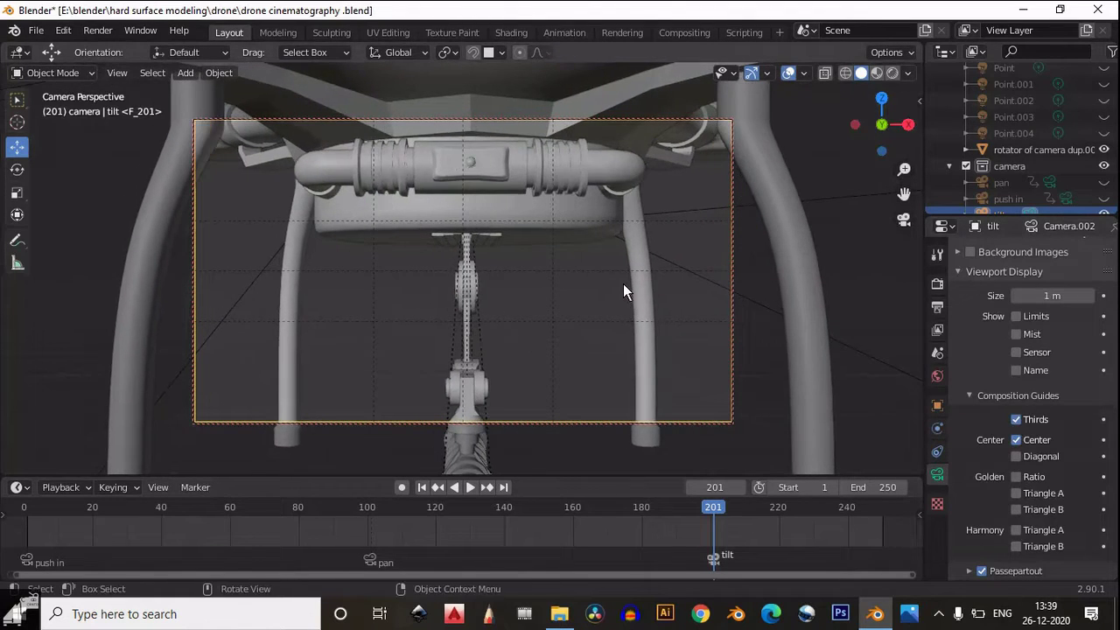
scroll(622, 301, "up", 2)
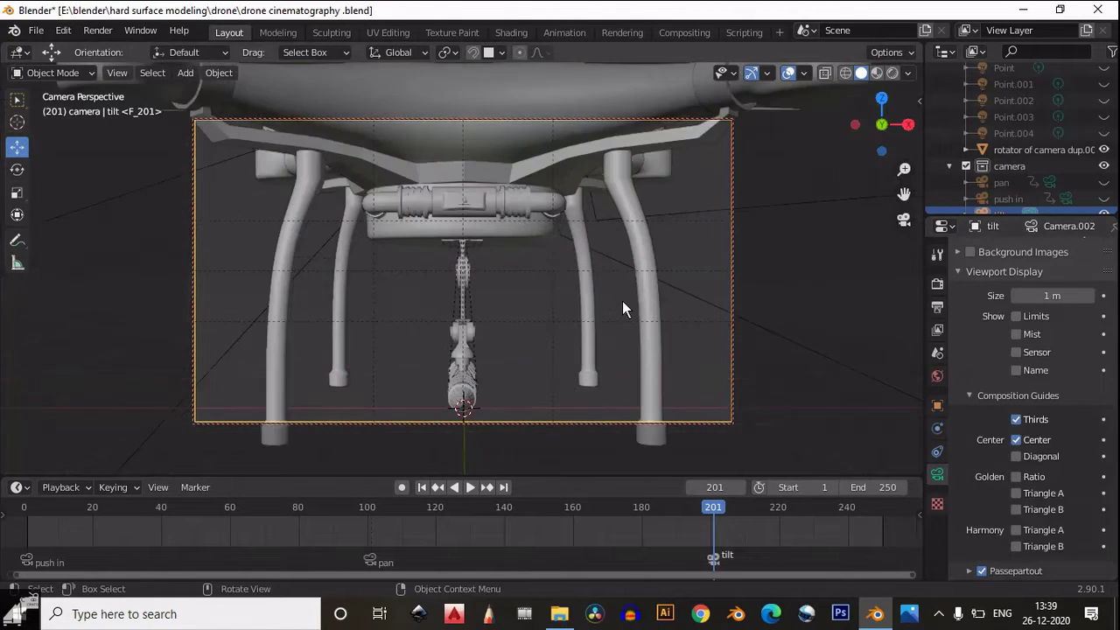
middle_click_drag(623, 301, 619, 268, "shift")
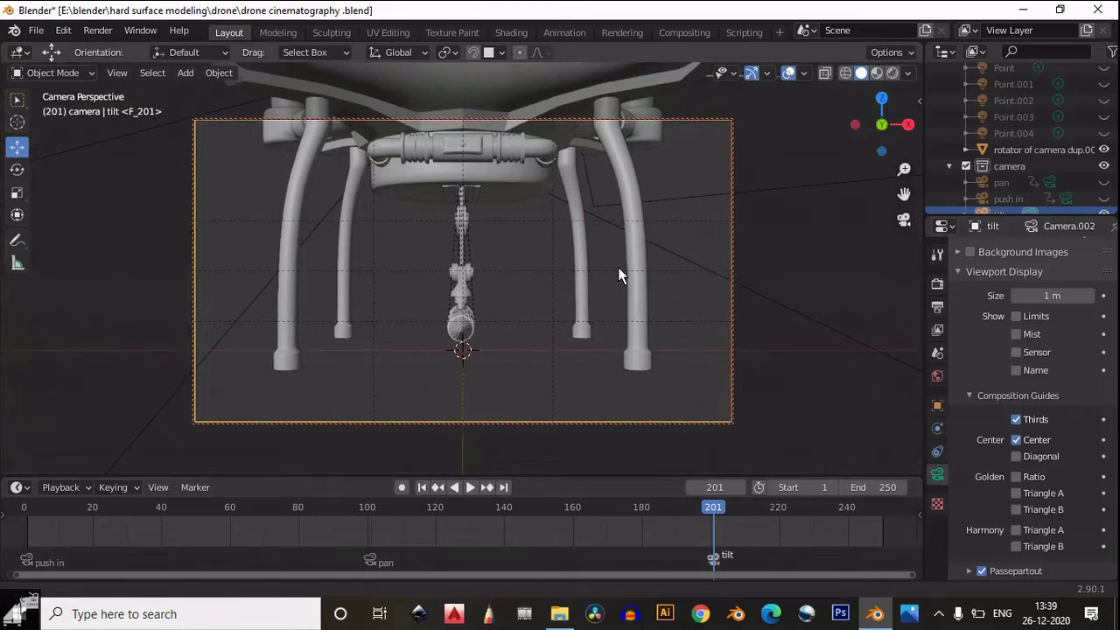
Step: Unhide the Plane object and set the tilt camera's focal length to 45 mm
scroll(1044, 131, "up", 3)
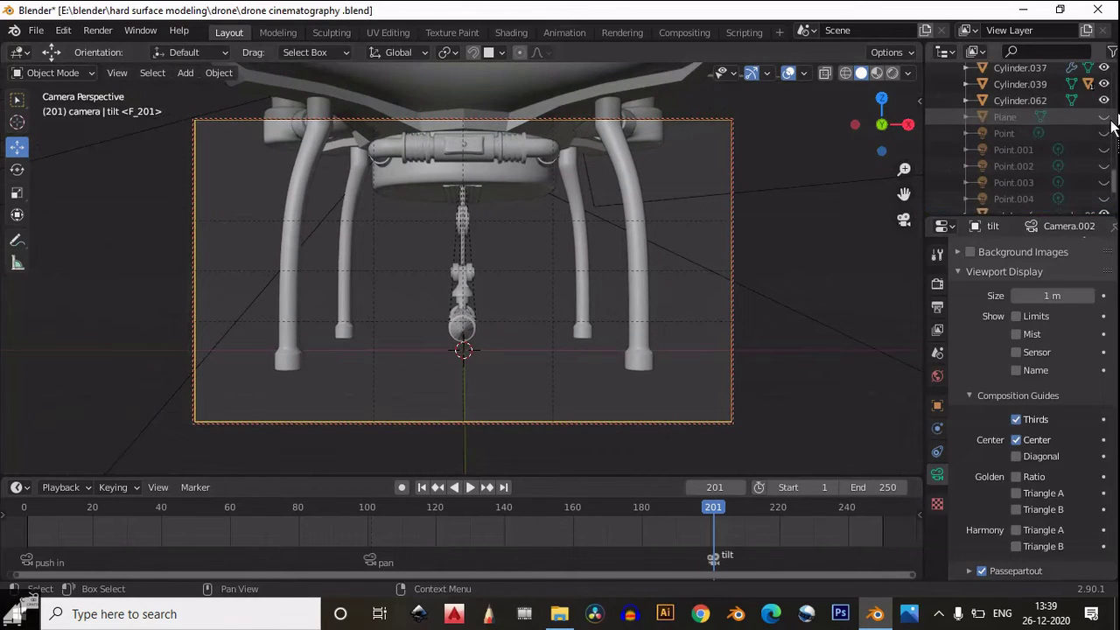
left_click(1106, 117)
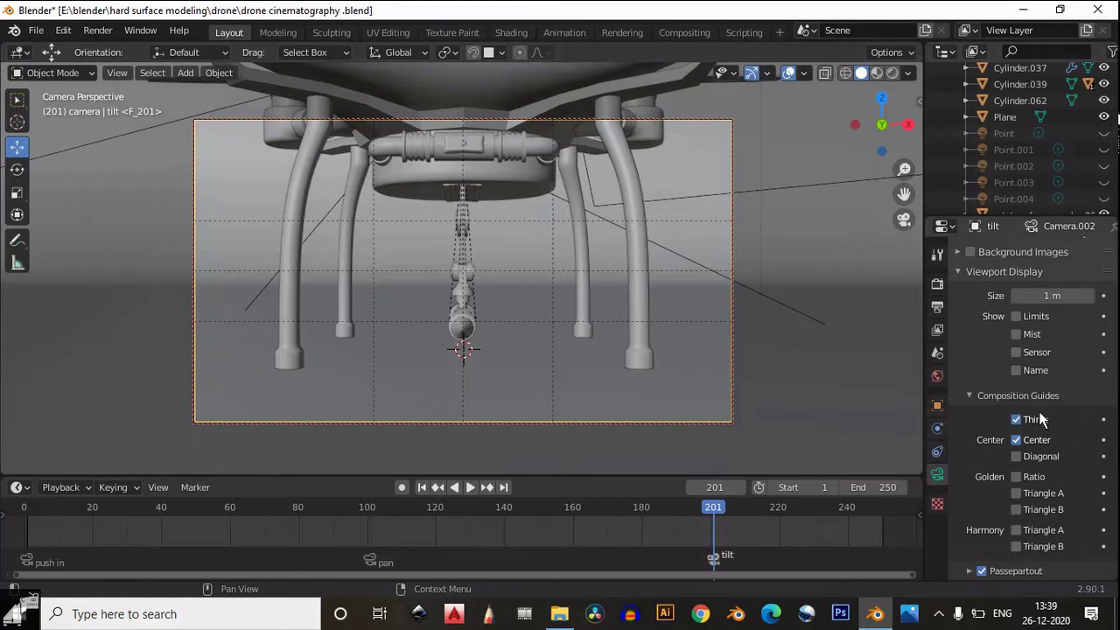
scroll(1040, 420, "up", 8)
type("45")
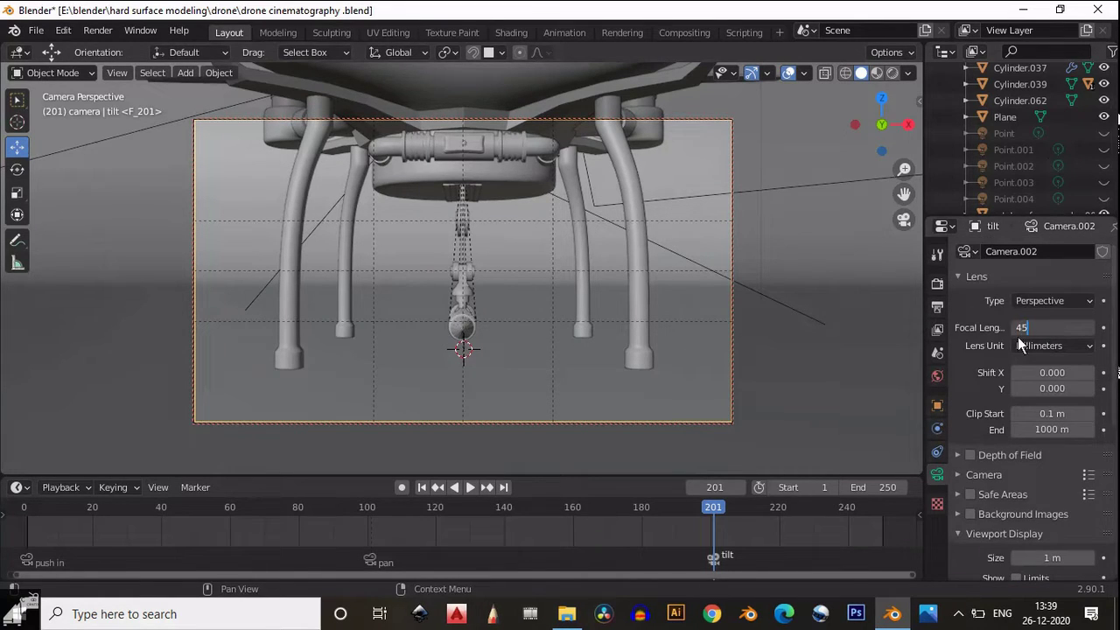
key("Return")
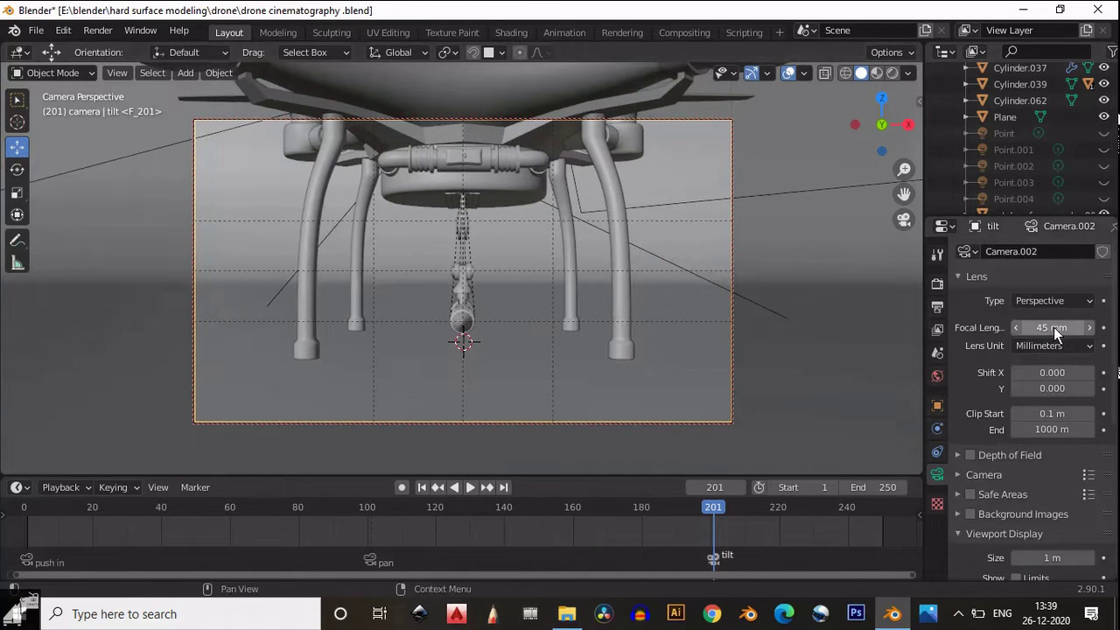
Step: Try a focal length of 50 mm for the tilt camera
left_click(1053, 327)
left_click(1021, 331)
key("ctrl+a")
type("50")
key("Return")
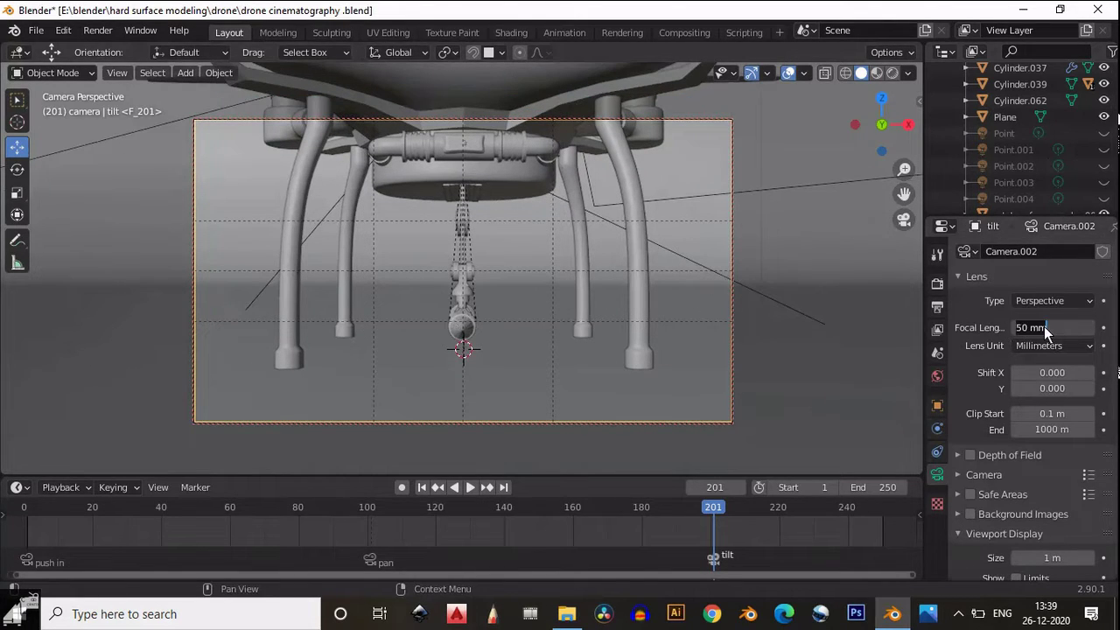
Step: Reset the tilt camera's X location to 0 m in the UV Editing workspace
left_click(411, 32)
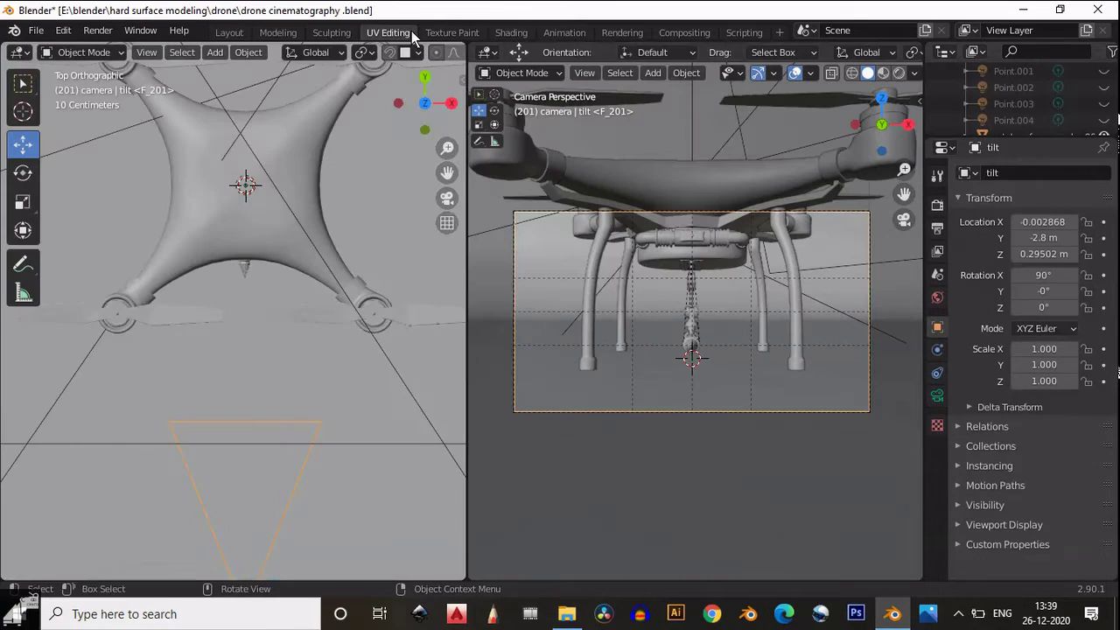
scroll(267, 344, "down", 4)
middle_click_drag(267, 345, 289, 234)
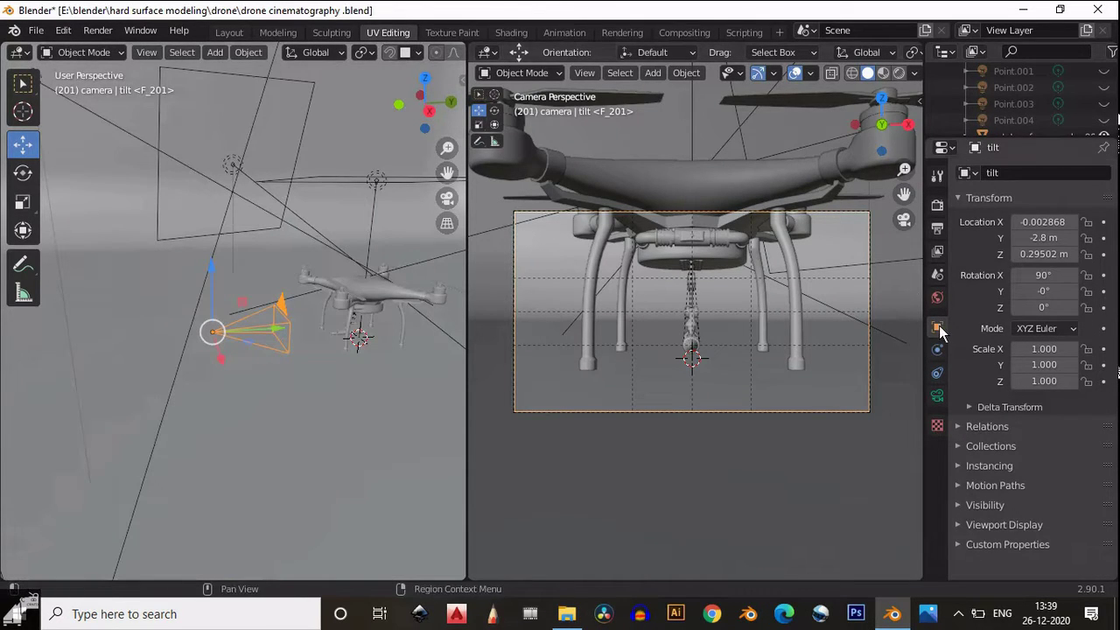
key("BackSpace")
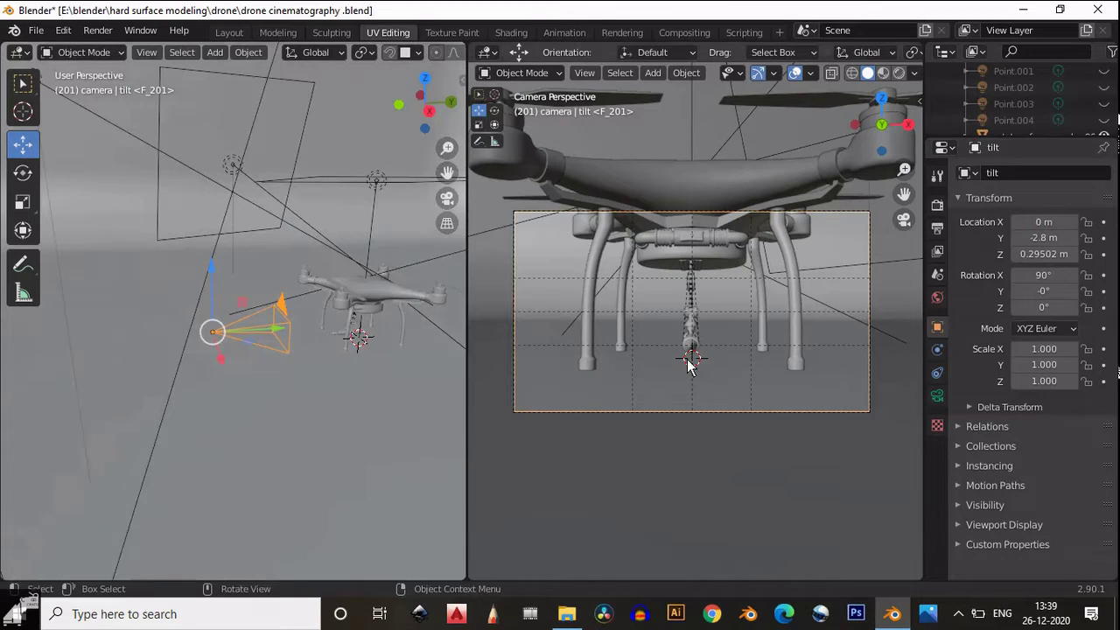
Step: Try nudging the tilt camera sideways to an X location of about -0.0057 m from the top, and return it to 0 m
scroll(734, 364, "up", 4)
scroll(733, 364, "up", 2)
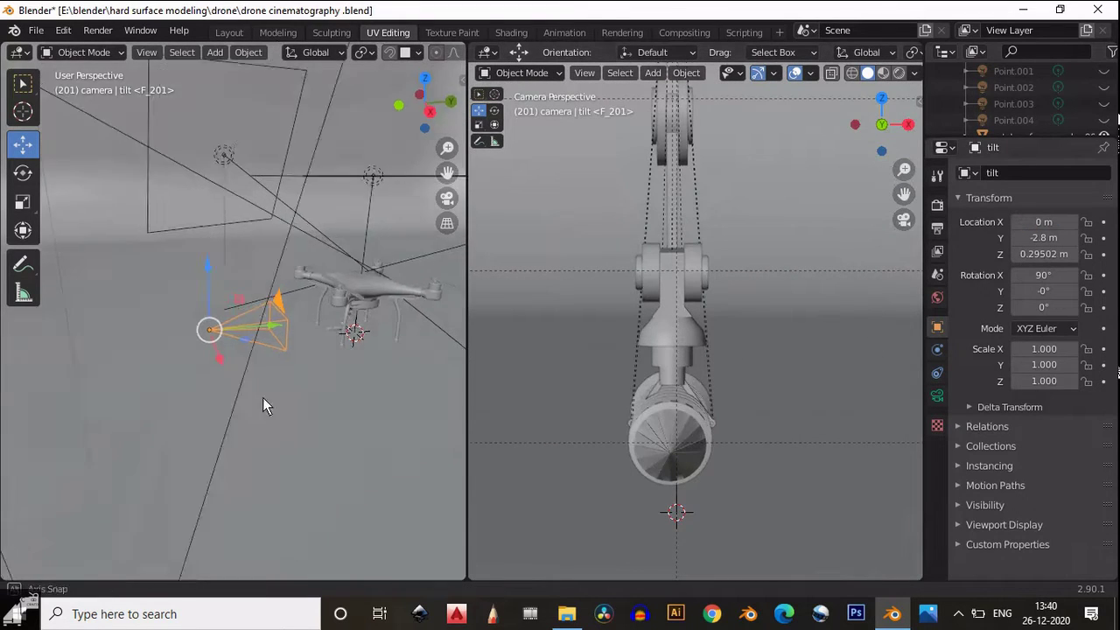
middle_click_drag(263, 397, 419, 112)
key("KP_7")
left_click_drag(211, 365, 207, 365)
scroll(289, 344, "down", 5)
scroll(695, 315, "down", 3)
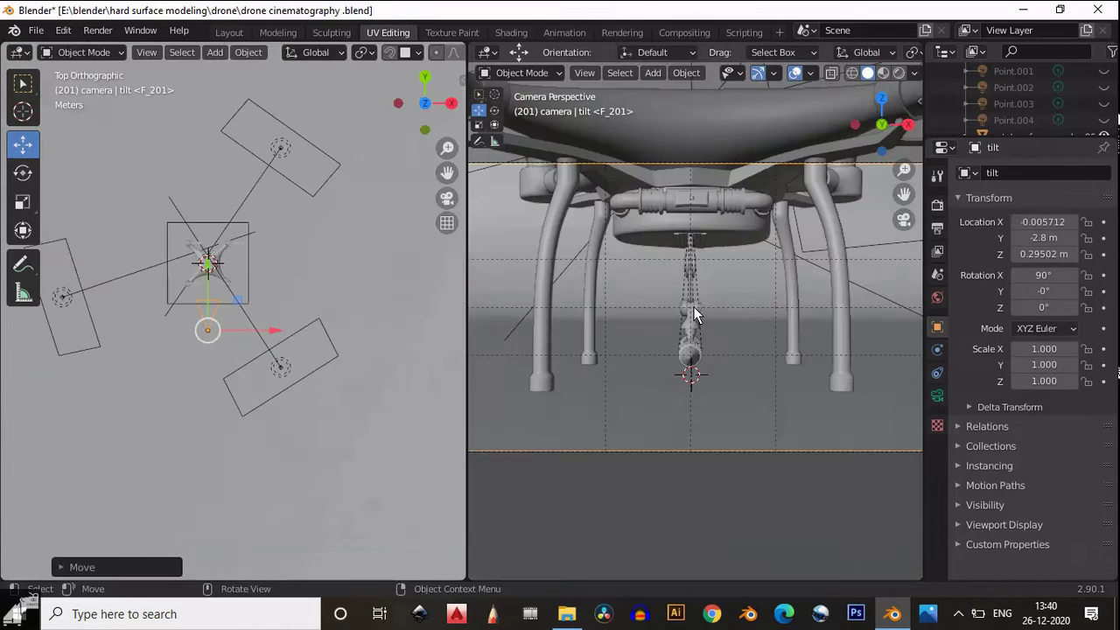
scroll(694, 315, "up", 2)
type("0")
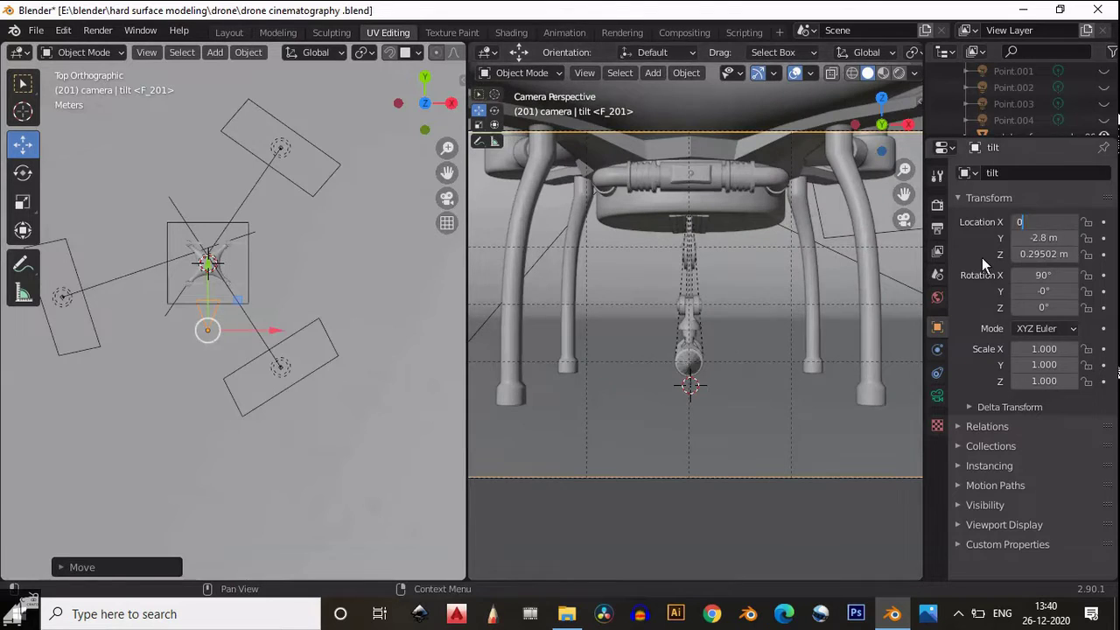
key("Return")
Step: Show the tilt camera and the drone in the right orthographic view
middle_click_drag(211, 340, 330, 197)
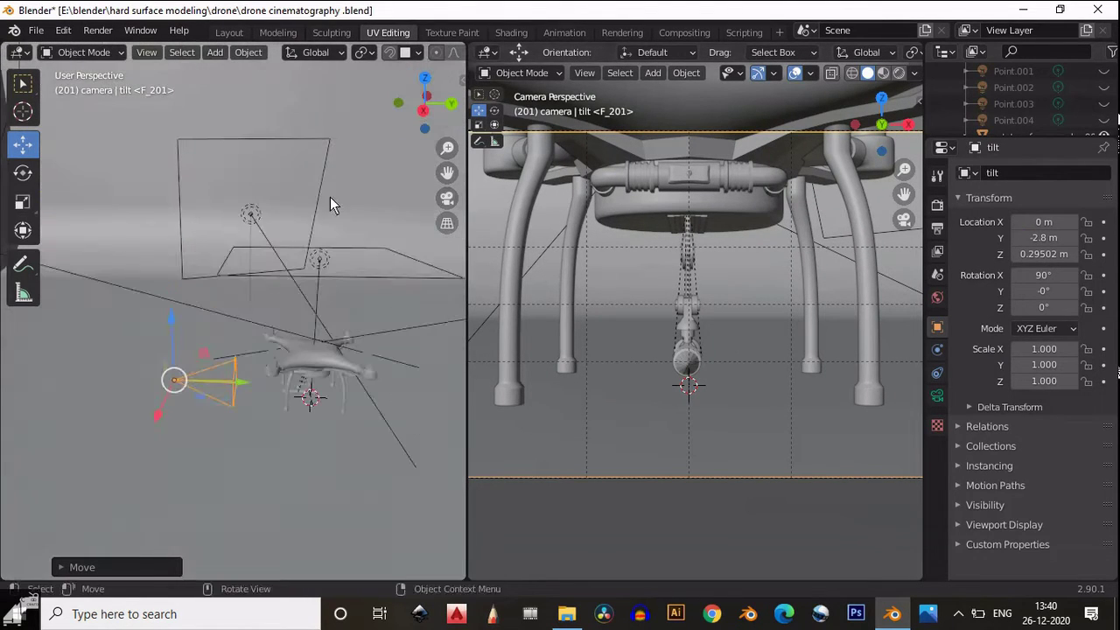
left_click(424, 111)
middle_click_drag(307, 317, 322, 364, "shift")
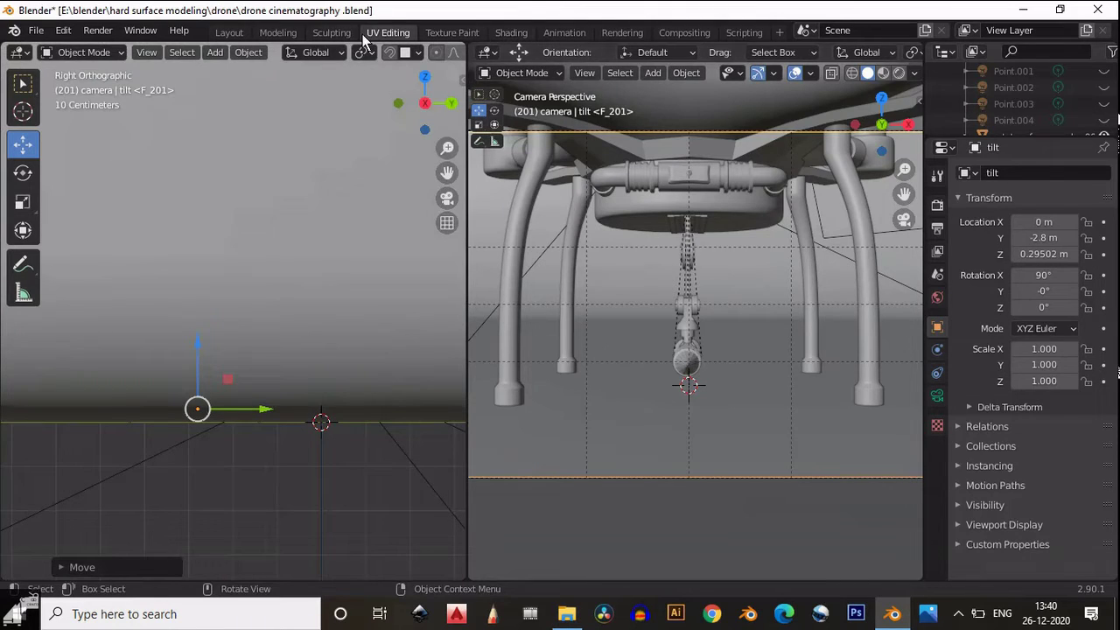
Step: Insert location and rotation keyframes for the tilt camera at frame 201 in the Layout workspace
left_click(228, 33)
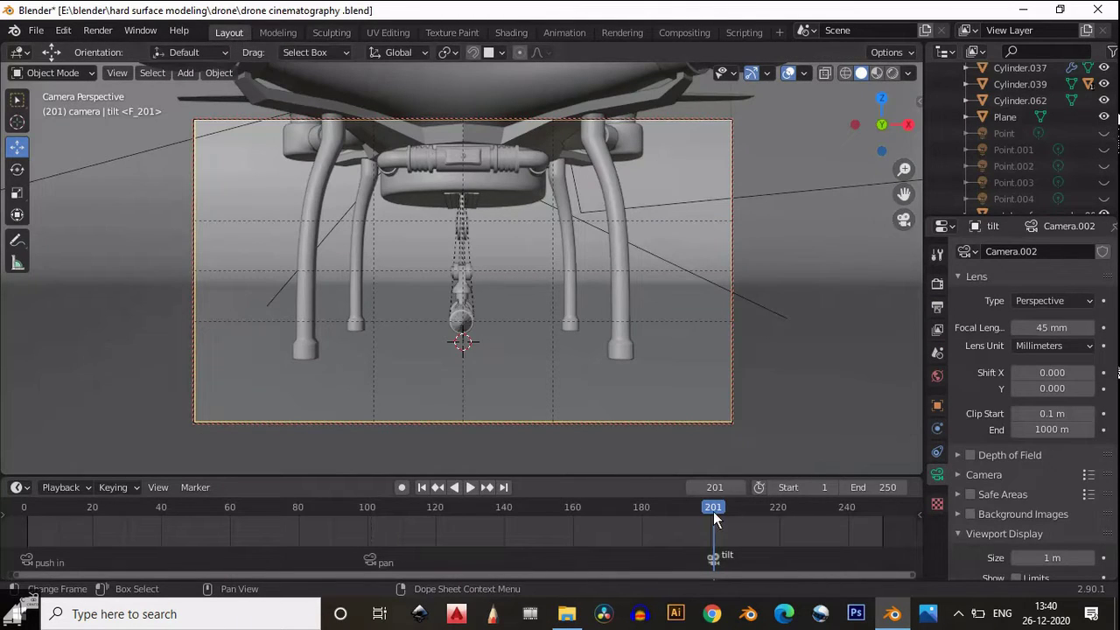
left_click_drag(714, 509, 714, 514)
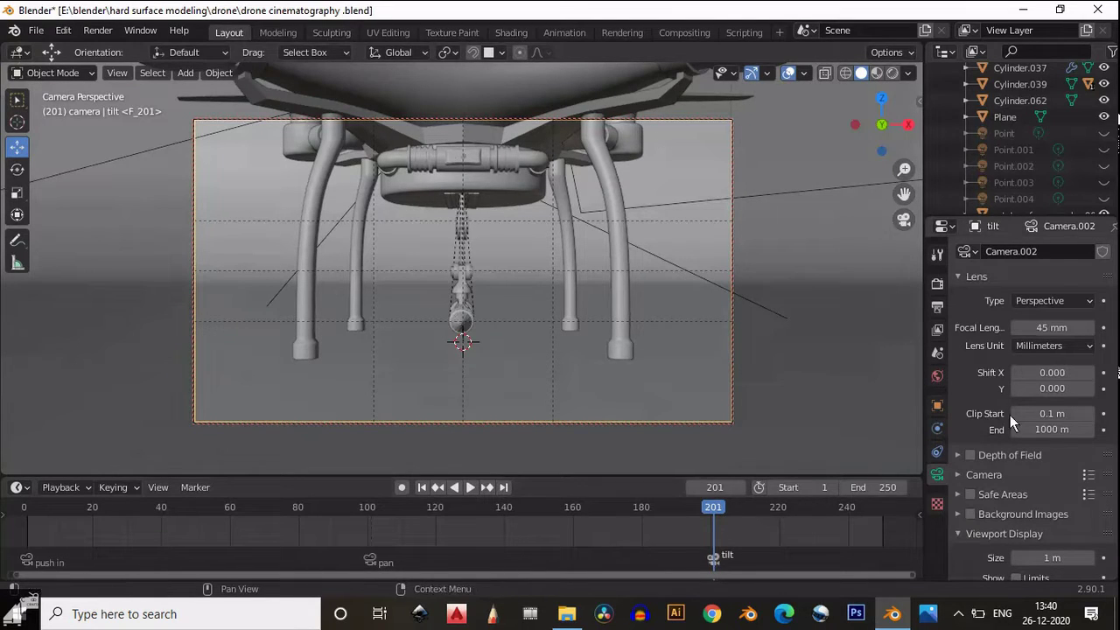
left_click(938, 405)
right_click(1039, 312)
right_click(1047, 355)
left_click(1012, 320)
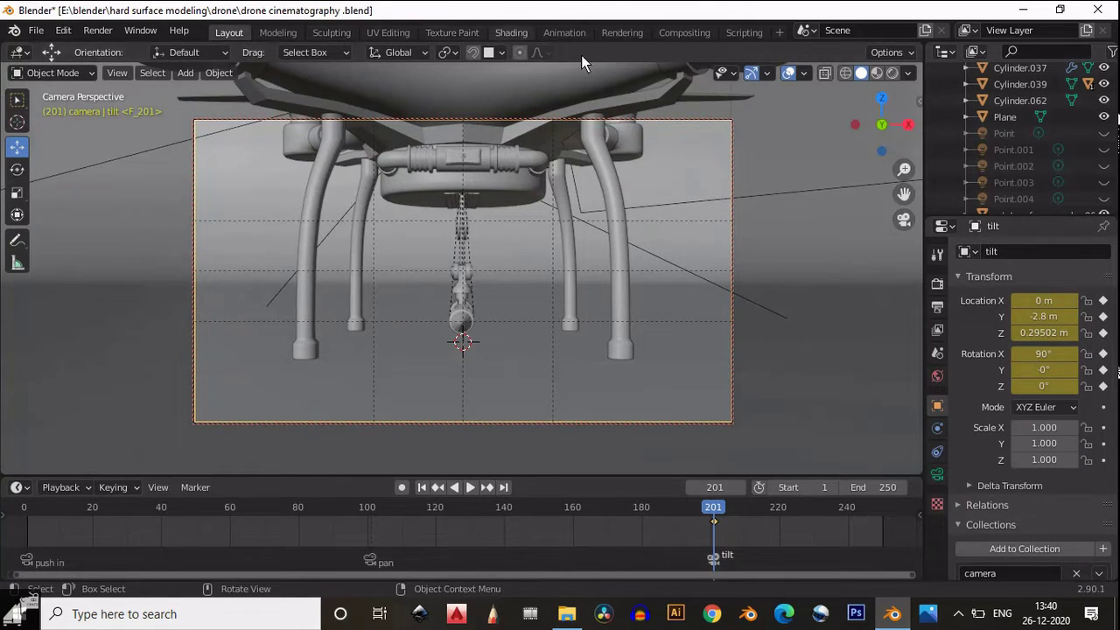
Step: Hide the Plane object from the scene
left_click(1104, 116)
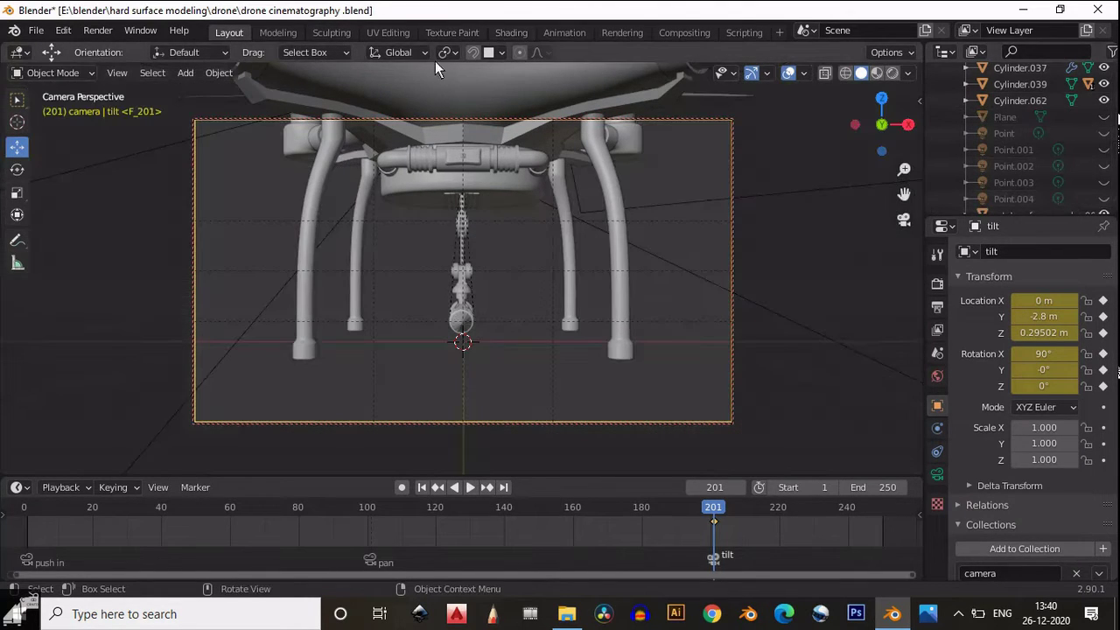
Step: Try tilting the camera up to about 105° at frame 201 in the UV Editing workspace, and return it to its keyed rotation in Layout
left_click(388, 32)
key("r")
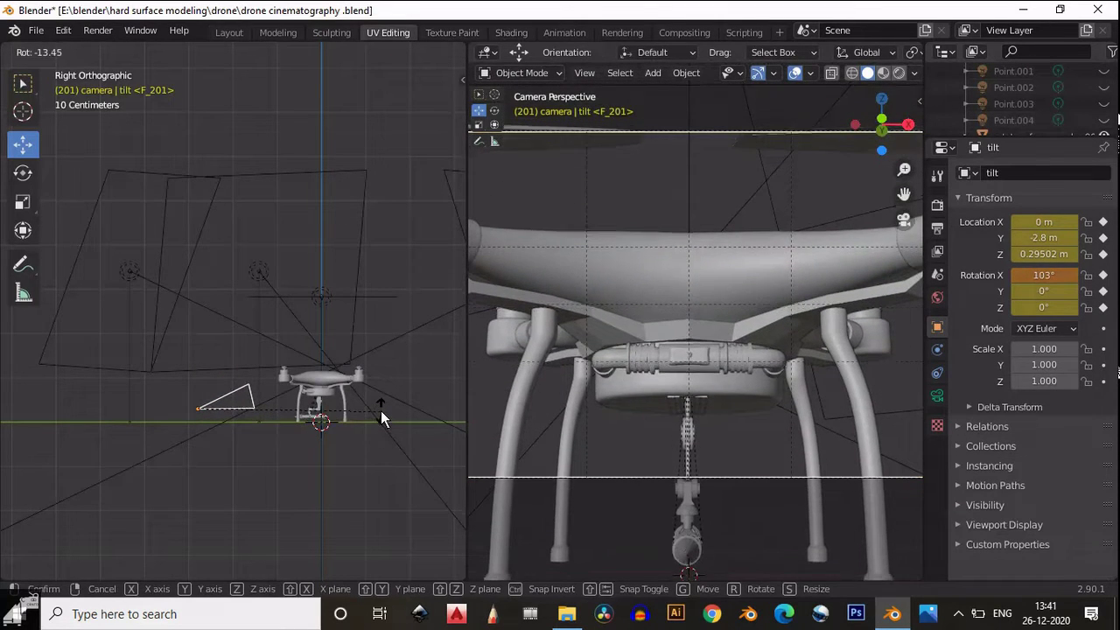
left_click(381, 410)
scroll(618, 360, "up", 2)
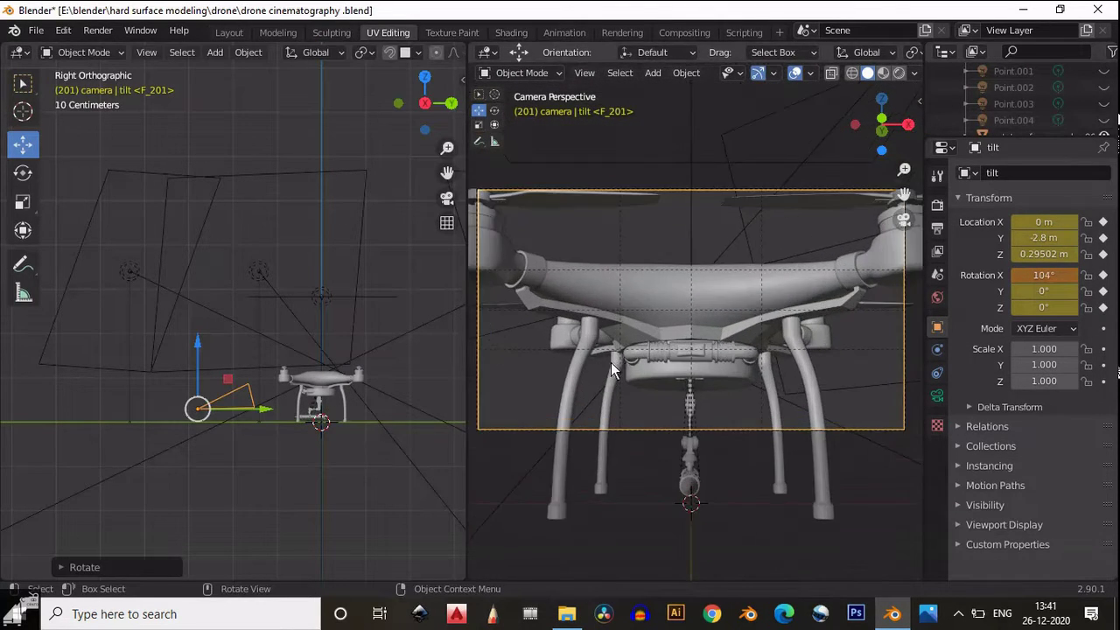
key("r")
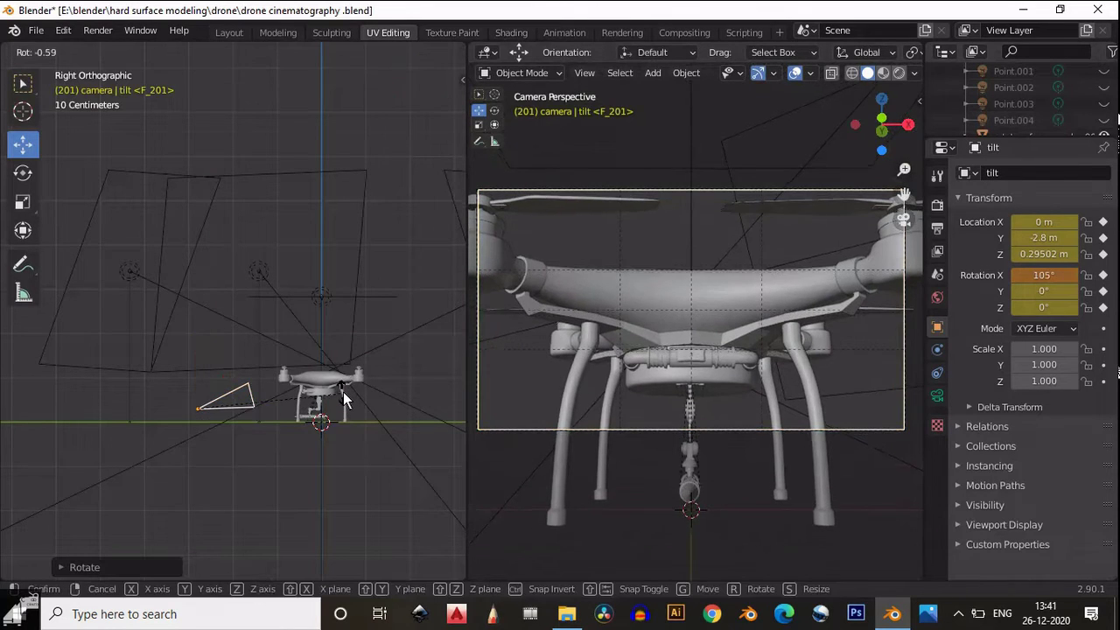
left_click(343, 395)
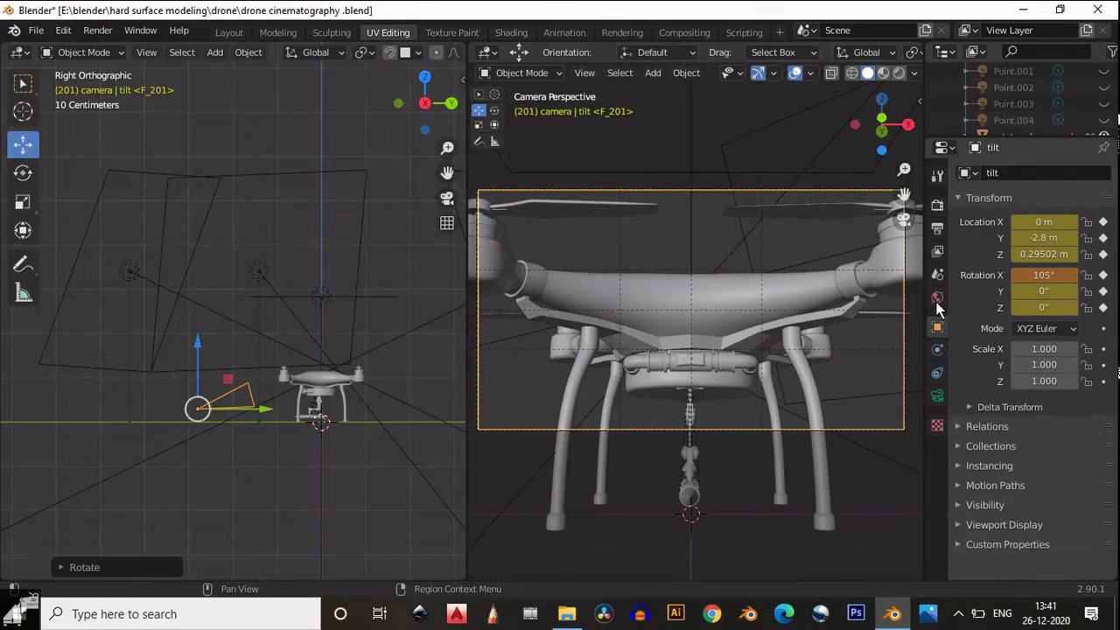
right_click(1047, 235)
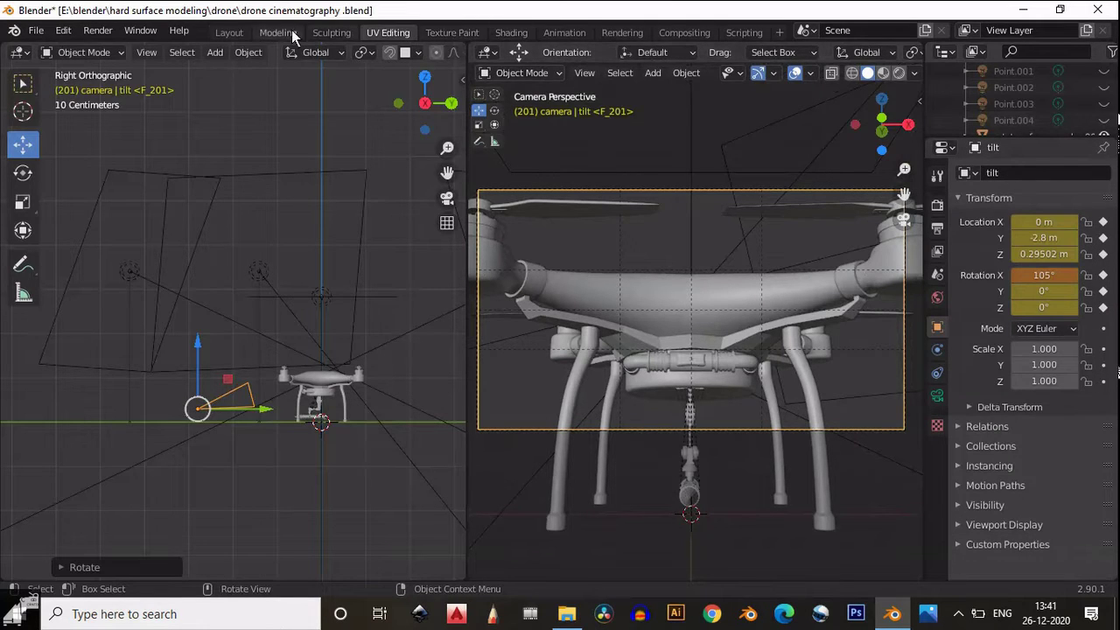
left_click(239, 35)
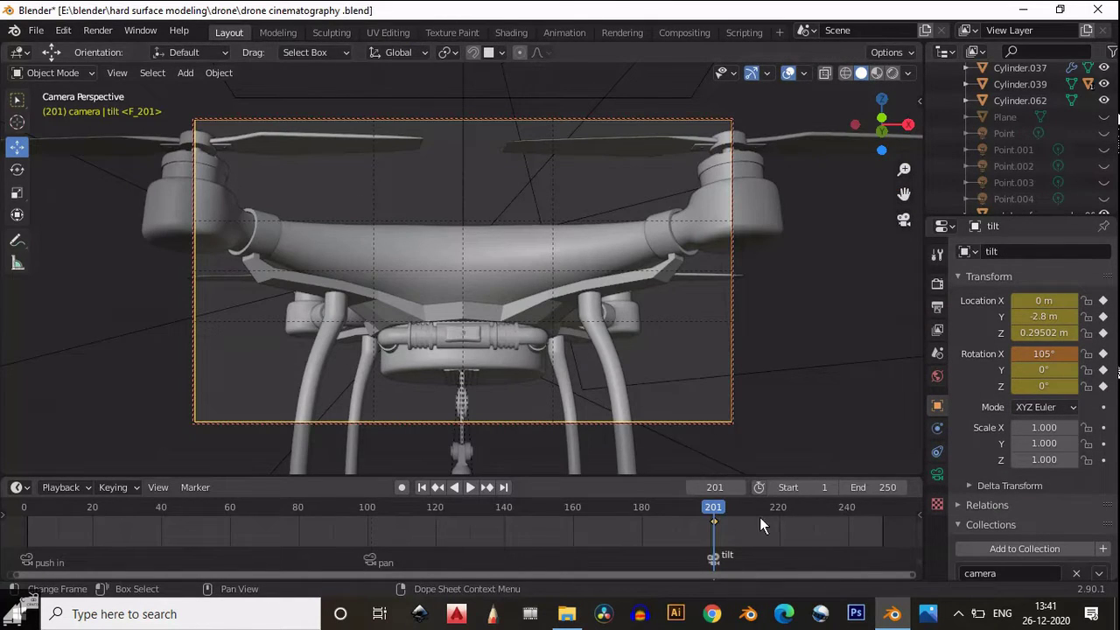
key("Up")
key("Down")
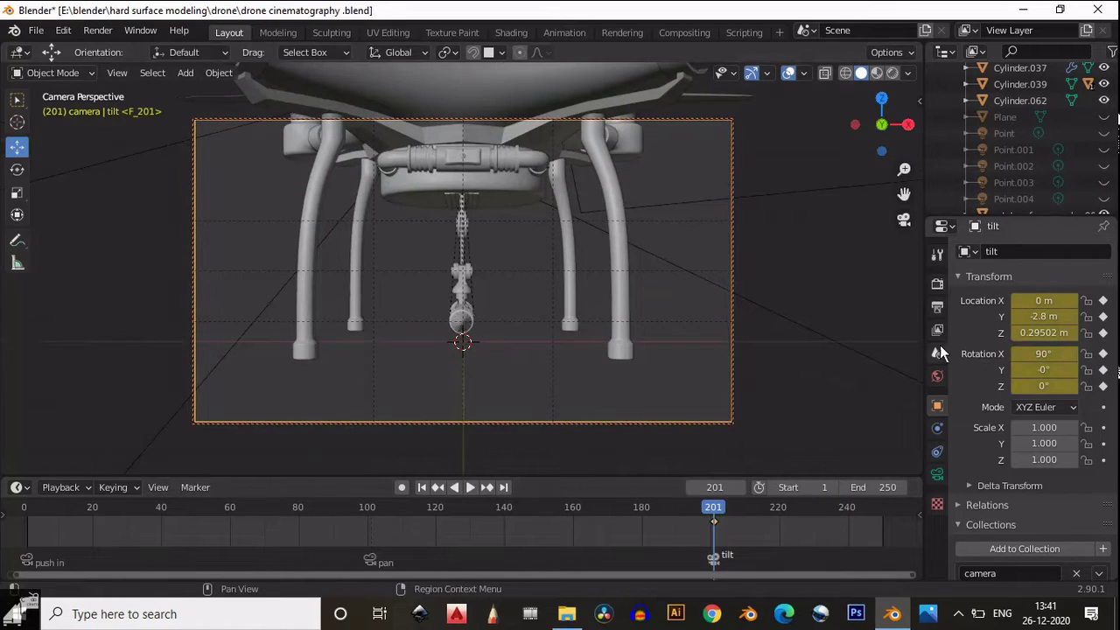
Step: Set the tilt camera's focal length to 40 mm
left_click(937, 474)
mouse_move(1046, 330)
left_mouse_down()
mouse_move(1038, 322)
mouse_move(1048, 327)
left_mouse_up()
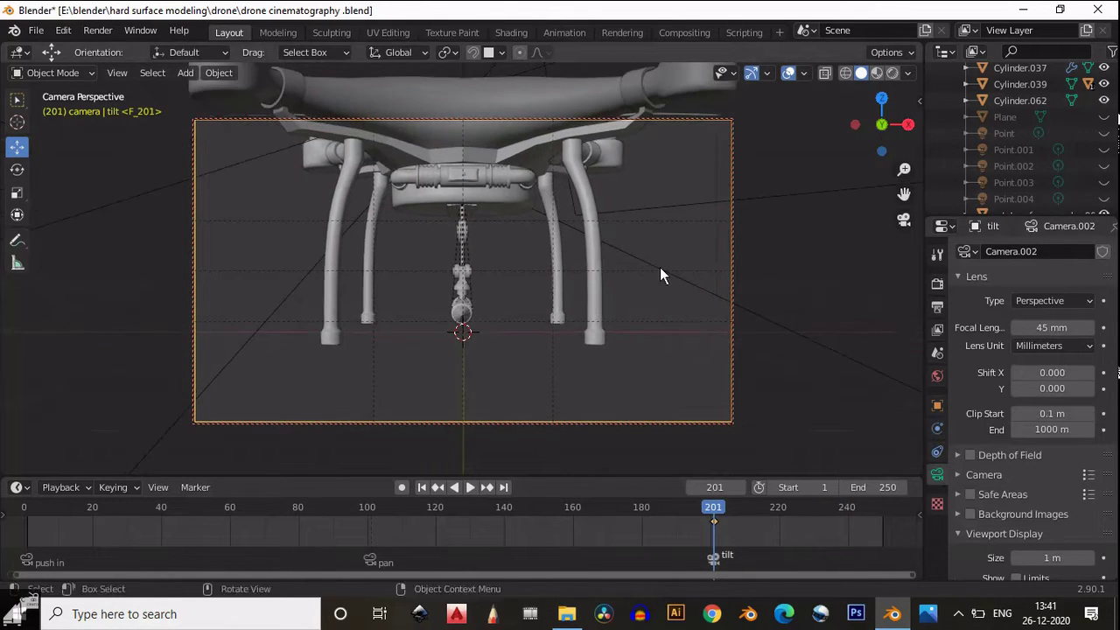
left_click(1049, 330)
type("40")
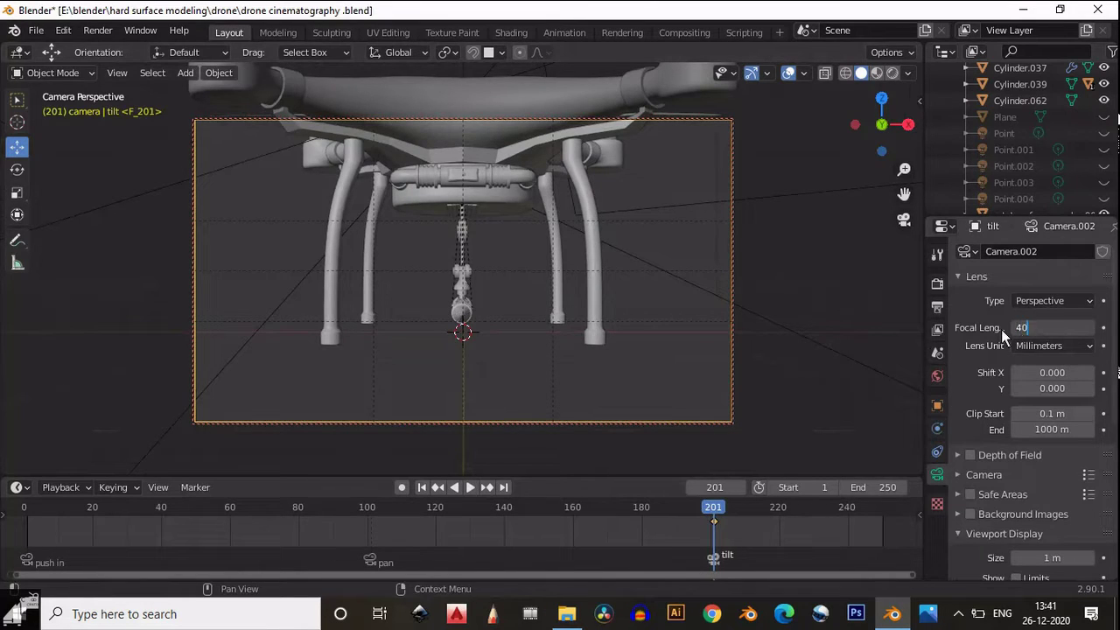
key("Return")
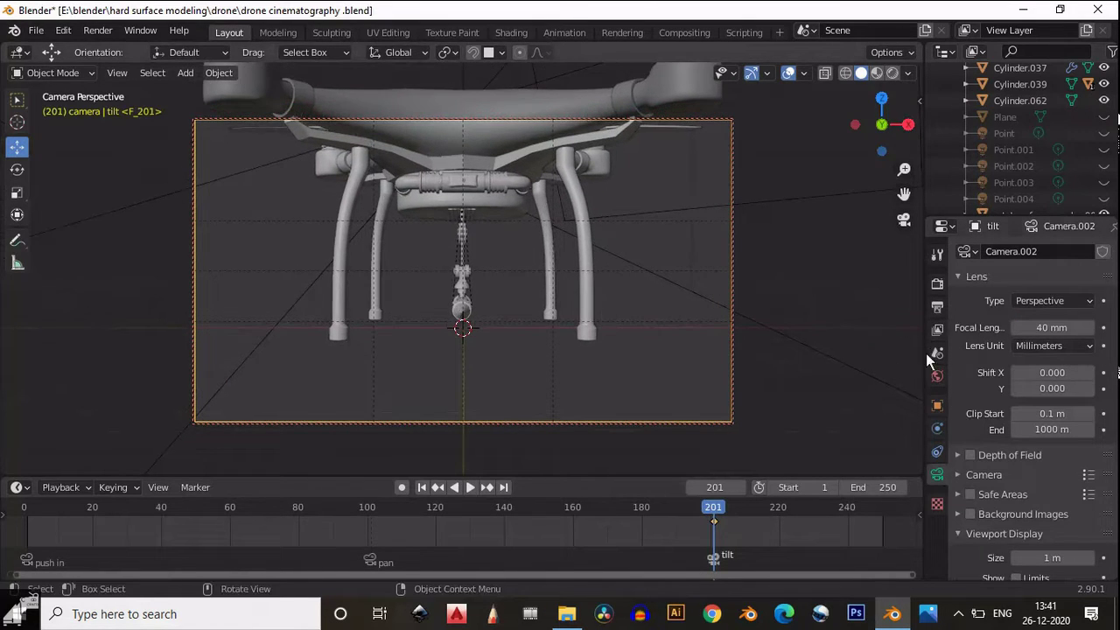
Step: Replace the tilt camera's location and rotation keyframes at frame 201 with Y at -3.0977 m and X rotation at 90°
left_click(937, 405)
right_click(1039, 318)
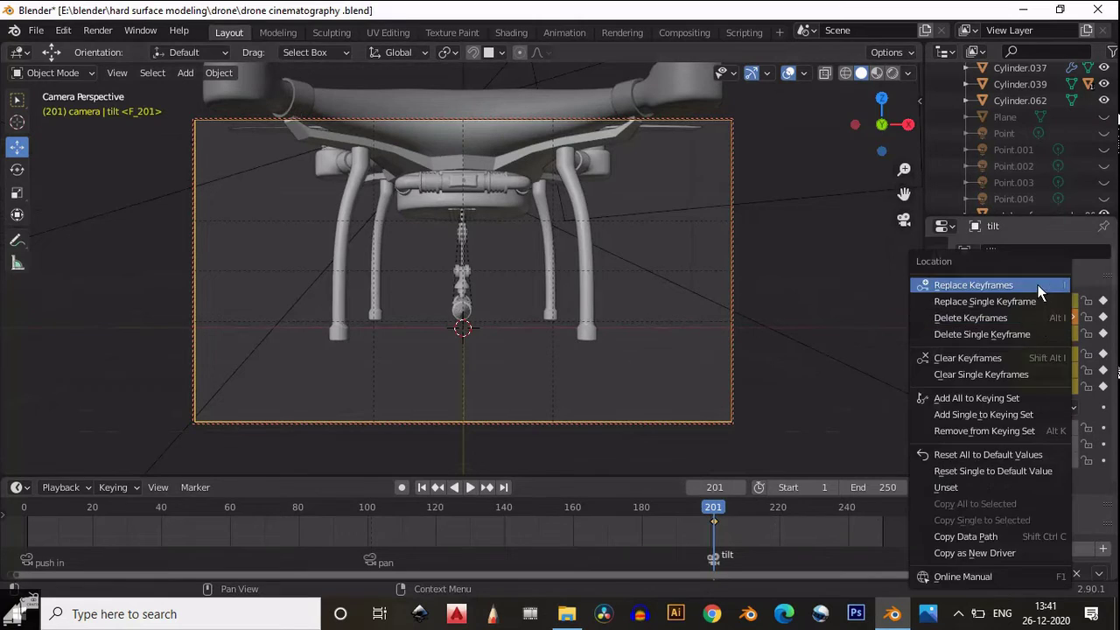
left_click(1040, 286)
right_click(1052, 357)
left_click(1048, 287)
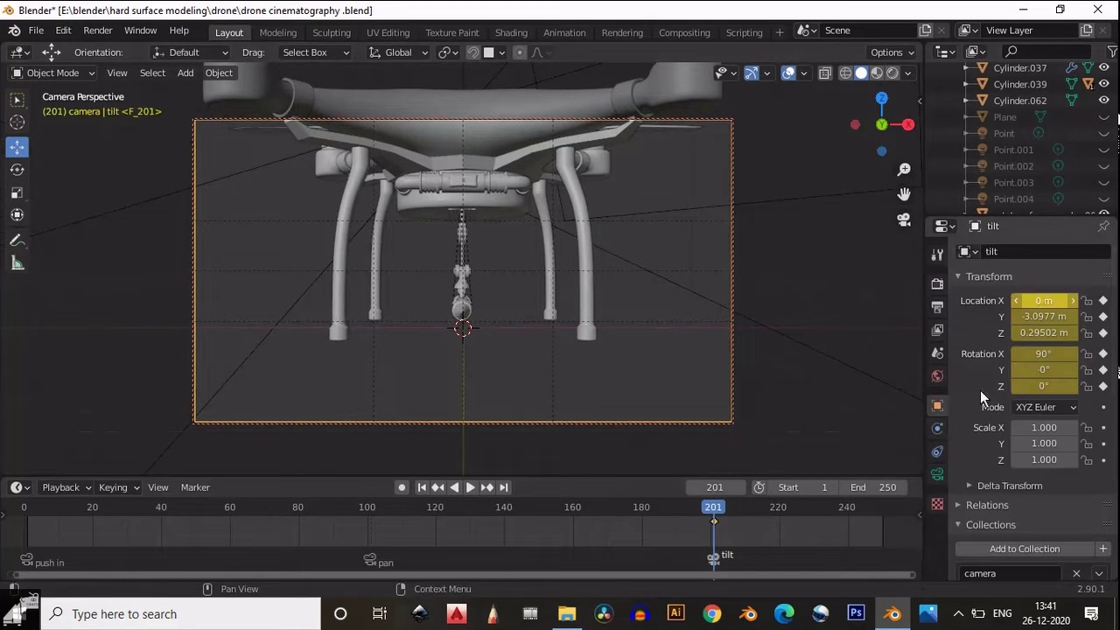
Step: Extend the animation's end frame to 300 and go to frame 300
left_click(883, 491)
type("300")
key("Return")
left_click_drag(724, 575, 860, 575)
left_click(857, 507)
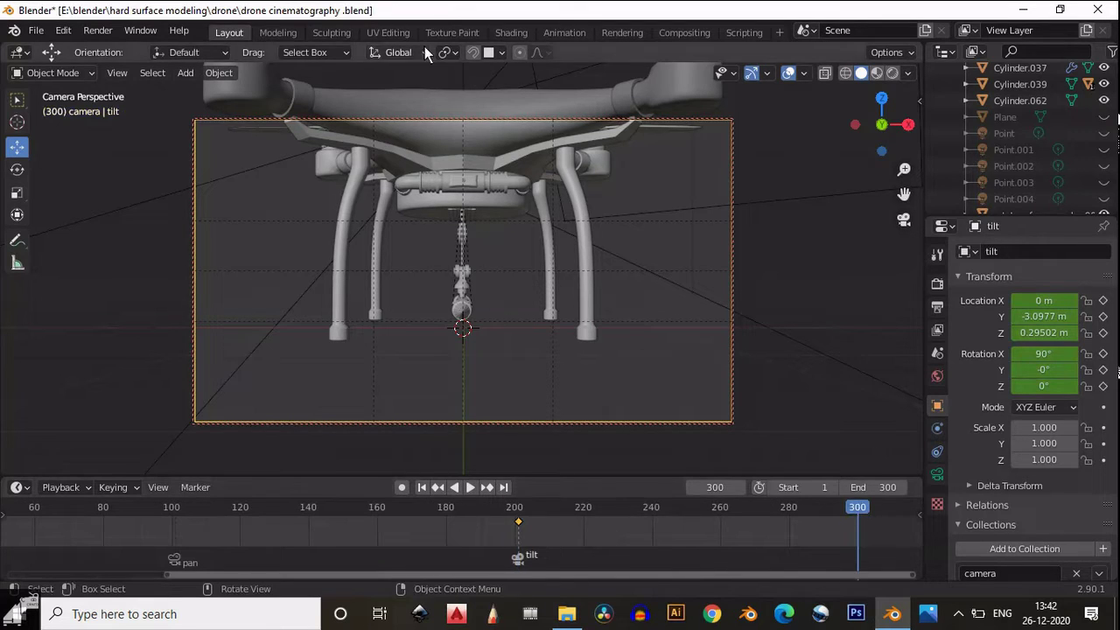
Step: Tilt the camera up to about 103° in the UV Editing workspace and insert rotation and location keyframes at frame 300
left_click(386, 33)
key("r")
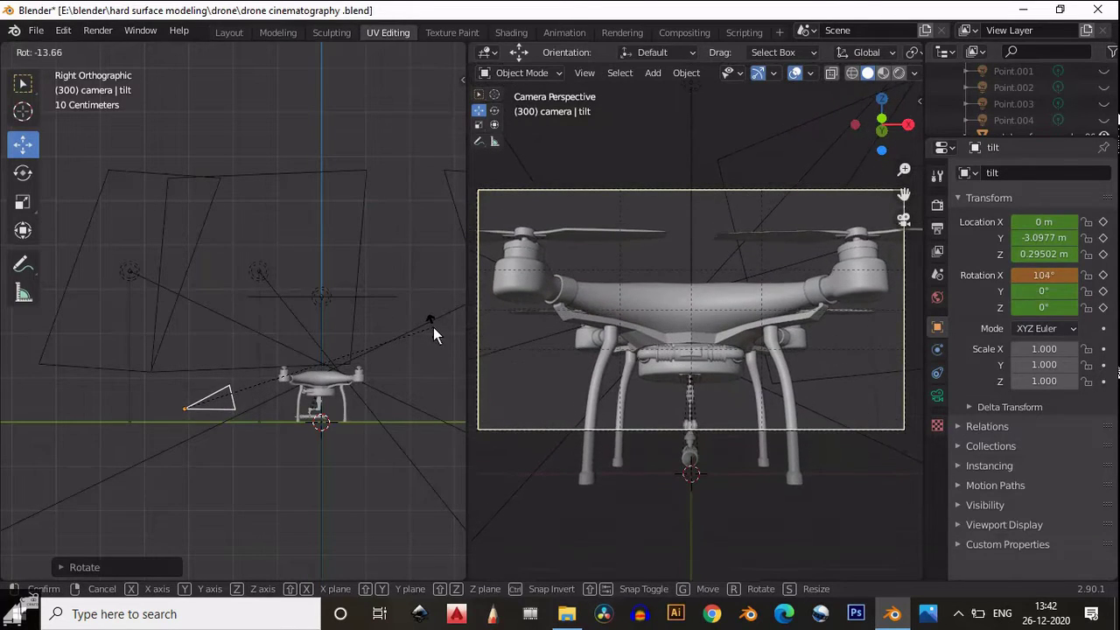
left_click(433, 329)
right_click(1041, 275)
left_click(1042, 272)
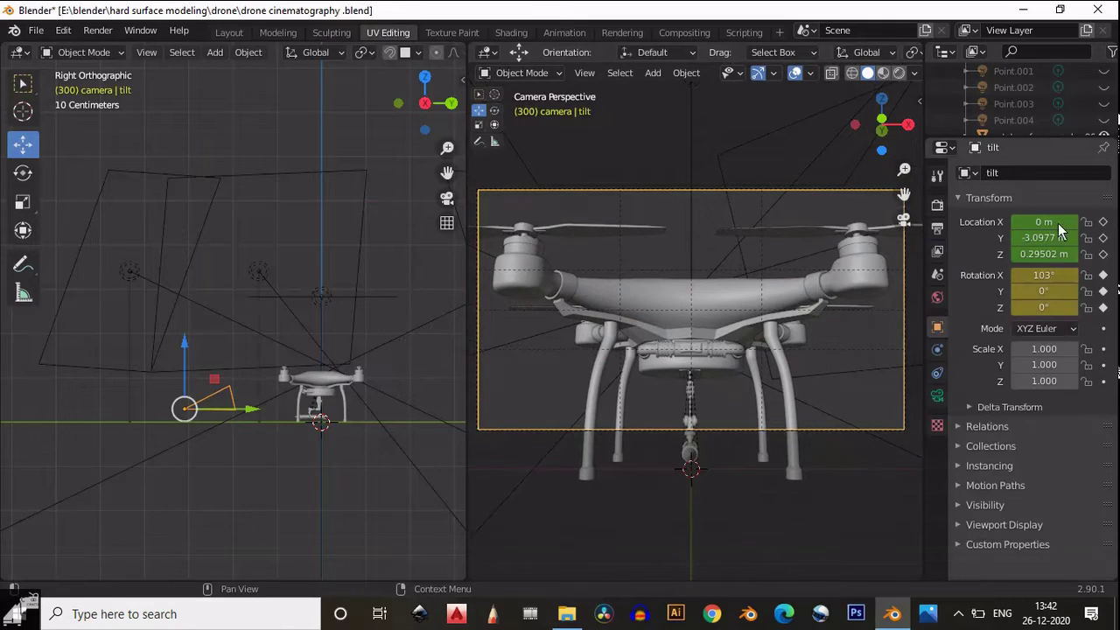
right_click(1042, 239)
left_click(1043, 238)
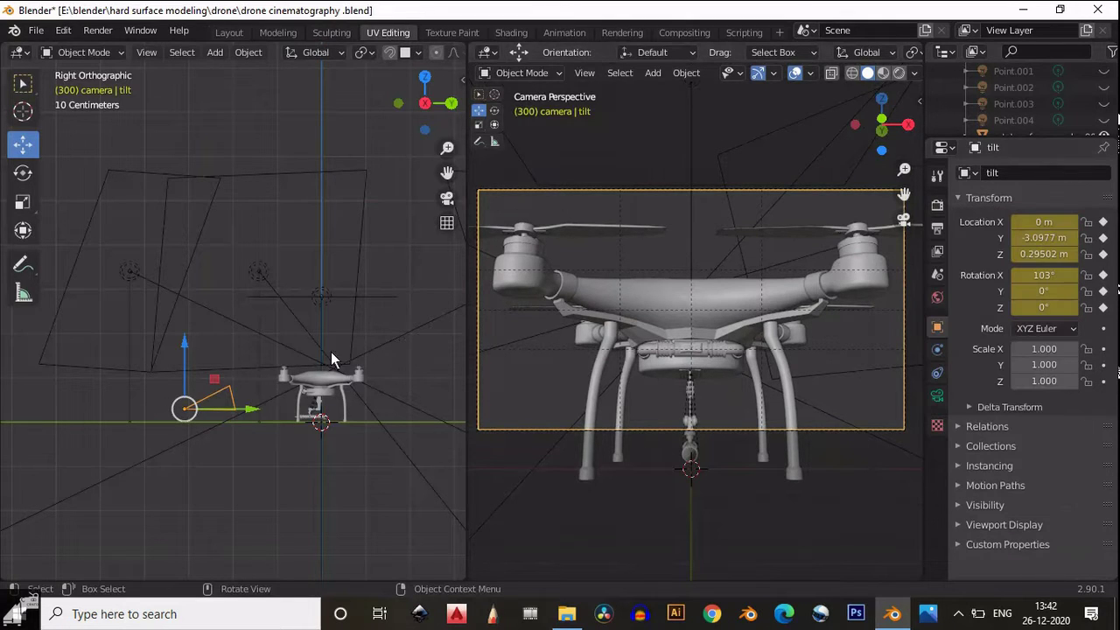
Step: Try adjusting the tilt camera's focal length and return it to 40 mm
left_click(937, 396)
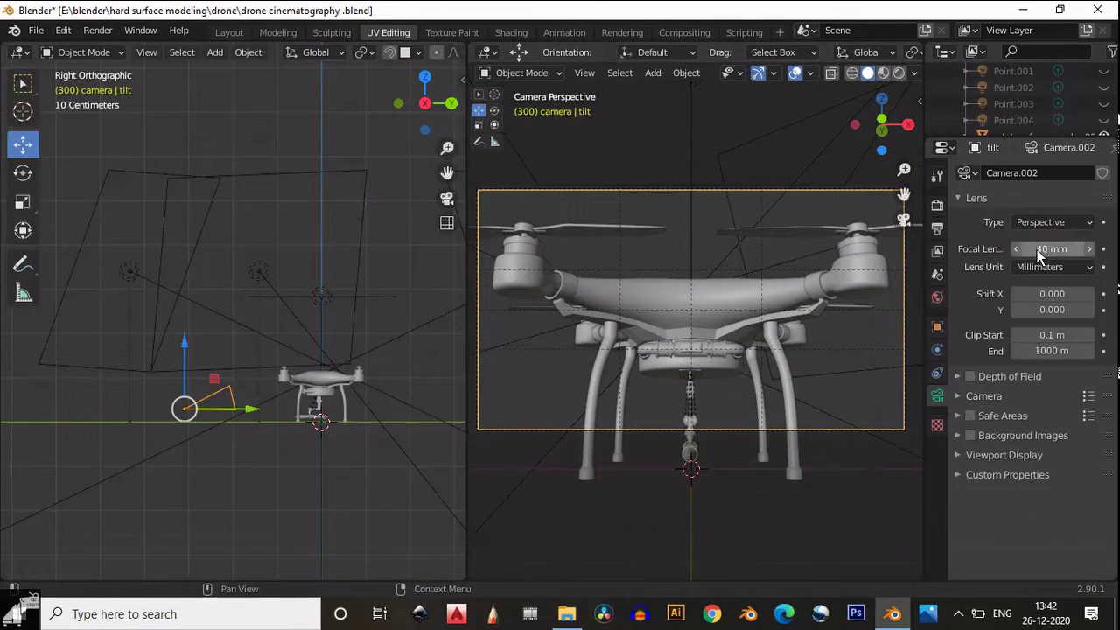
left_click_drag(1037, 250, 969, 281)
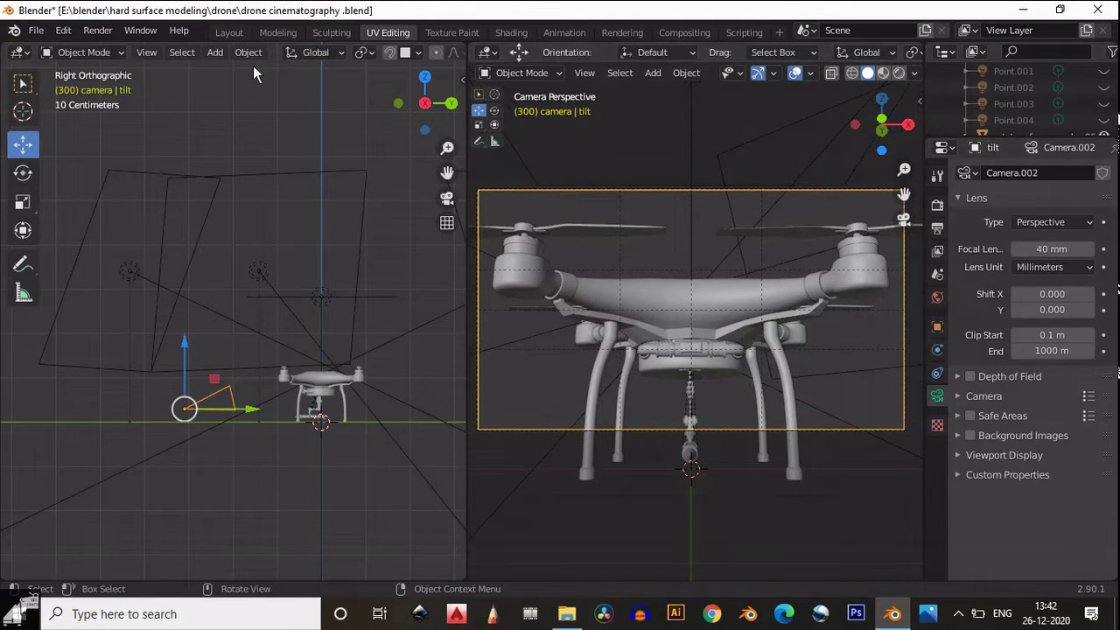
Step: Play the tilt shot from frame 201 through the camera view in the Layout workspace
left_click(246, 32)
left_click(518, 525)
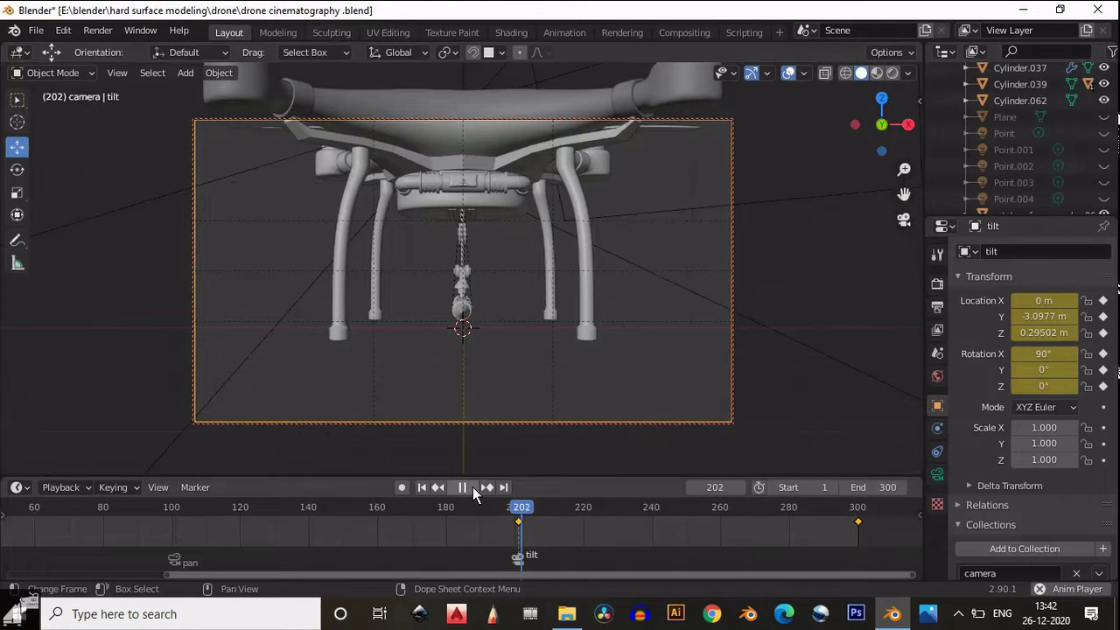
left_click(473, 486)
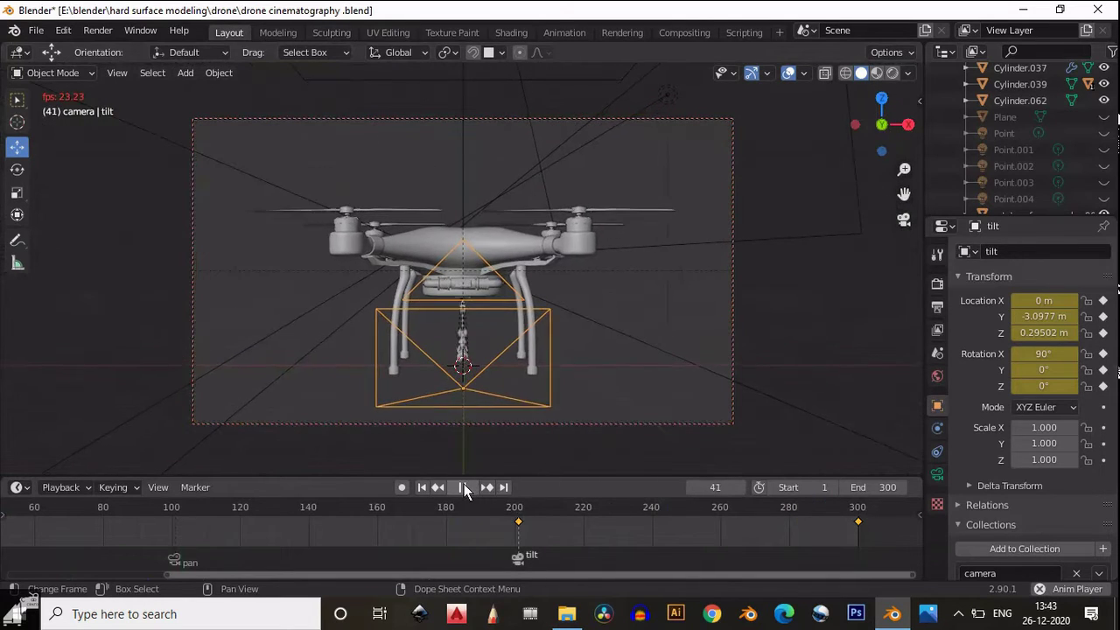
key("space")
left_click(519, 515)
left_click(469, 488)
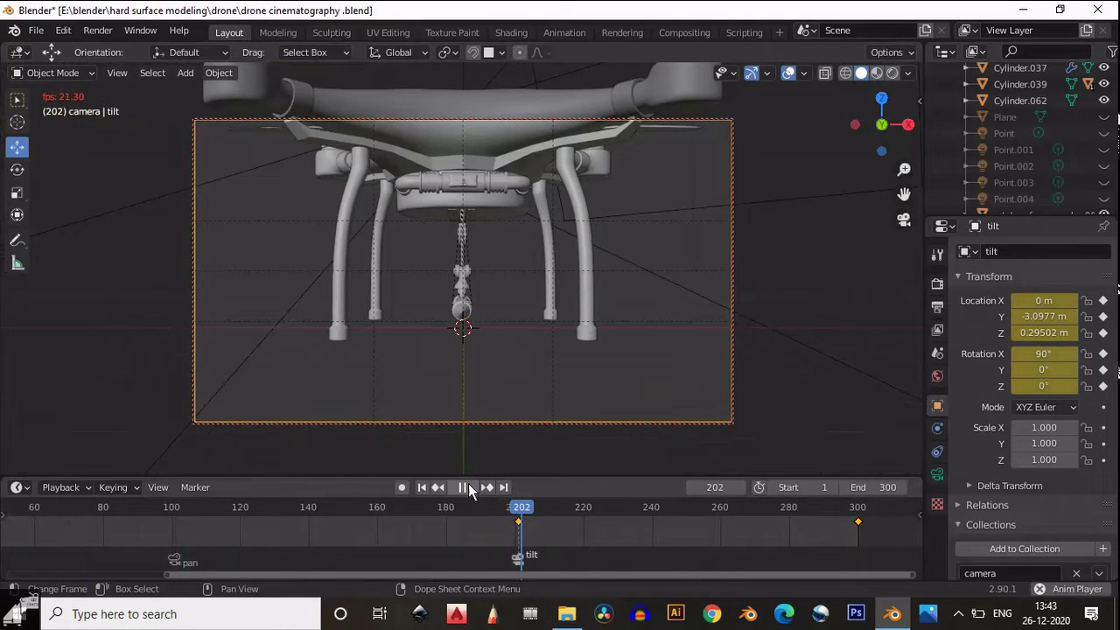
left_click(463, 487)
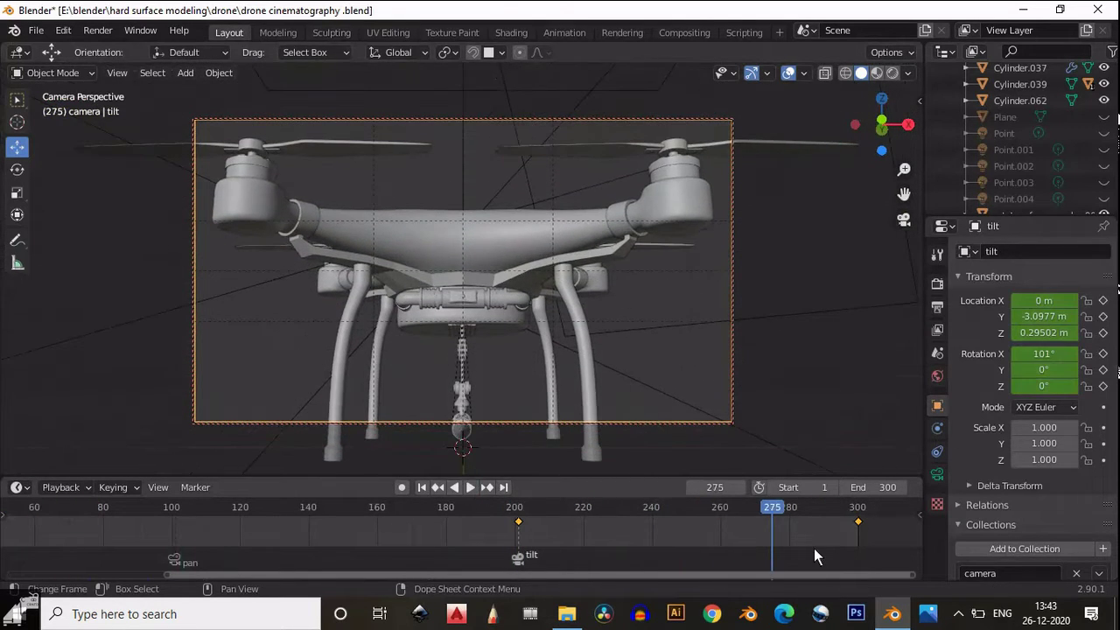
Step: Replay the animation from frame 201 outside the camera view, watching the tilt camera's rotation from the side
left_click(904, 218)
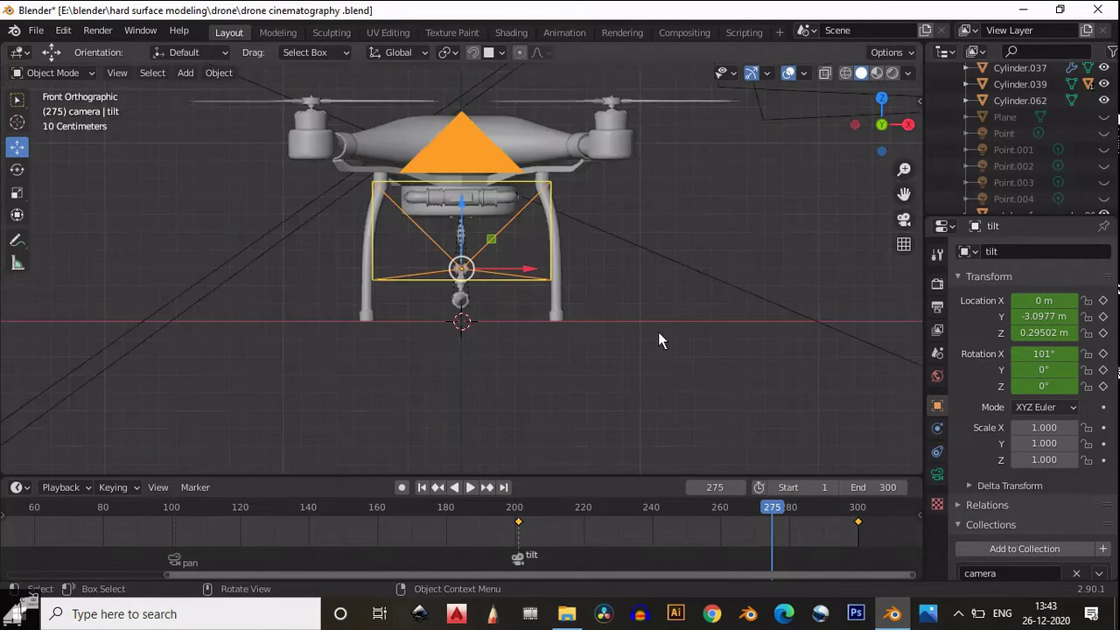
middle_click_drag(658, 337, 551, 420)
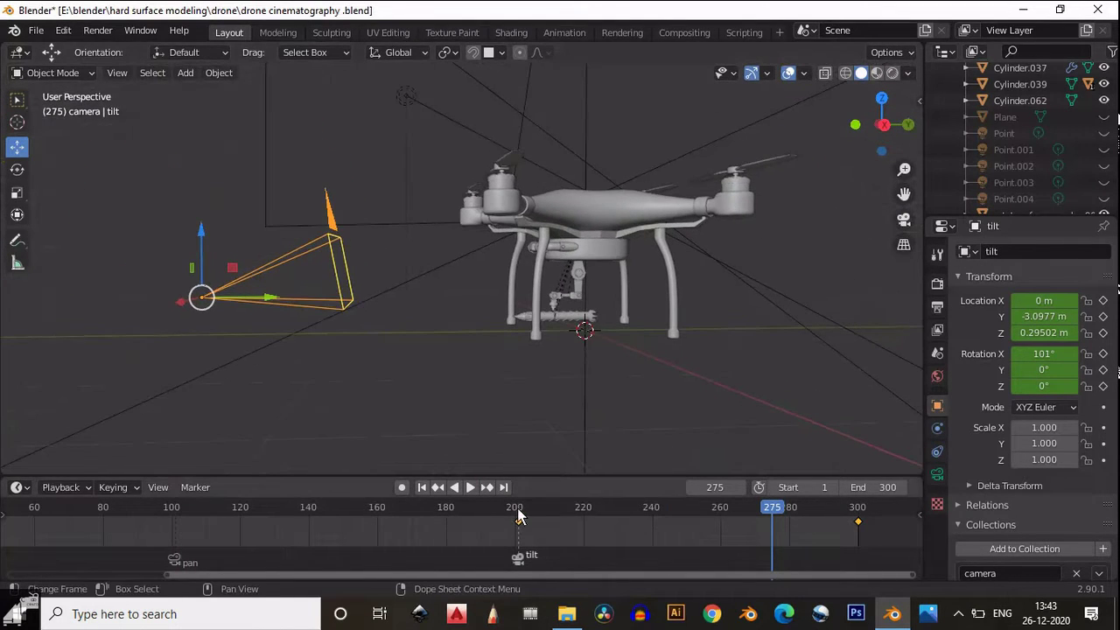
left_click(519, 515)
left_click(470, 487)
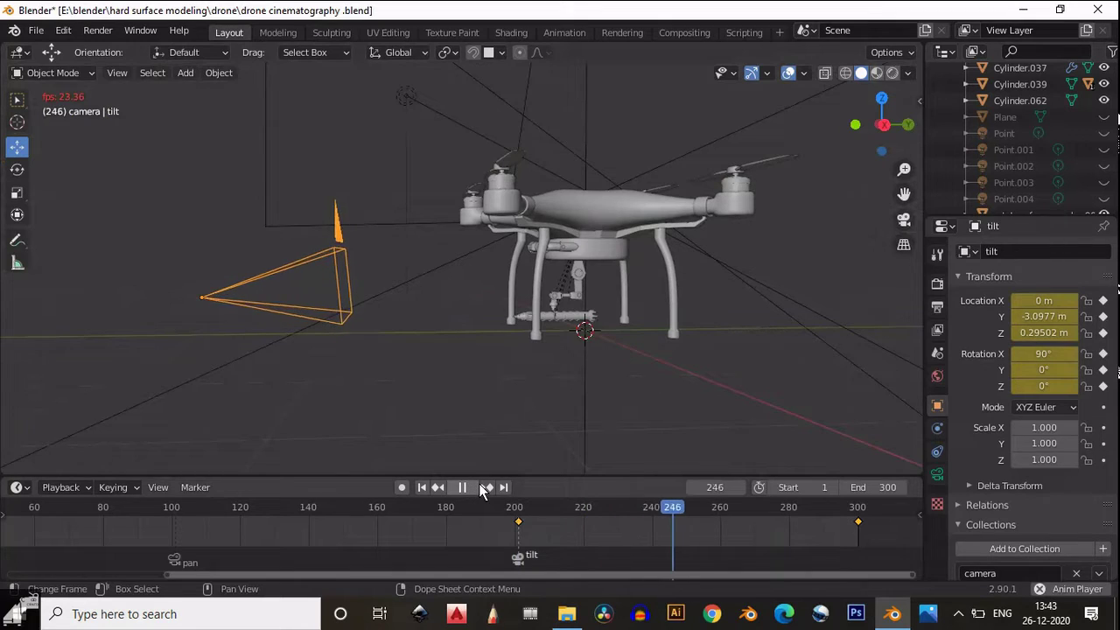
left_click(470, 488)
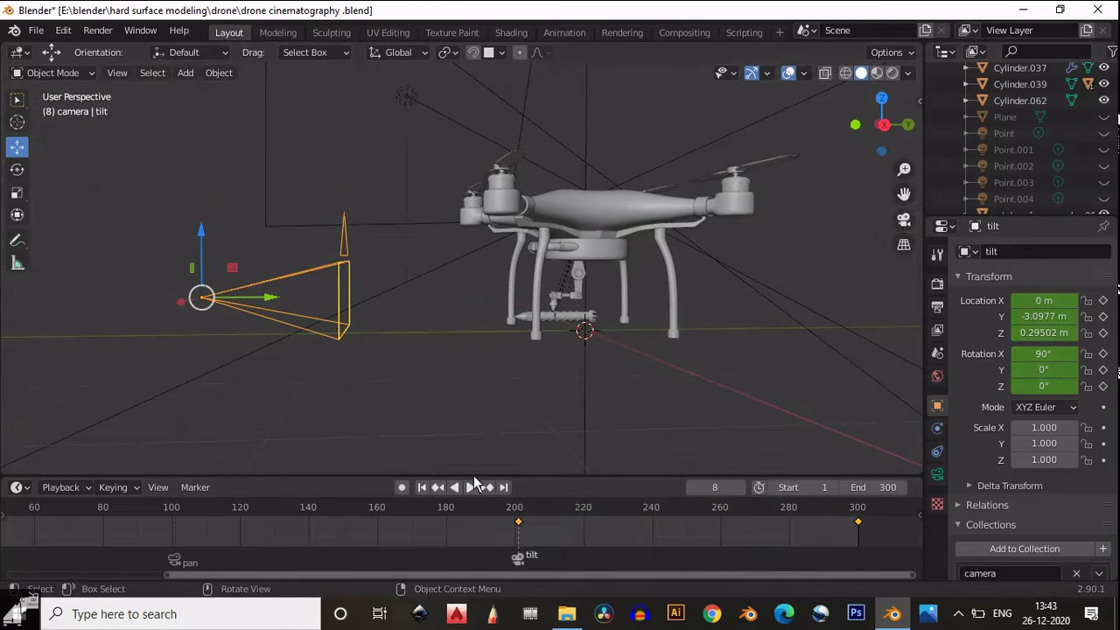
middle_click_drag(462, 423, 750, 408)
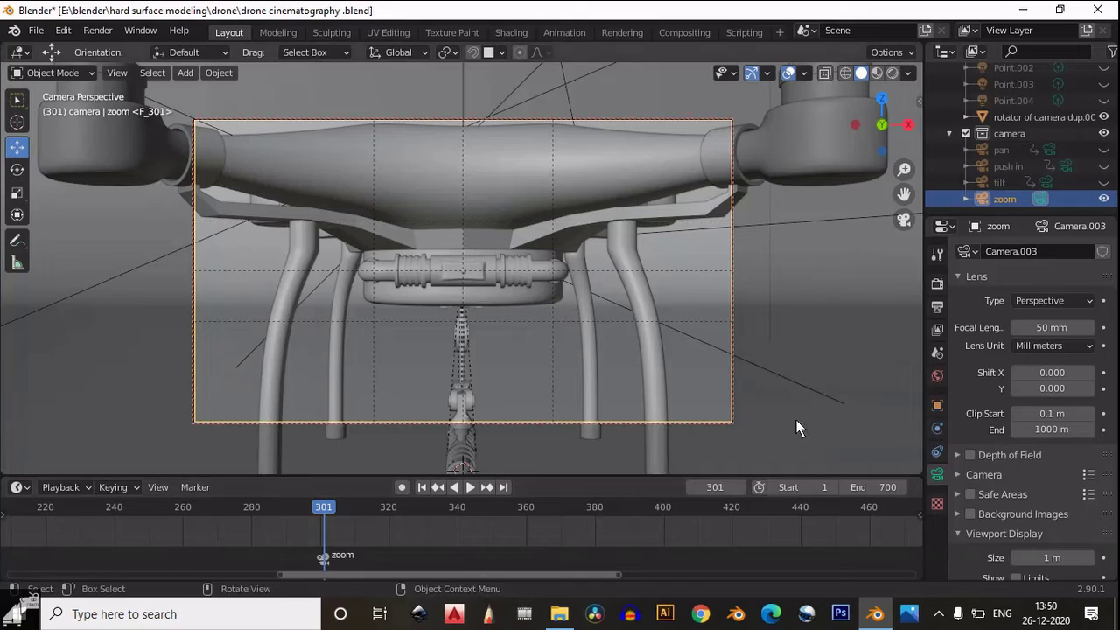
Step: Inspect the zoom camera's placement in front of the drone from outside, and return to its camera view
left_click(904, 219)
middle_click_drag(705, 261, 526, 348)
scroll(526, 349, "up", 8)
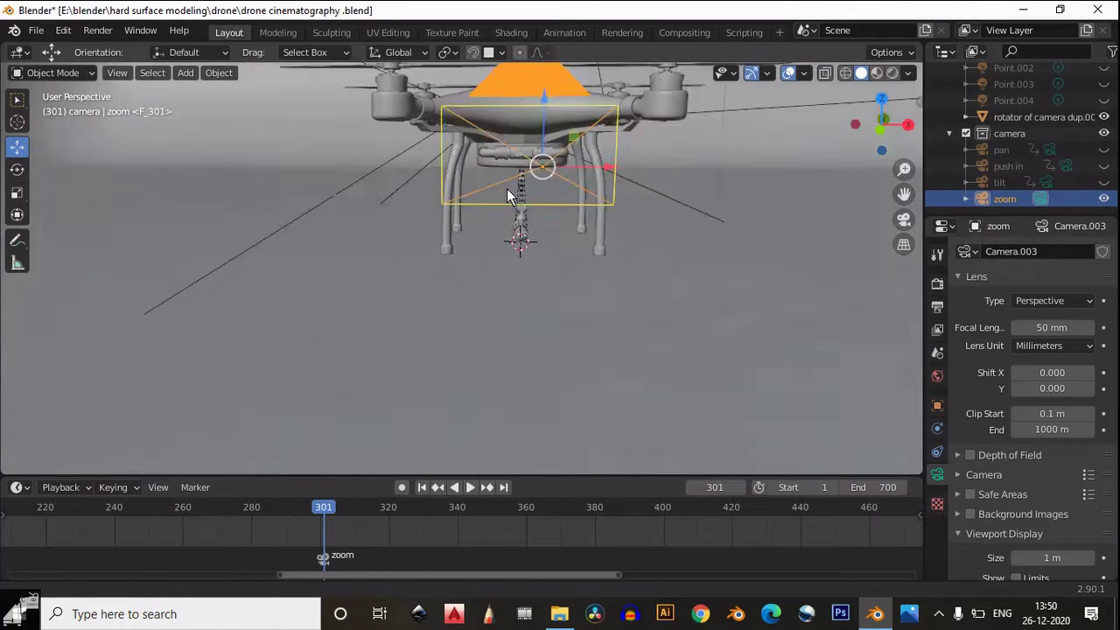
left_click(904, 219)
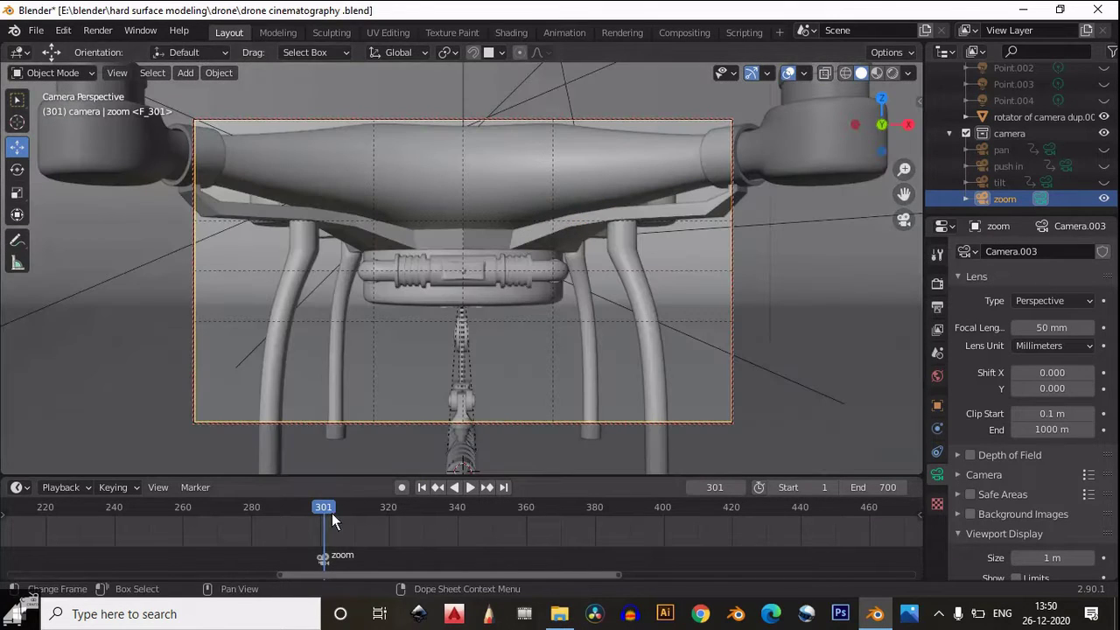
Step: Insert location and rotation keyframes for the zoom camera at frame 301
left_click(937, 405)
right_click(1049, 314)
left_click(1049, 314)
right_click(1044, 370)
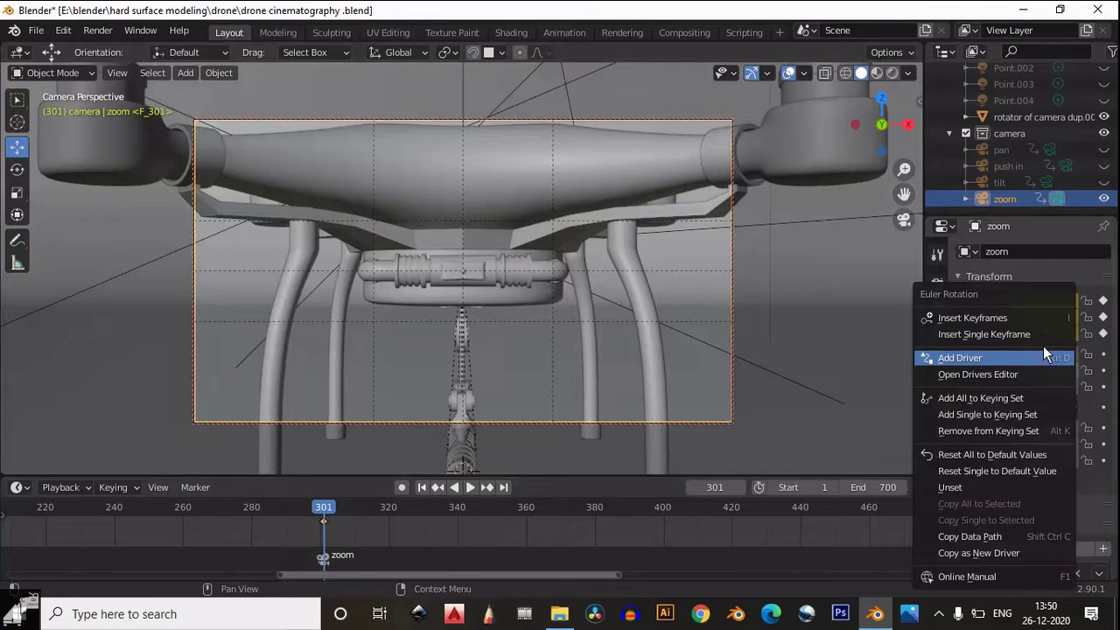
left_click(1043, 318)
Step: Insert a focal length keyframe of 50 mm for the zoom camera at frame 301
left_click(938, 474)
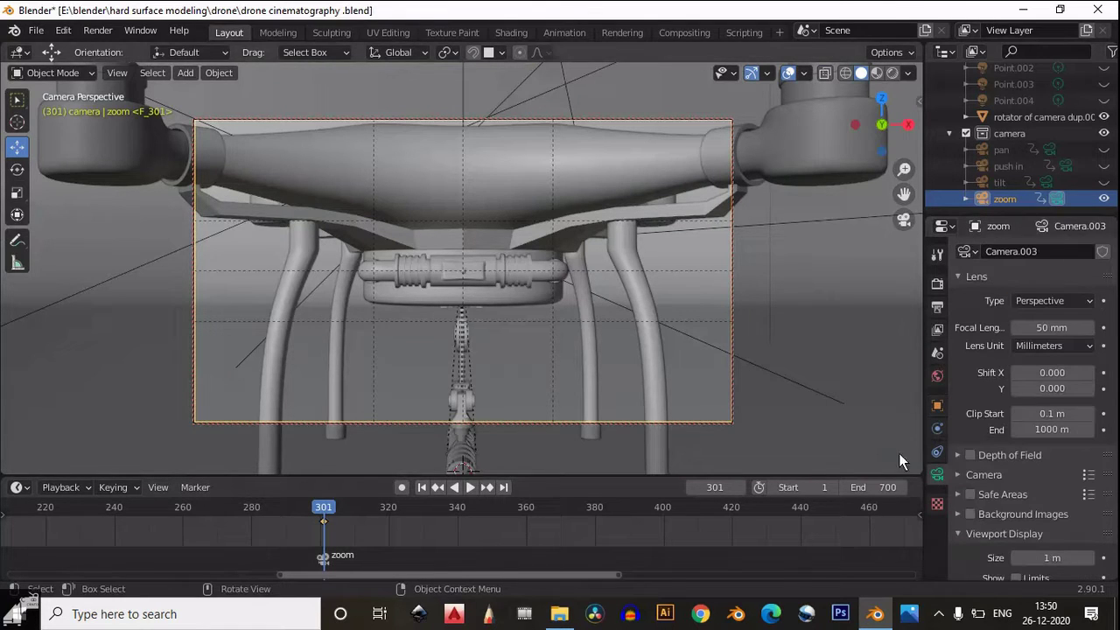
right_click(1051, 328)
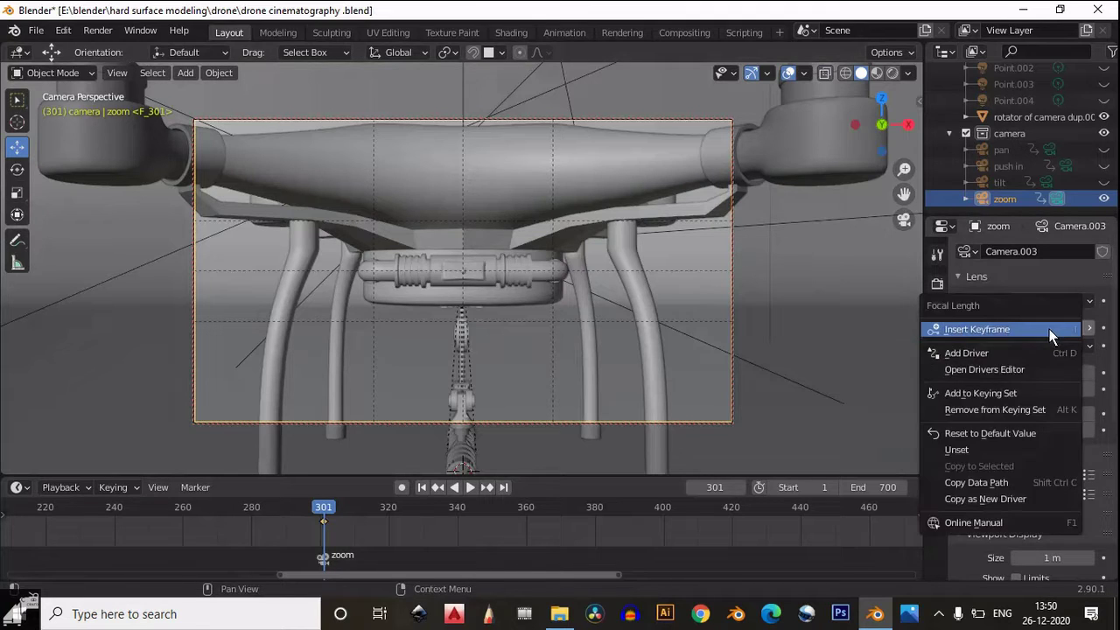
left_click(1046, 258)
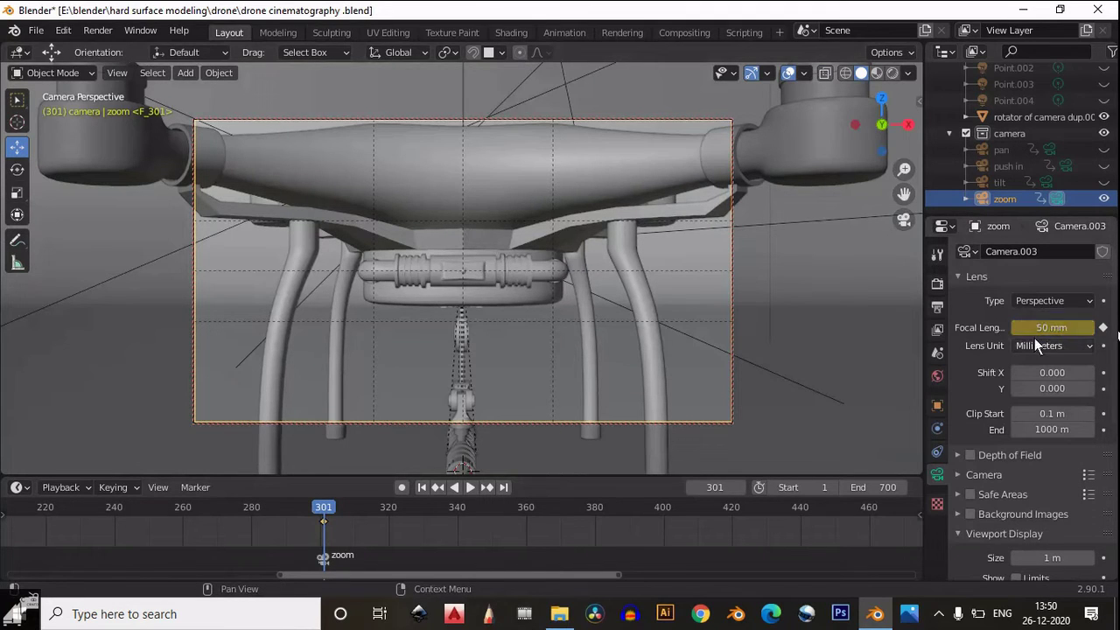
Step: Insert a focal length keyframe of 370 mm for the zoom camera at frame 400
left_click(664, 507)
left_click_drag(1039, 326, 195, 328)
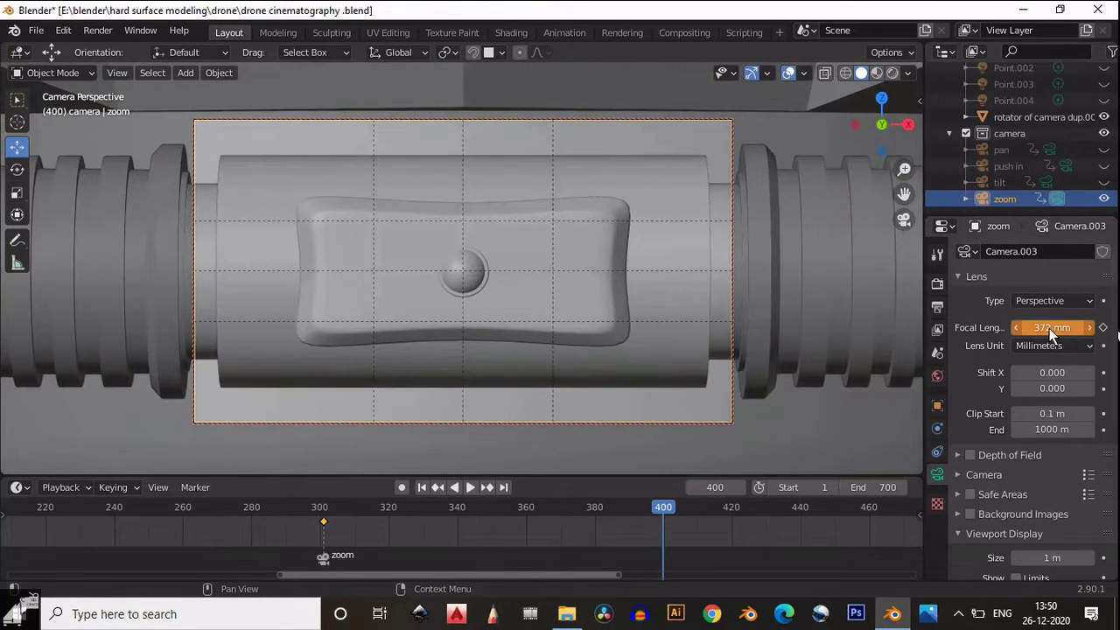
mouse_move(1053, 327)
left_mouse_down()
mouse_move(1087, 344)
mouse_move(1049, 327)
left_mouse_up()
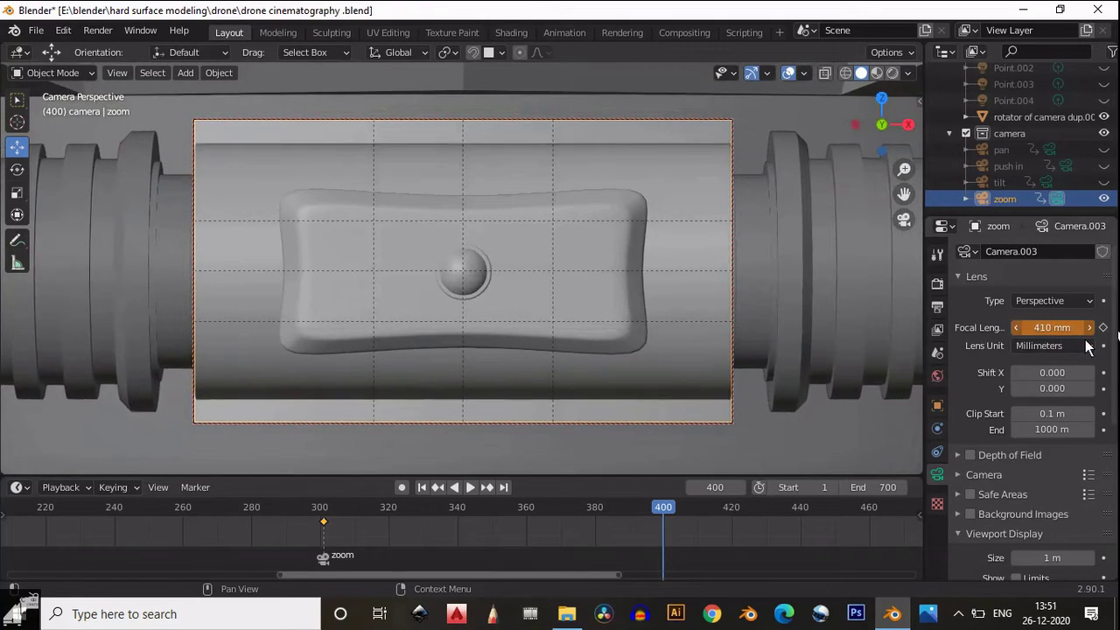
right_click(1050, 328)
left_click(1050, 327)
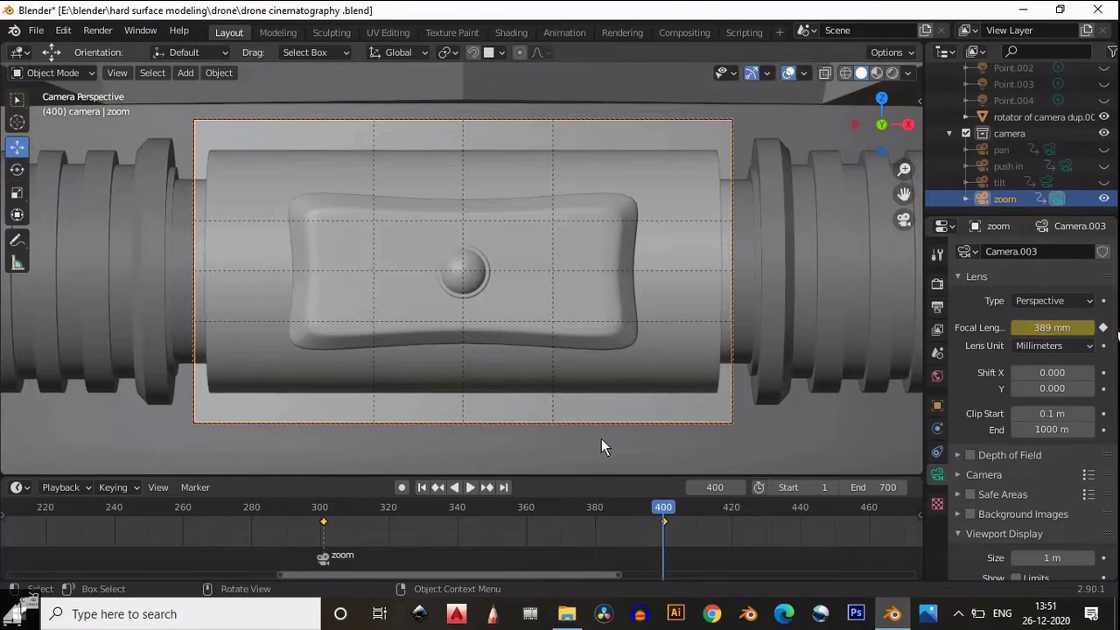
left_click_drag(1054, 328, 1031, 395)
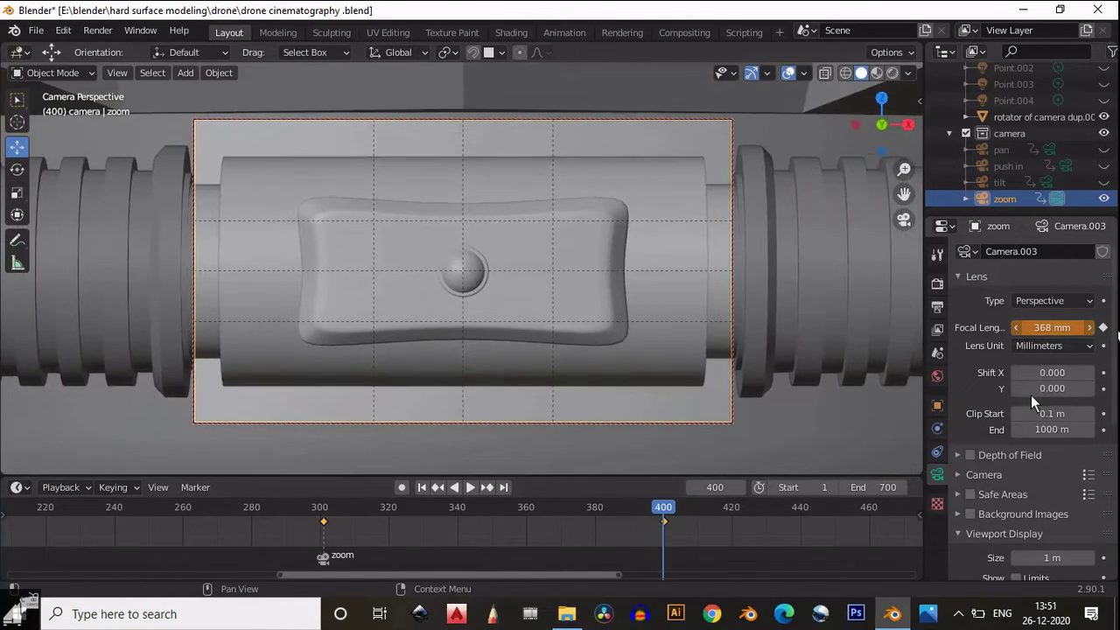
right_click(1054, 328)
left_click(1054, 330)
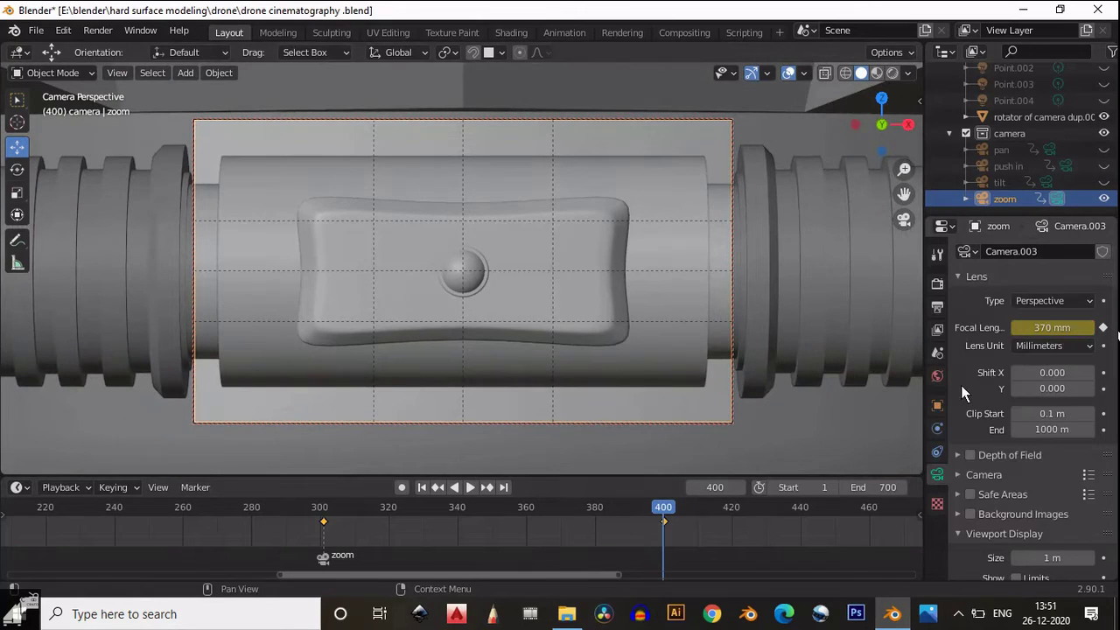
Step: Play and scrub the zoom shot through the camera view from frame 301 to check the focal length animation
left_click(325, 509)
left_click(324, 510)
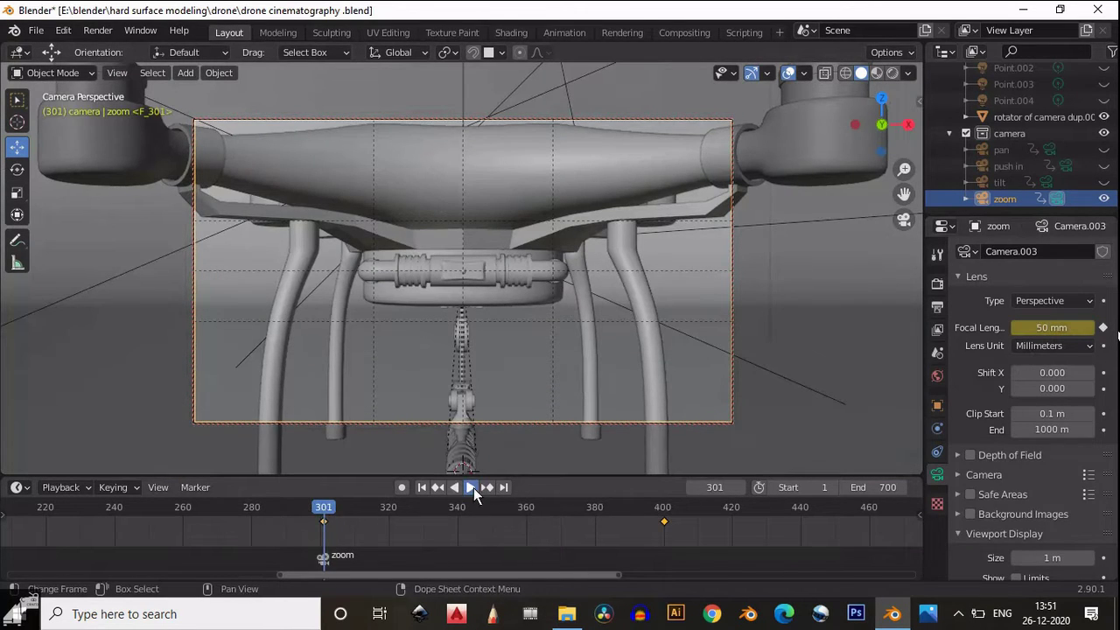
left_click(474, 487)
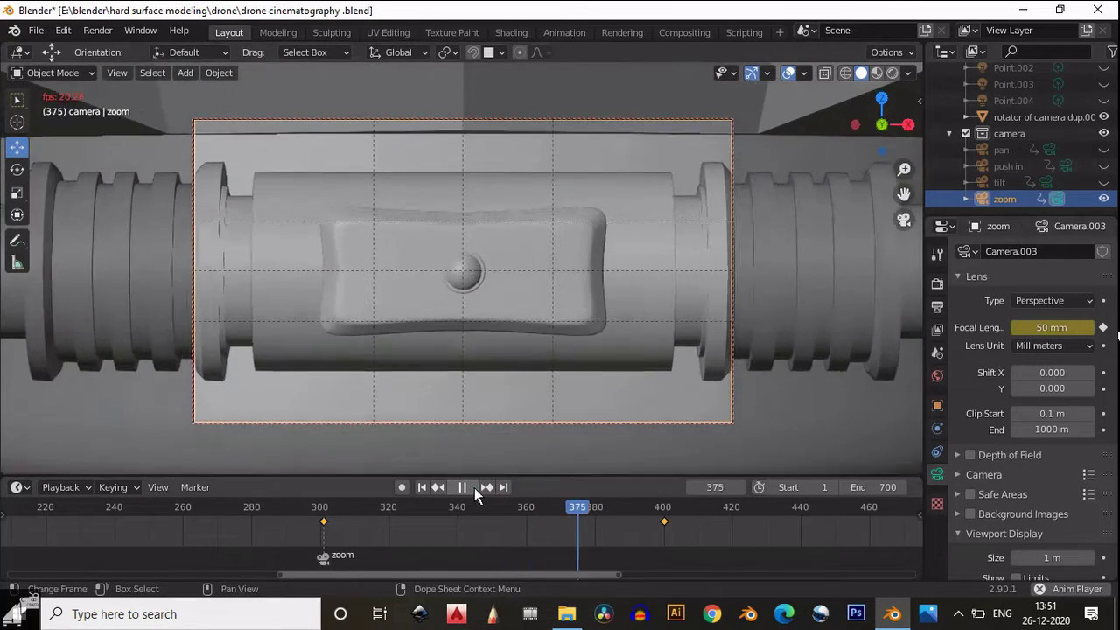
key("Escape")
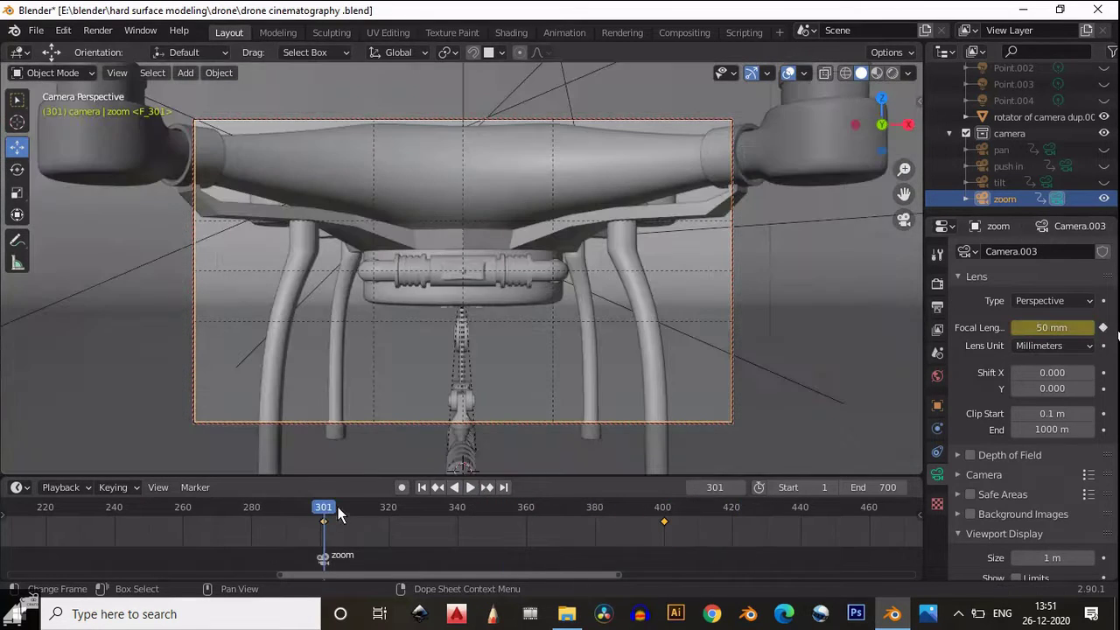
left_click(468, 487)
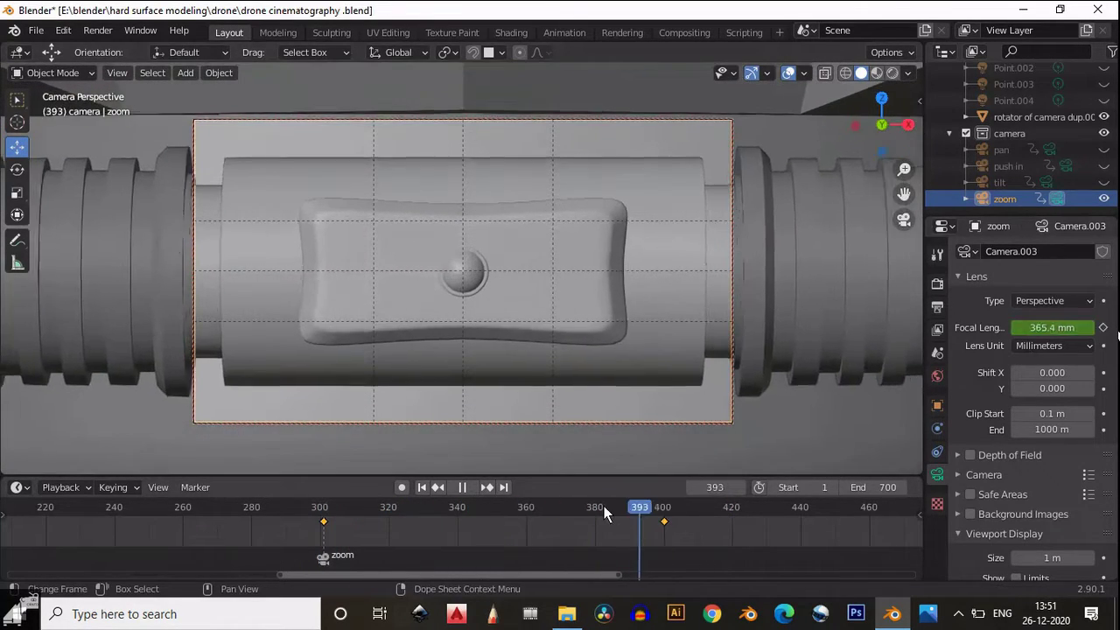
left_click_drag(604, 507, 363, 509)
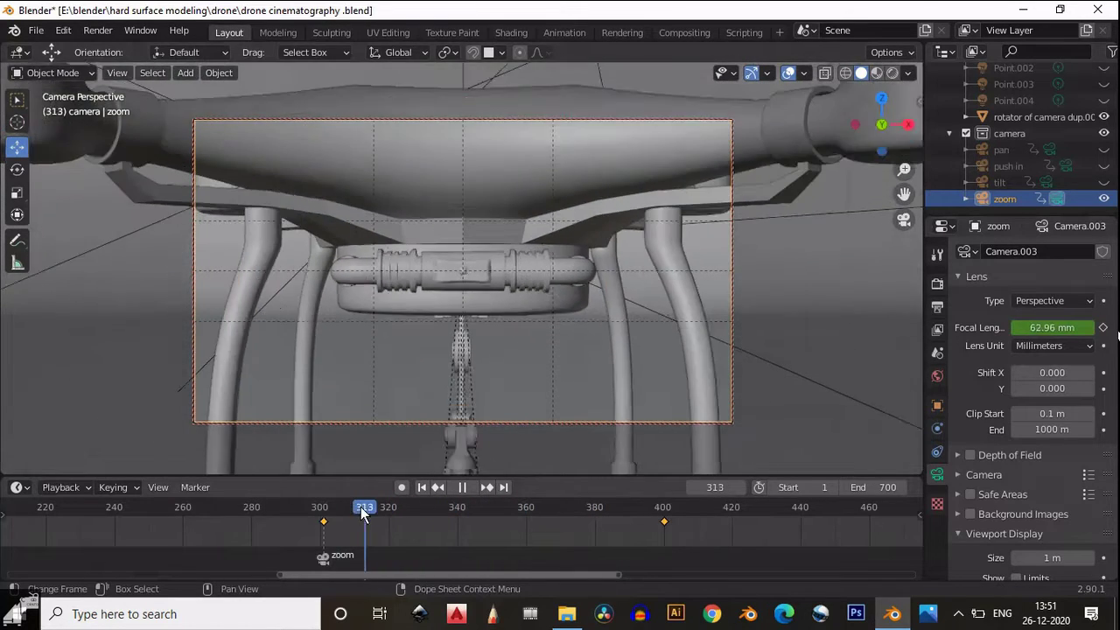
key("Escape")
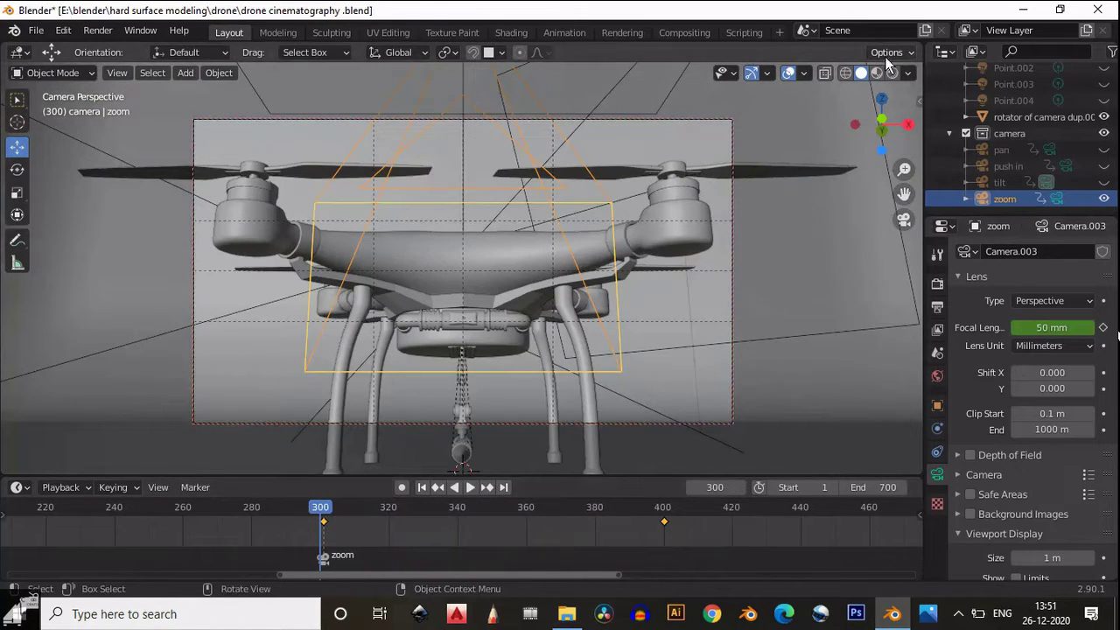
Step: Preview the zoom shot through the camera in rendered viewport shading
left_click(892, 73)
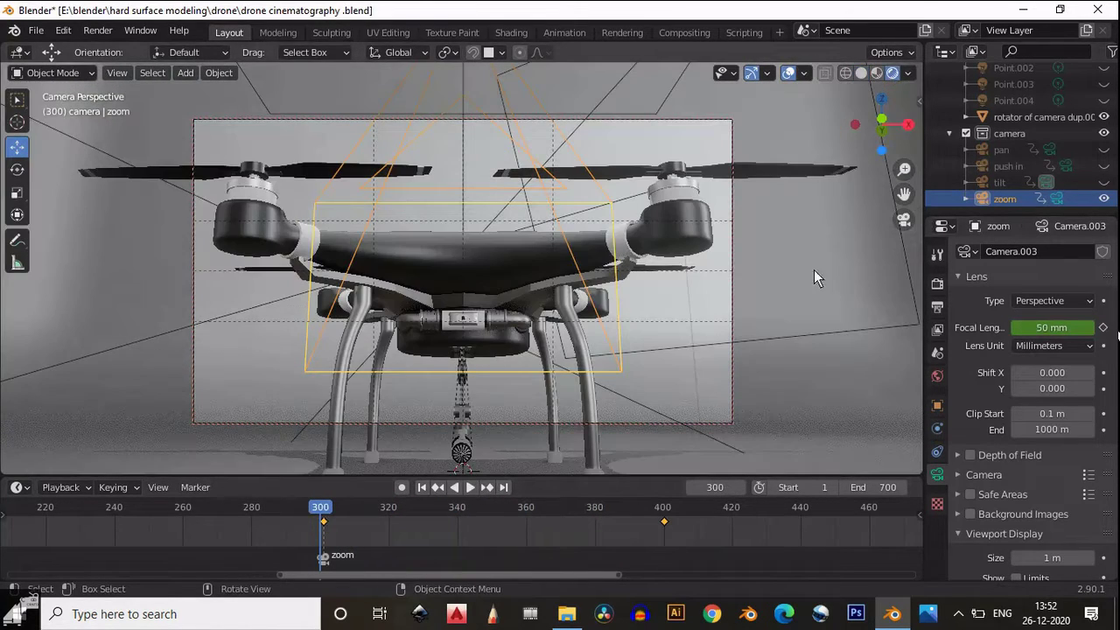
left_click(469, 488)
left_click(469, 488)
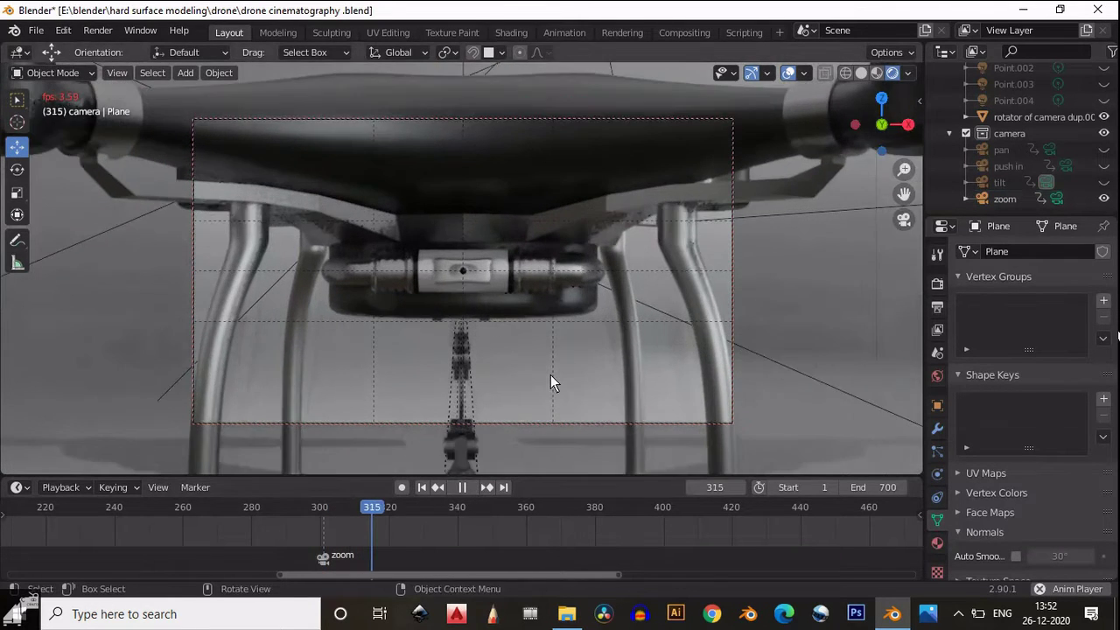
left_click(462, 488)
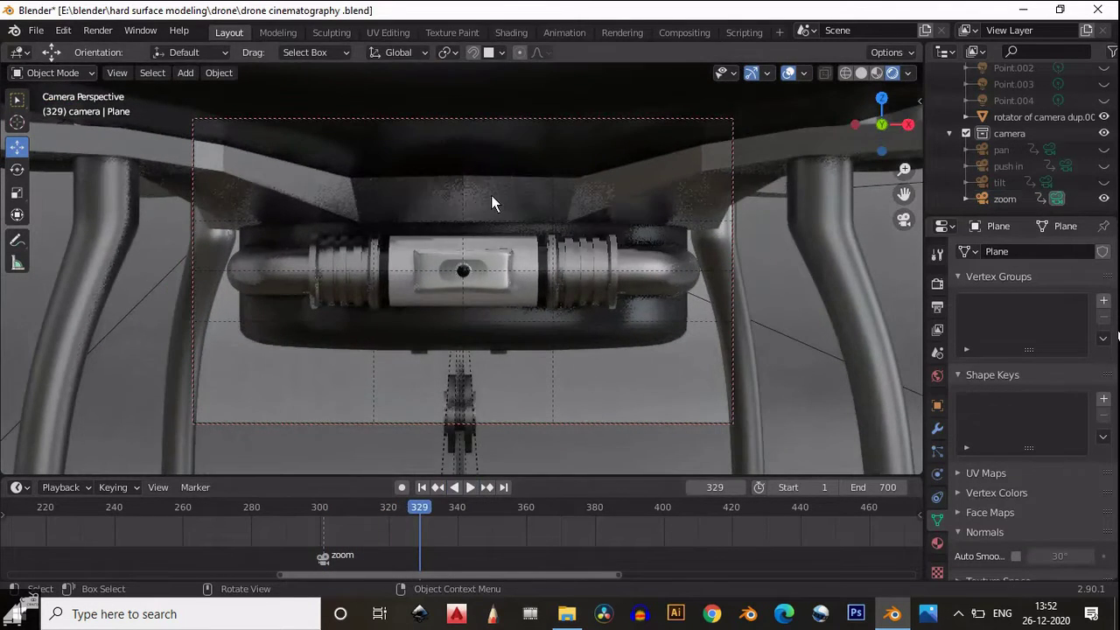
Step: Return to solid shading, leave the camera view and hide the backdrop Plane
key("z")
left_click(701, 140)
key("KP_0")
middle_click_drag(734, 226, 785, 114)
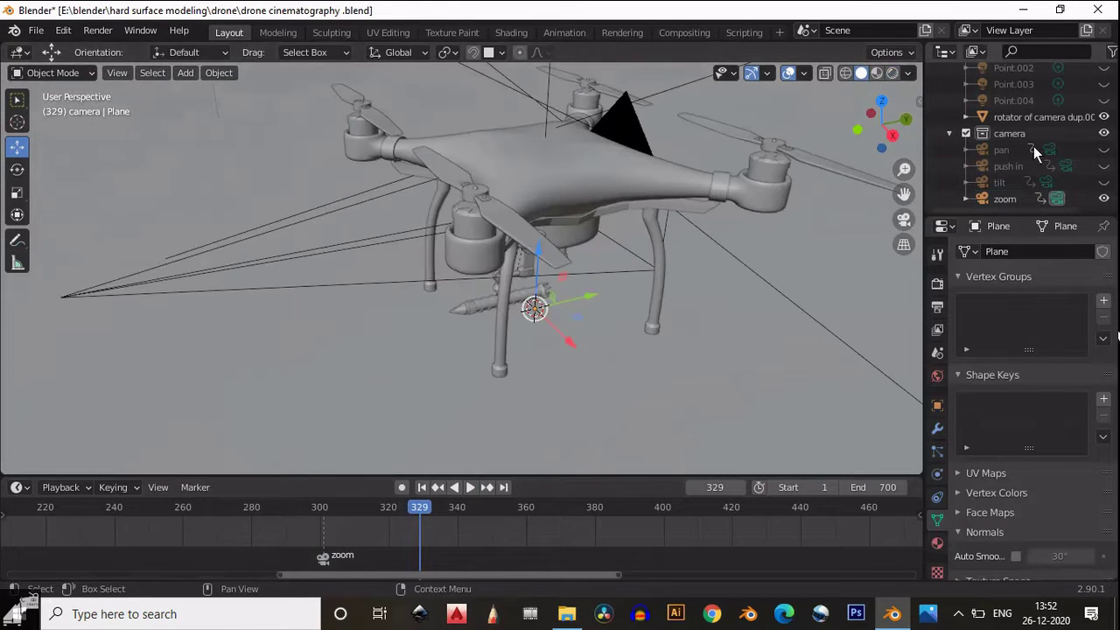
scroll(1015, 132, "up", 5)
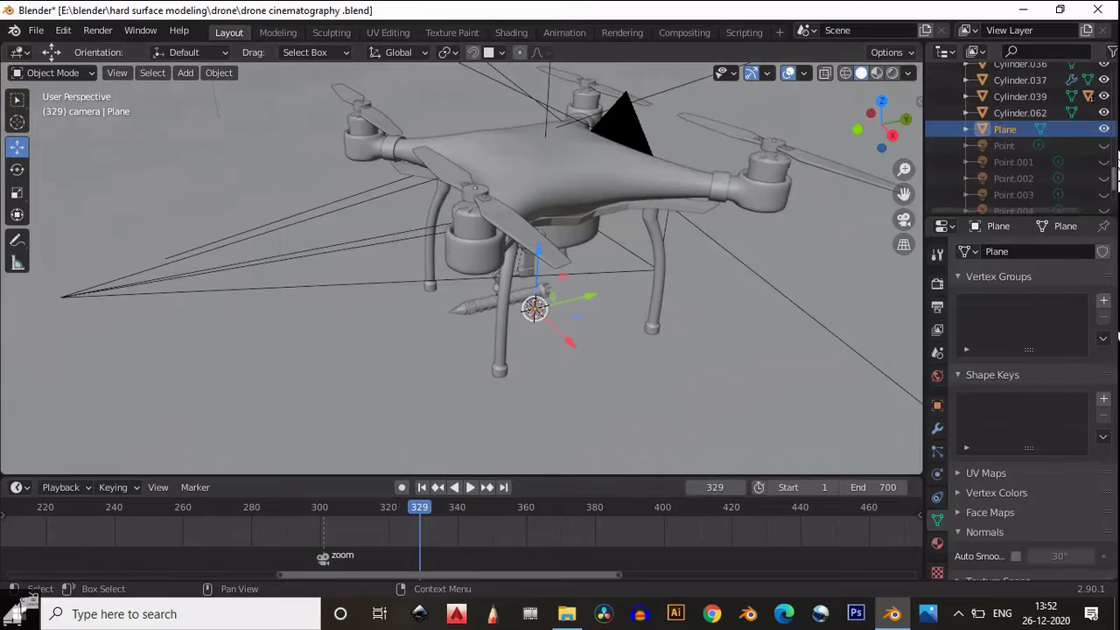
left_click(1104, 130)
Step: Select the zoom camera and play the animation around frame 301, watching its field of view from the side
middle_click_drag(645, 190, 420, 262)
left_click(380, 273)
key("Down")
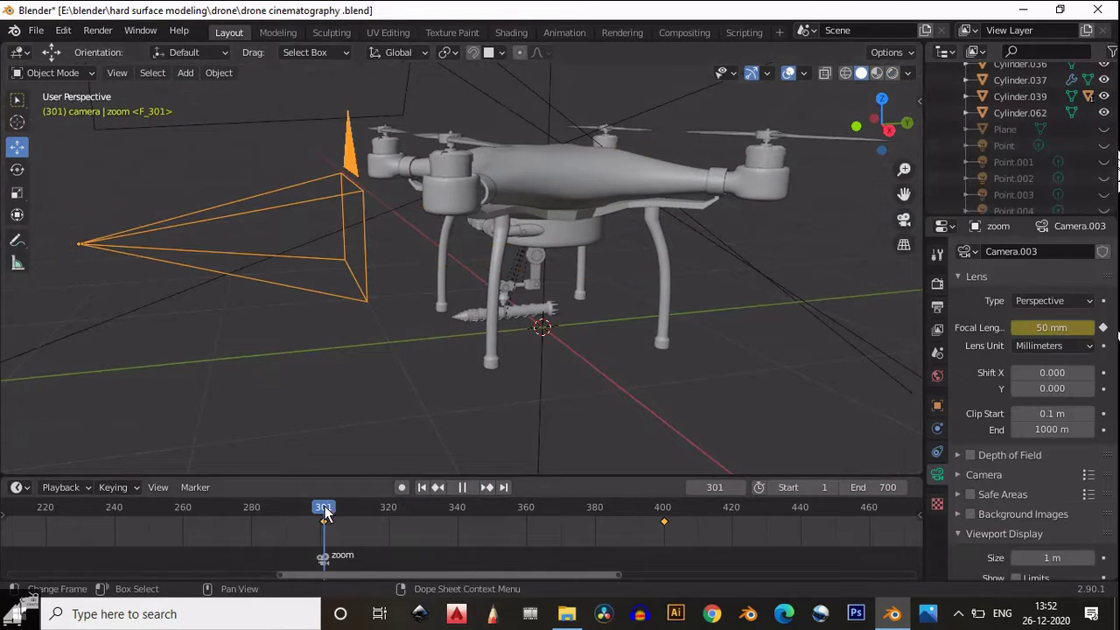
scroll(336, 370, "up", 2)
left_click(457, 487)
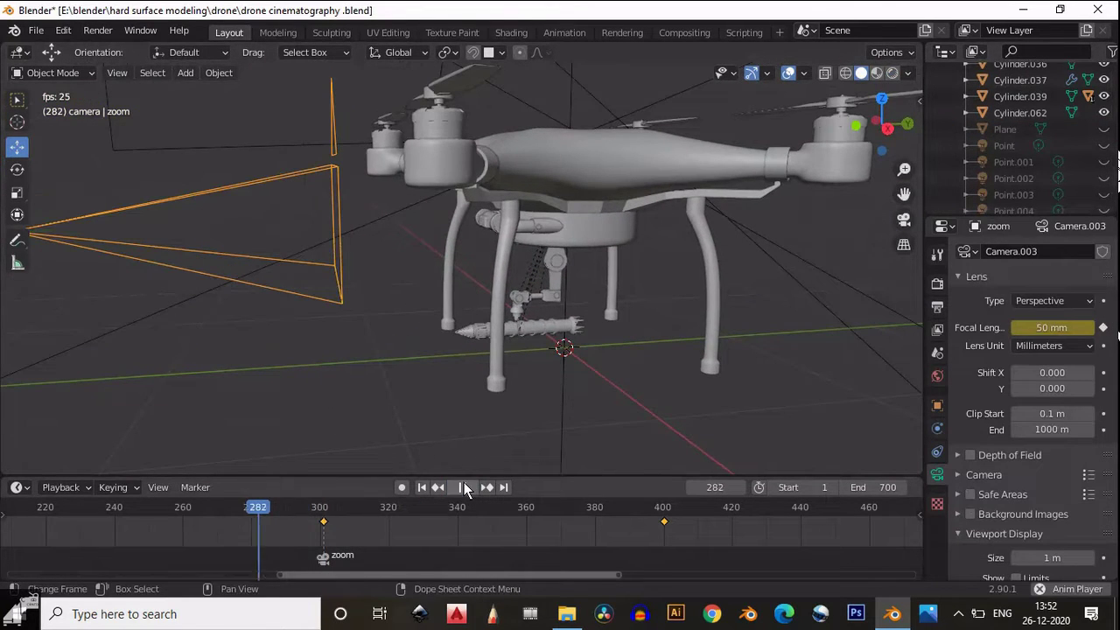
left_click(464, 487)
left_click(471, 488)
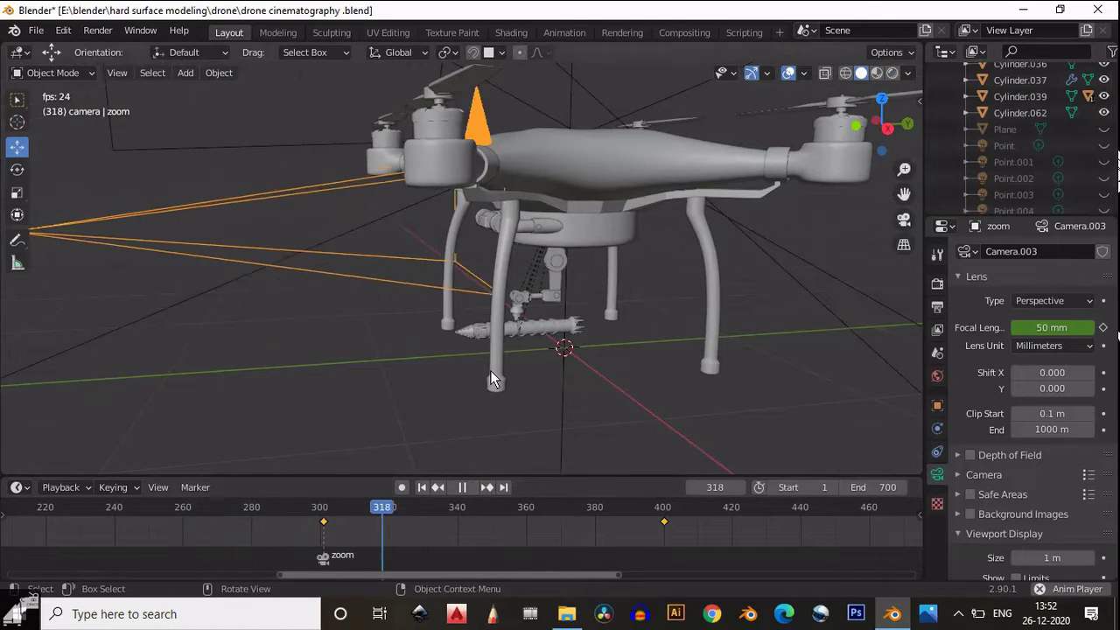
left_click(463, 488)
Step: Scrub the zoom shot between frames 400 and 301 from outside, and replay it through the camera view
scroll(606, 455, "down", 3)
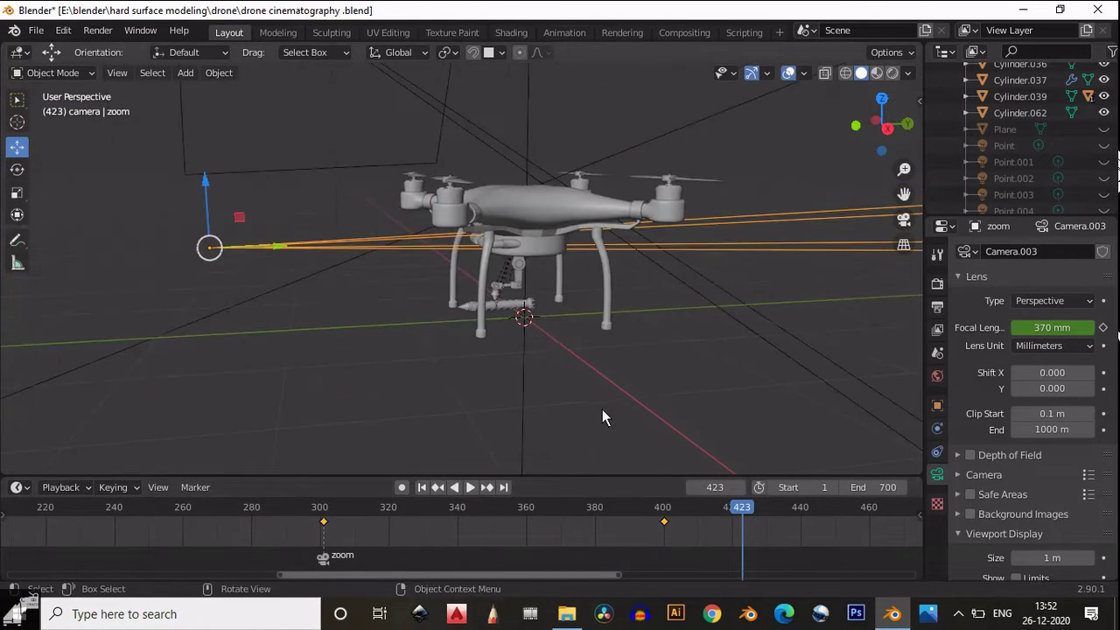
scroll(604, 416, "down", 5)
key("shift+ctrl+space")
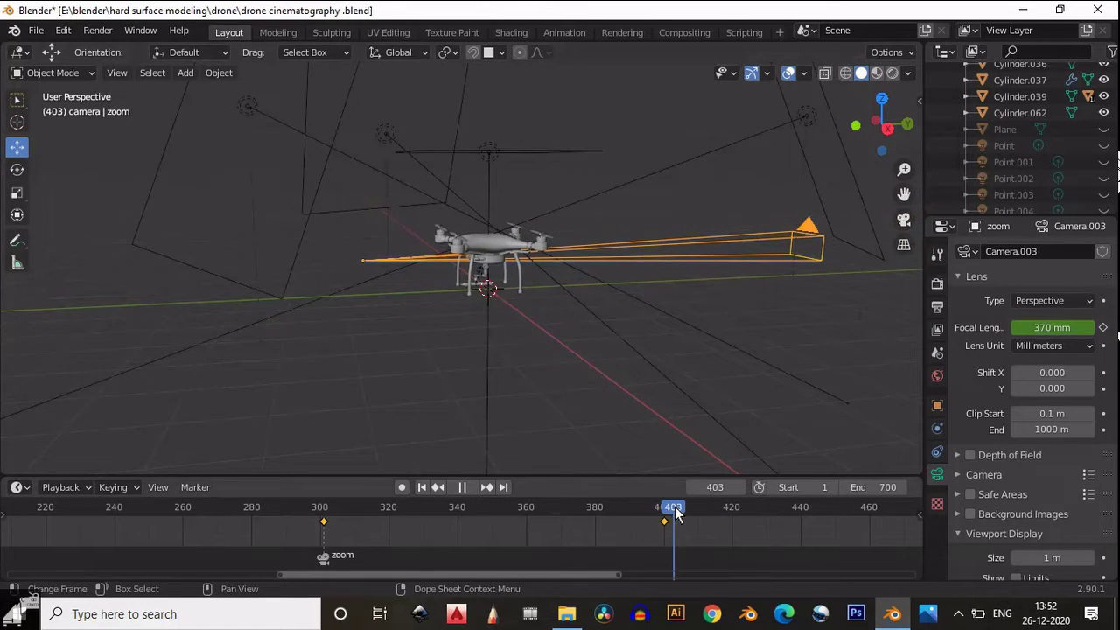
key("space")
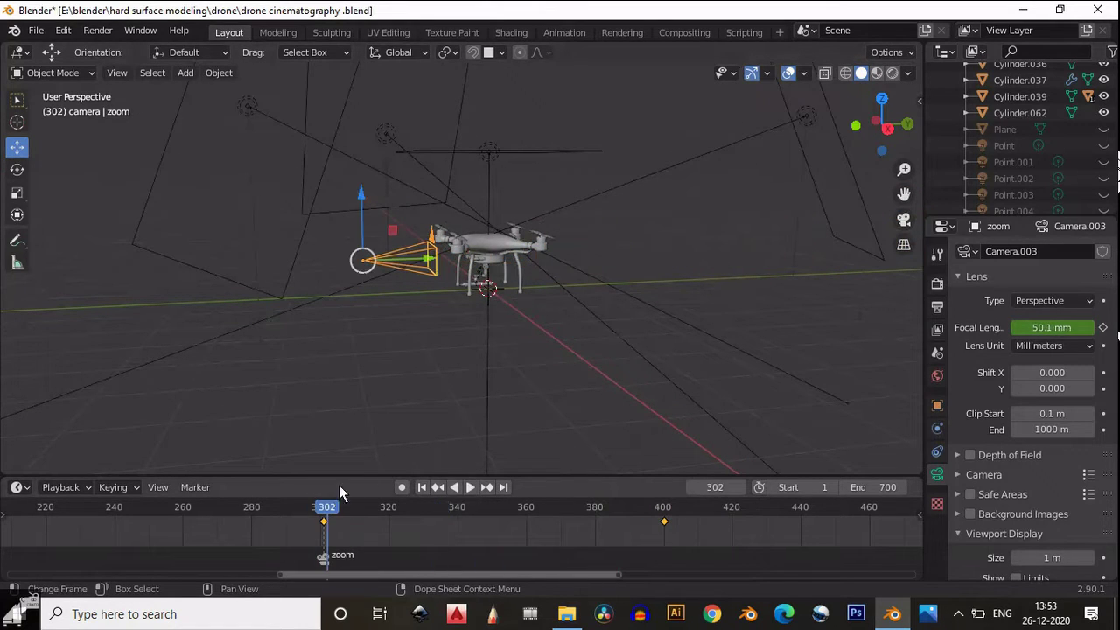
left_click(905, 219)
left_click(468, 488)
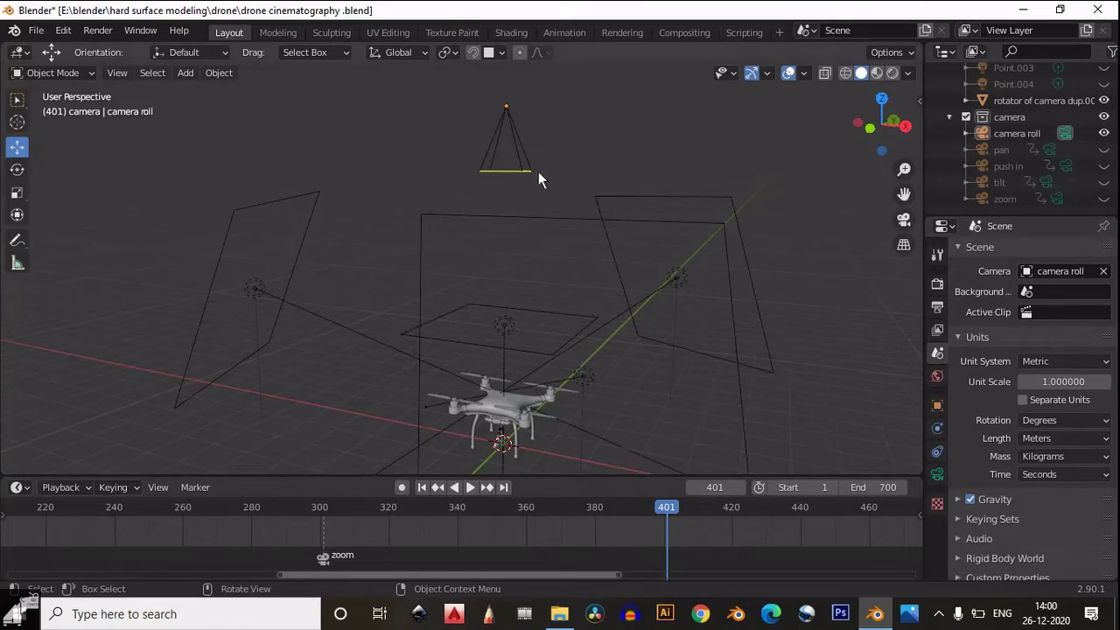
Step: Select the camera roll camera above the drone, unhide the backdrop Plane, and look through the camera
scroll(538, 172, "up", 3)
left_click(536, 145)
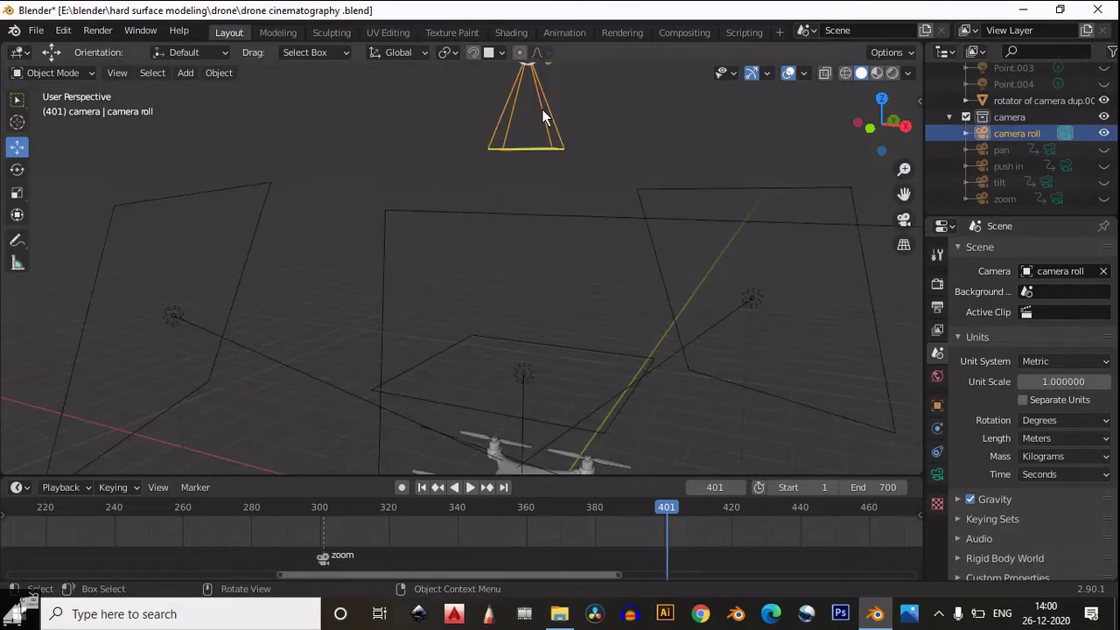
middle_click_drag(535, 144, 490, 367)
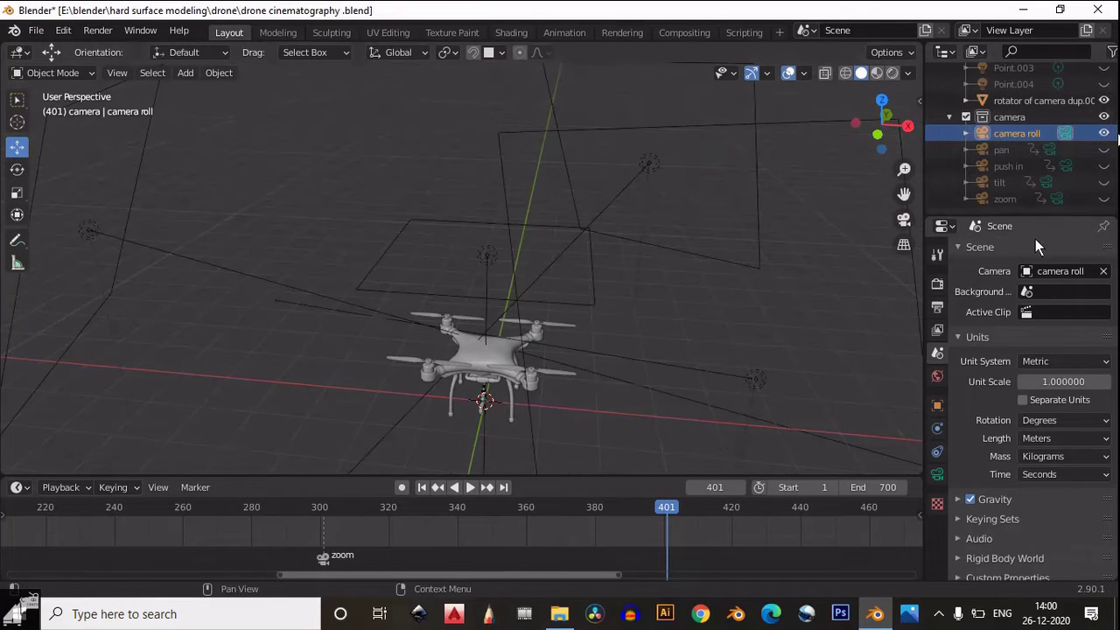
scroll(1107, 156, "up", 5)
left_click(1104, 147)
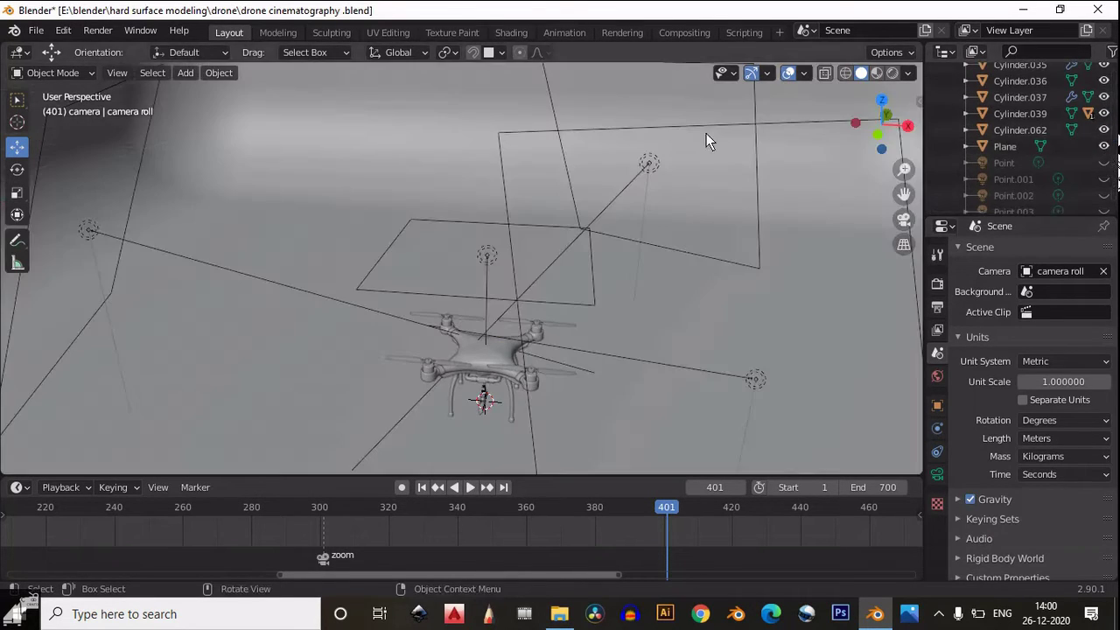
left_click(880, 100)
left_click(906, 220)
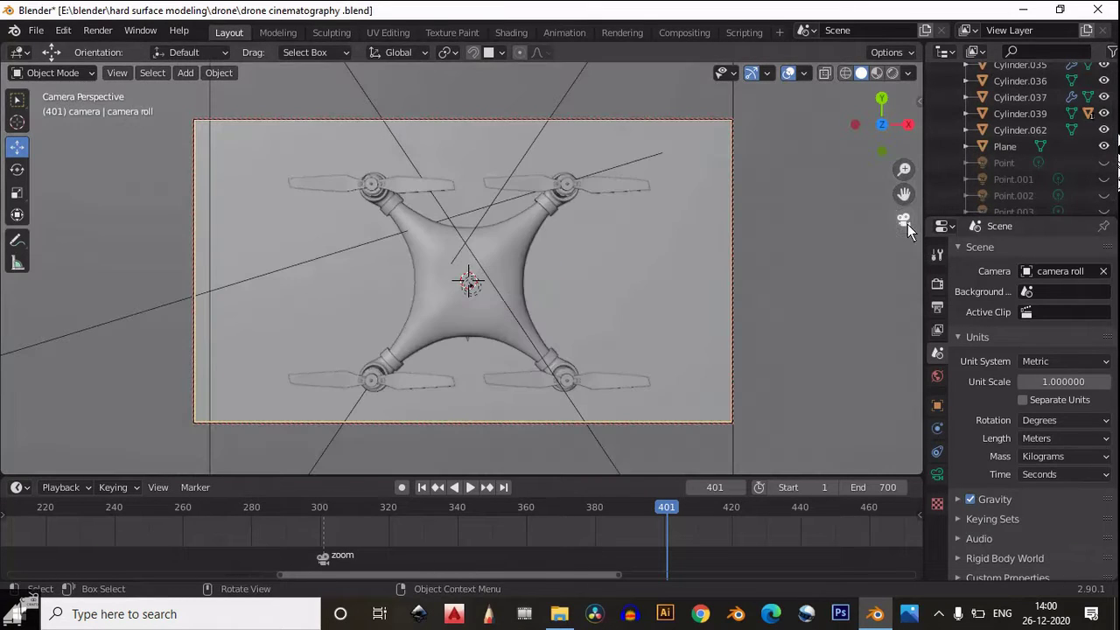
Step: Enable the Thirds and Center composition guides for the camera roll camera
left_click(937, 474)
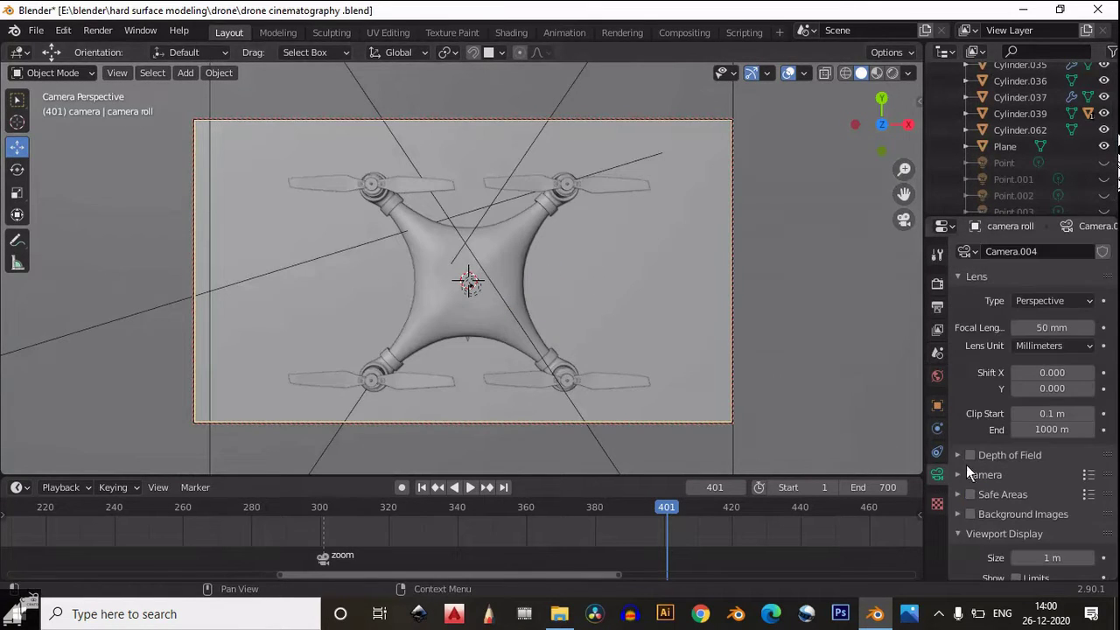
scroll(966, 465, "down", 6)
left_click(1016, 453)
left_click(1016, 472)
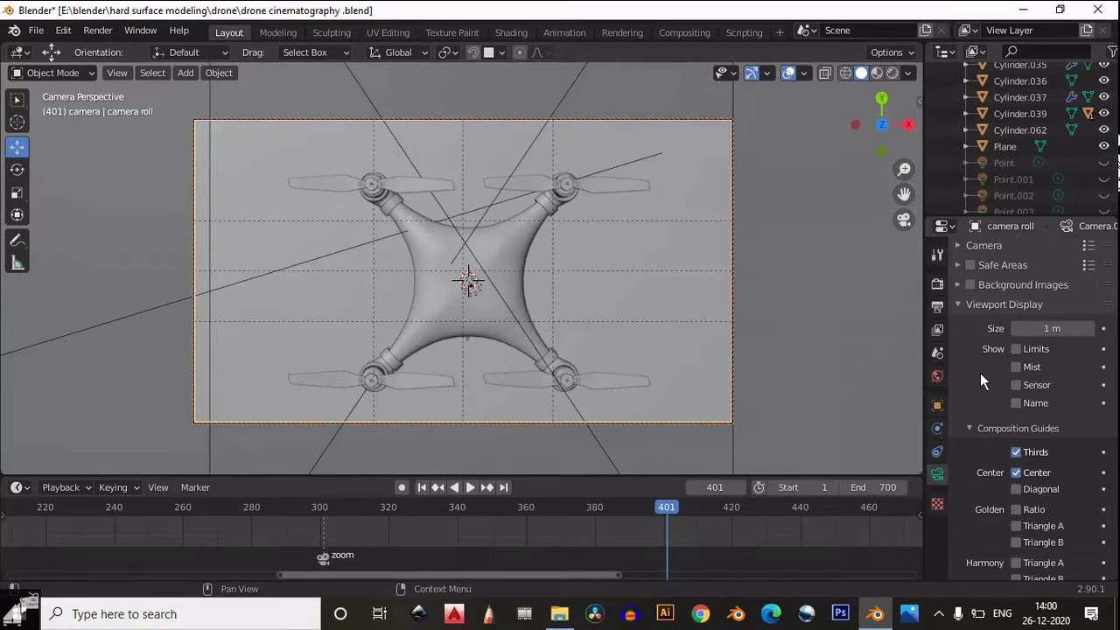
Step: Set the camera roll camera's X and Y location to 0 m to centre it over the drone
scroll(980, 373, "up", 8)
left_click(937, 405)
type("0")
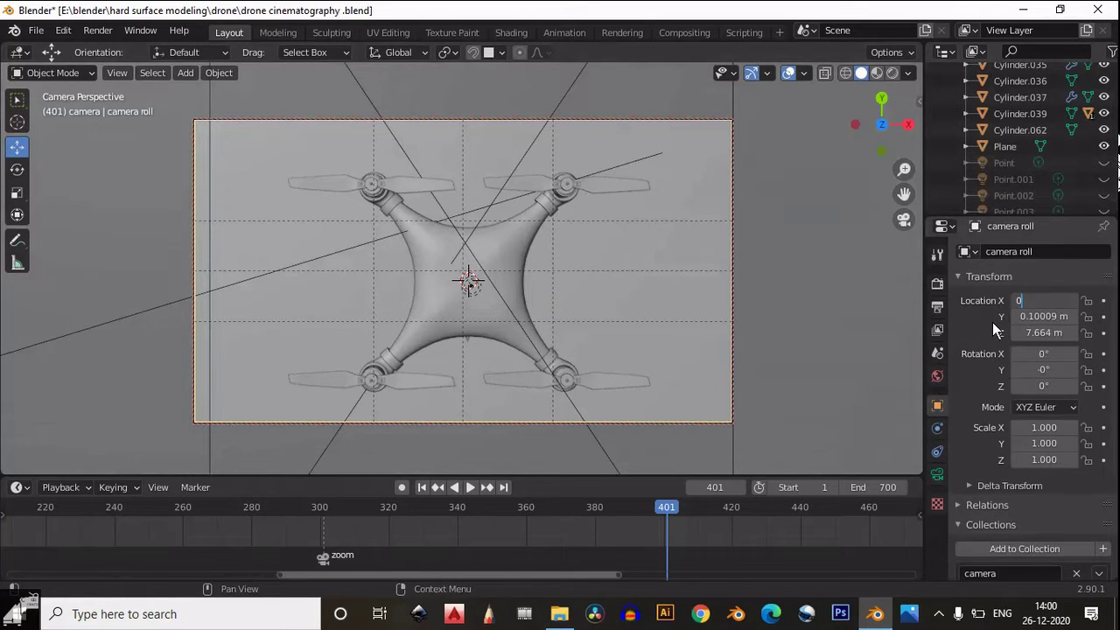
key("Return")
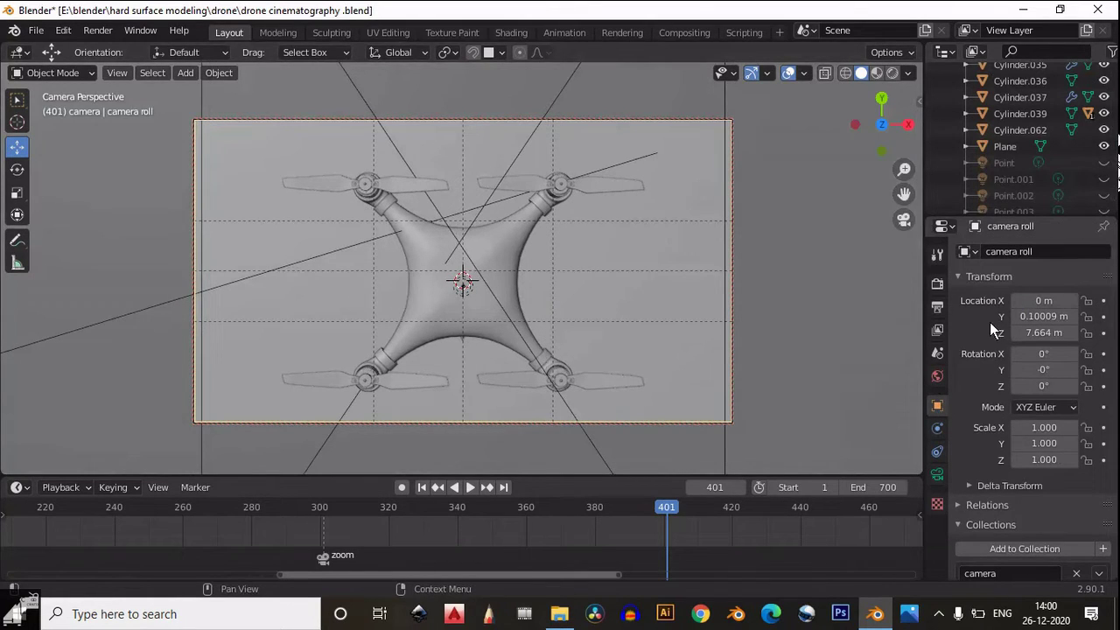
double_click(1040, 315)
type("0")
key("Return")
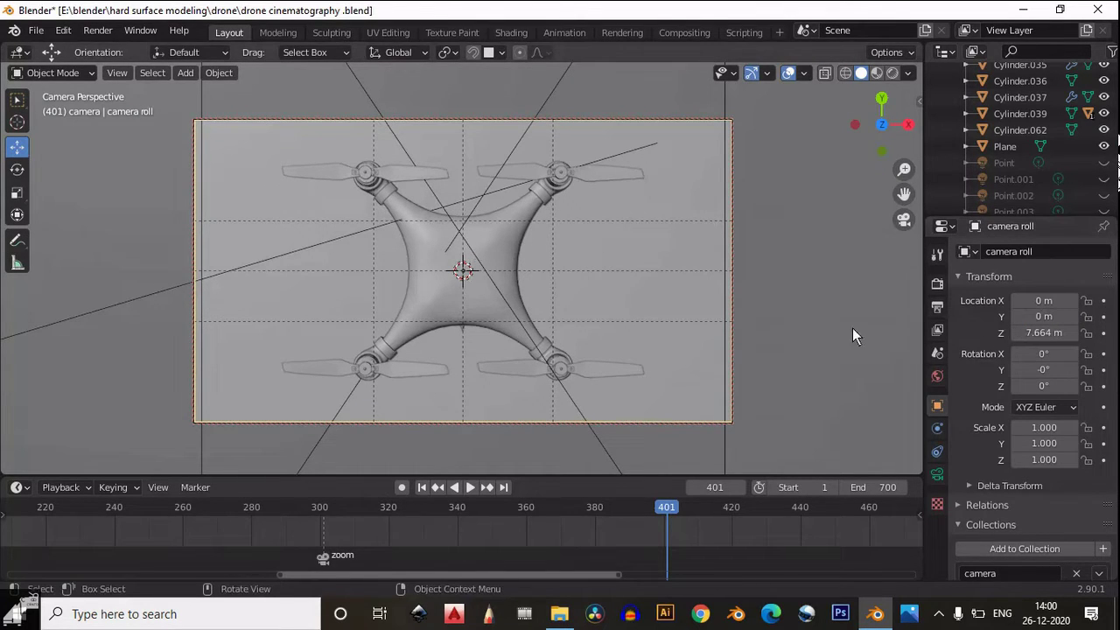
Step: Bind the camera roll camera to a timeline marker at frame 401
left_click(195, 487)
left_click(212, 472)
key("ctrl+b")
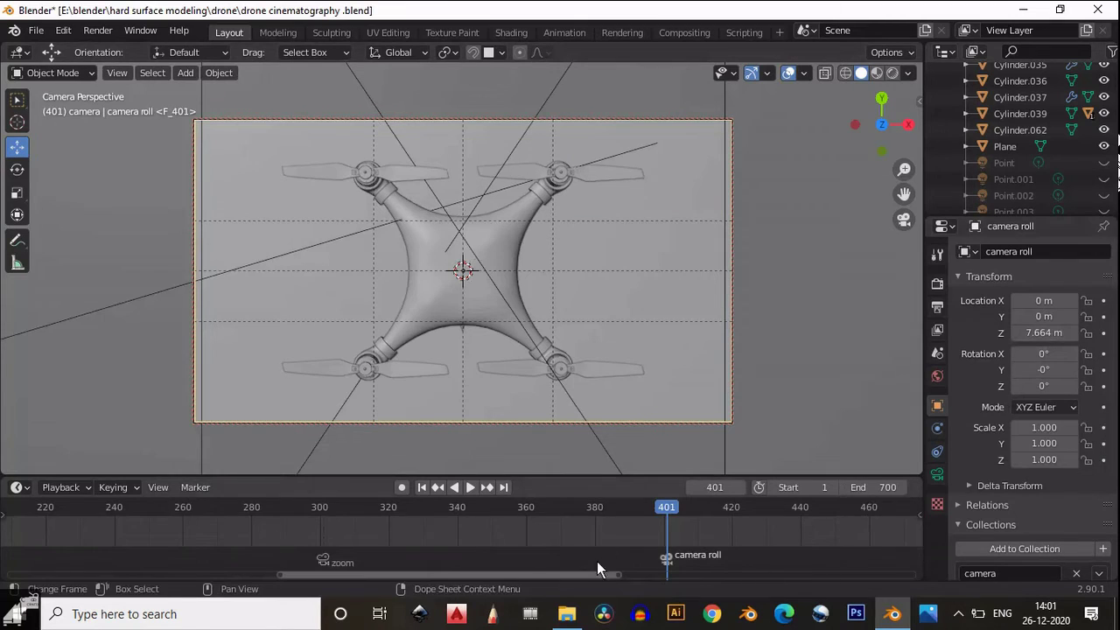
Step: Insert location and rotation keyframes for the camera roll camera at frame 401
left_click_drag(597, 574, 649, 575)
right_click(1074, 350)
left_click(1046, 323)
right_click(1045, 323)
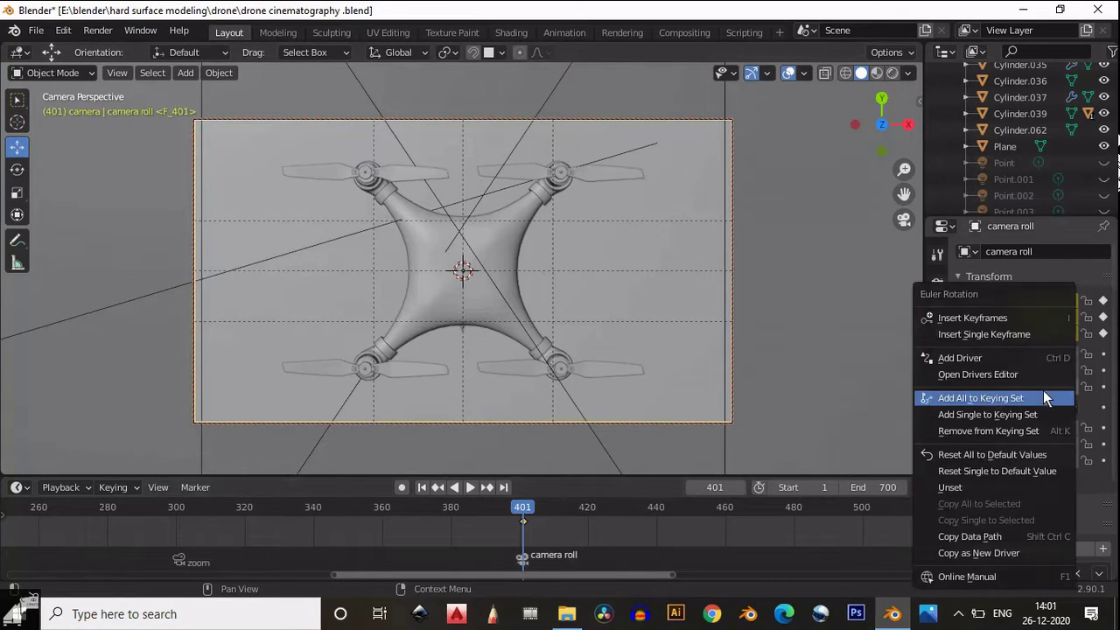
left_click(1031, 322)
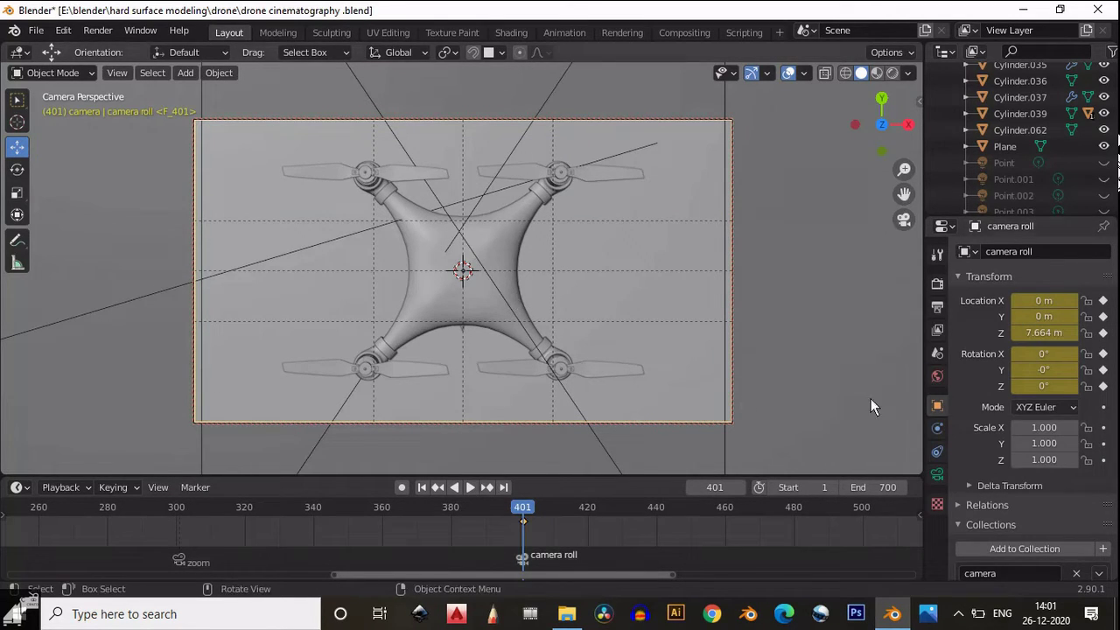
Step: At frame 500, set the camera roll camera's Z rotation to -360°
left_click_drag(627, 575, 669, 575)
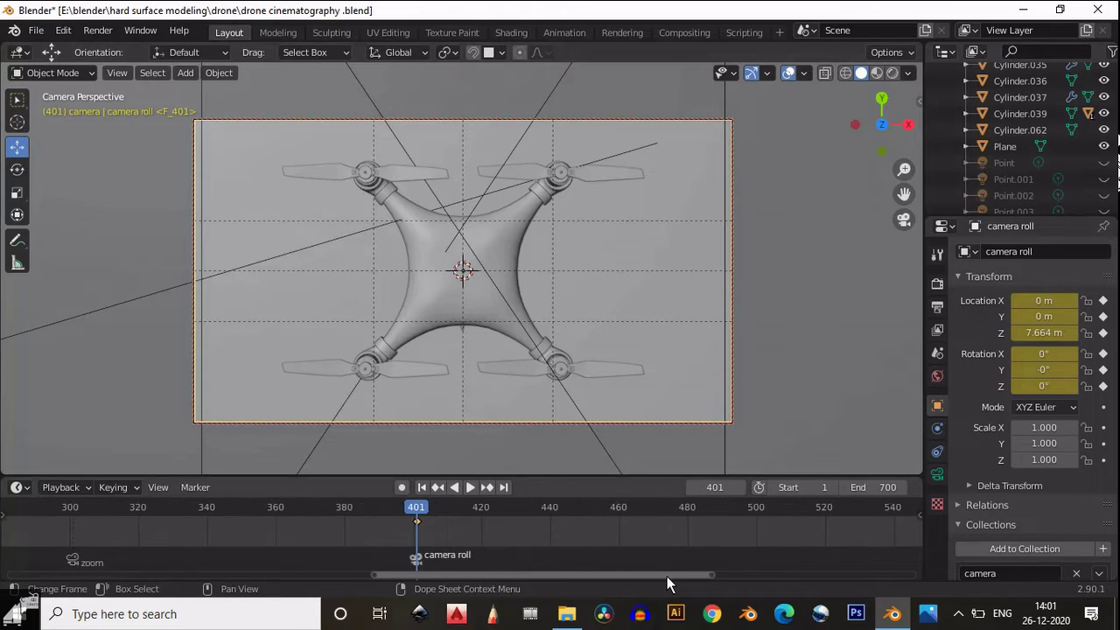
left_click(749, 505)
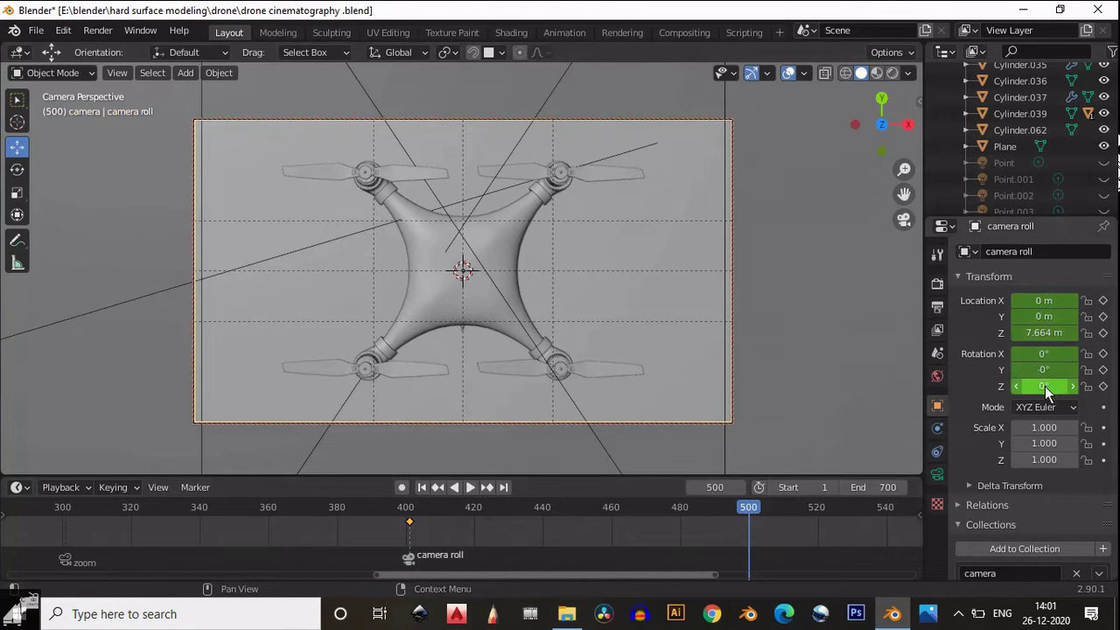
left_click_drag(1047, 387, 871, 130)
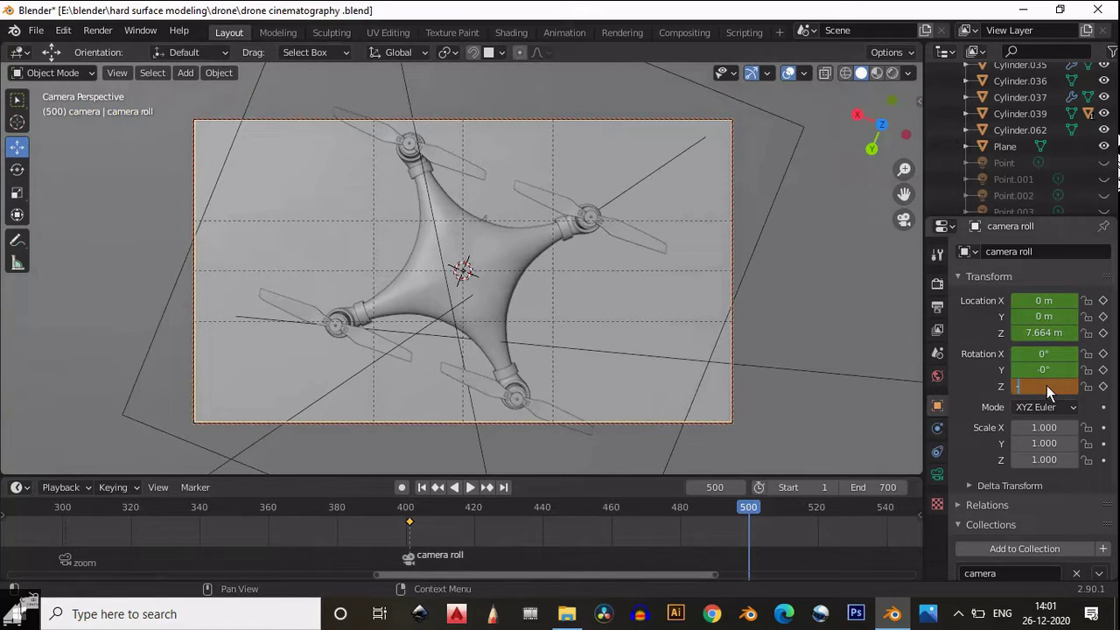
type("-30d")
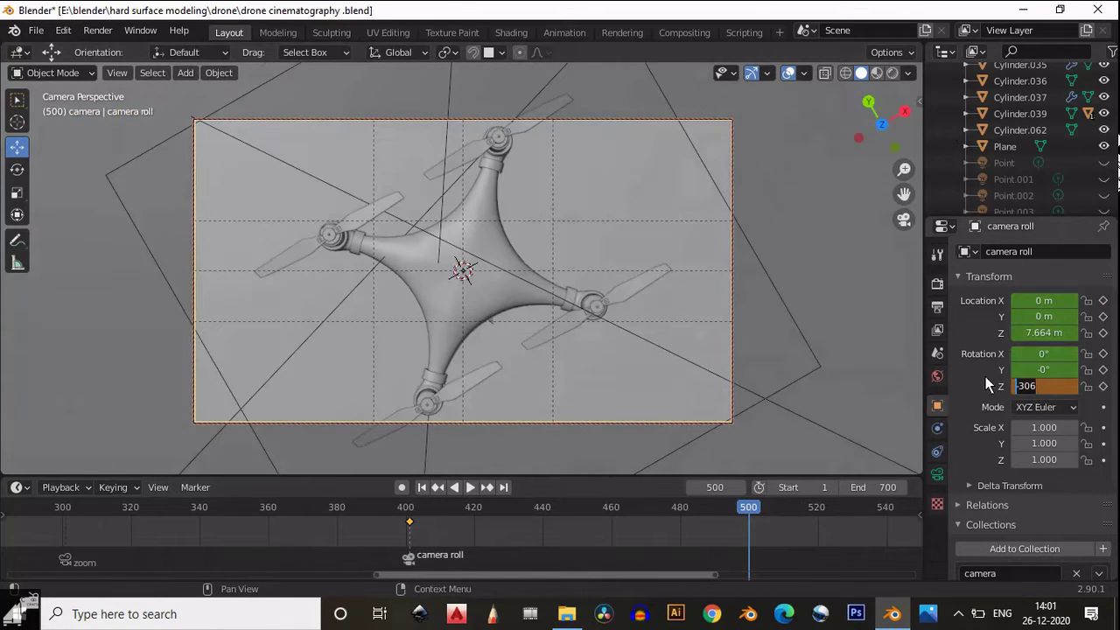
key("BackSpace")
key("BackSpace")
key("BackSpace")
key("BackSpace")
type("-360")
key("Return")
Step: Insert rotation and location keyframes for the camera roll camera at frame 500
right_click(1044, 382)
left_click(1050, 325)
right_click(1049, 325)
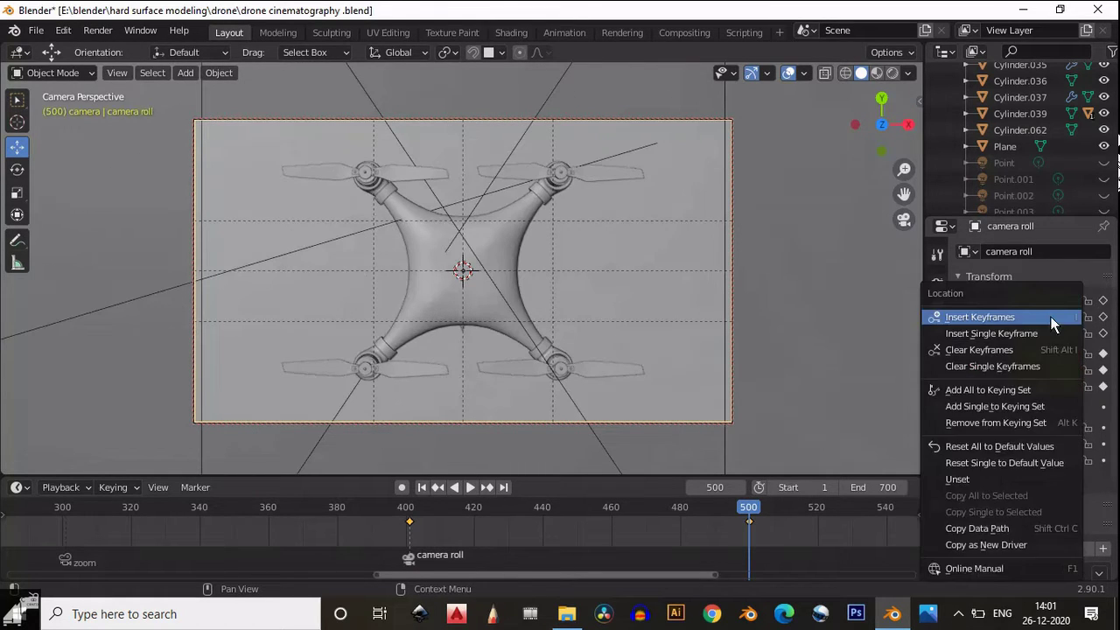
left_click(1055, 325)
Step: Play back the camera roll animation from frame 401 in solid shading
left_click(471, 486)
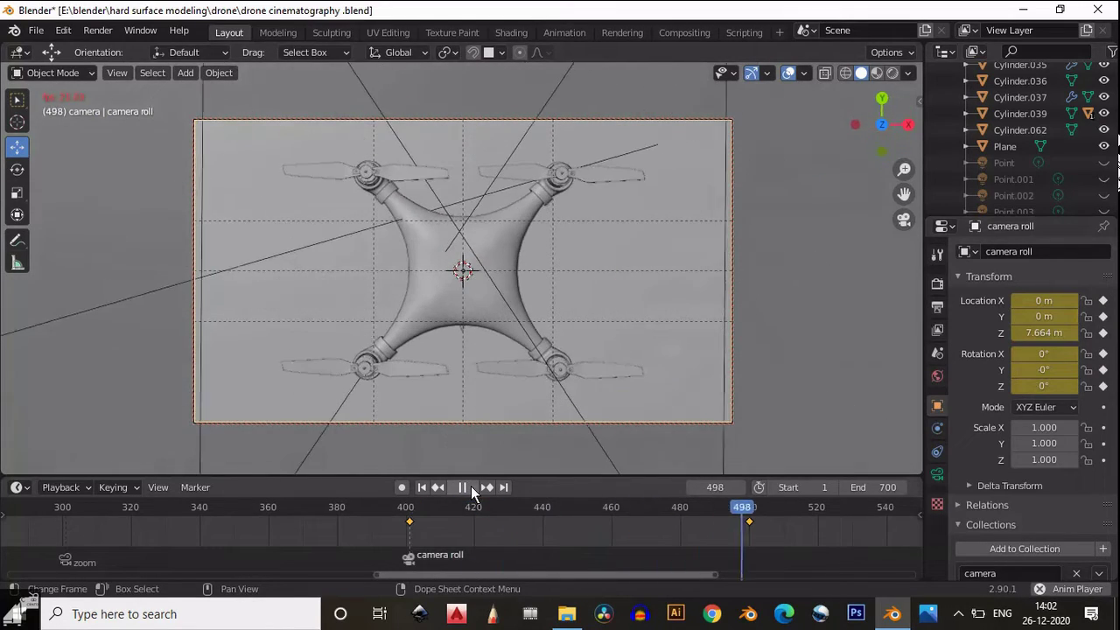
left_click(410, 508)
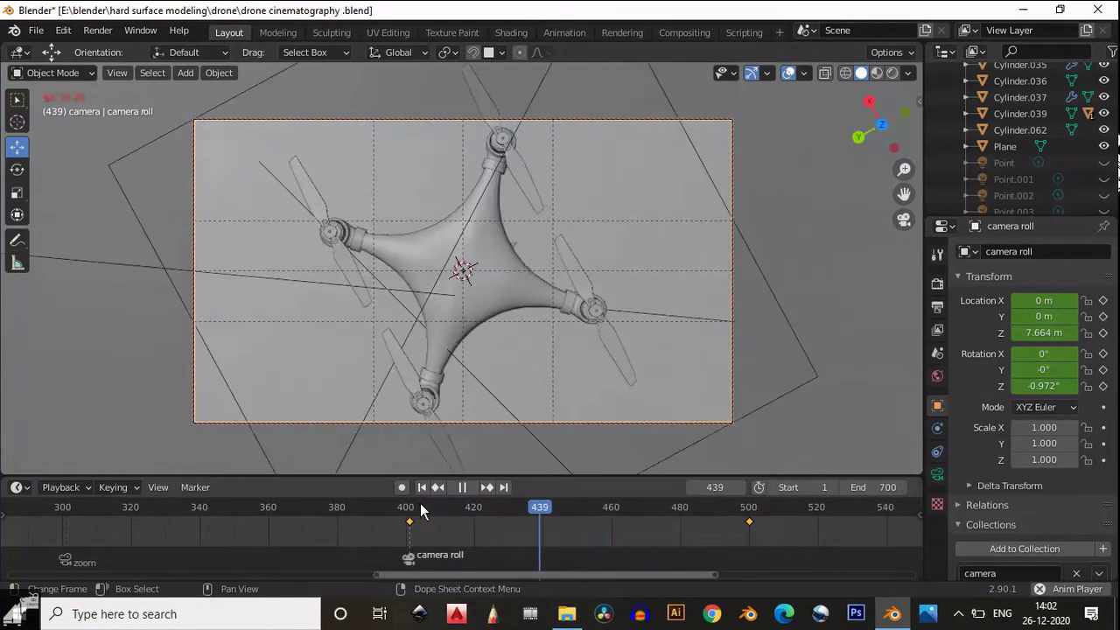
key("space")
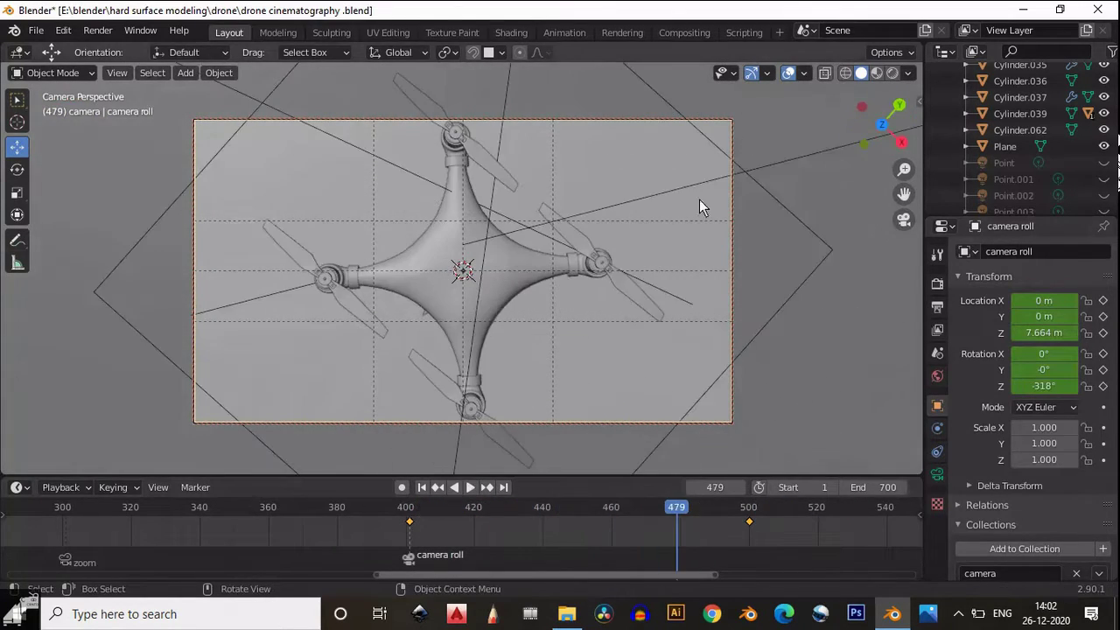
Step: Switch the viewport to rendered shading and play the camera roll from its starting keyframe
left_click(893, 75)
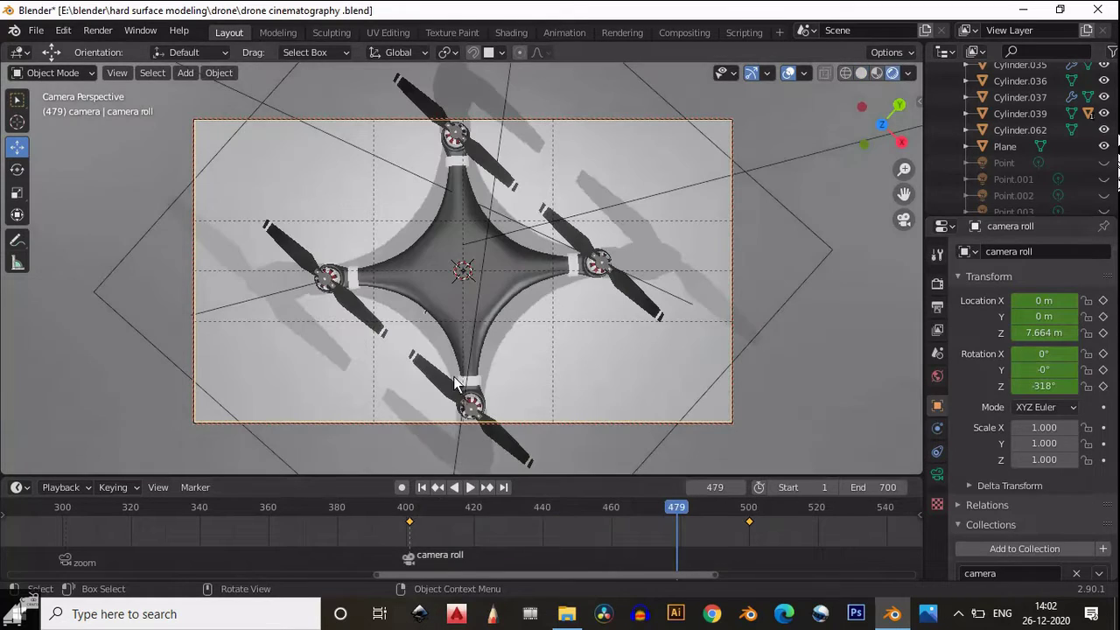
left_click(412, 507)
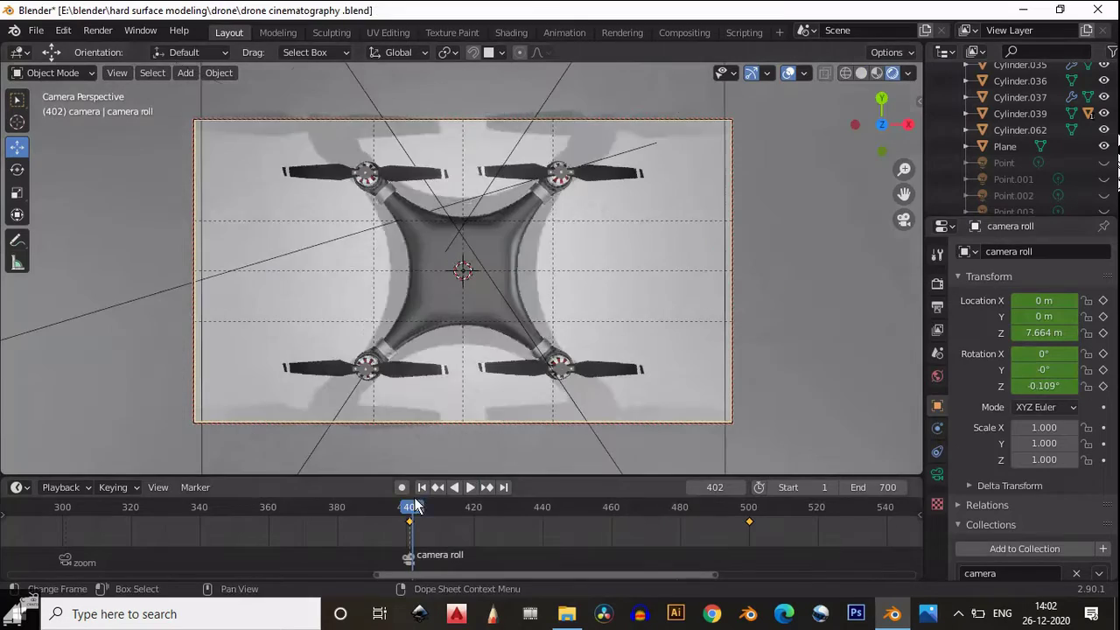
left_click(470, 488)
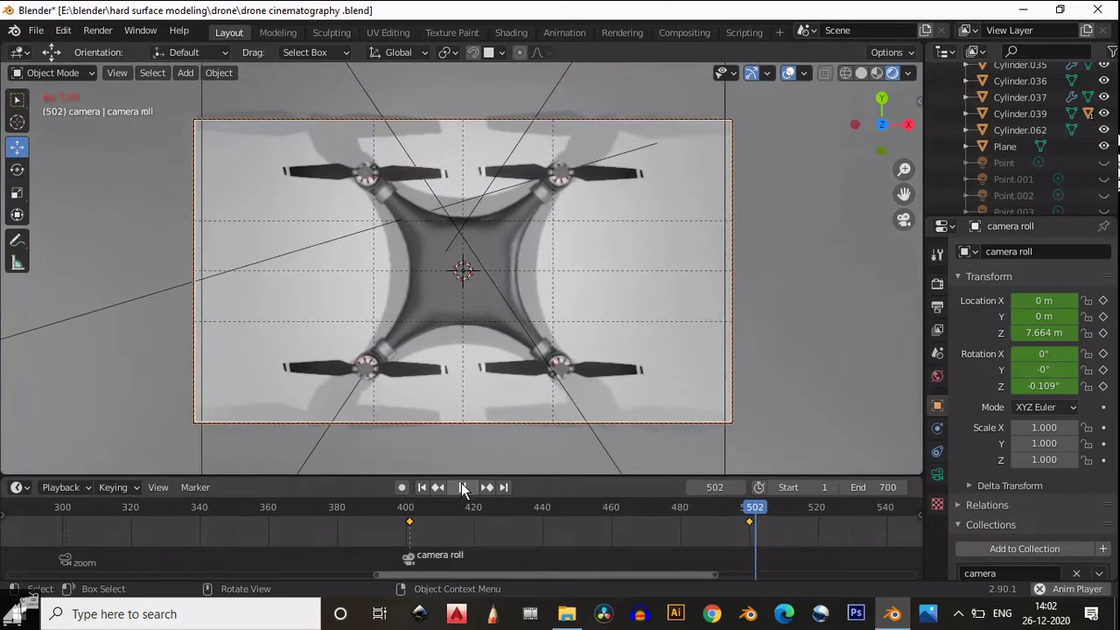
left_click(462, 487)
Step: Inspect the camera roll camera from outside, then return to the camera view at frame 401
left_click(904, 220)
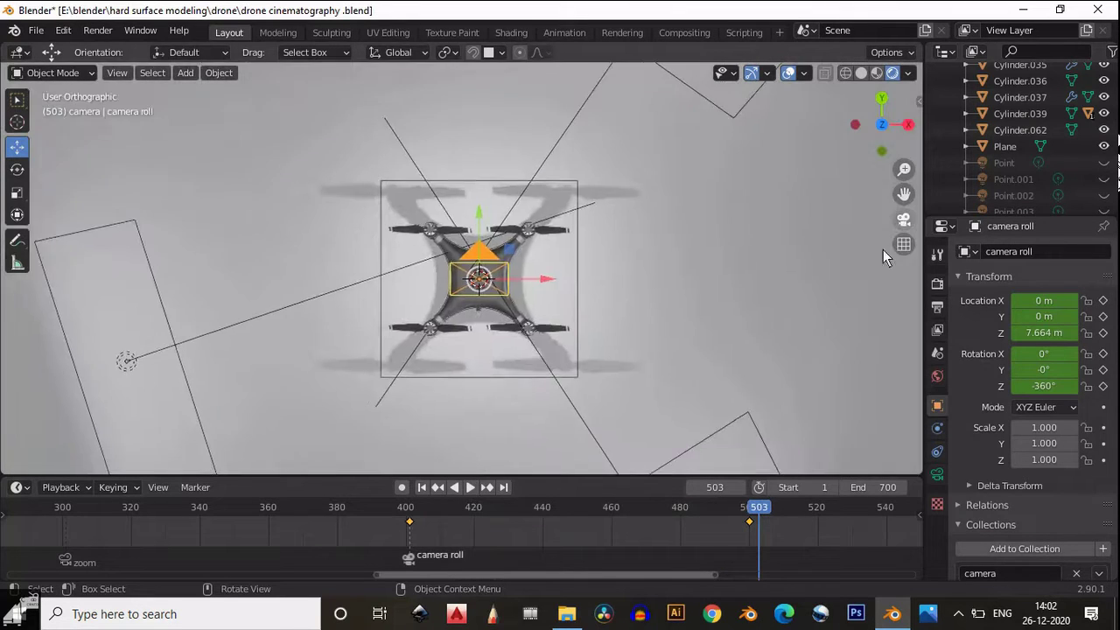
scroll(637, 358, "up", 2)
middle_click_drag(619, 353, 648, 217)
left_click(648, 217)
key("KP_Decimal")
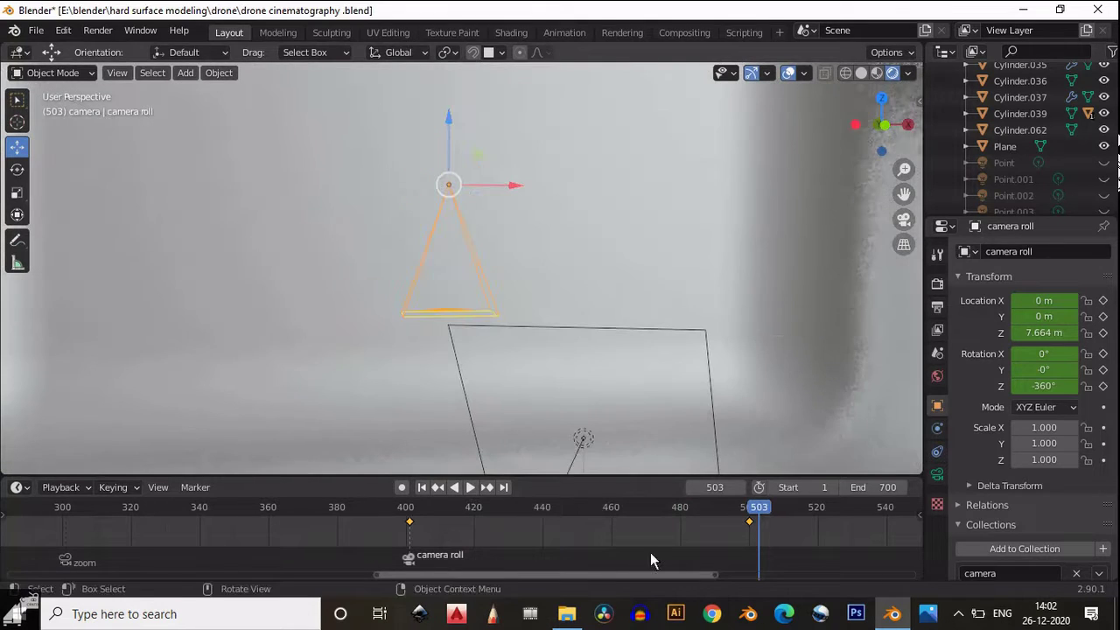
left_click(409, 516)
key("i")
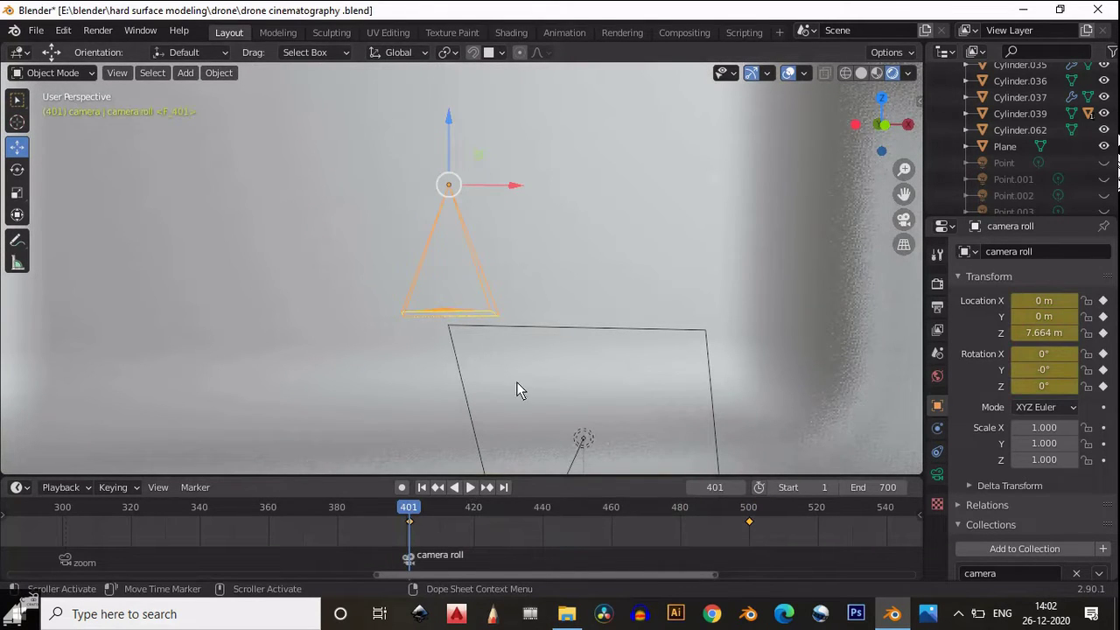
left_click(905, 220)
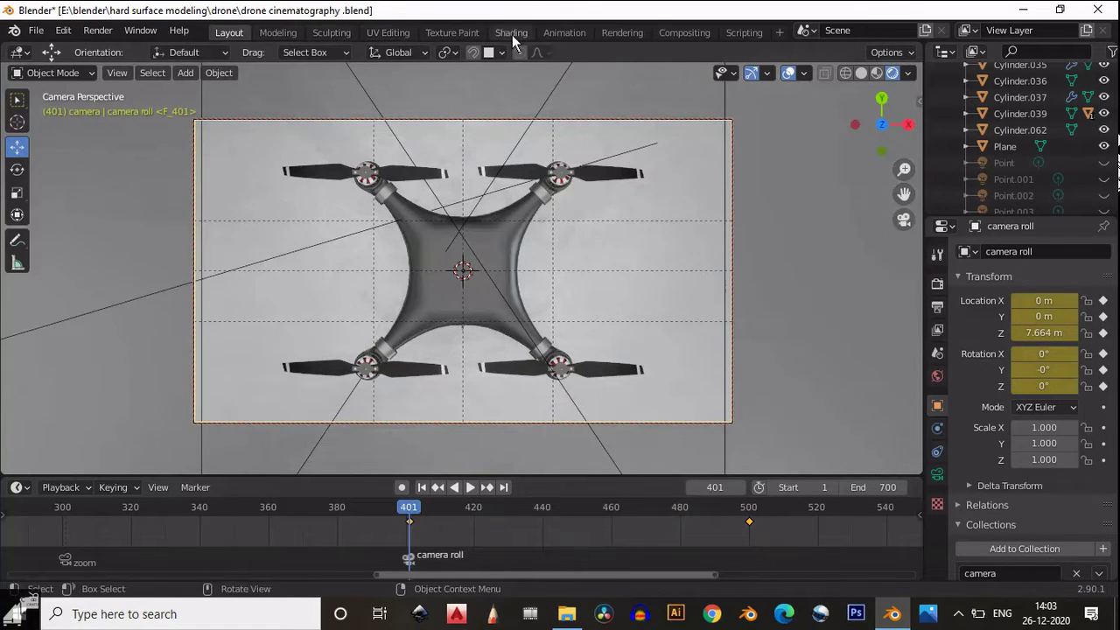
Step: At frame 500, lower the camera roll camera to a Z location of 2.8238 m and replace its location keyframes
left_click(408, 32)
scroll(287, 241, "down", 5)
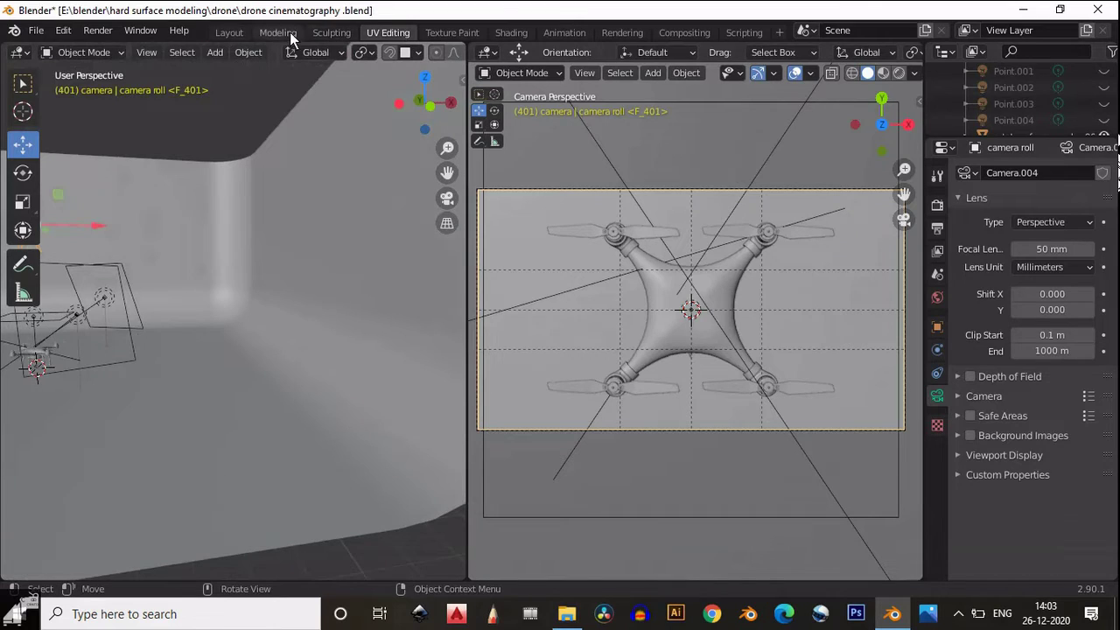
left_click(230, 33)
left_click(746, 513)
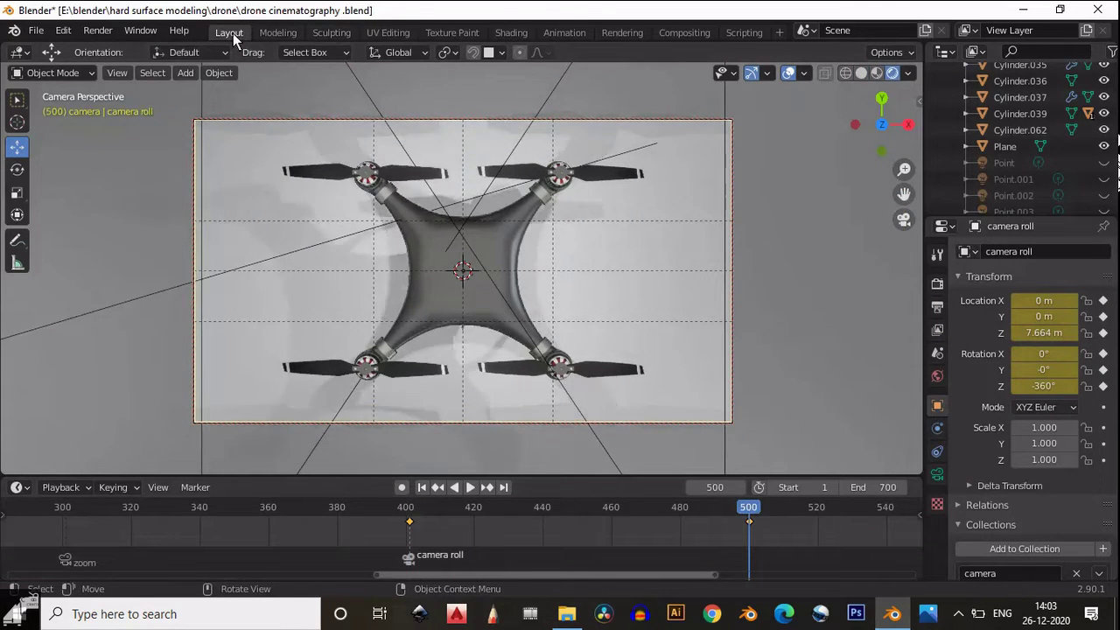
left_click(388, 33)
left_click_drag(143, 206, 142, 244)
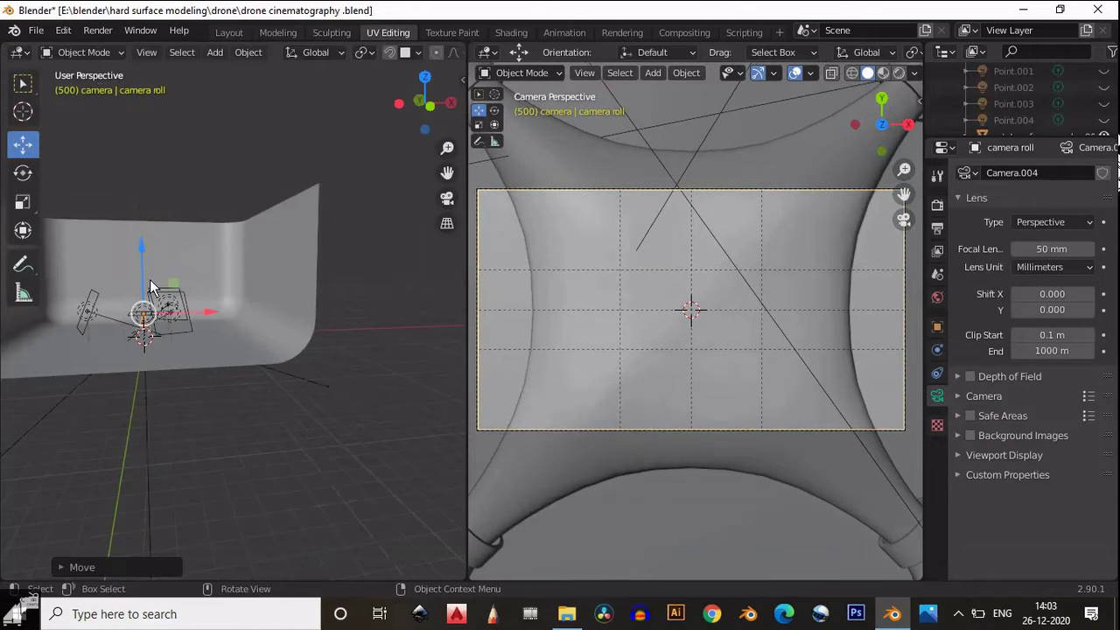
scroll(150, 279, "up", 1)
left_click(936, 332)
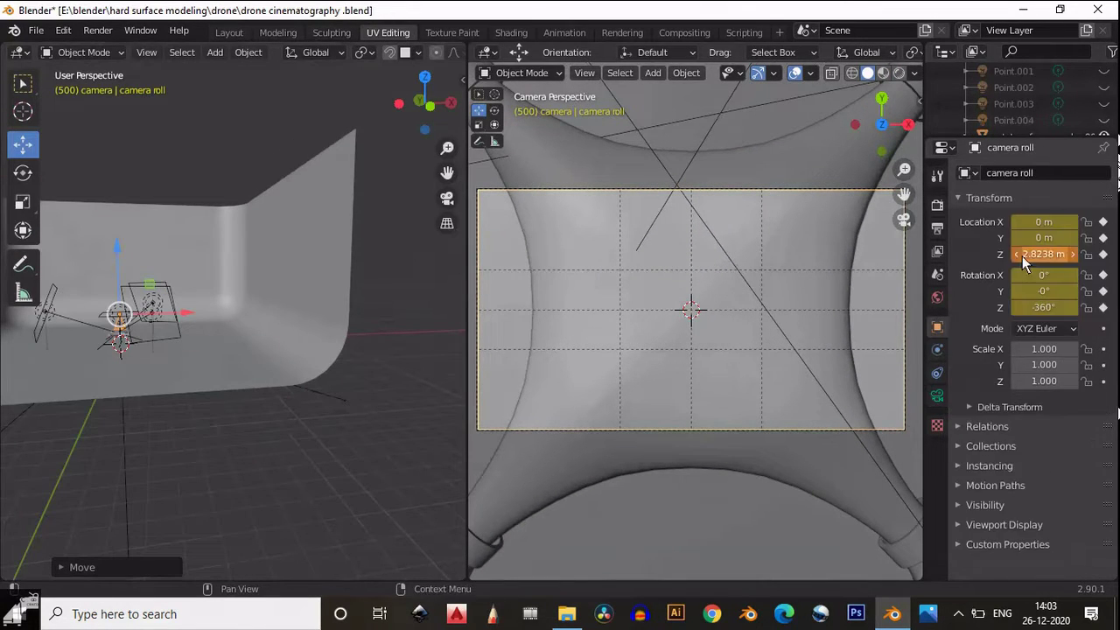
right_click(1023, 255)
left_click(1022, 255)
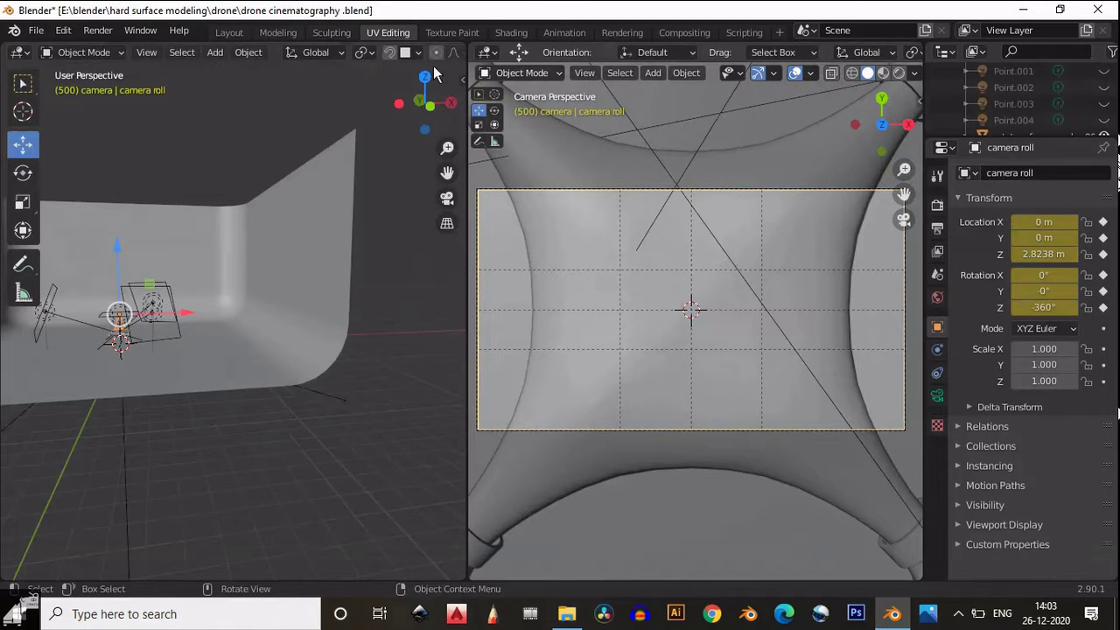
Step: Return to the Layout workspace and play the combined roll and downward move in rendered shading
left_click(236, 35)
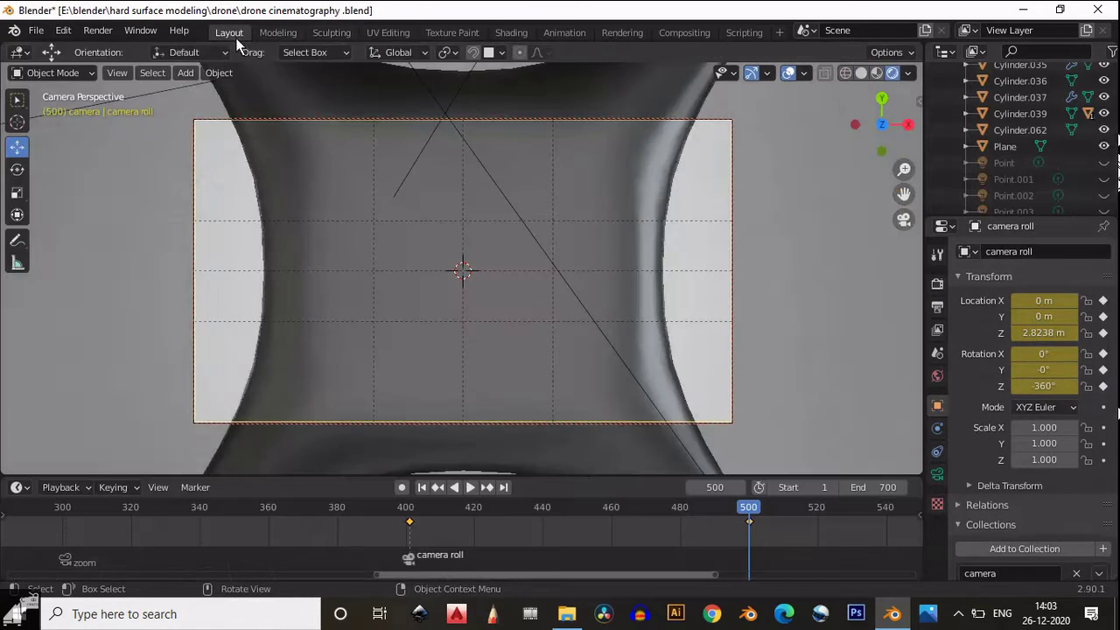
left_click(413, 509)
left_click(470, 488)
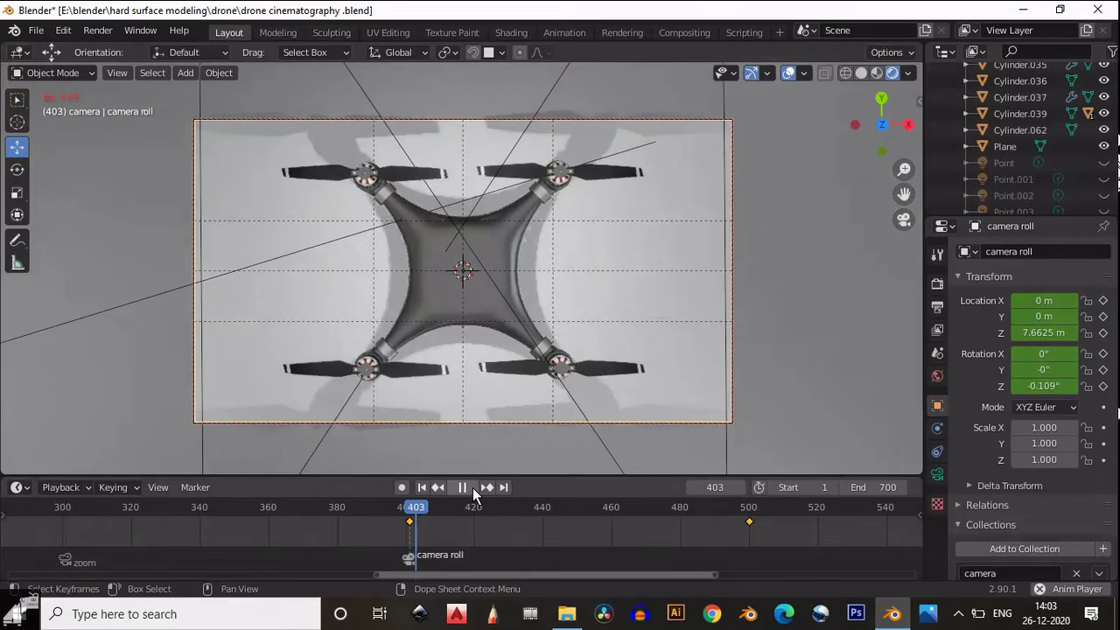
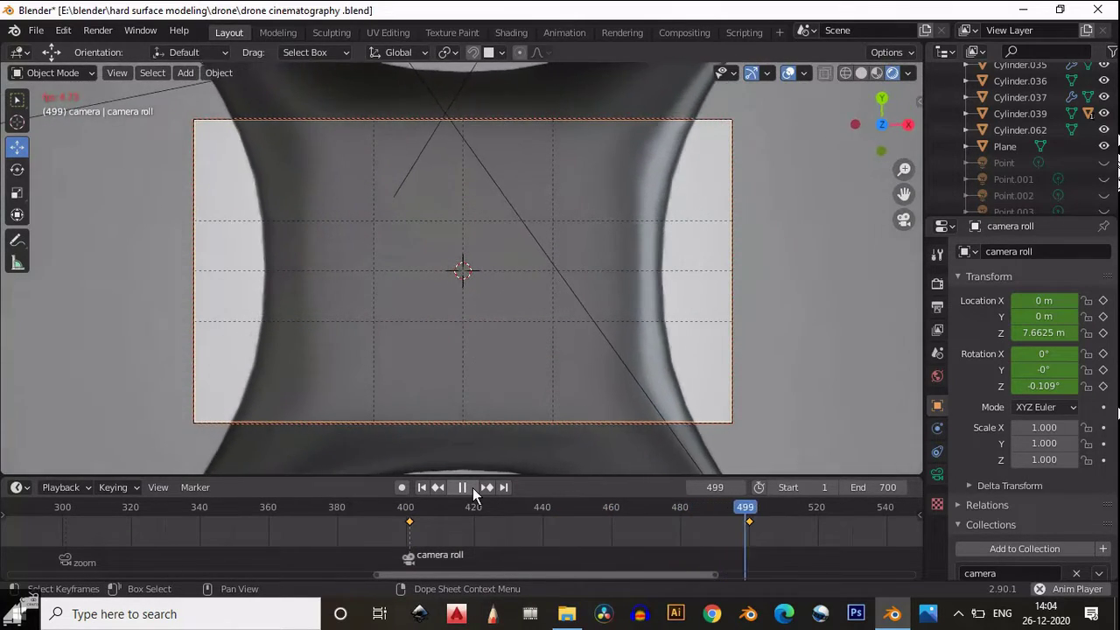
left_click(473, 488)
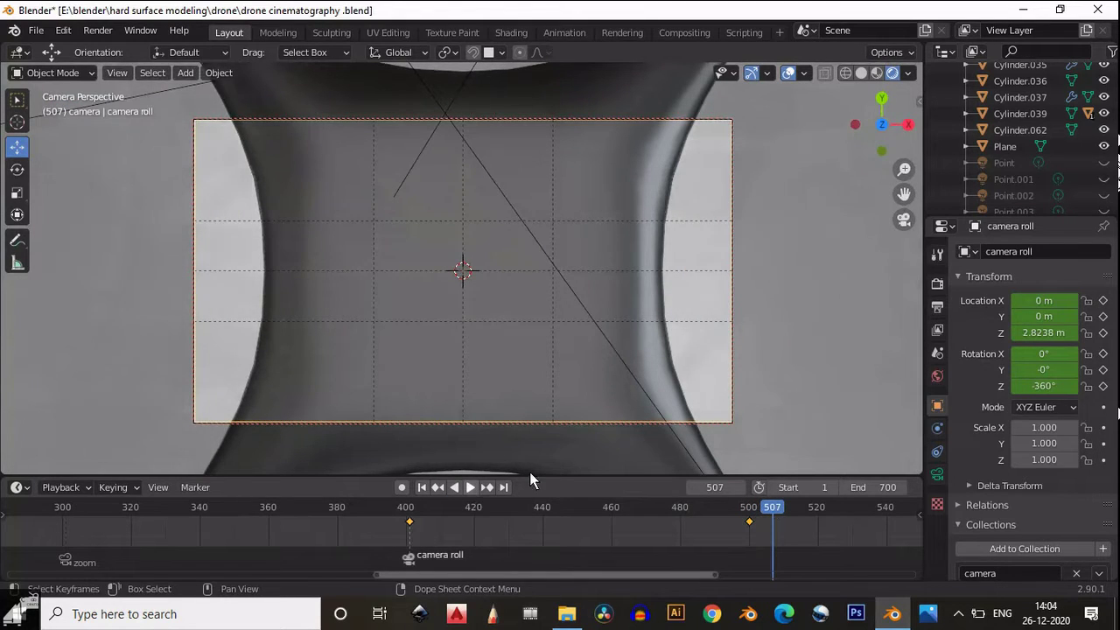
Step: Switch the viewport to solid shading and replay the combined roll and downward move from frame 401
left_click(861, 73)
left_click(411, 519)
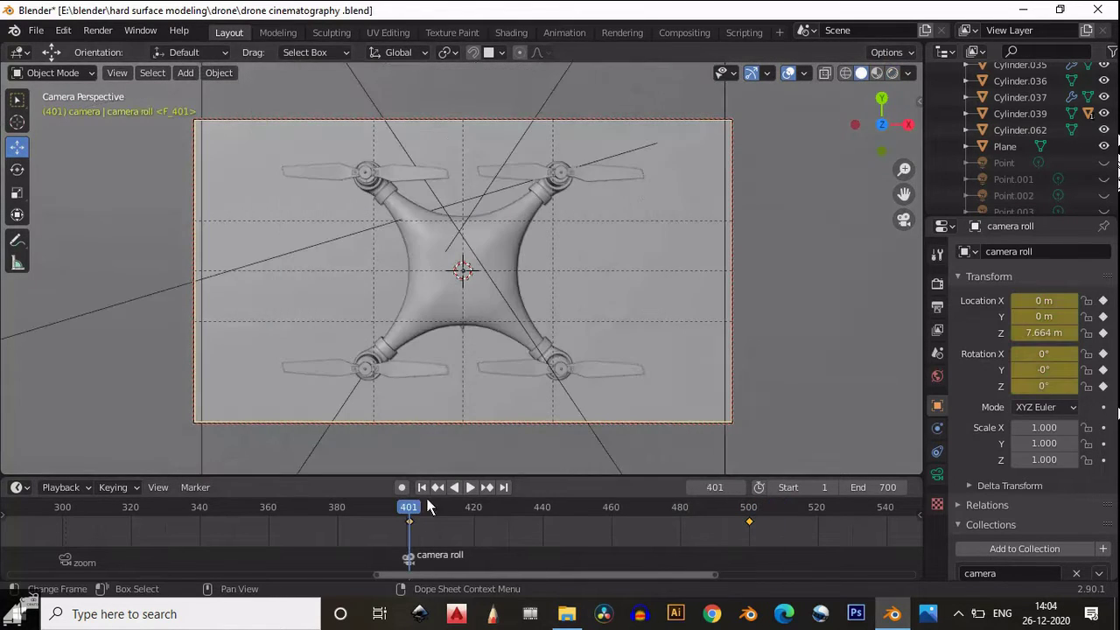
left_click(468, 488)
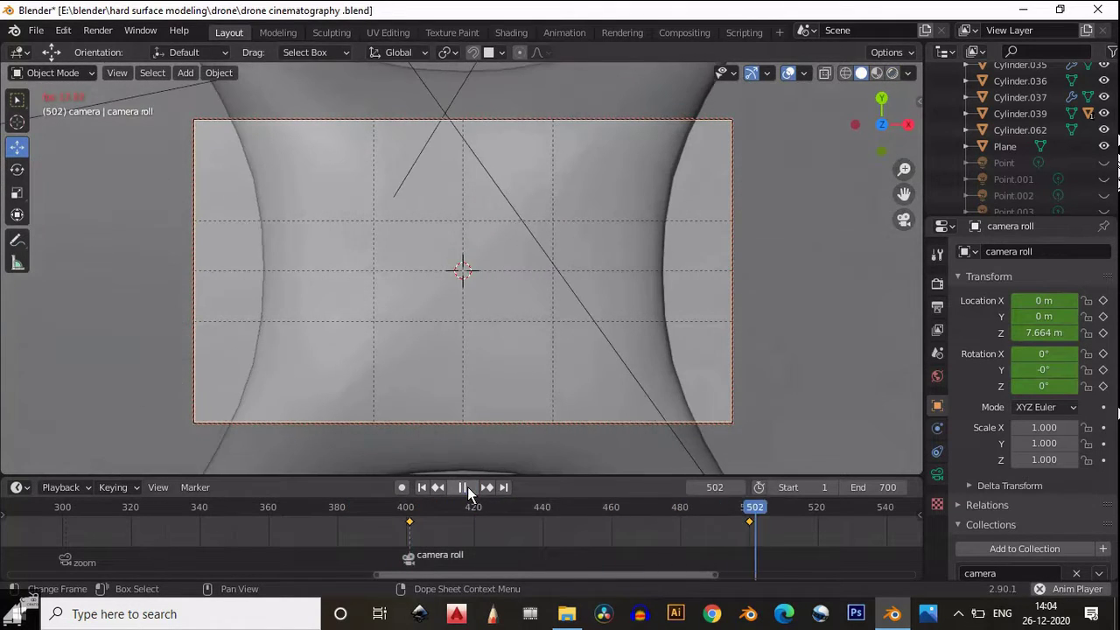
key("Escape")
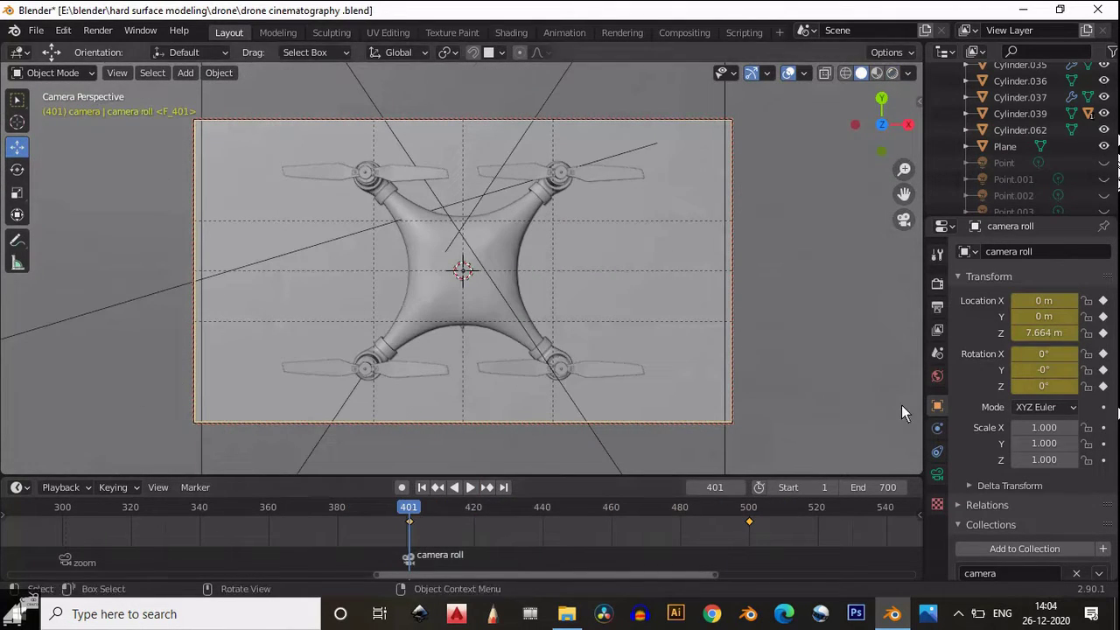
Step: At frame 500, set the camera roll camera's Z location to 7.664 m as at frame 401 and replace its location keyframes
left_click(1032, 335)
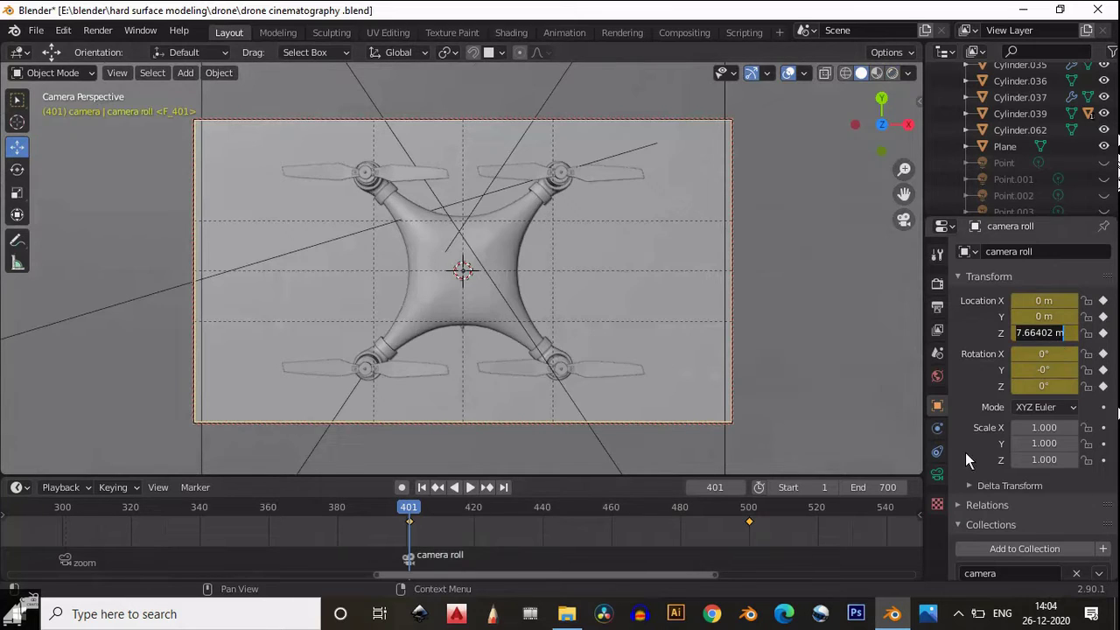
left_click(751, 511)
key("Left")
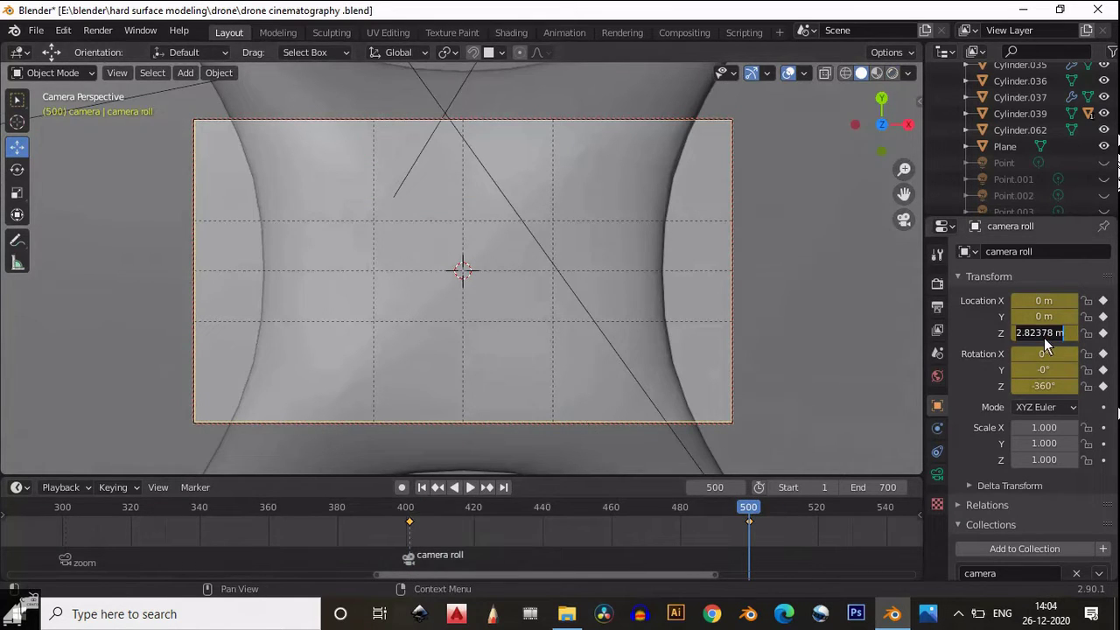
type("7.664 m")
right_click(1029, 335)
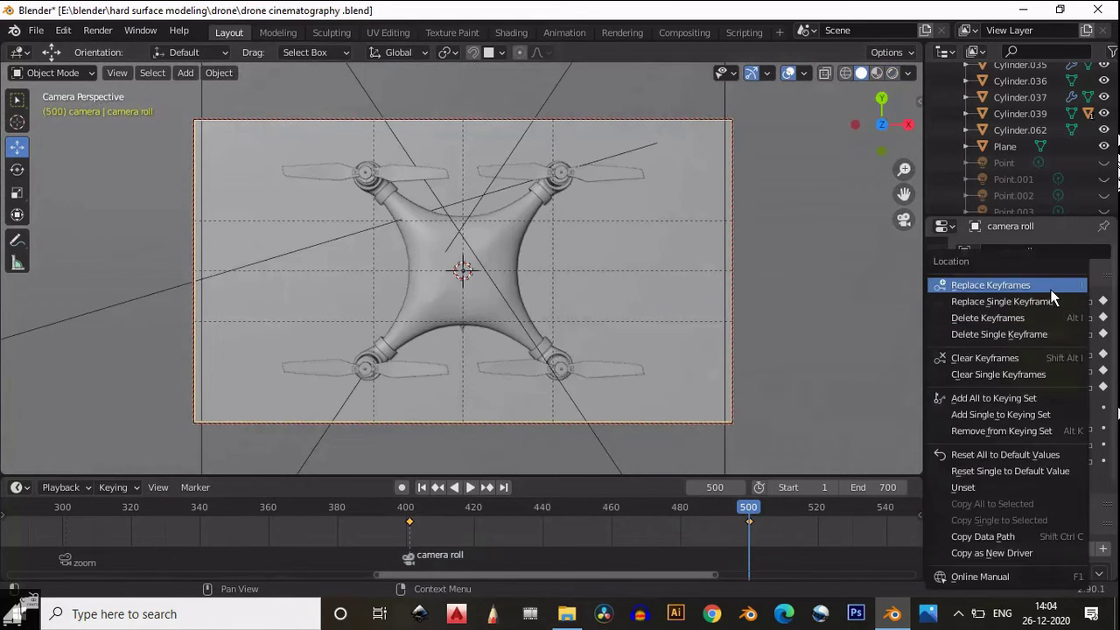
left_click(1051, 289)
Step: Play back the camera roll at constant height from frame 401 through the camera
left_click(412, 510)
left_click(470, 487)
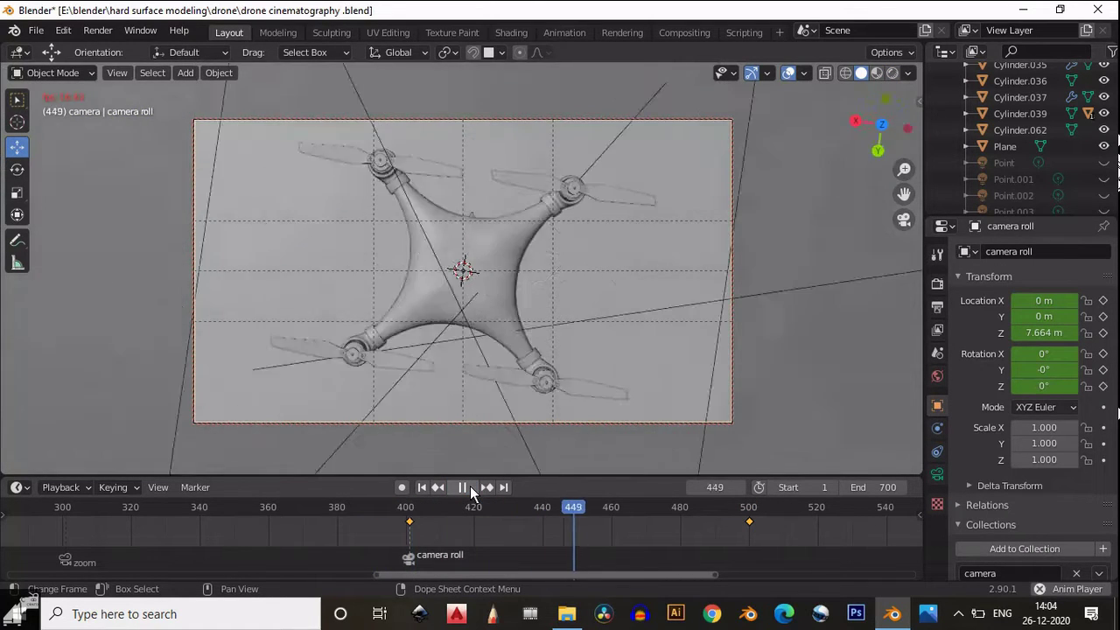
left_click(461, 486)
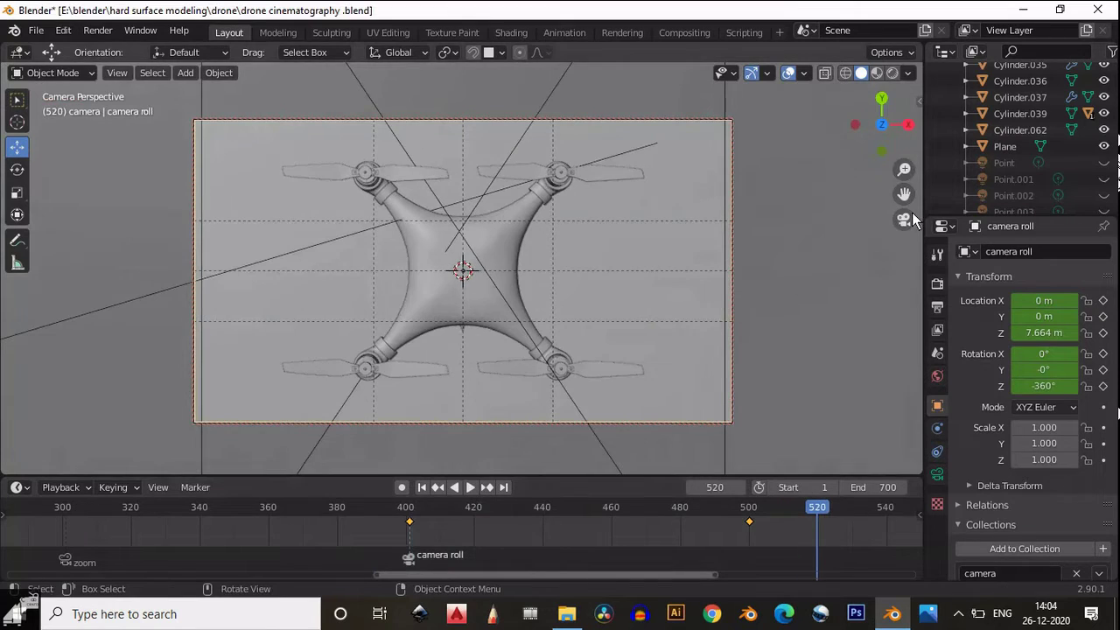
Step: Leave the camera view and hide the Plane backdrop object to see the camera above the drone
key("KP_0")
left_click(1104, 147)
middle_click_drag(491, 289, 402, 350)
Step: Play back the rolling camera from an outside perspective view and save the file
left_click(466, 487)
left_click(464, 487)
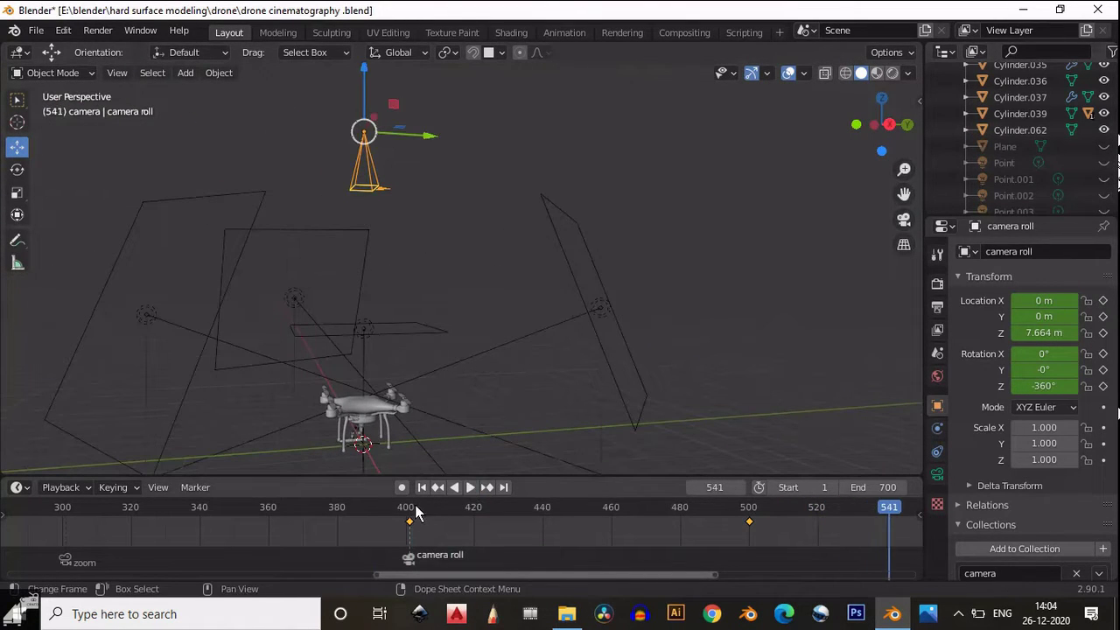
key("Down")
key("Down")
left_click(463, 487)
middle_click_drag(501, 407, 486, 489)
left_click(487, 487)
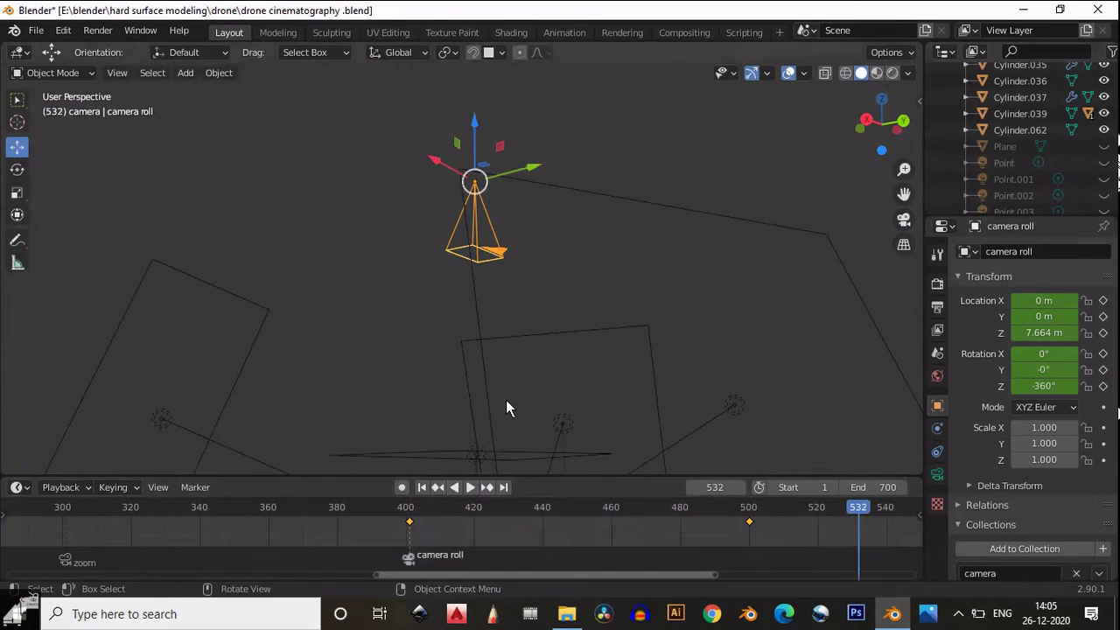
key("ctrl+s")
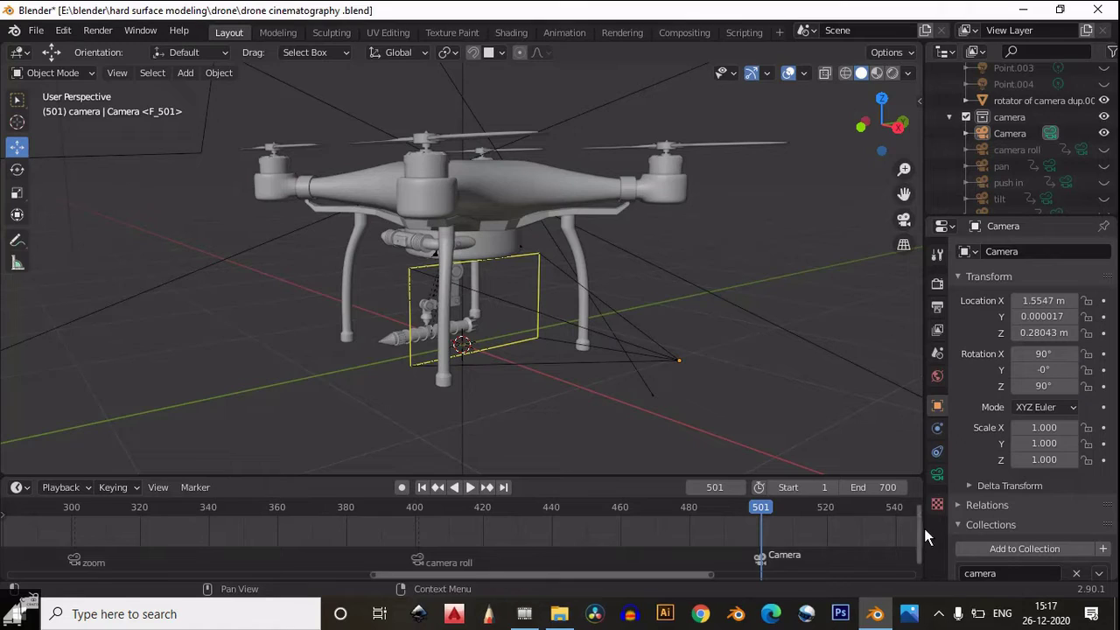
Step: Rename the new camera at frame 501 as tracking and look at the drone's underside through it
left_click(674, 359)
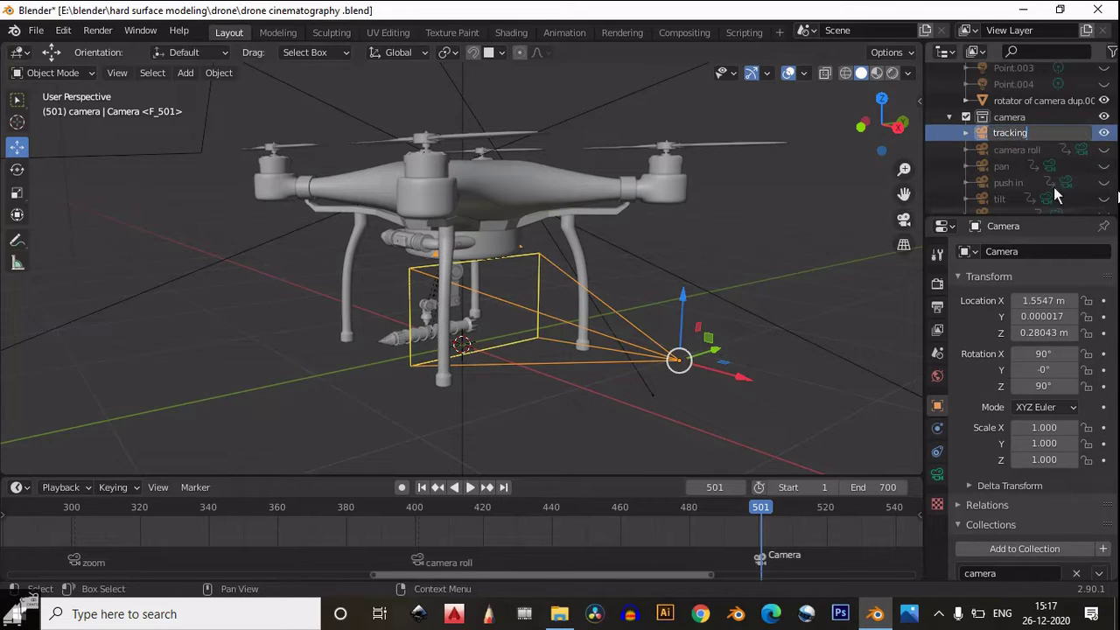
key("Return")
scroll(587, 331, "down", 4)
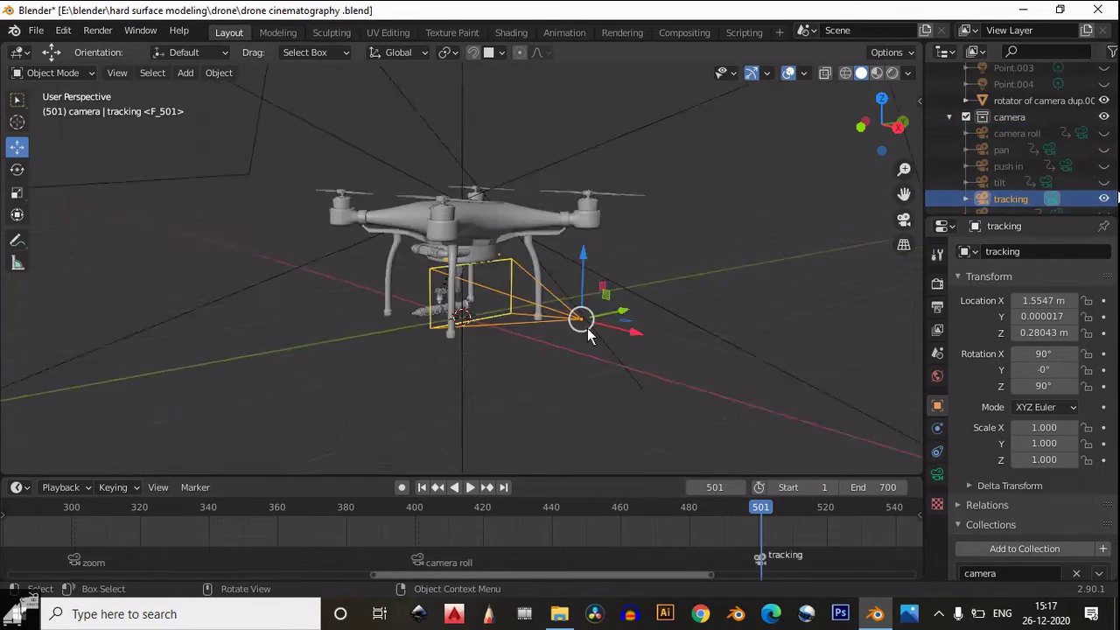
middle_click_drag(587, 332, 529, 337)
scroll(1038, 202, "up", 1)
scroll(632, 353, "up", 4)
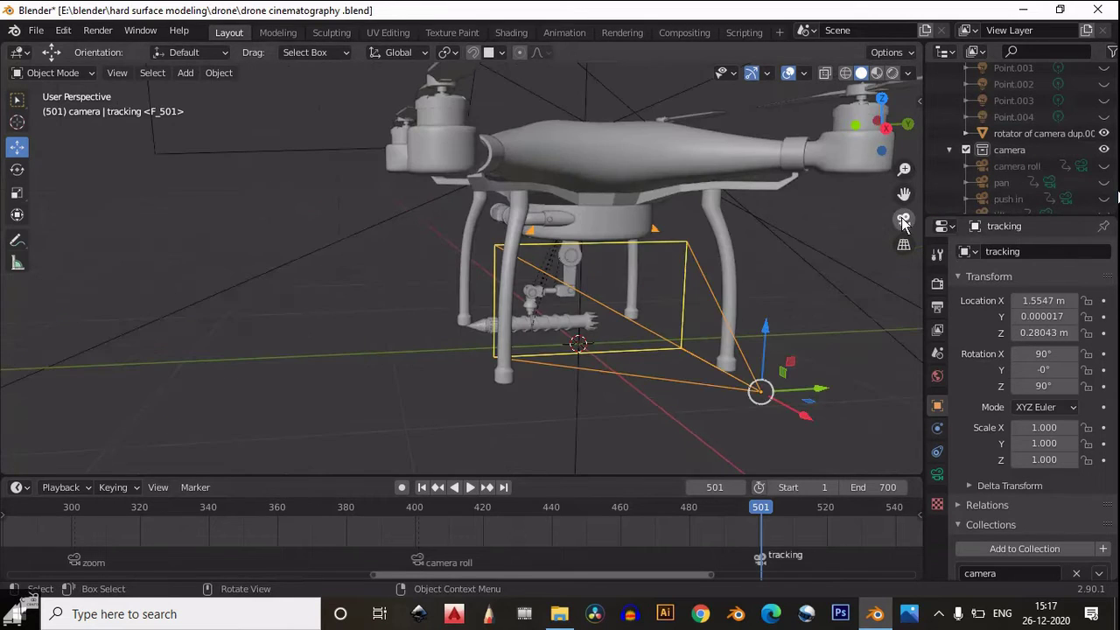
left_click(904, 220)
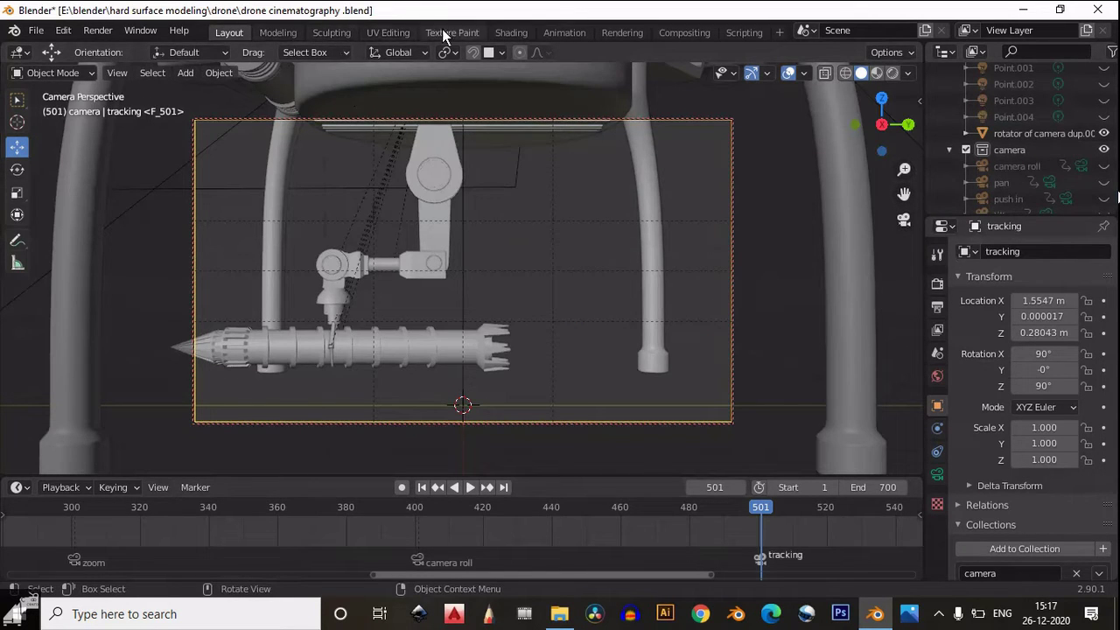
Step: In the UV Editing workspace, show the camera view beside a right orthographic view and raise the tracking camera to Z about 0.294 m
left_click(403, 35)
left_click(904, 219)
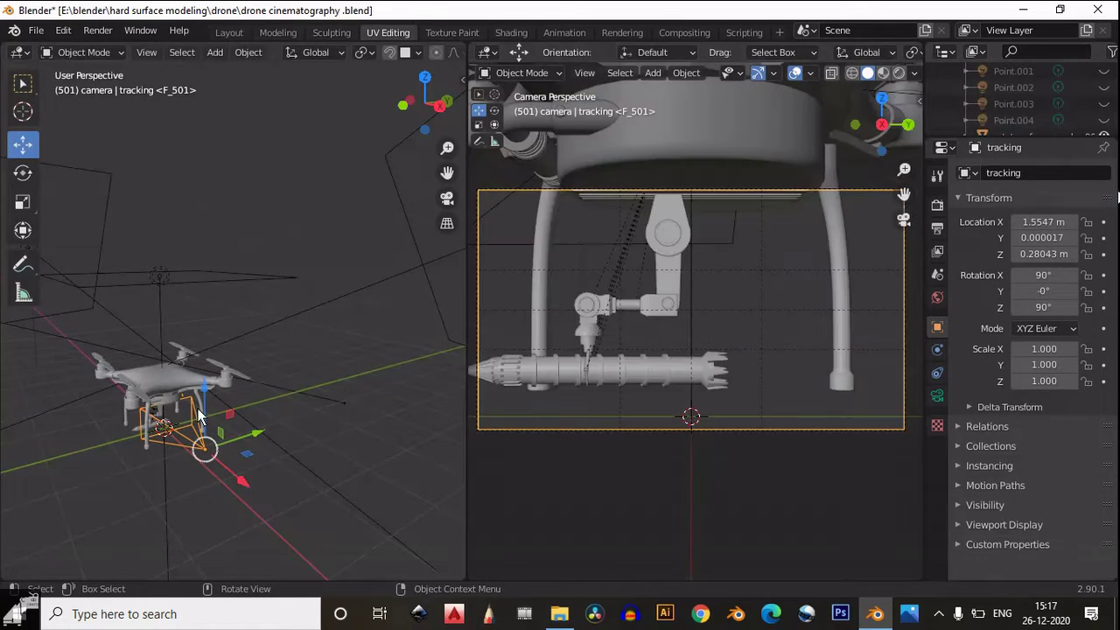
scroll(226, 317, "up", 3)
middle_click_drag(225, 317, 400, 130)
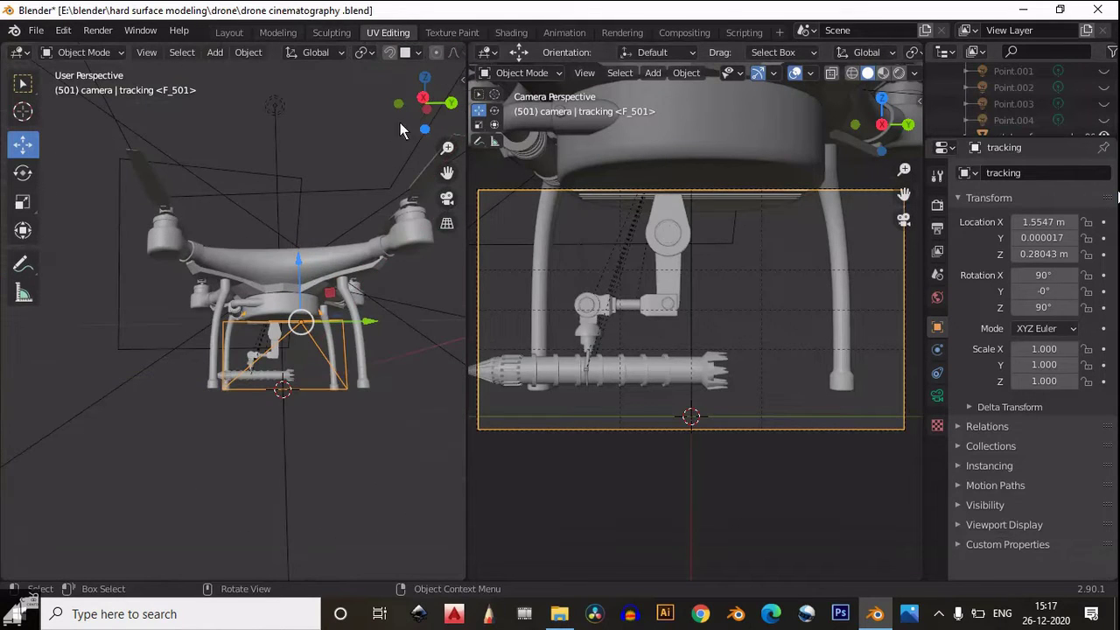
left_click(424, 101)
scroll(283, 359, "up", 3)
middle_click_drag(283, 359, 162, 290, "shift")
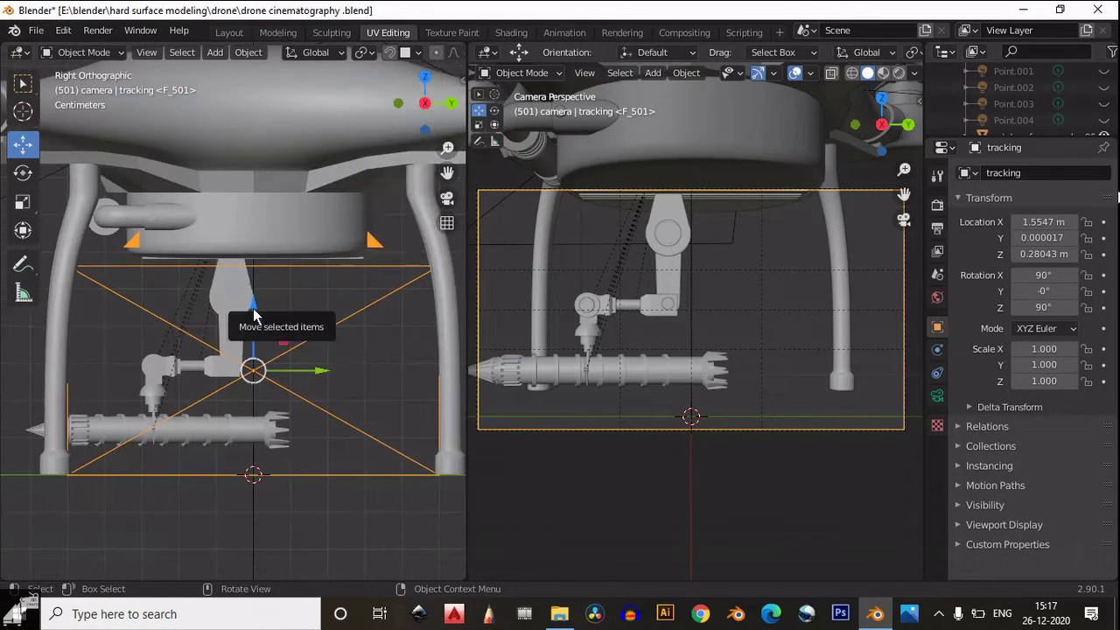
left_click_drag(254, 311, 256, 303)
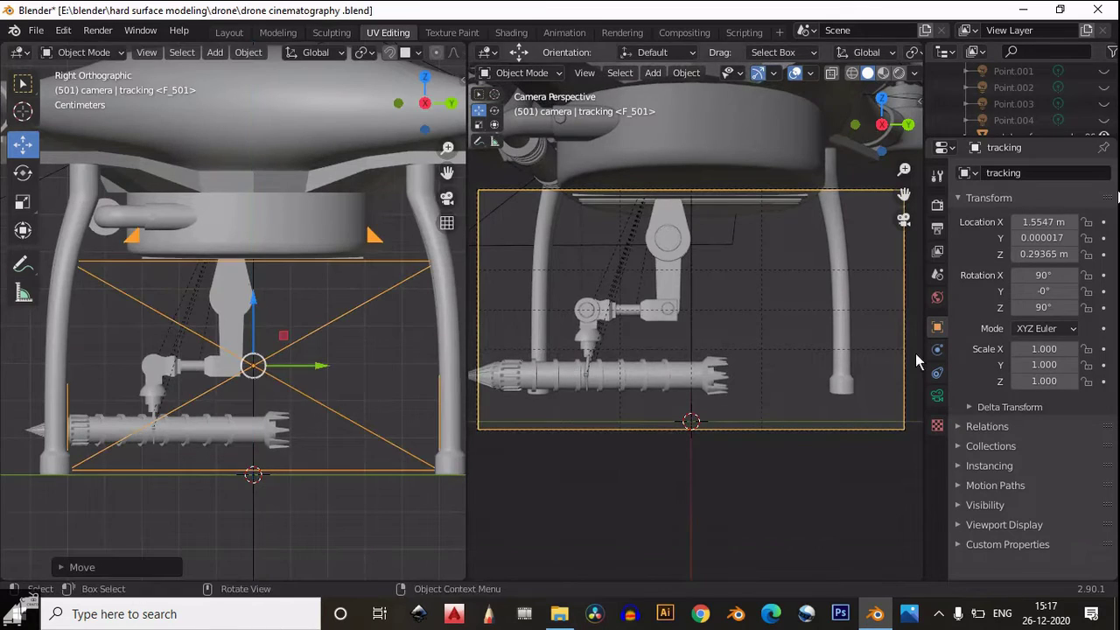
Step: In front orthographic view, try tilting the tracking camera and lowering it to ground level
left_click(399, 103)
scroll(269, 305, "down", 2)
middle_click_drag(269, 305, 113, 352, "shift")
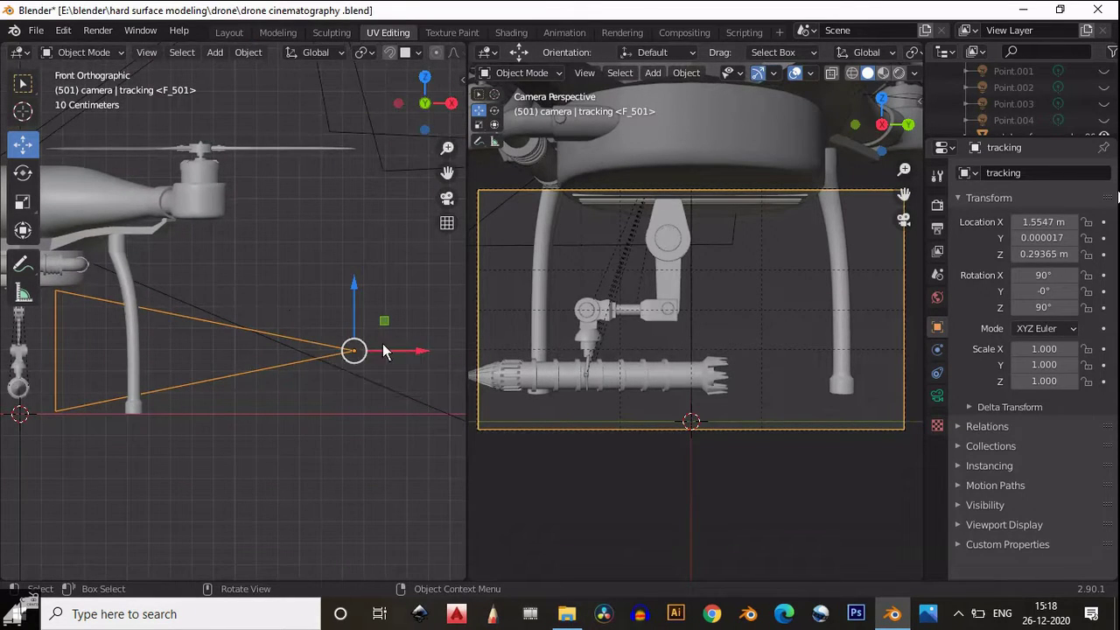
scroll(341, 345, "down", 2)
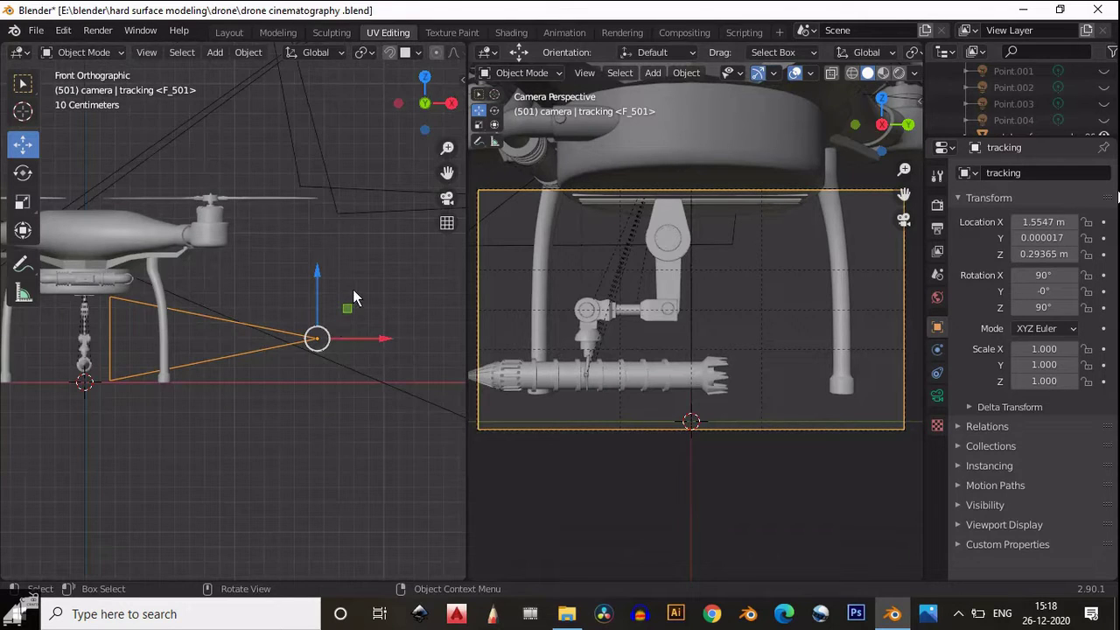
key("r")
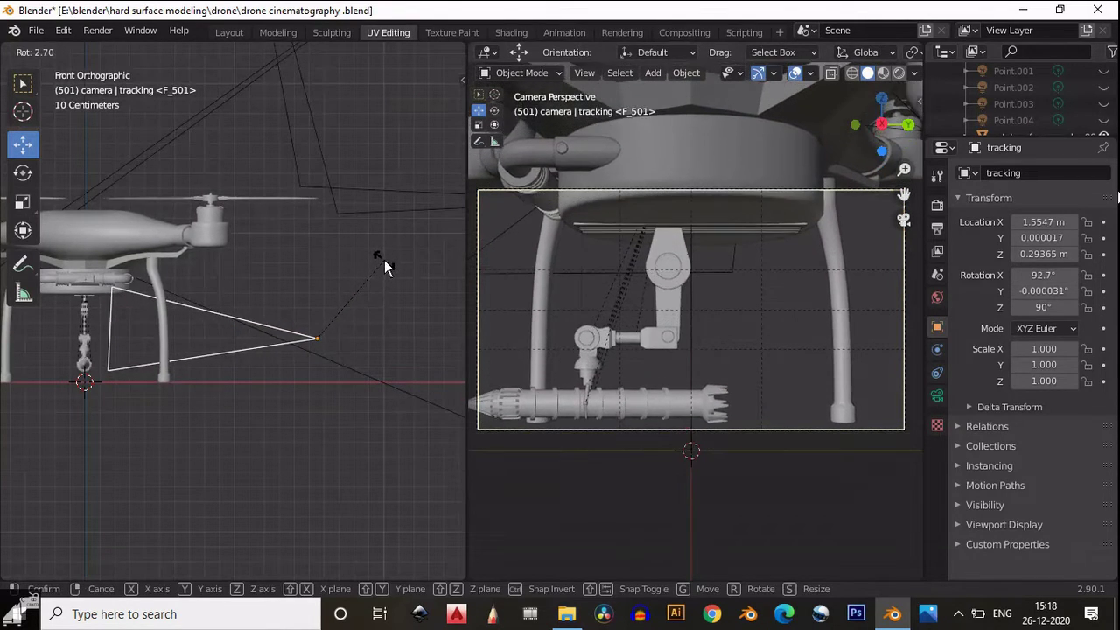
right_click(385, 260)
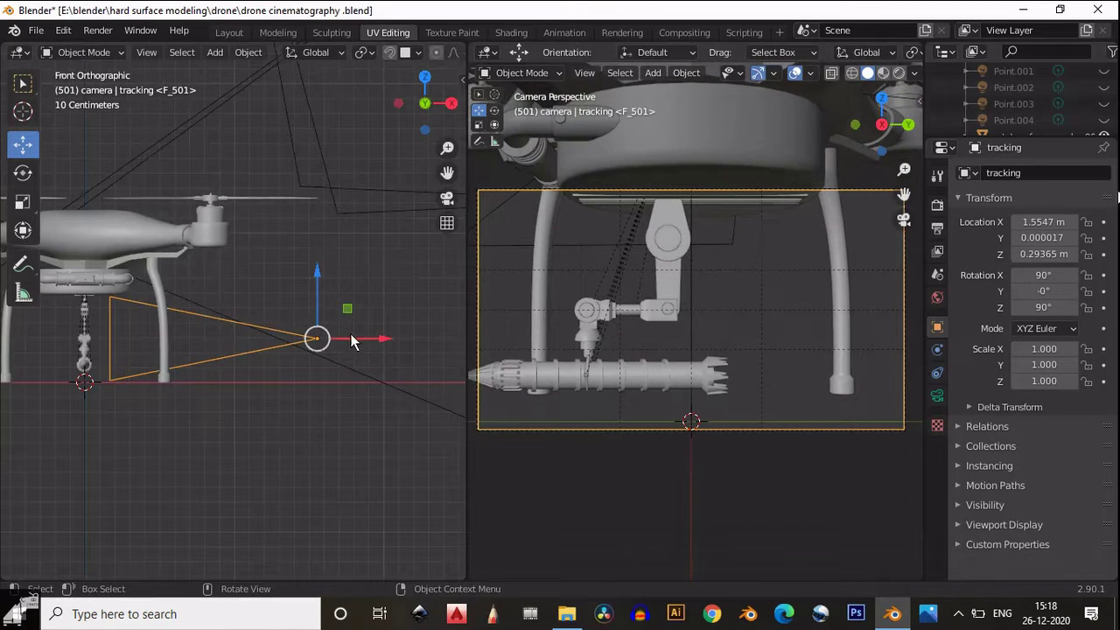
left_click_drag(320, 276, 356, 319)
key("r")
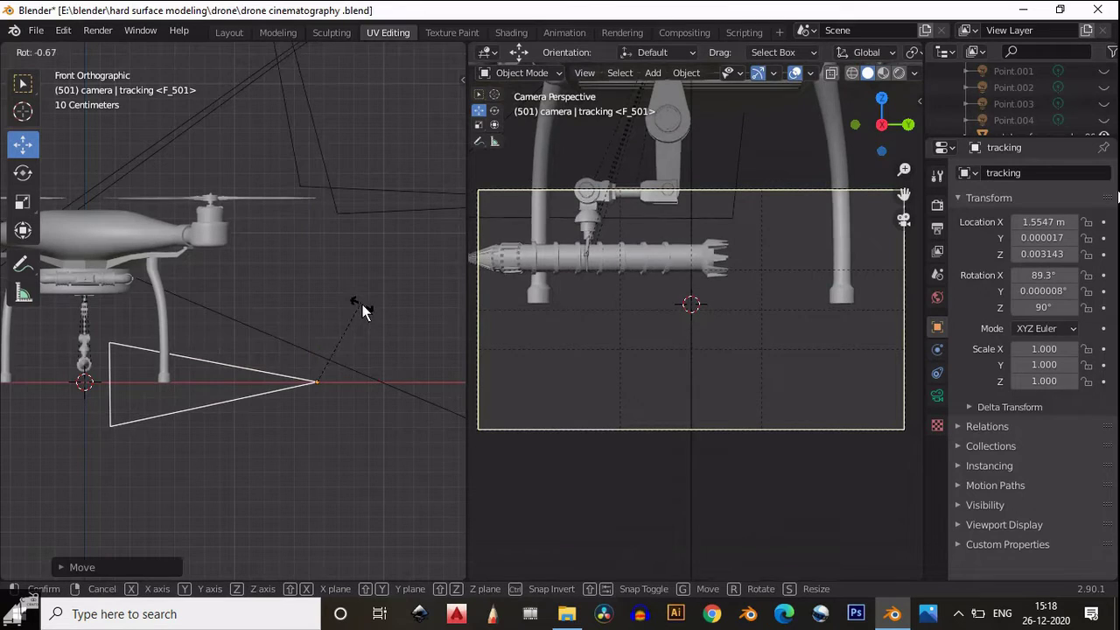
right_click(362, 330)
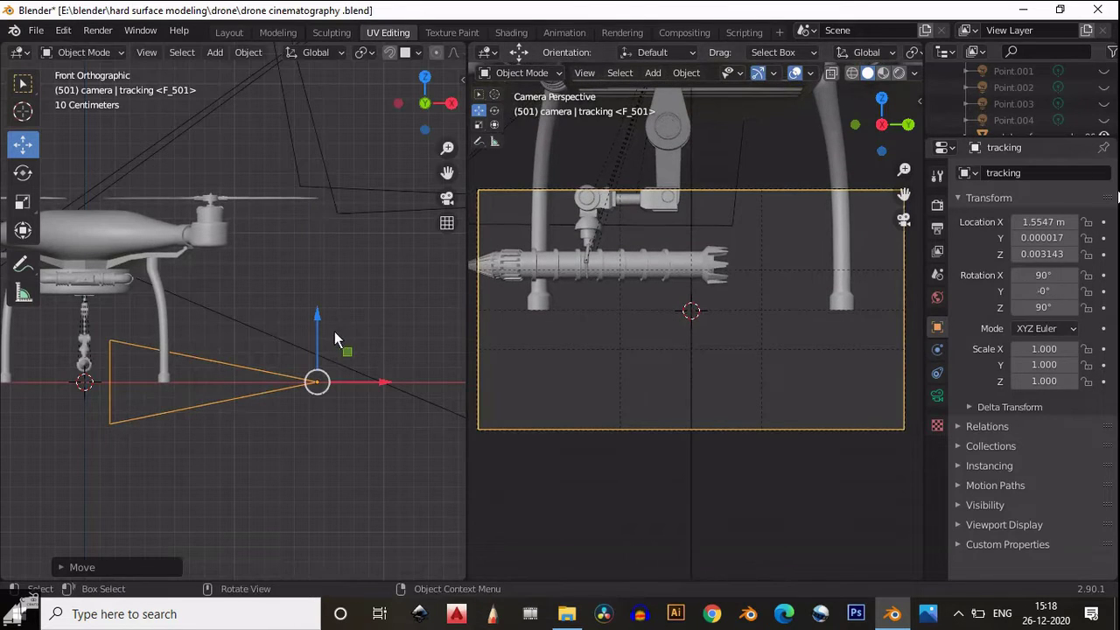
Step: Raise the tracking camera to a Z location of about 0.288 m
left_click_drag(322, 326, 329, 289)
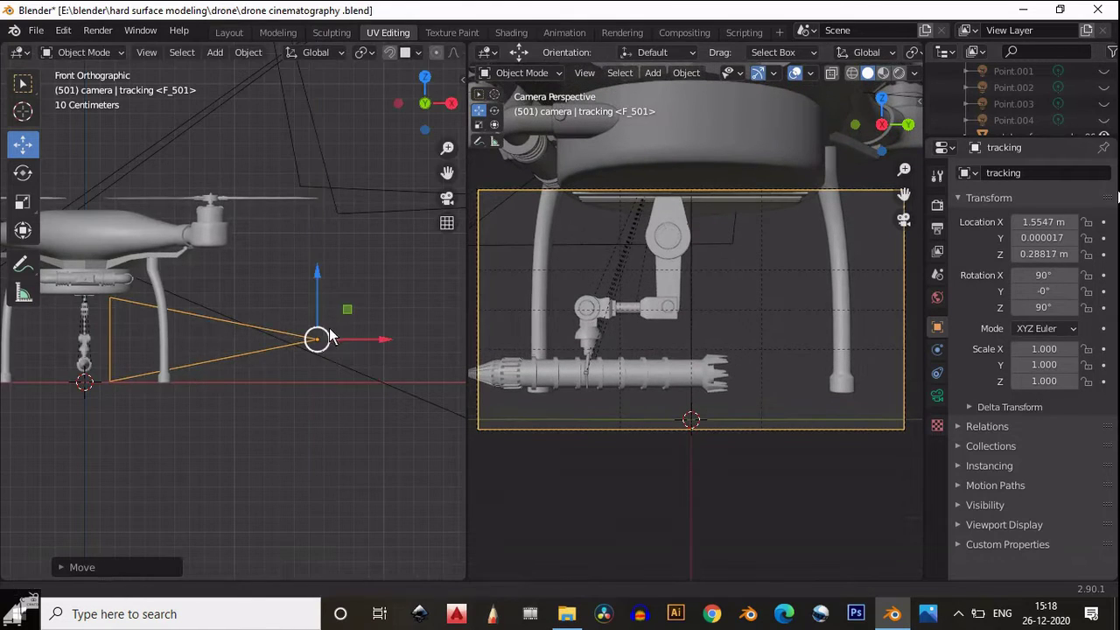
scroll(331, 337, "up", 2)
scroll(346, 333, "up", 1)
Step: Unhide the Plane backdrop object behind the drone
scroll(1062, 123, "down", 3)
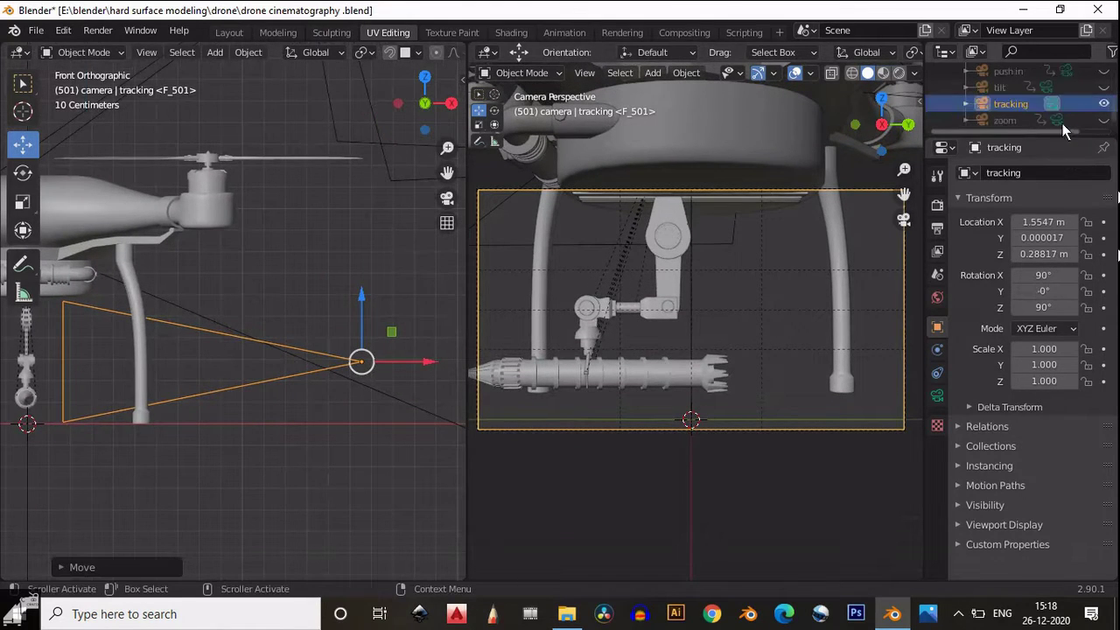
scroll(1114, 113, "down", 3)
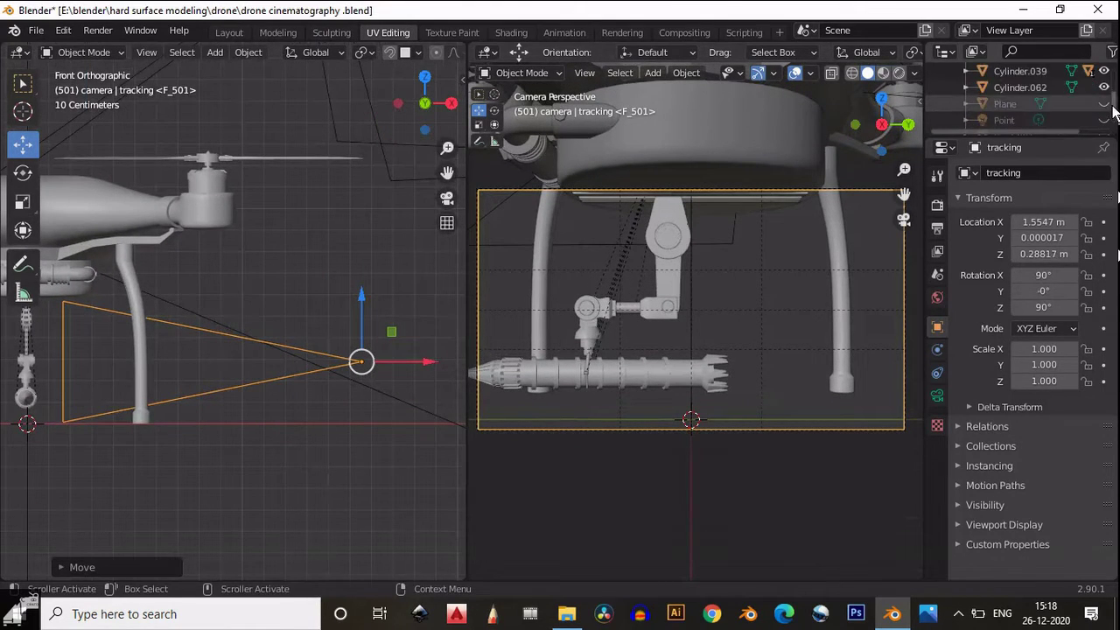
left_click(1105, 103)
scroll(231, 353, "down", 5)
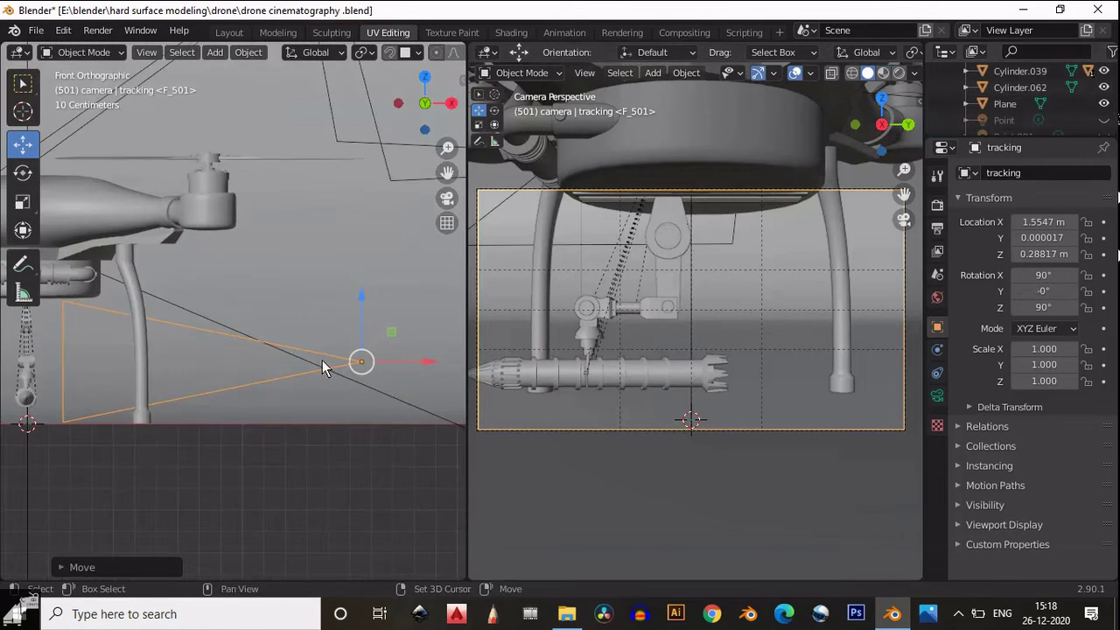
Step: Tilt the tracking camera slightly upward to an X rotation of about 91.2°
scroll(368, 370, "up", 3)
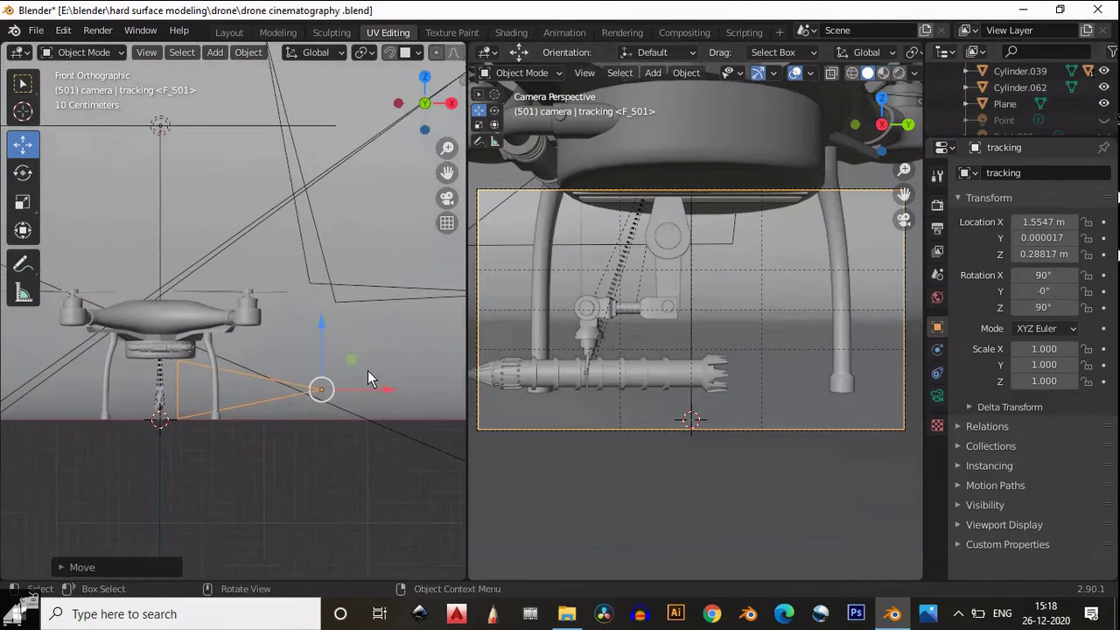
key("r")
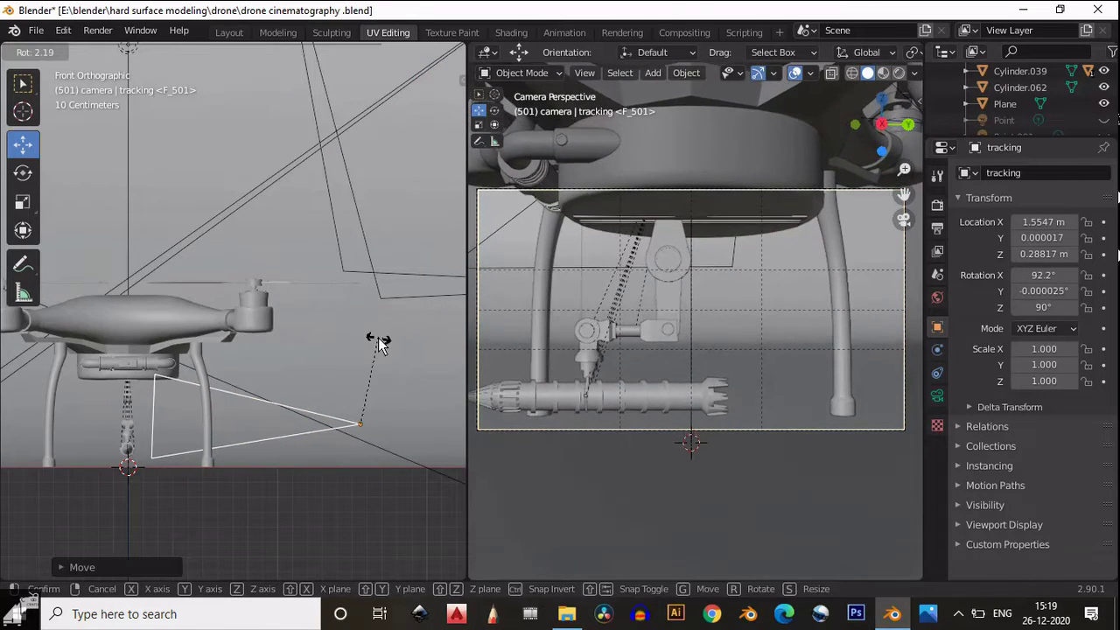
left_click(318, 281)
middle_click_drag(336, 369, 322, 305, "shift")
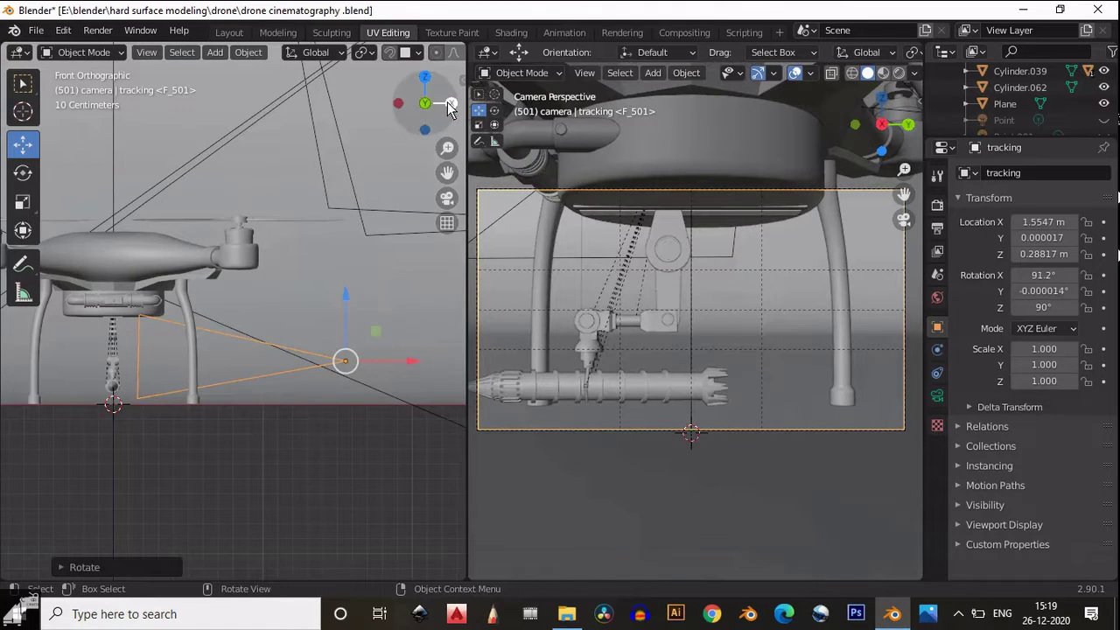
Step: Lower the tracking camera to a Z location of about 0.265 m
scroll(400, 105, "up", 5)
scroll(109, 309, "down", 5)
scroll(258, 380, "up", 3)
scroll(394, 324, "down", 1)
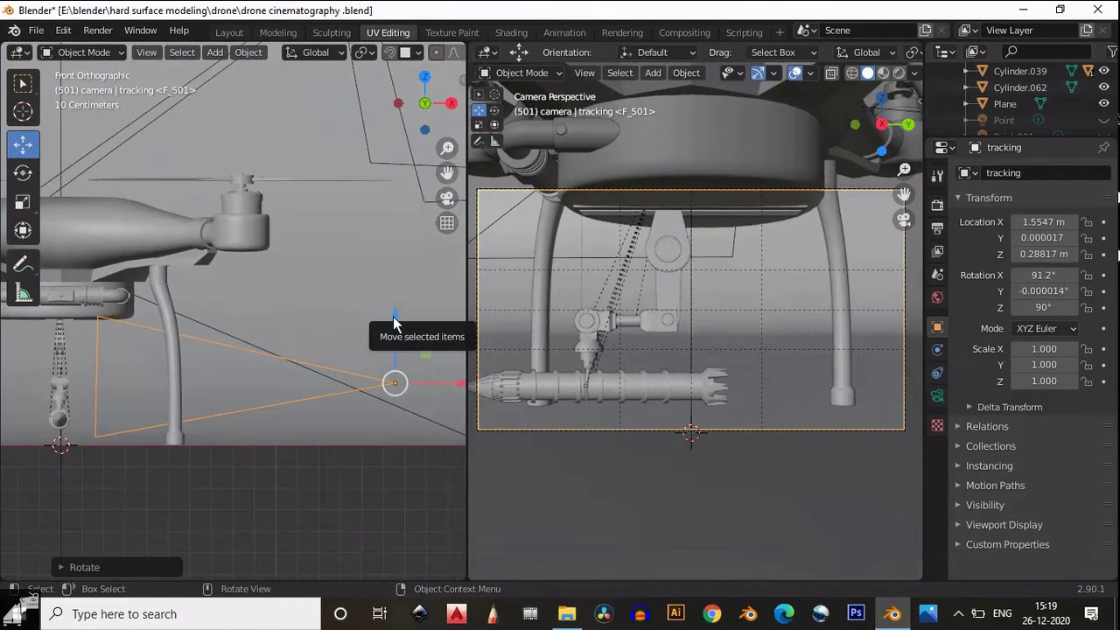
left_click_drag(394, 324, 392, 324)
scroll(385, 350, "down", 2)
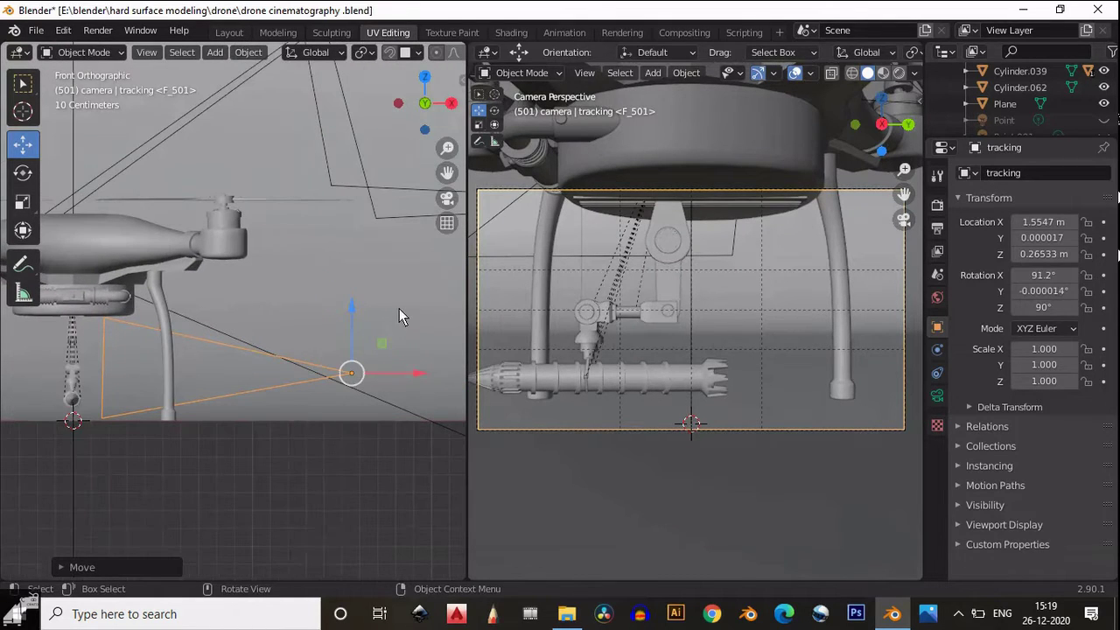
Step: Move the tracking camera closer to the drone, to an X location of about 1.31 m
key("r")
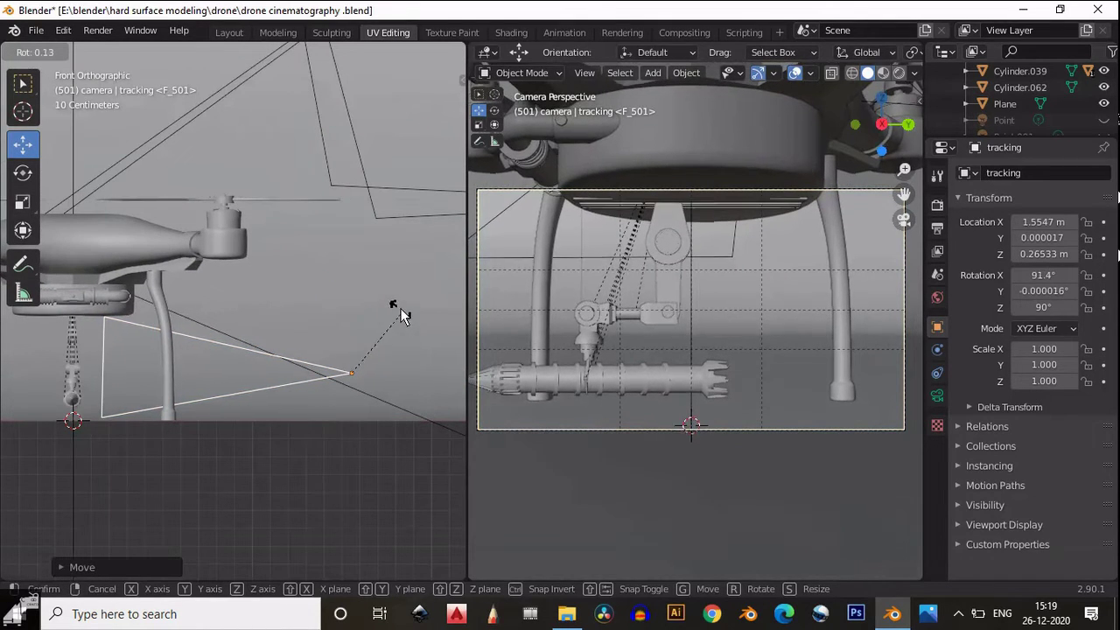
left_click(379, 327)
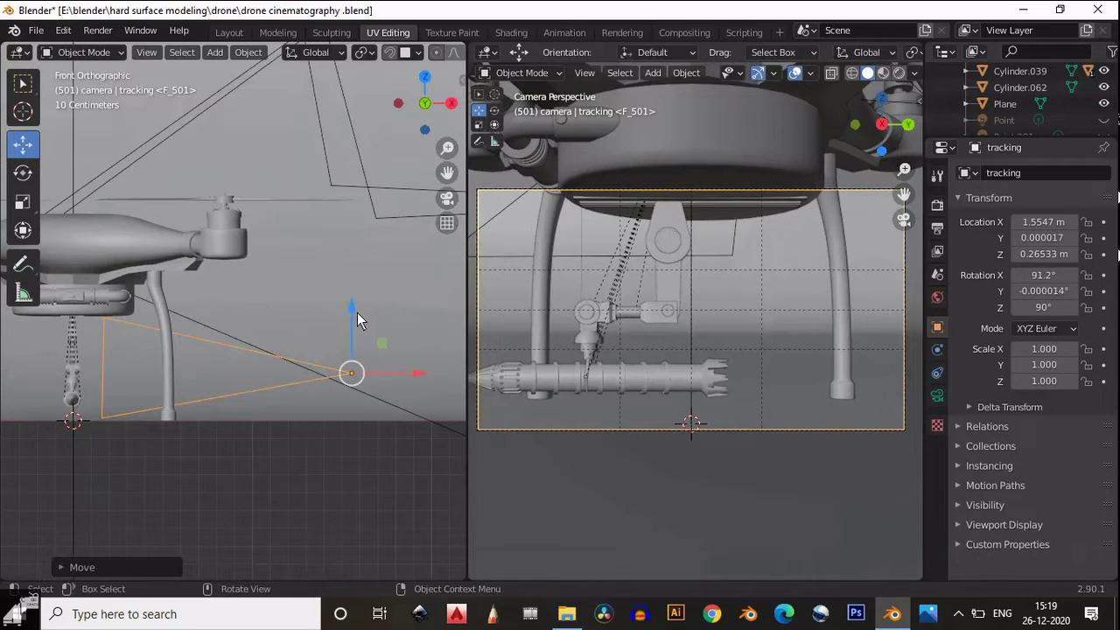
left_click_drag(347, 312, 368, 315)
left_click_drag(416, 368, 374, 372)
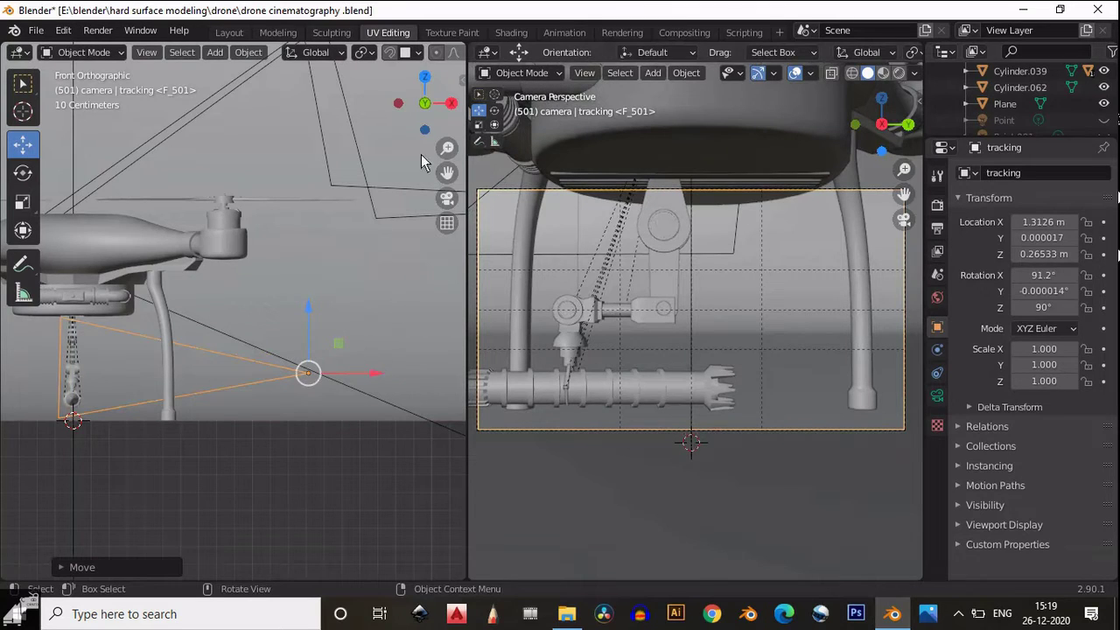
Step: Shift the tracking camera sideways along Y to about 0.095 m, checking its placement from the top view
middle_click_drag(367, 226, 175, 397)
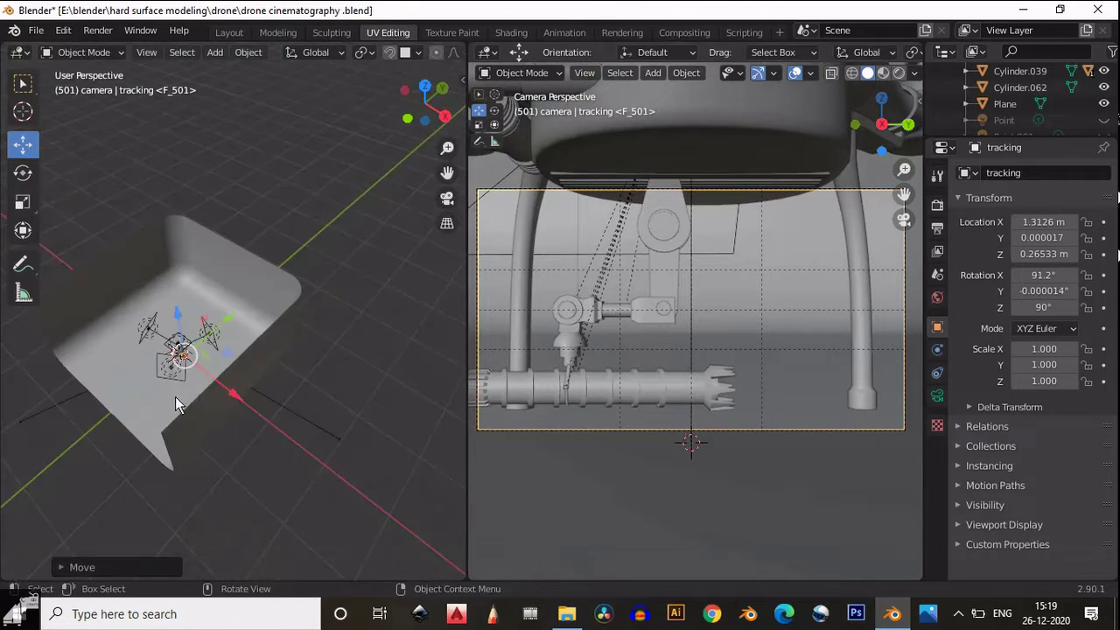
scroll(179, 403, "up", 5)
scroll(179, 407, "down", 5)
mouse_move(271, 364)
left_mouse_down()
mouse_move(258, 378)
mouse_move(268, 367)
left_mouse_up()
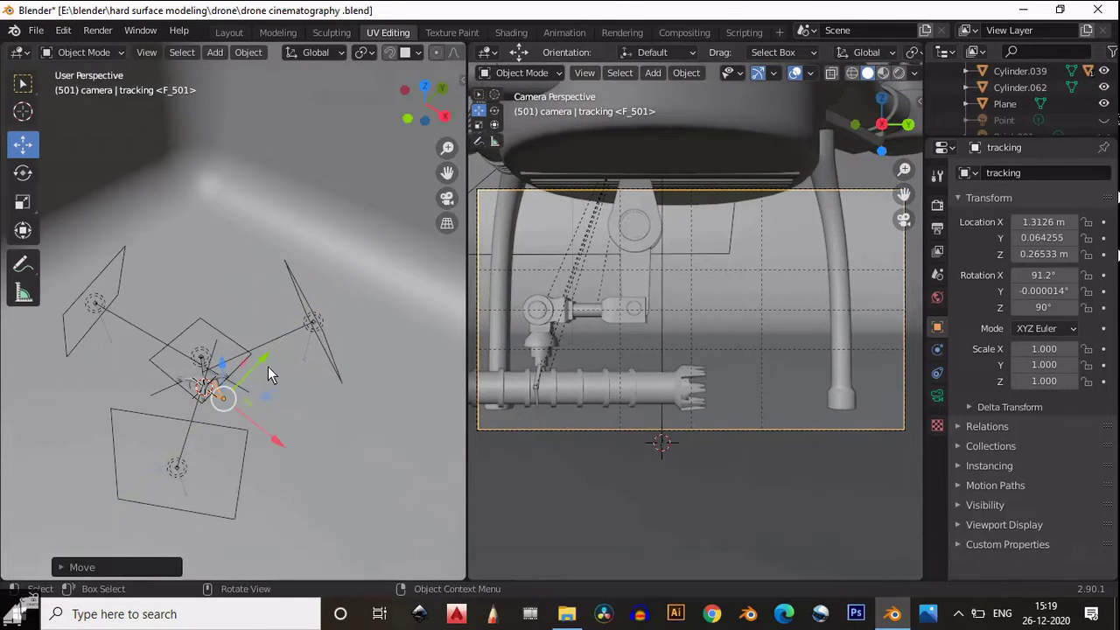
left_click(419, 104)
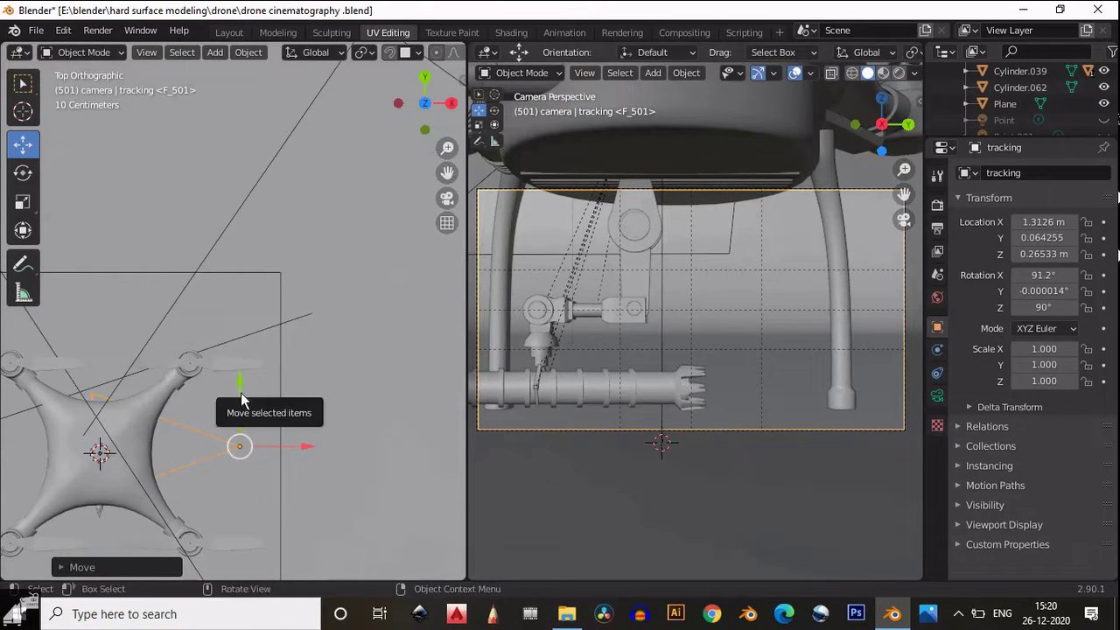
left_click_drag(240, 360, 241, 382)
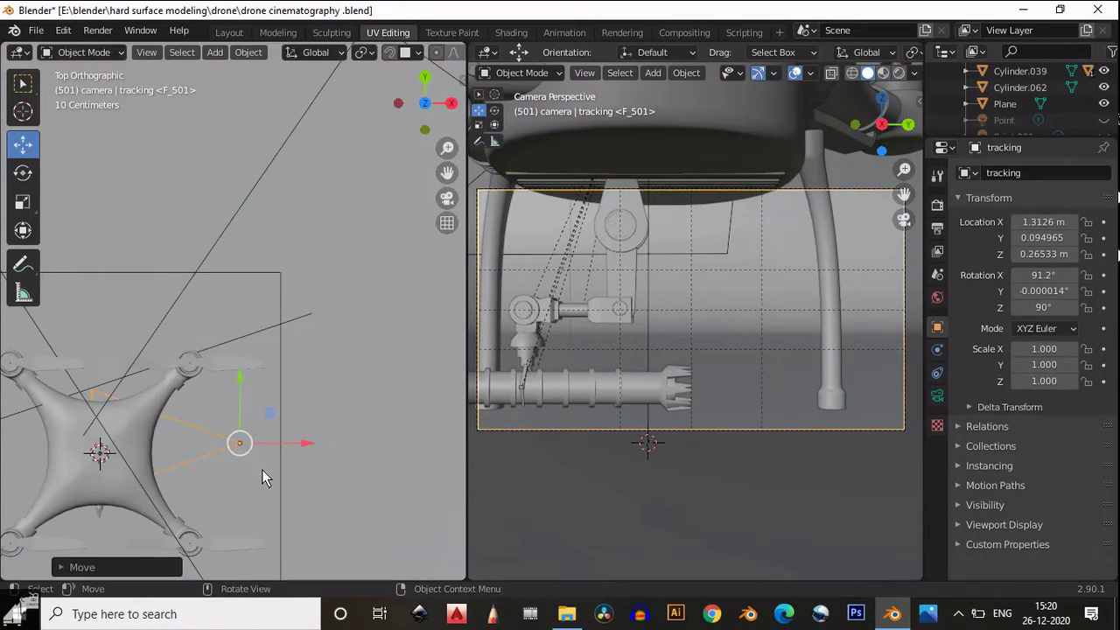
Step: Return to the Layout workspace and insert location and rotation keyframes for the tracking camera at frame 501
middle_click_drag(262, 469, 149, 262)
scroll(719, 293, "down", 2)
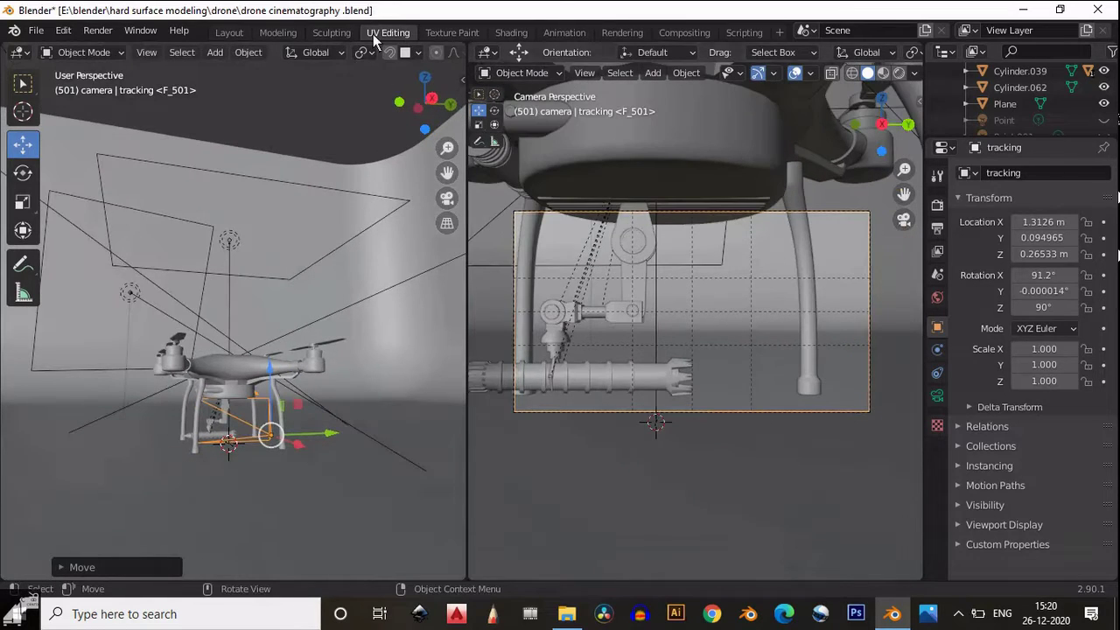
left_click(230, 32)
right_click(1063, 318)
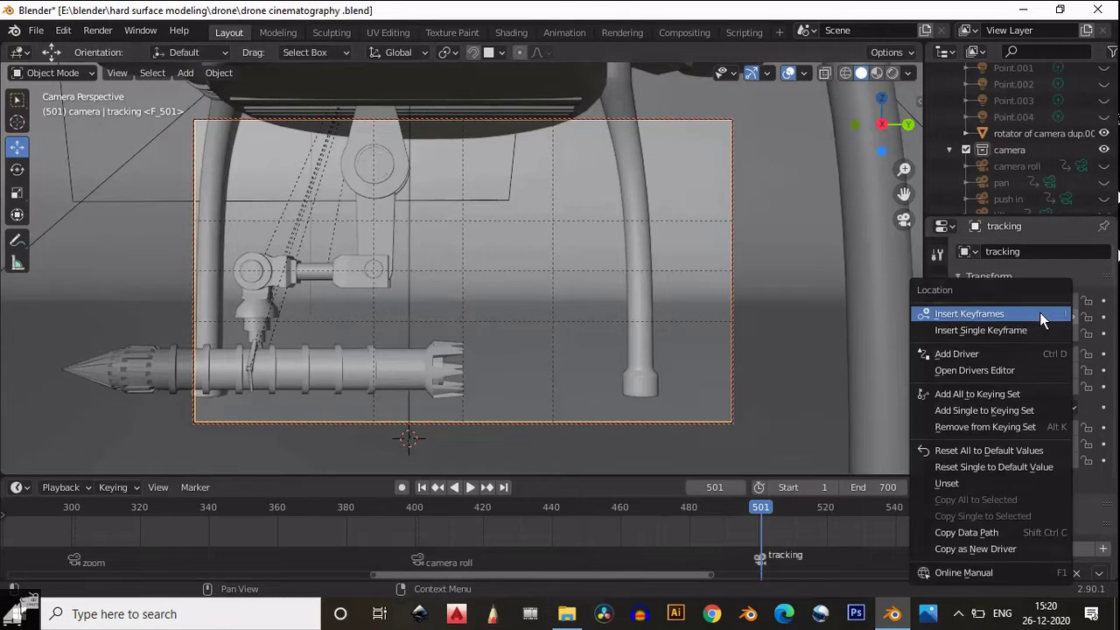
left_click(1040, 312)
right_click(1043, 376)
left_click(1022, 312)
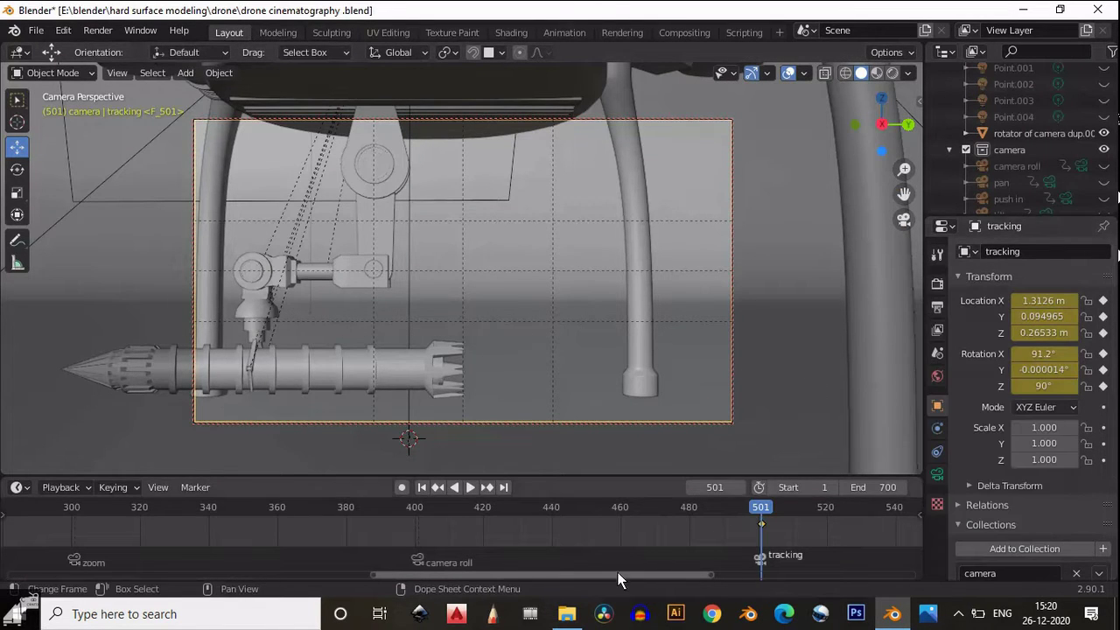
Step: Go to frame 600 and, in the UV Editing workspace, shift the tracking camera along Y to about -0.25 m
left_click_drag(626, 577, 834, 571)
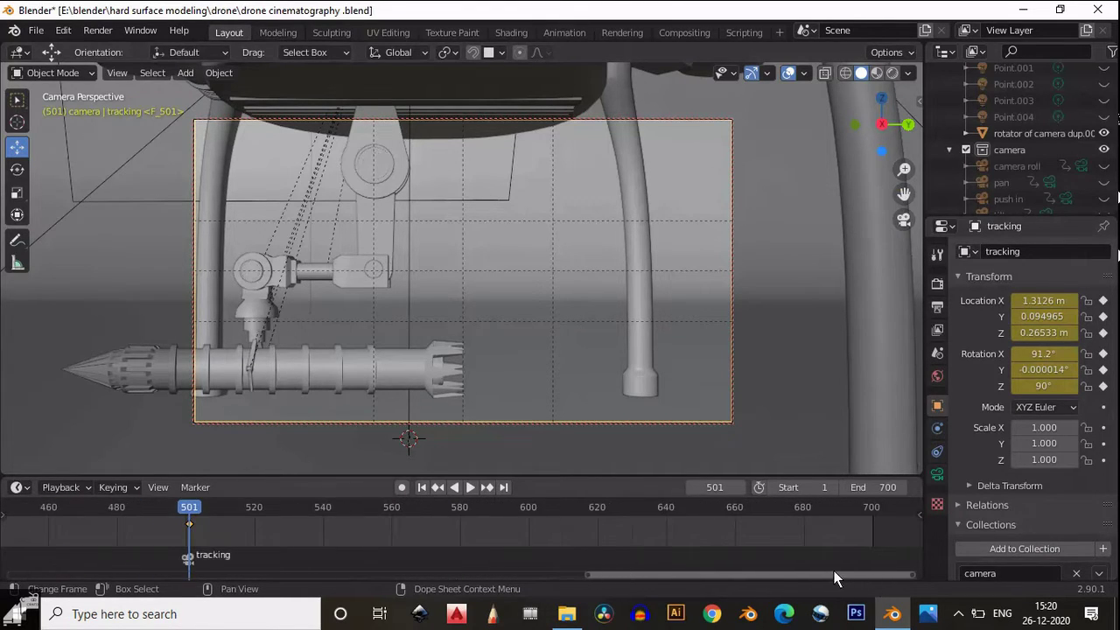
left_click(529, 507)
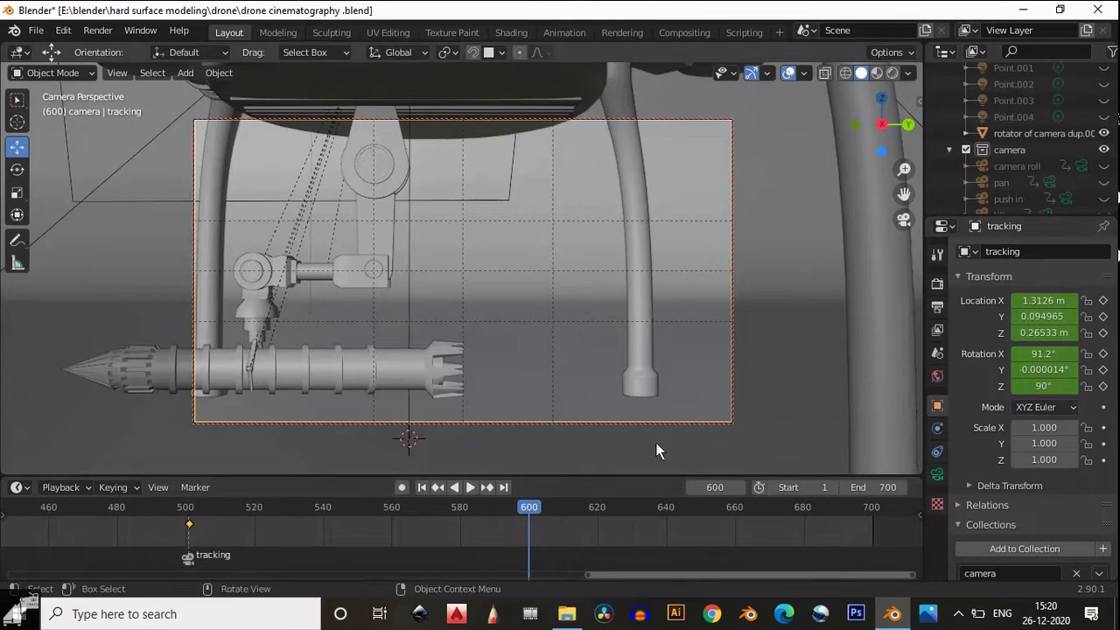
left_click(387, 32)
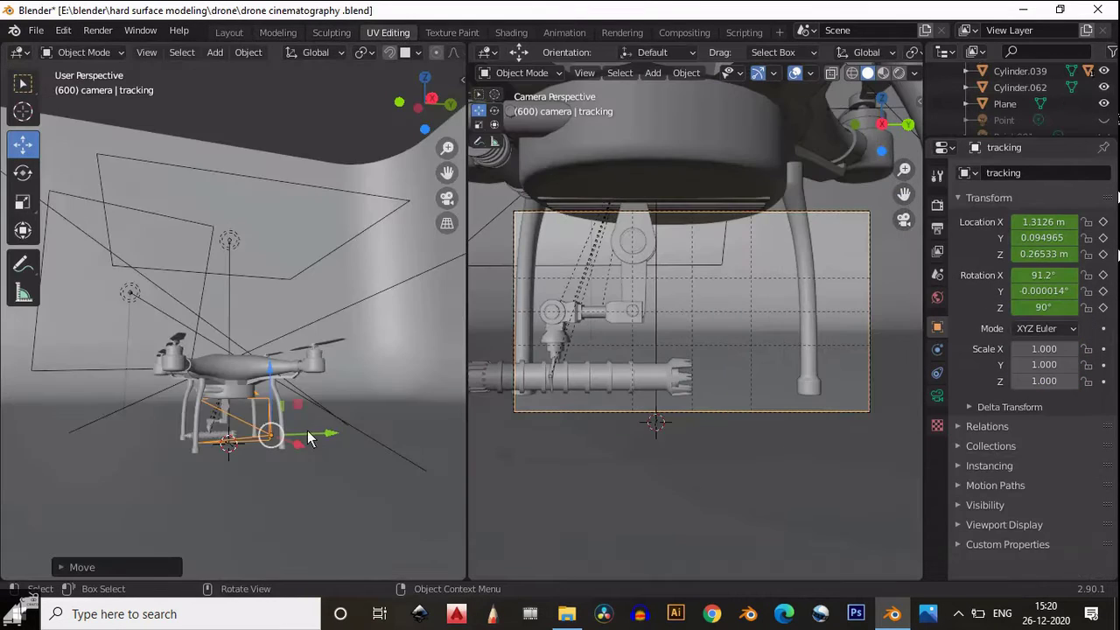
key("KP_Decimal")
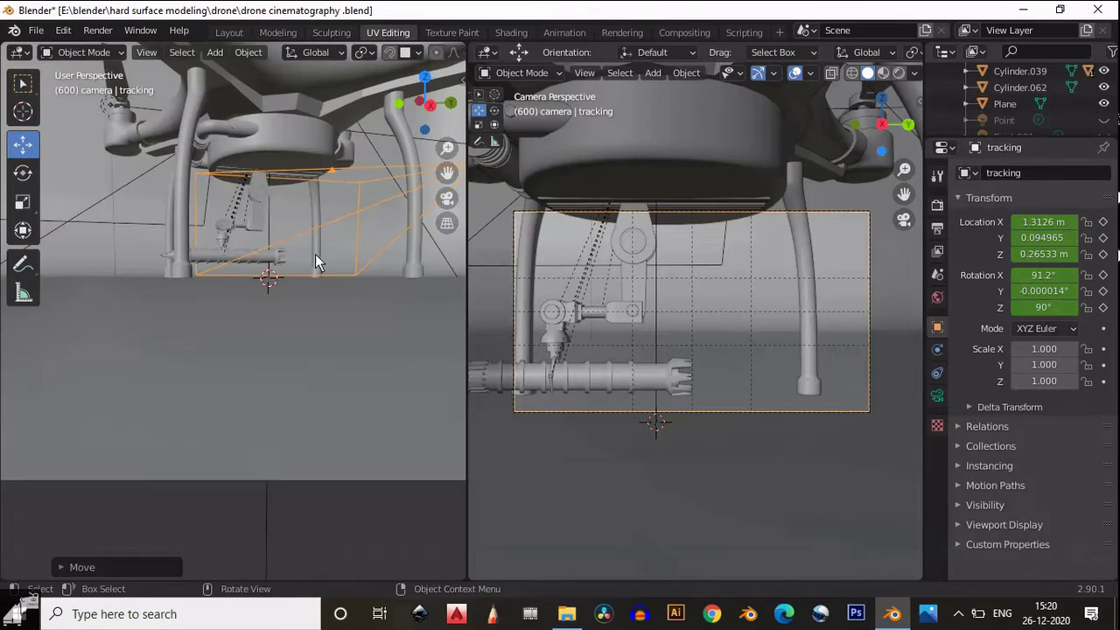
scroll(263, 315, "down", 3)
scroll(307, 346, "down", 5)
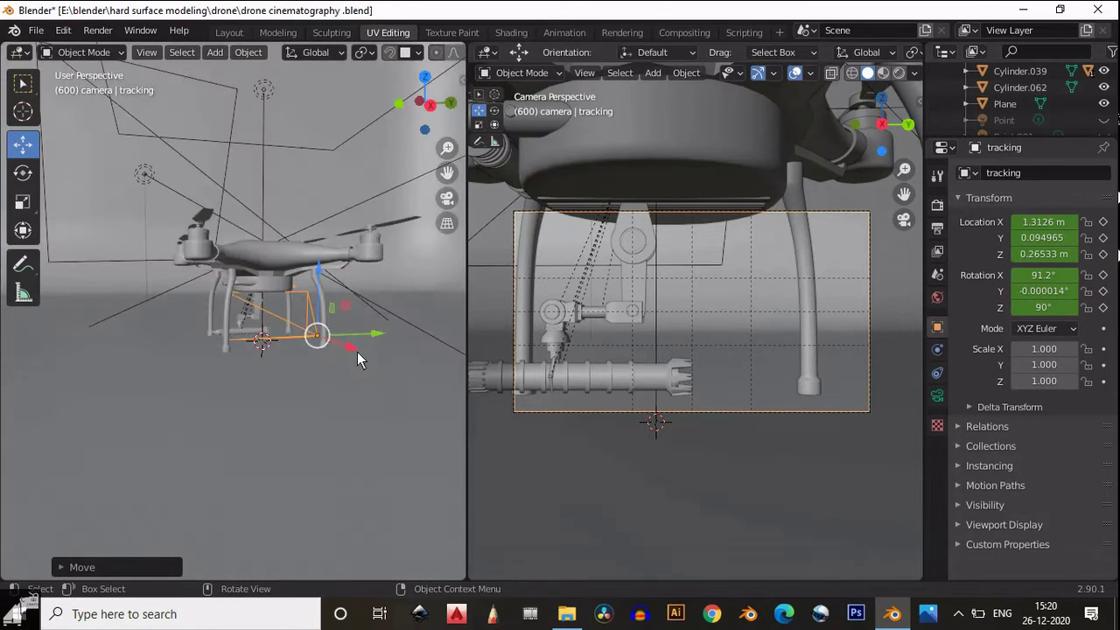
left_click_drag(368, 335, 325, 336)
left_click(326, 332)
Step: Fine-tune the tracking camera's Y location to about -0.245 m and insert location keyframes at frame 600
scroll(227, 352, "up", 6)
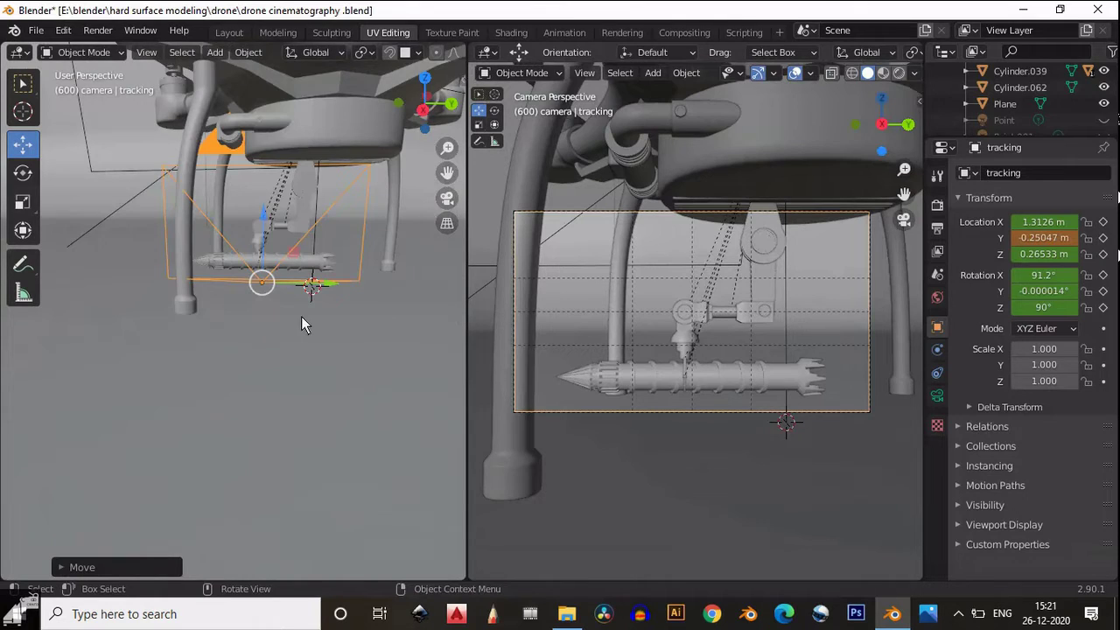
mouse_move(335, 287)
left_mouse_down()
mouse_move(318, 281)
mouse_move(369, 284)
mouse_move(336, 284)
left_mouse_up()
right_click(1046, 241)
left_click(1045, 242)
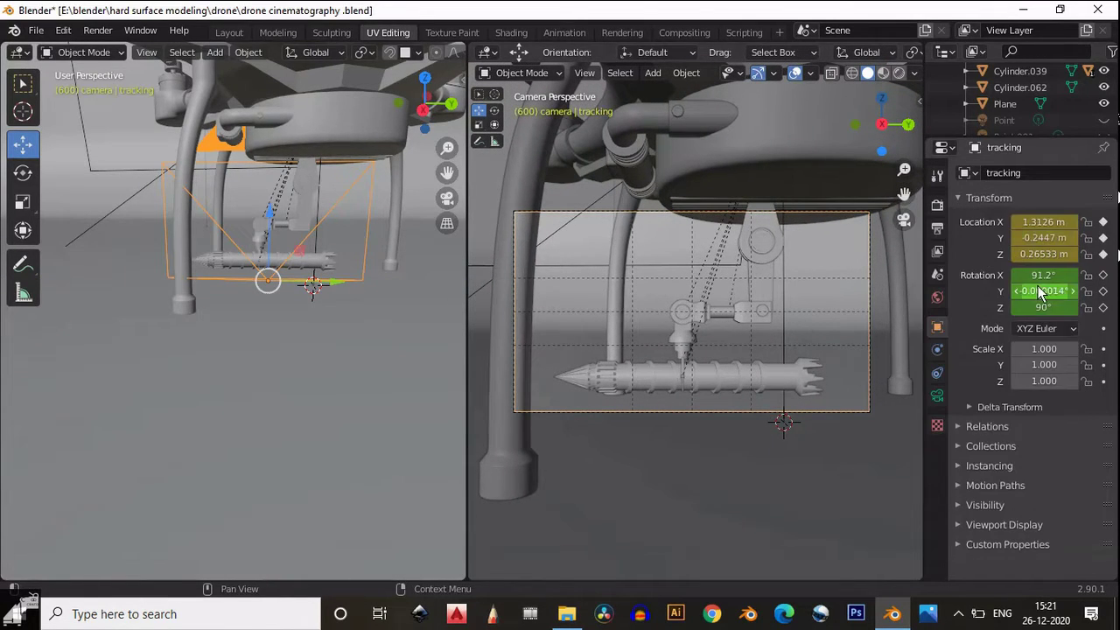
Step: Return to the Layout workspace and preview the tracking shot from frame 501 to 600
middle_click_drag(906, 234, 650, 262)
scroll(611, 291, "down", 5)
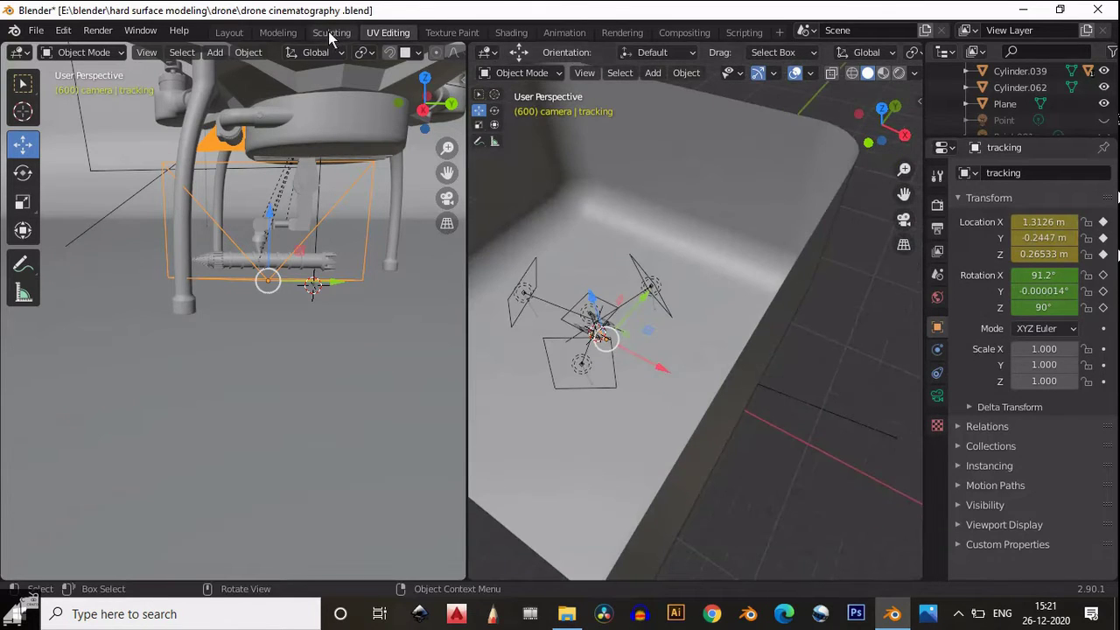
left_click(238, 33)
left_click(192, 520)
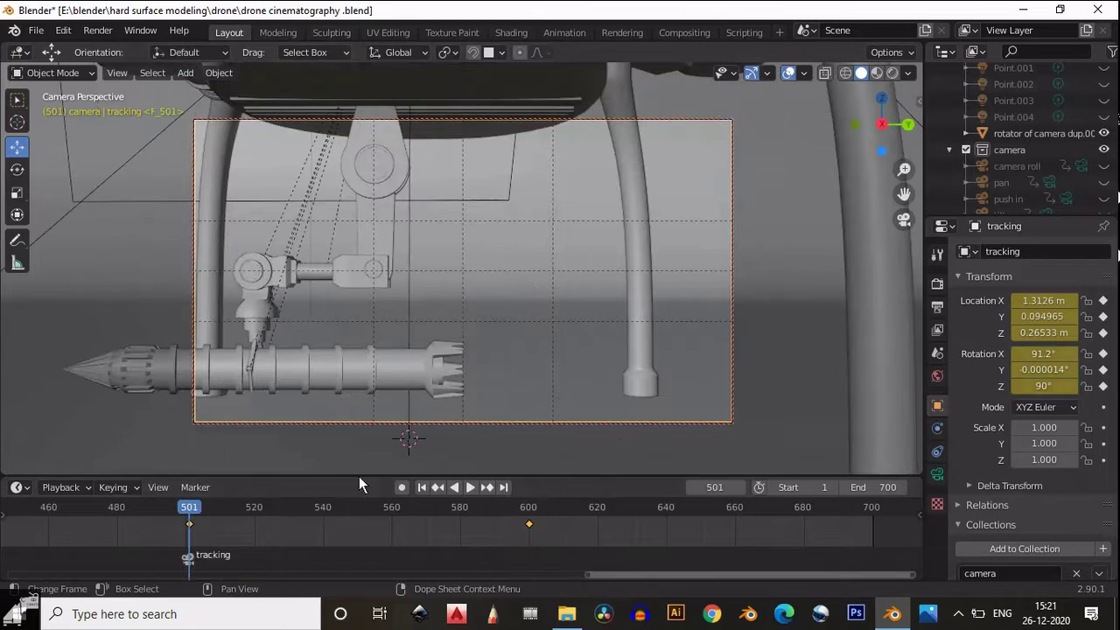
left_click(469, 487)
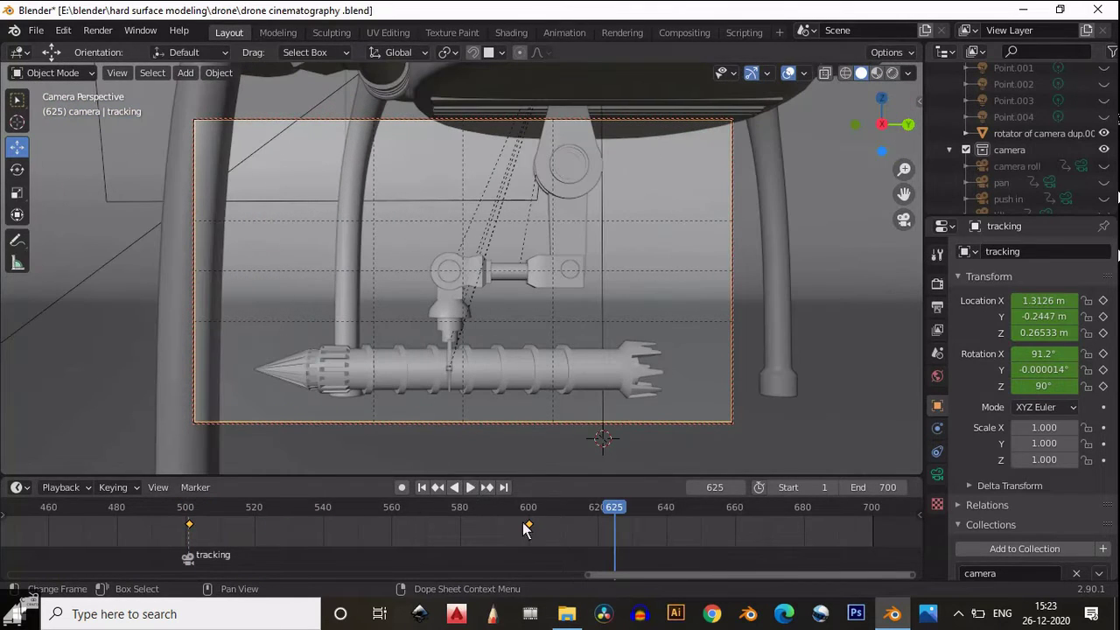
left_click(186, 515)
left_click(467, 487)
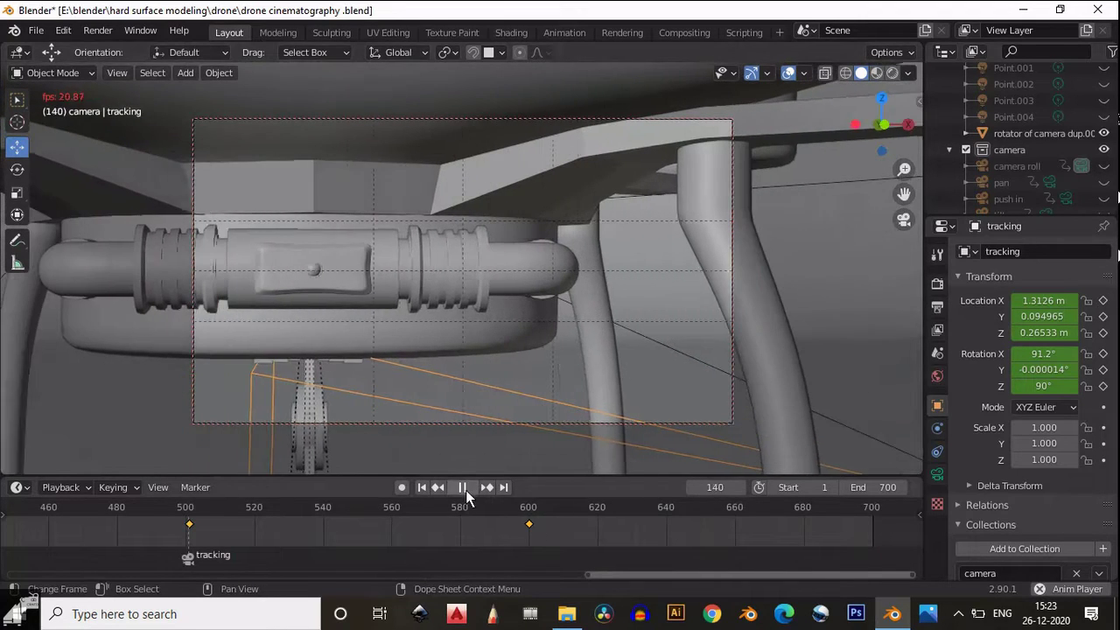
left_click(464, 488)
key("space")
left_click_drag(192, 520, 537, 525)
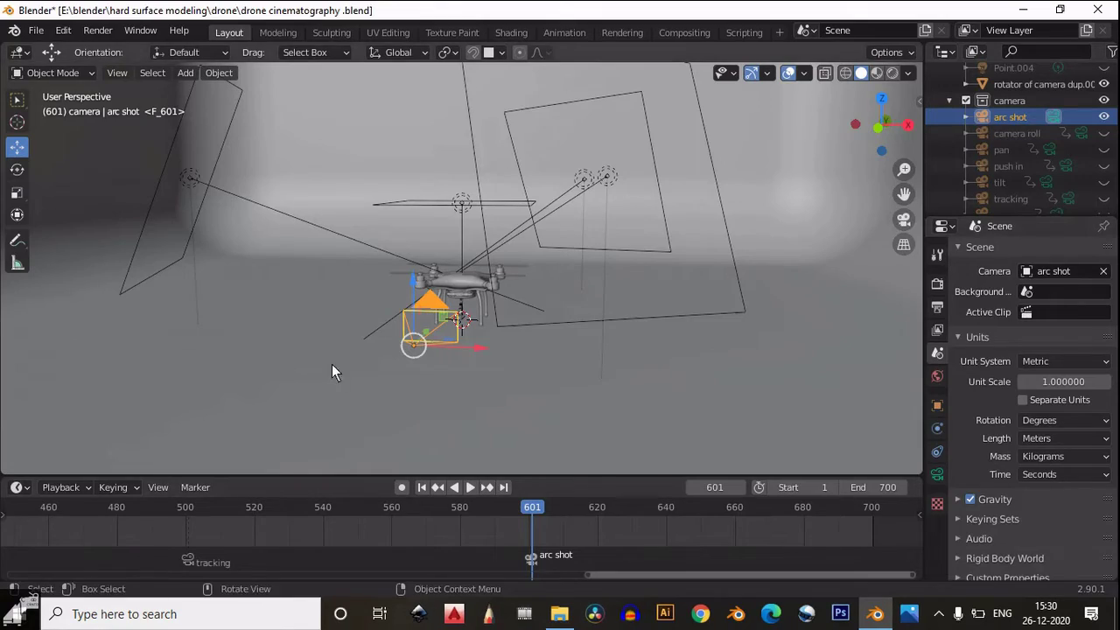
Step: Hide the backdrop Plane so that the drone and the arc shot camera stand alone in the viewport
scroll(332, 364, "up", 4)
middle_click_drag(332, 364, 681, 276)
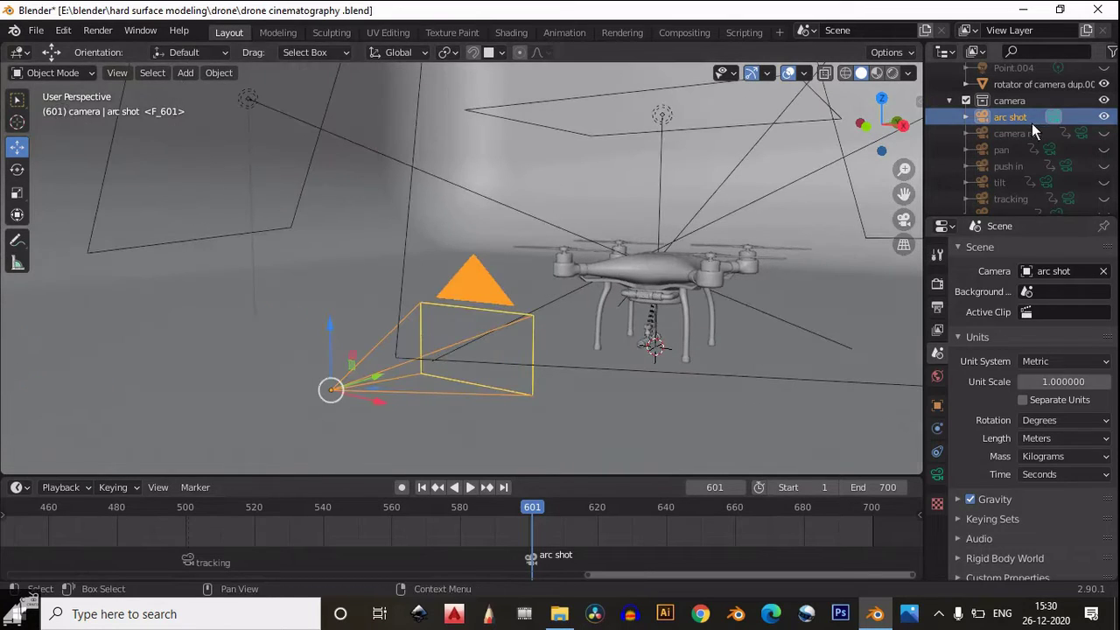
scroll(618, 293, "up", 5)
scroll(518, 308, "down", 6)
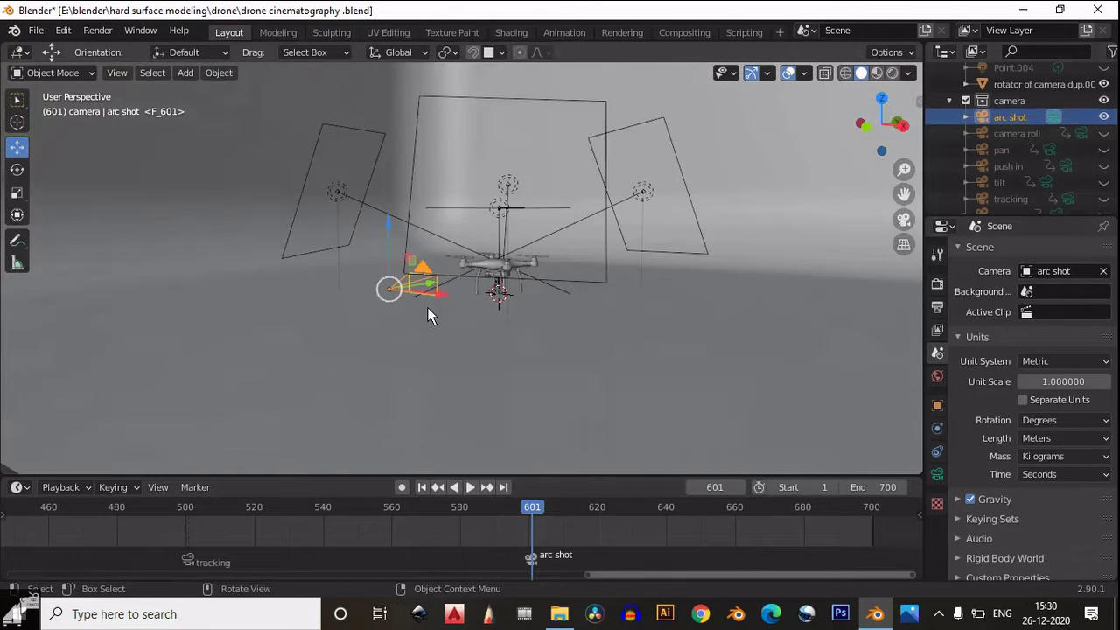
key("shift+a")
scroll(1033, 140, "up", 4)
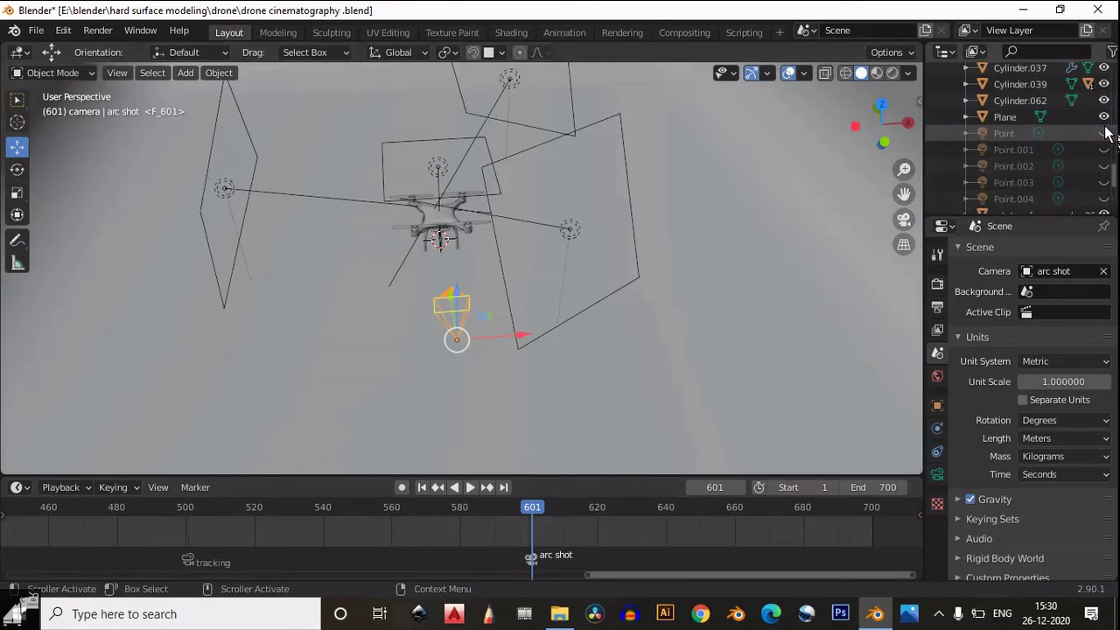
middle_click_drag(665, 289, 455, 223)
scroll(537, 319, "up", 3)
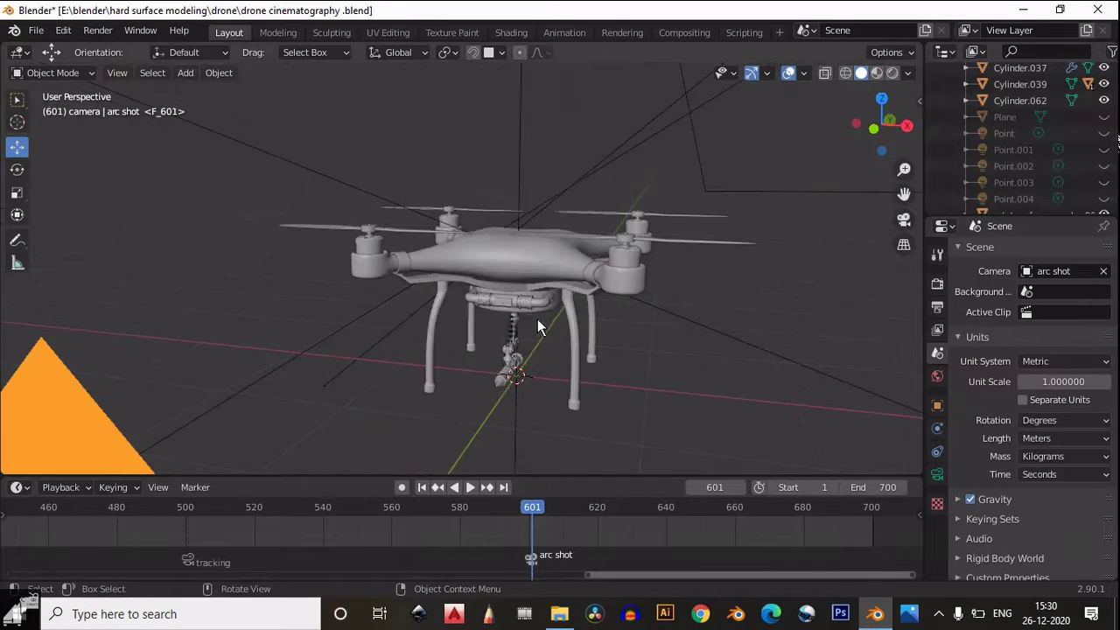
Step: Add a Bezier circle at the drone's base and raise it about 0.72 m along Z
key("shift+a")
mouse_move(497, 91)
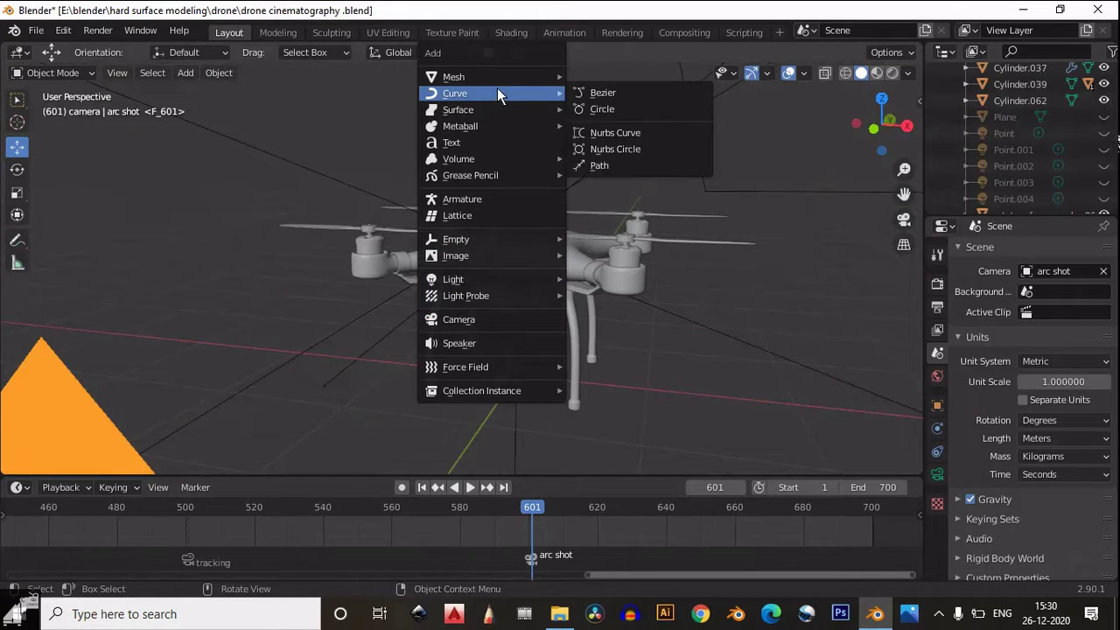
left_click(610, 108)
scroll(525, 263, "down", 3)
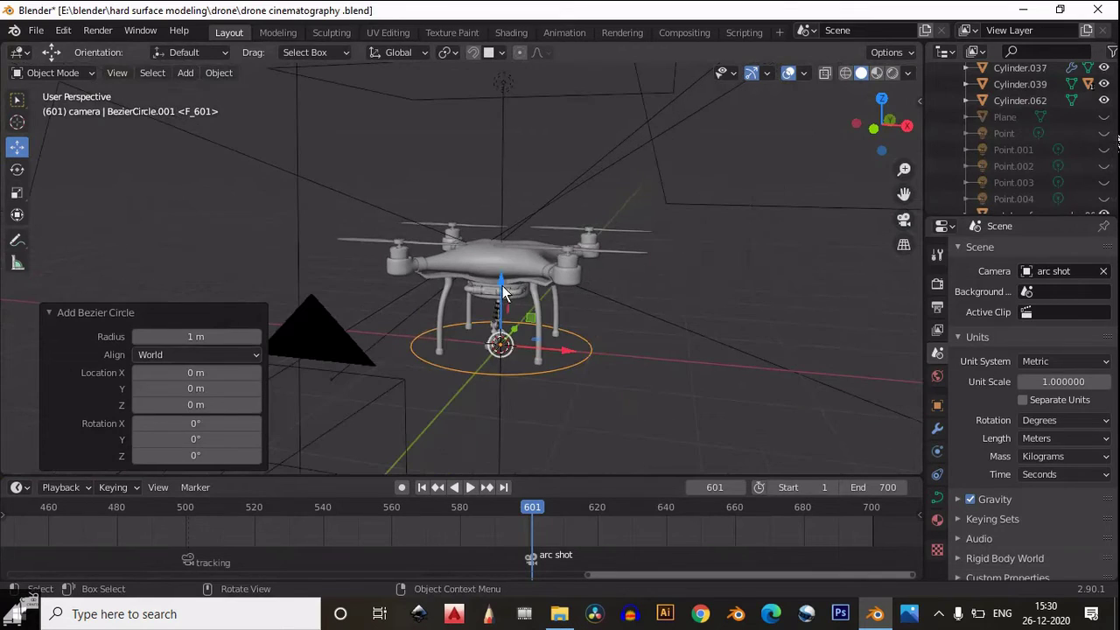
key("g")
key("z")
left_click(519, 227)
Step: Scale the Bezier circle up about 3.3 times around the drone and delete it
middle_click_drag(523, 235, 541, 277)
key("s")
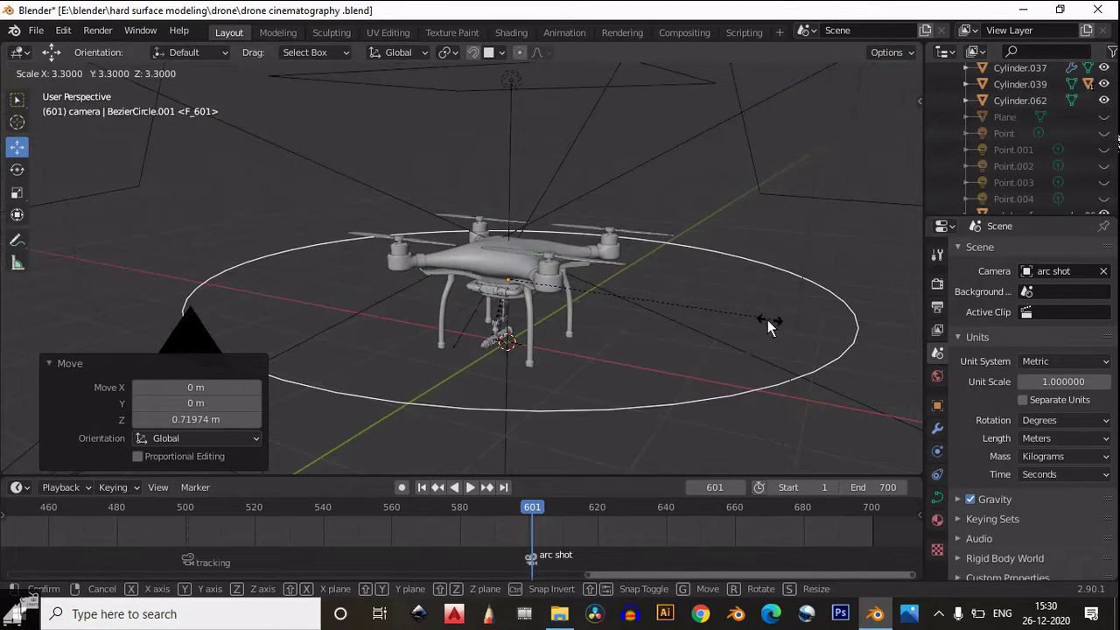
left_click(764, 319)
middle_click_drag(639, 378, 631, 355)
key("x")
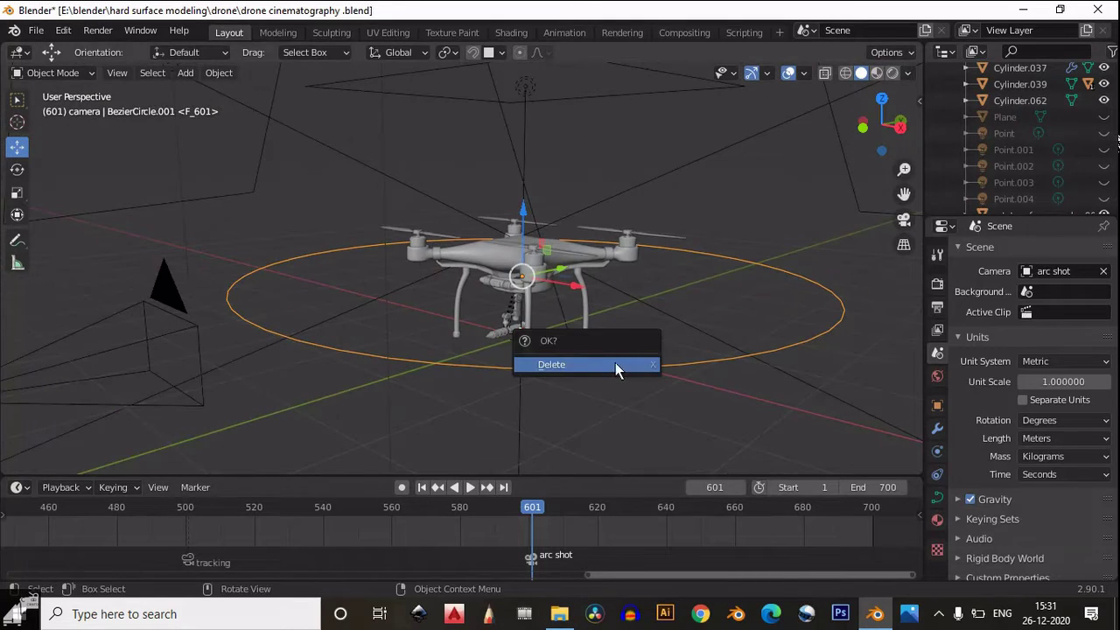
left_click(614, 363)
Step: Add a cube-shaped empty and raise it around the drone to a Z location of about 0.934 m
key("shift+a")
mouse_move(482, 428)
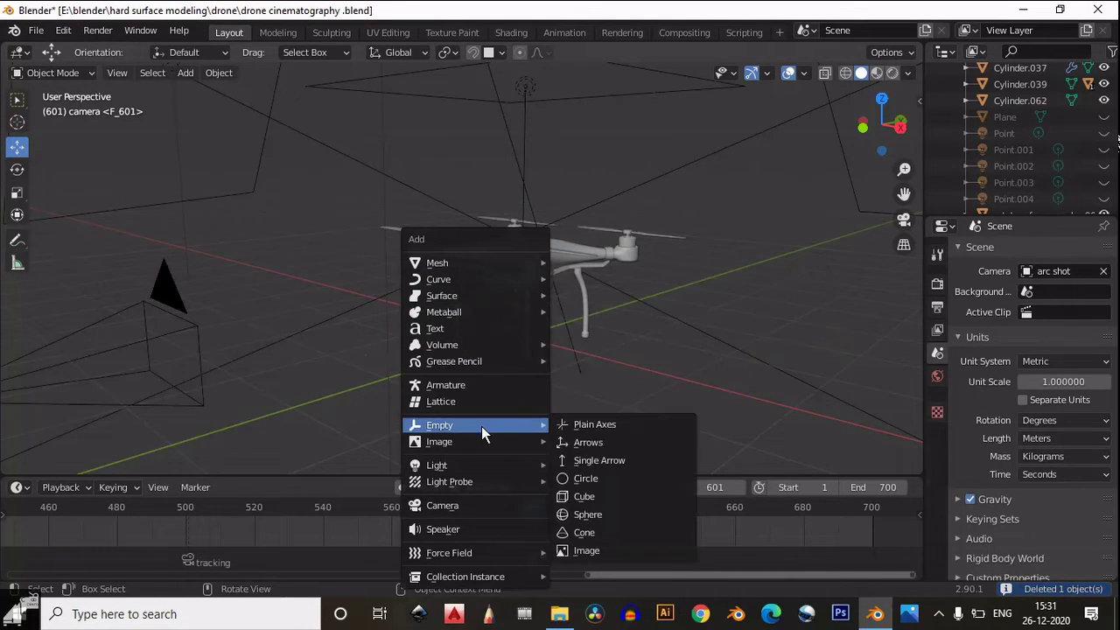
left_click(583, 496)
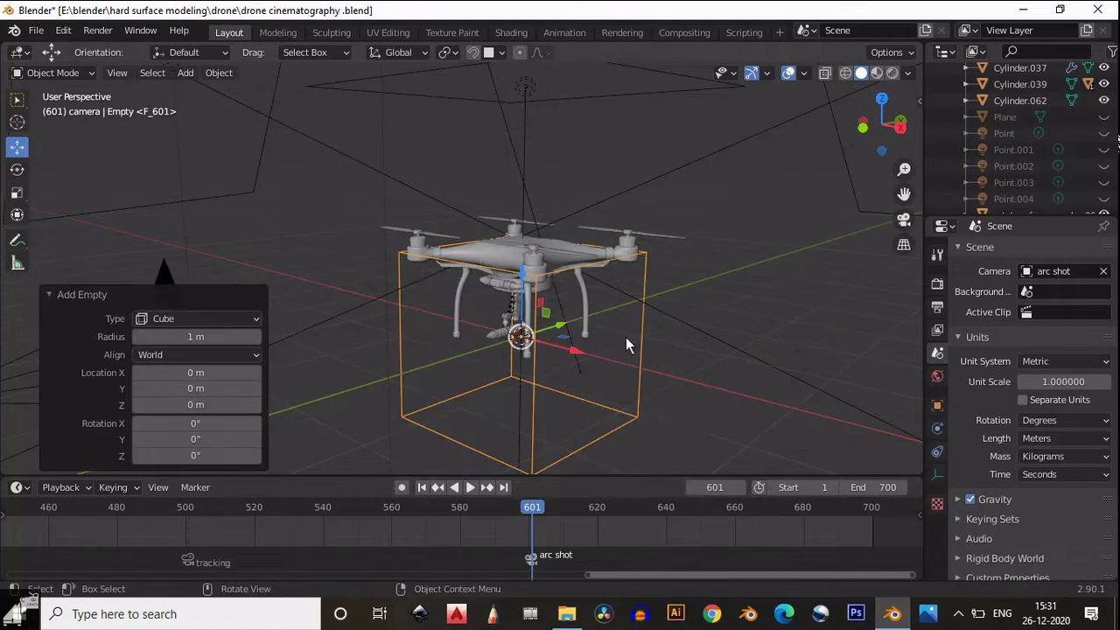
key("g")
key("z")
left_click(538, 251)
middle_click_drag(538, 250, 378, 343)
key("s")
left_click(687, 326)
Step: Parent the arc shot camera to the cube empty using Object (Keep Transform)
left_click(293, 300)
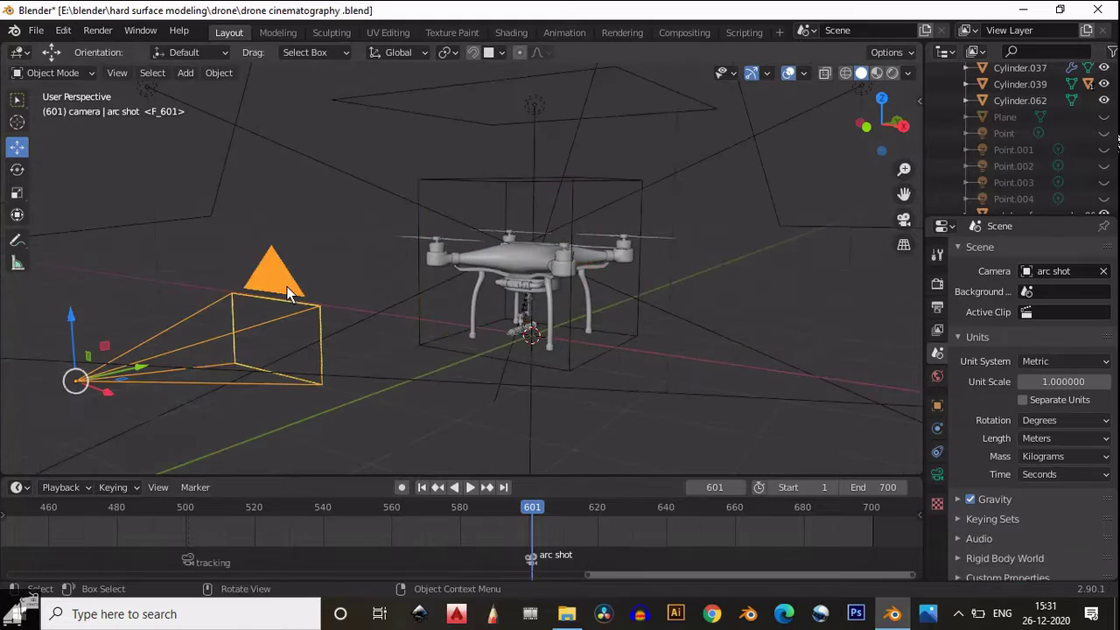
left_click(436, 177, "shift")
right_click(436, 177)
key("ctrl+p")
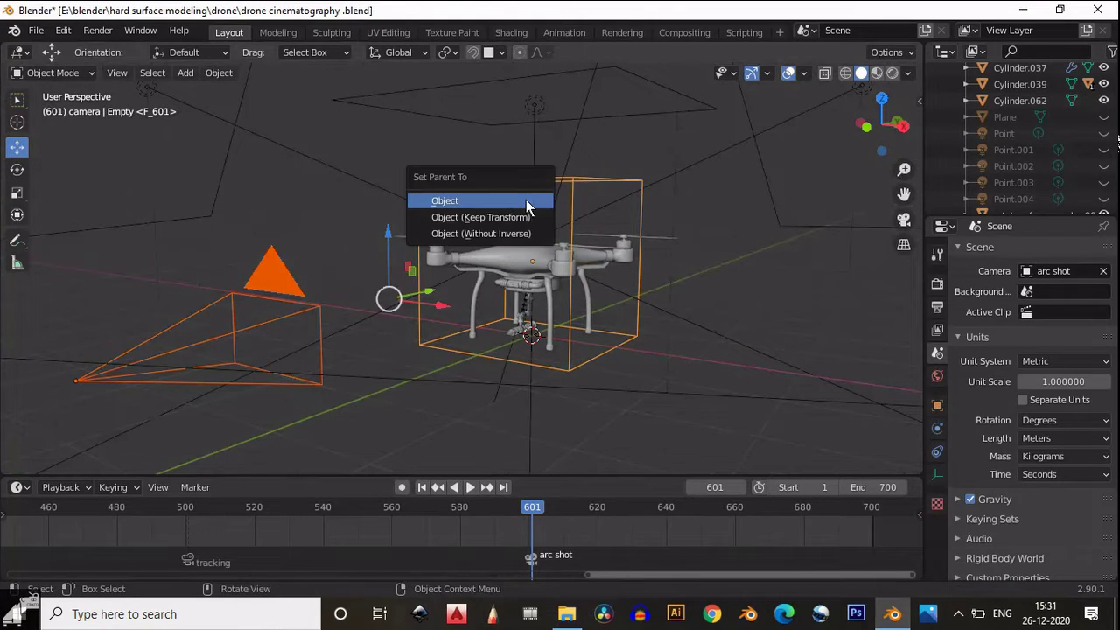
left_click(524, 217)
middle_click_drag(399, 329, 490, 245)
Step: Try rotating the cube empty around the drone, checking the arc motion from outside and through the camera view
left_click(560, 202)
left_click(17, 169)
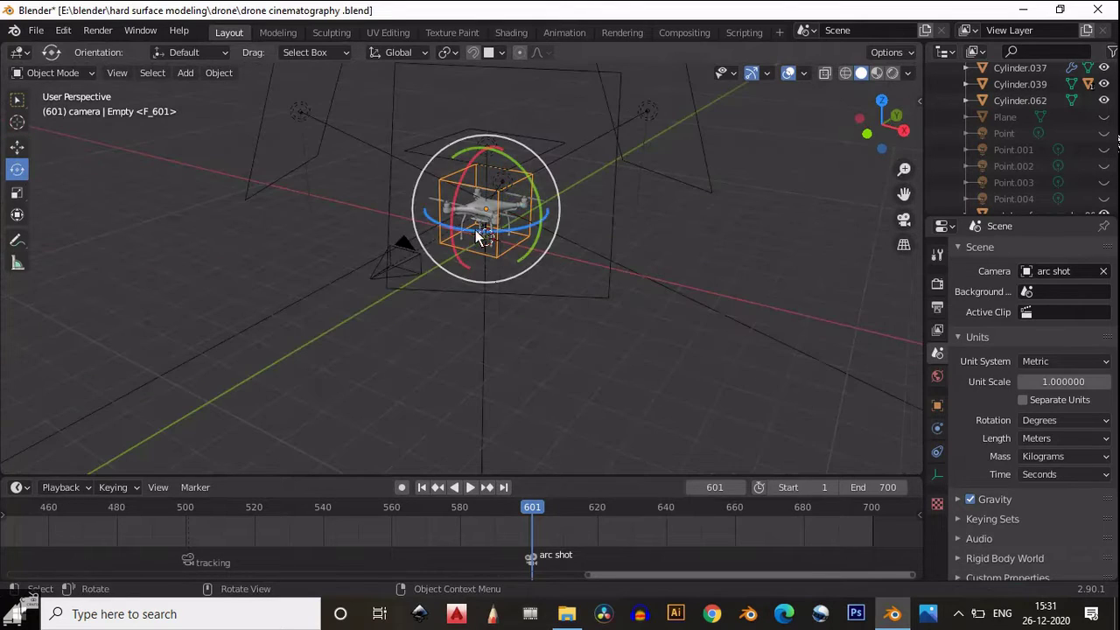
left_click_drag(476, 238, 508, 259)
middle_click_drag(423, 313, 600, 284)
left_click(902, 223)
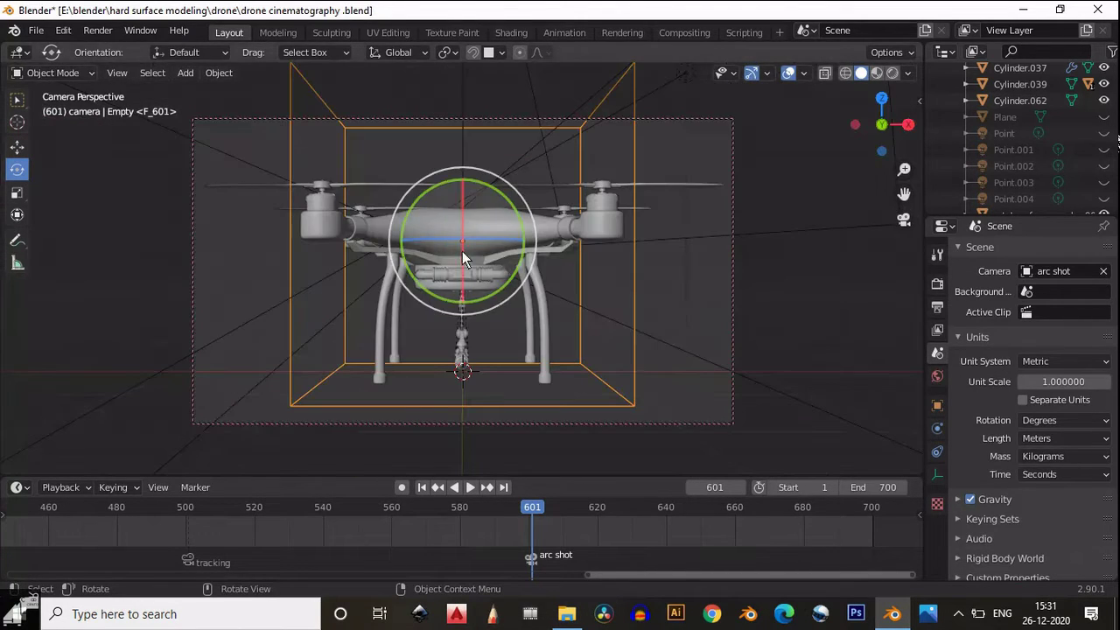
left_click_drag(433, 241, 622, 277)
left_click(909, 222)
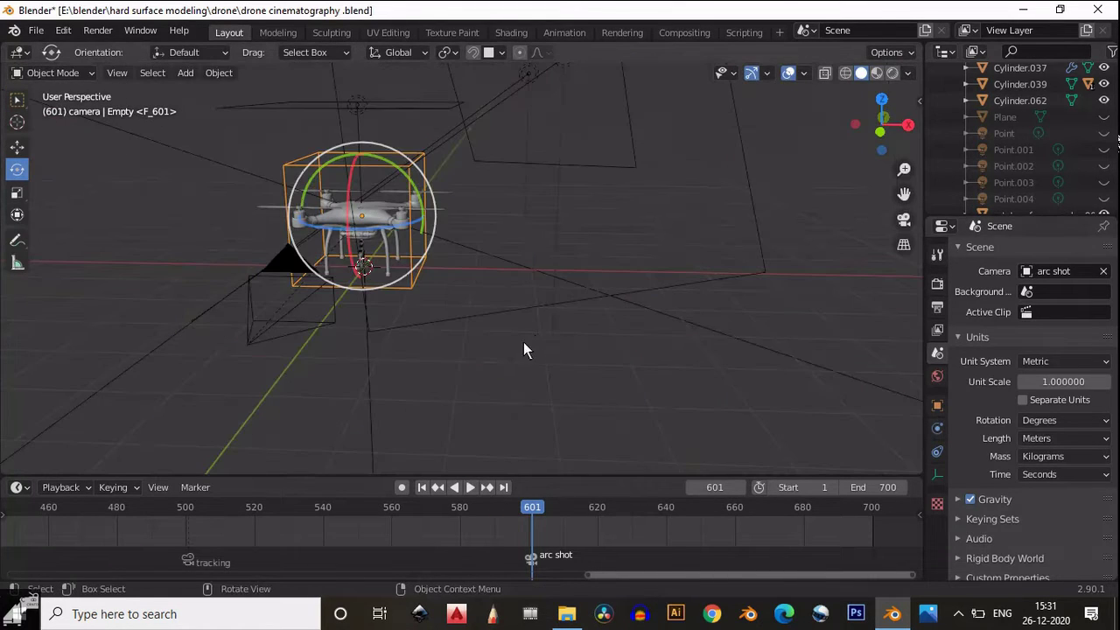
mouse_move(524, 342)
middle_mouse_down()
mouse_move(456, 347)
mouse_move(493, 429)
mouse_move(455, 321)
mouse_move(291, 258)
mouse_move(454, 354)
mouse_move(498, 350)
mouse_move(487, 372)
mouse_move(541, 344)
middle_mouse_up()
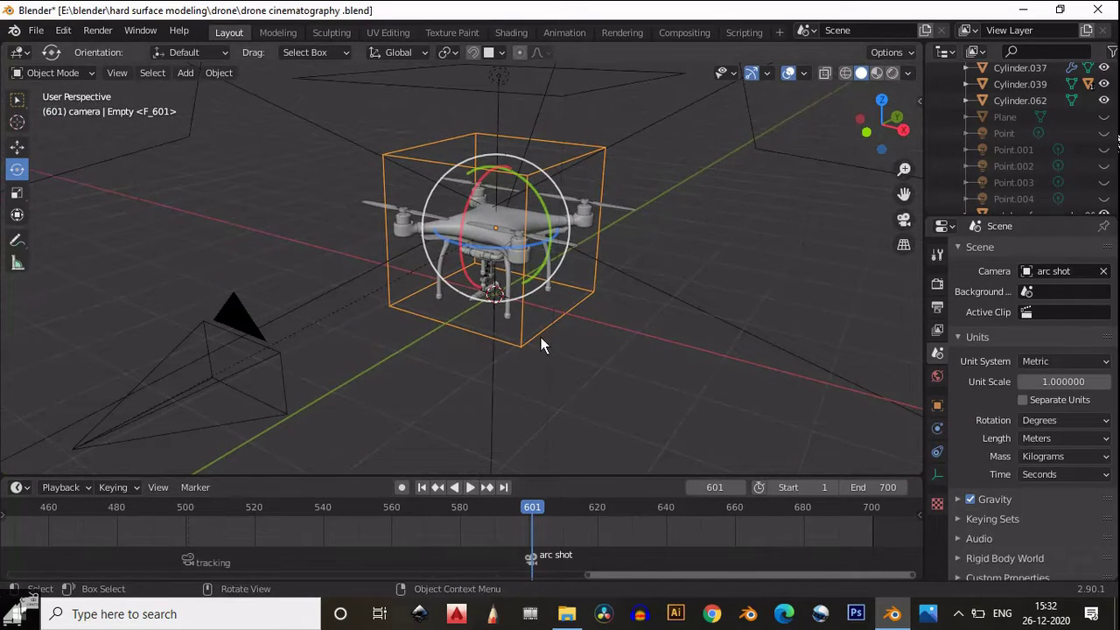
Step: Try setting the cube empty's Z location to 0 m in its object properties and undo the change
left_click(937, 405)
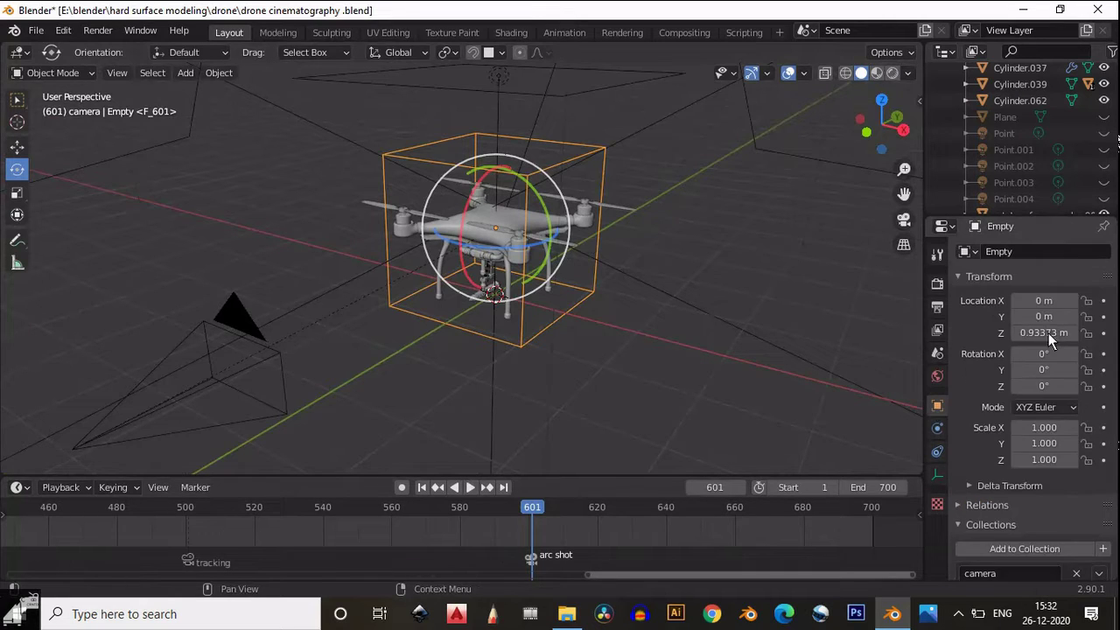
right_click(1048, 333)
left_click(1042, 333)
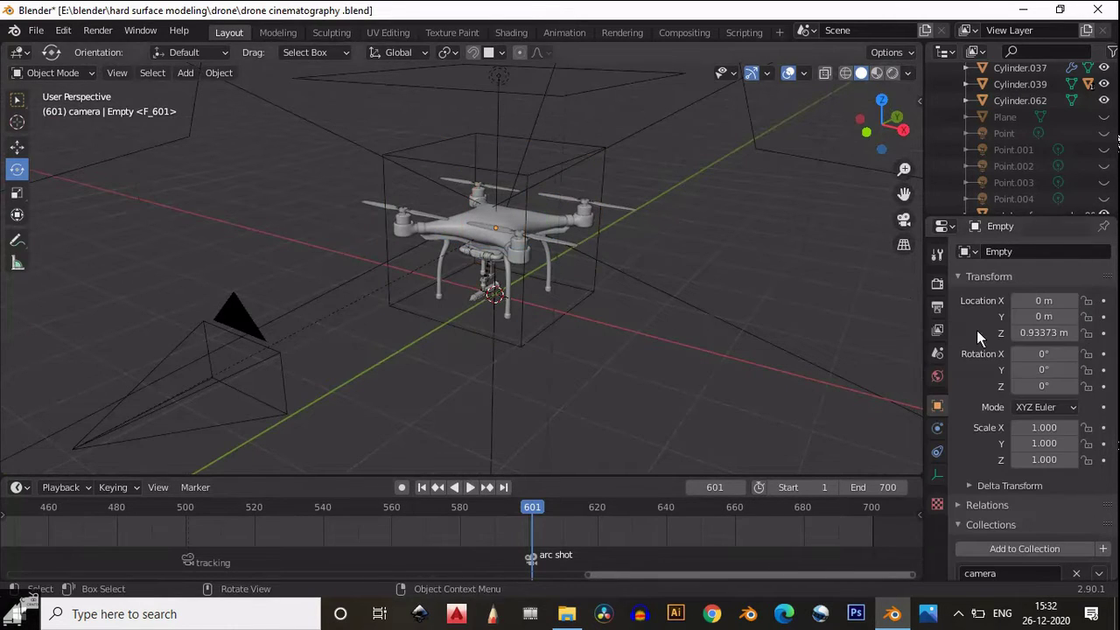
type("0")
key("Return")
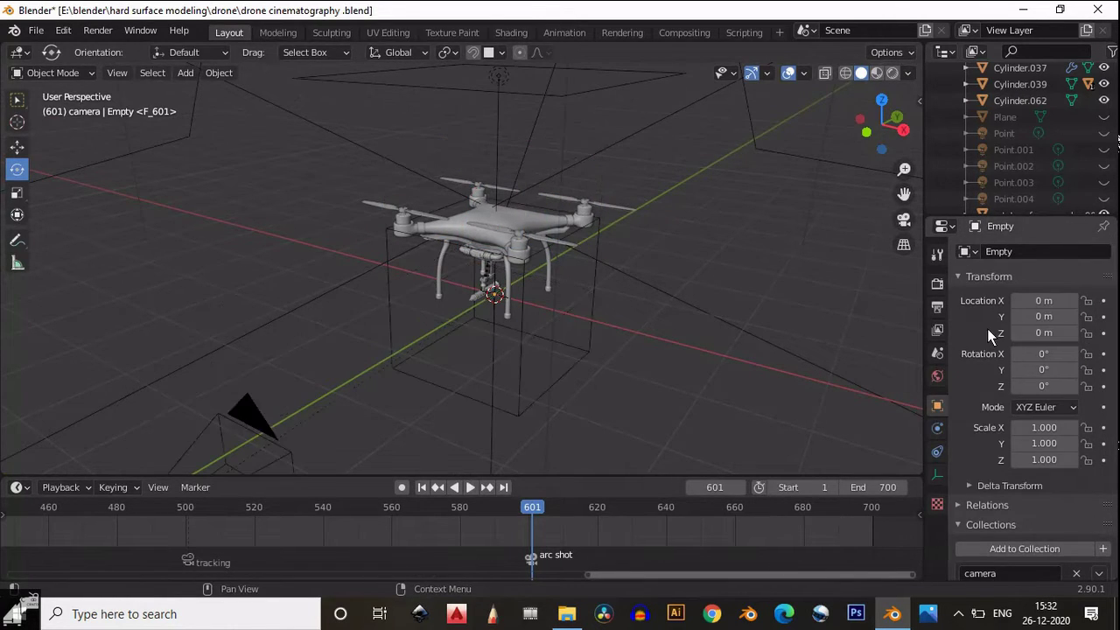
key("ctrl+z")
Step: Insert location and rotation keyframes for the cube empty at frame 601
right_click(1040, 334)
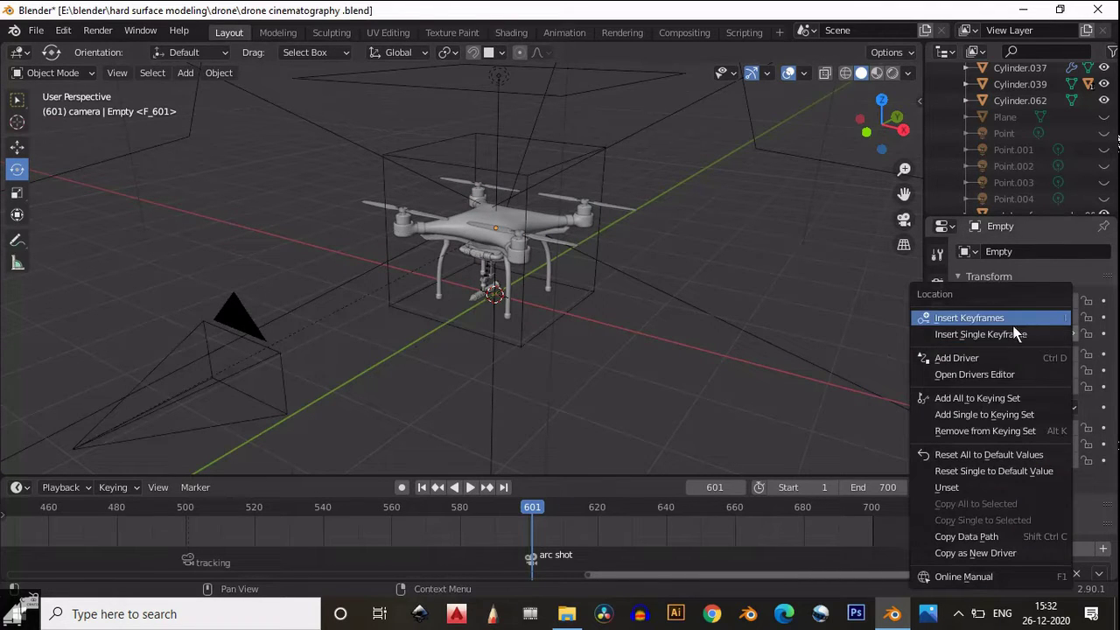
left_click(1000, 319)
right_click(1045, 353)
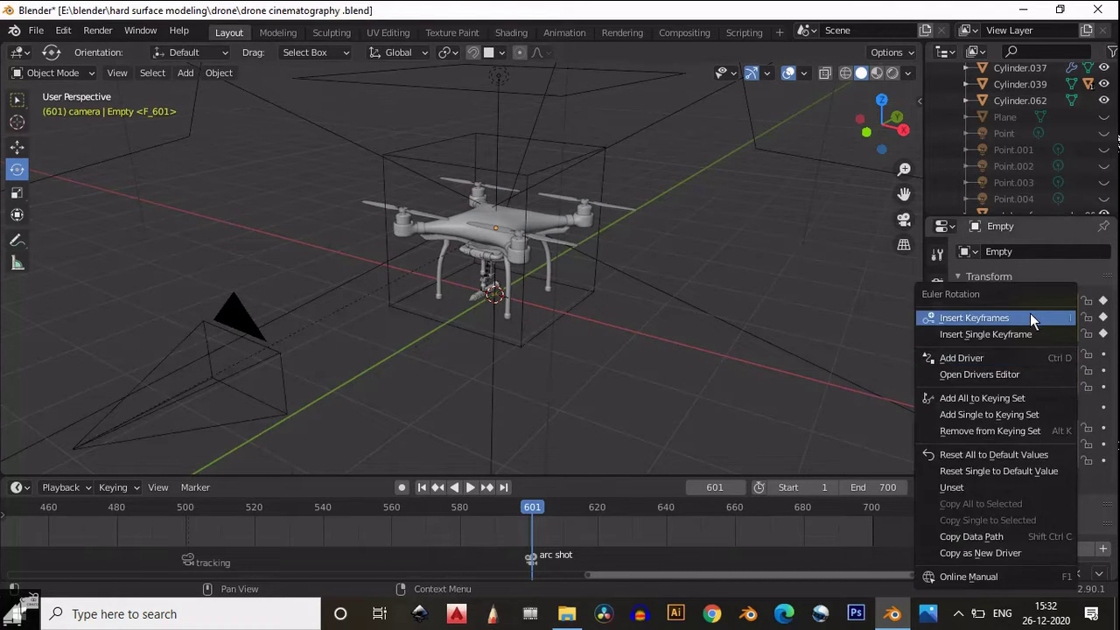
left_click(1031, 317)
Step: At frame 700, rotate the cube empty about 242° around Z in the top view
left_click(870, 510)
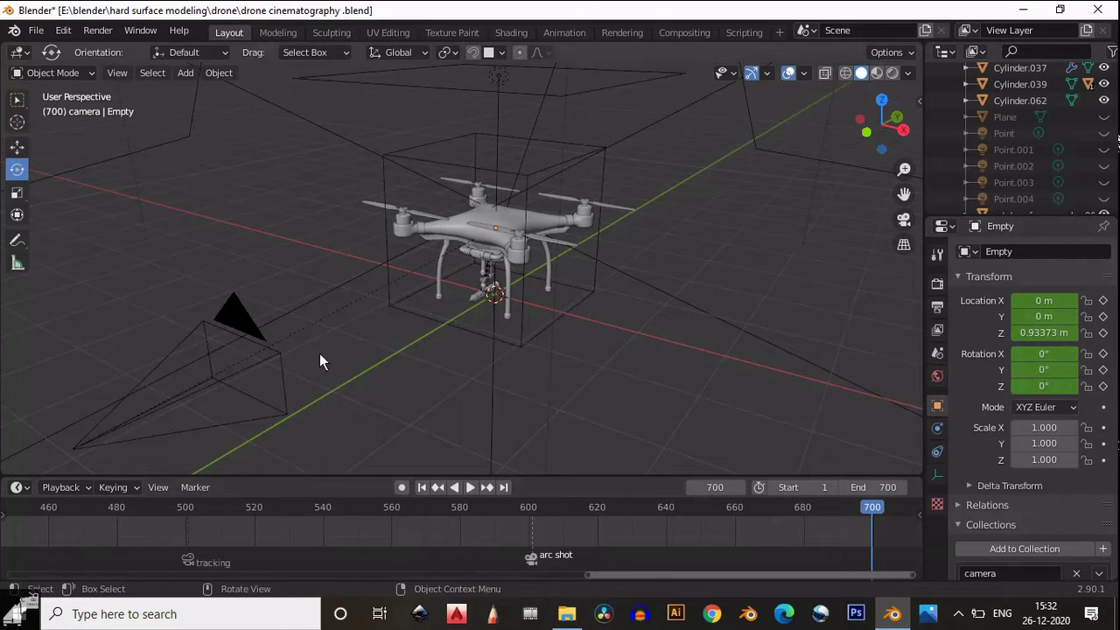
left_click(538, 335)
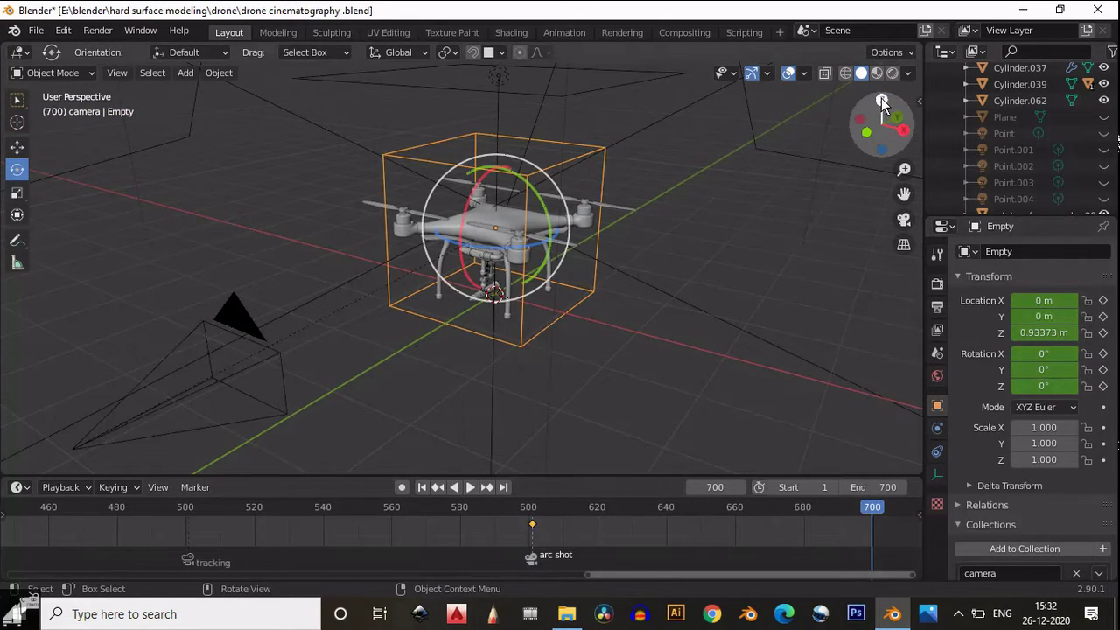
left_click(881, 98)
key("r")
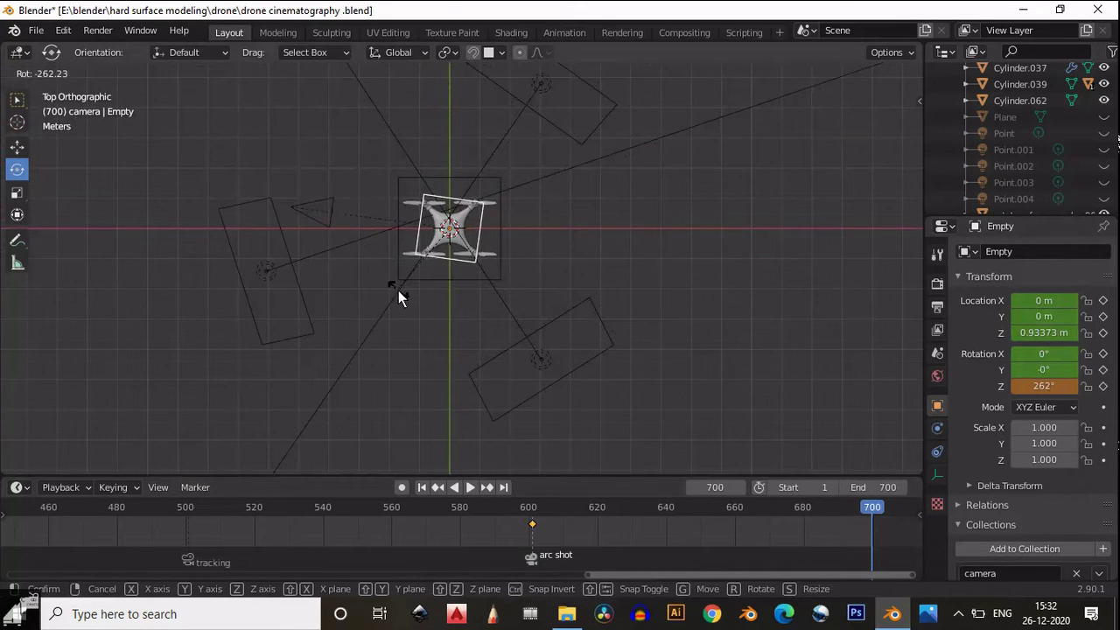
left_click(348, 293)
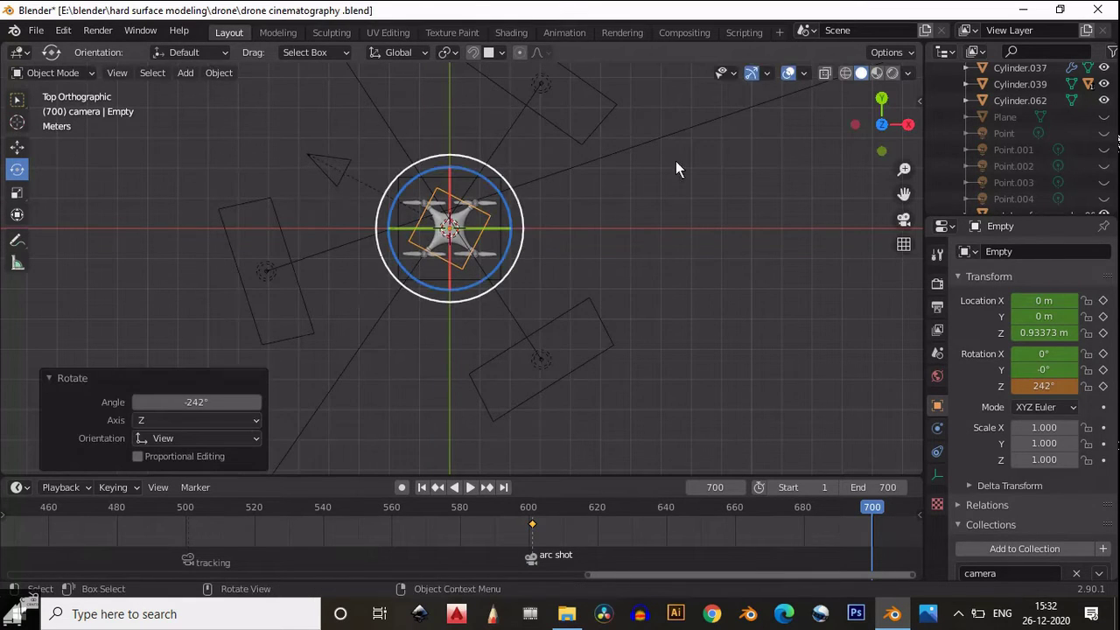
Step: Set up the UV Editing workspace with top and camera views side by side, and rotate the cube empty to about 250° around Z
left_click(904, 220)
left_click(395, 32)
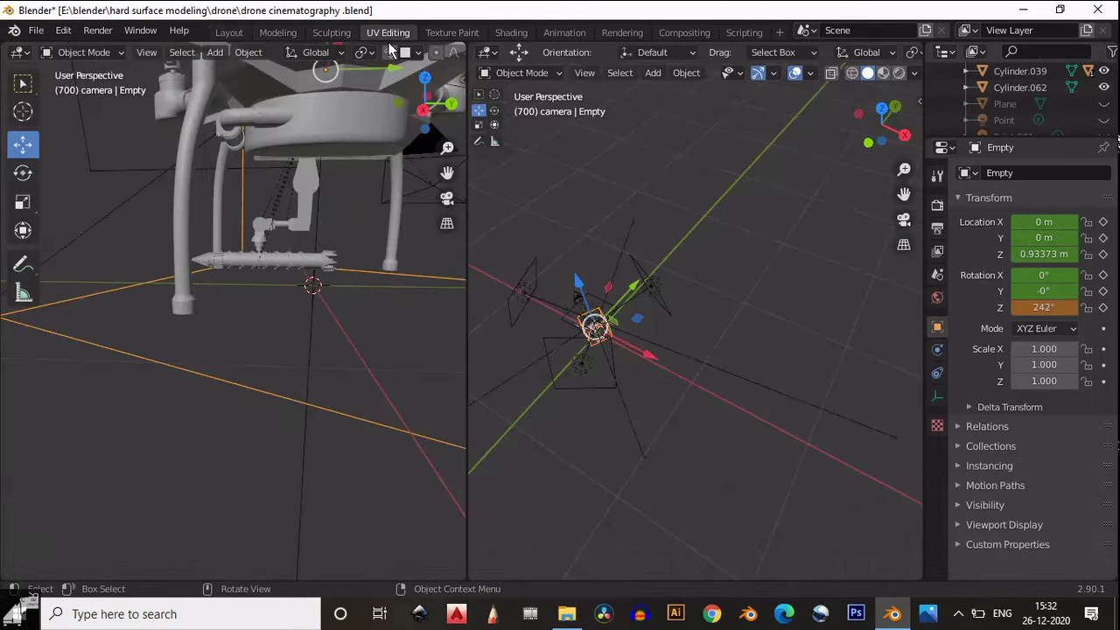
left_click(904, 221)
key("KP_Decimal")
middle_click_drag(316, 273, 427, 99)
left_click(425, 93)
key("r")
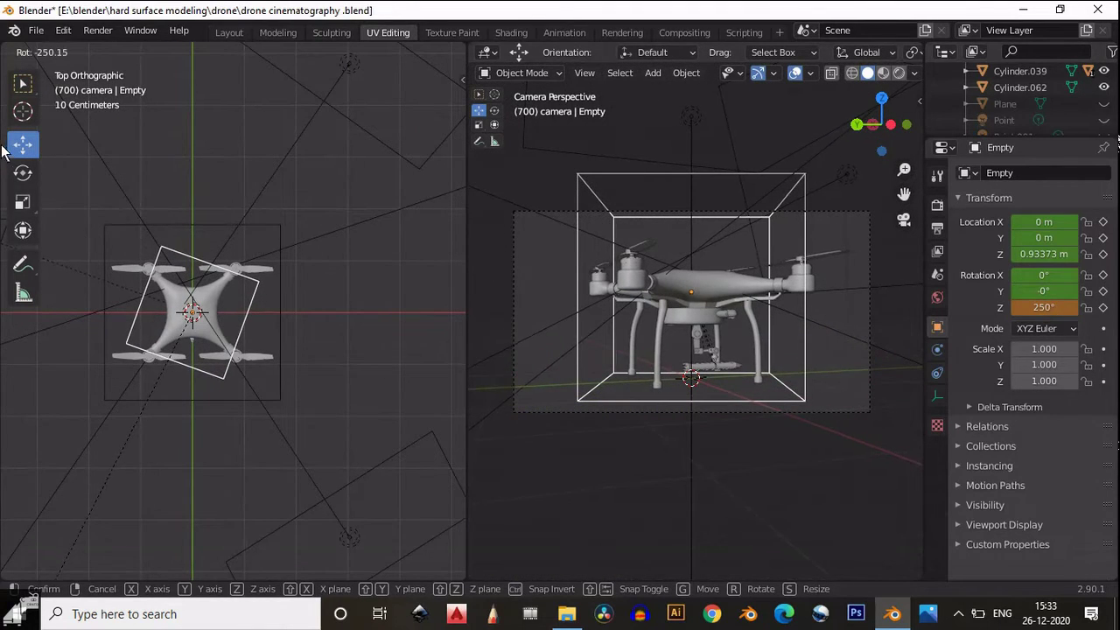
left_click(454, 152)
Step: Set the cube empty's Z rotation to 270°
left_click(1051, 308)
type("2")
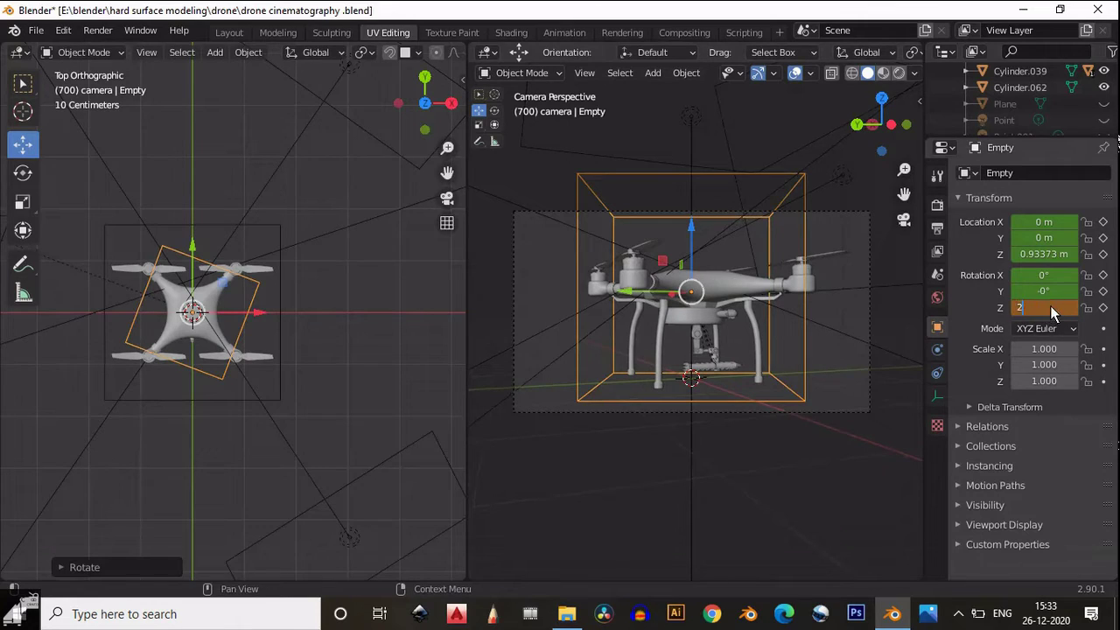
type("70")
key("Return")
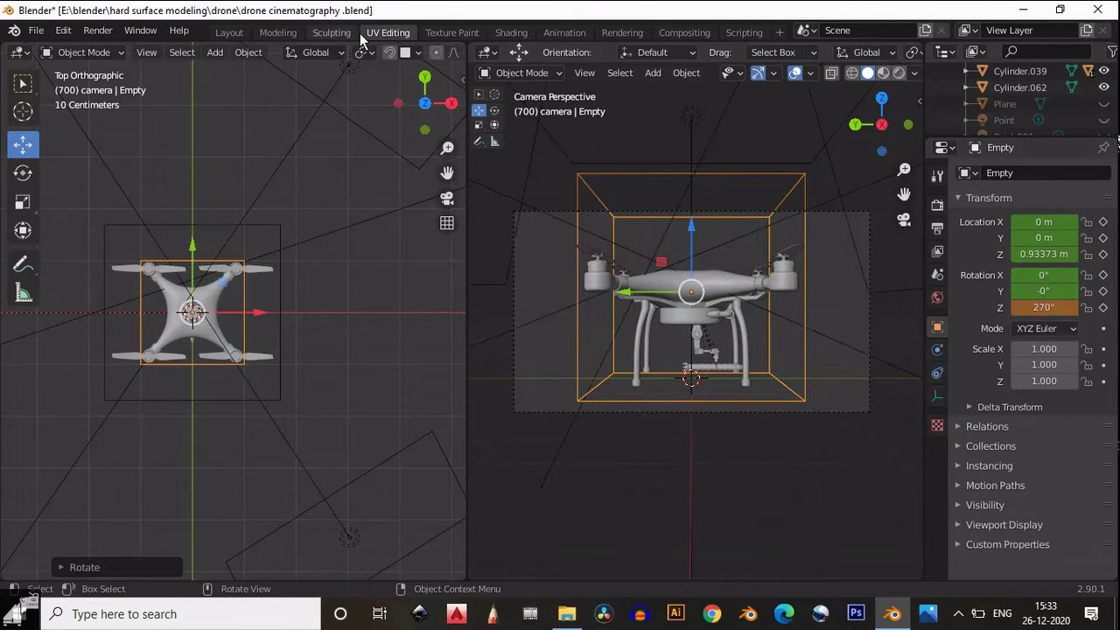
Step: Return to the Layout workspace and insert rotation and location keyframes for the cube empty at frame 700
left_click(229, 33)
right_click(1035, 386)
left_click(1007, 325)
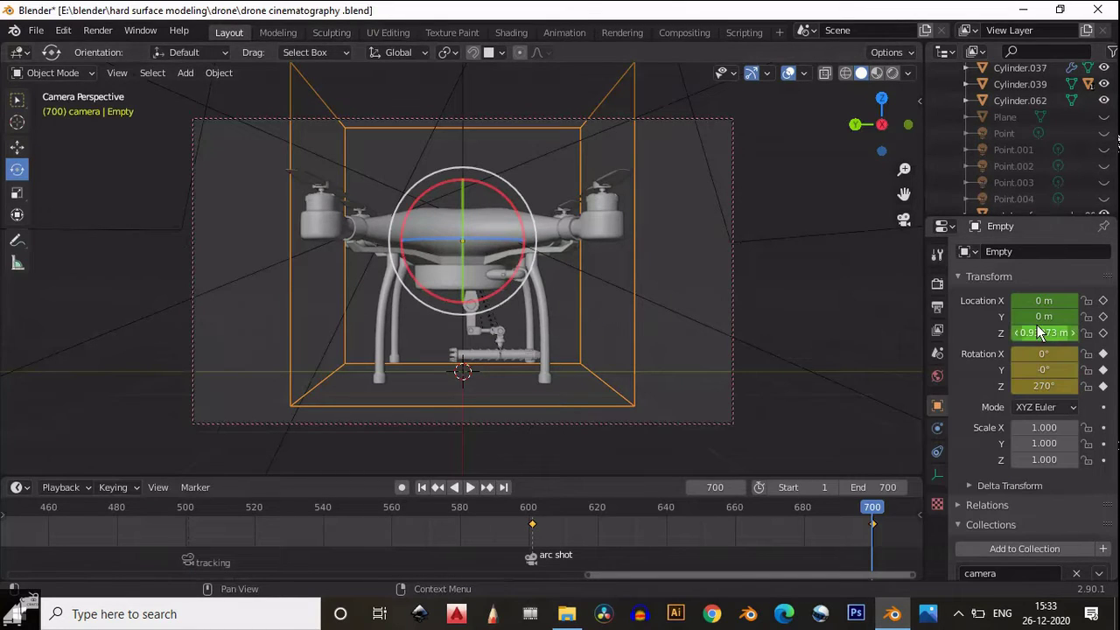
right_click(1050, 317)
left_click(1051, 317)
Step: Play back the arc shot through the camera view from frame 599
left_click(525, 508)
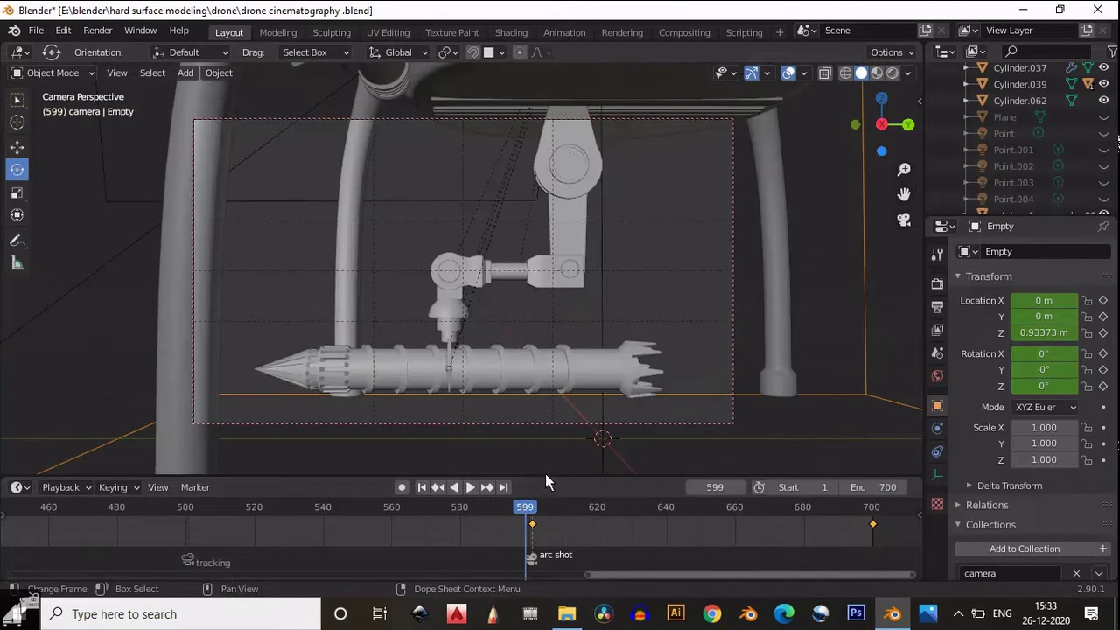
left_click(471, 487)
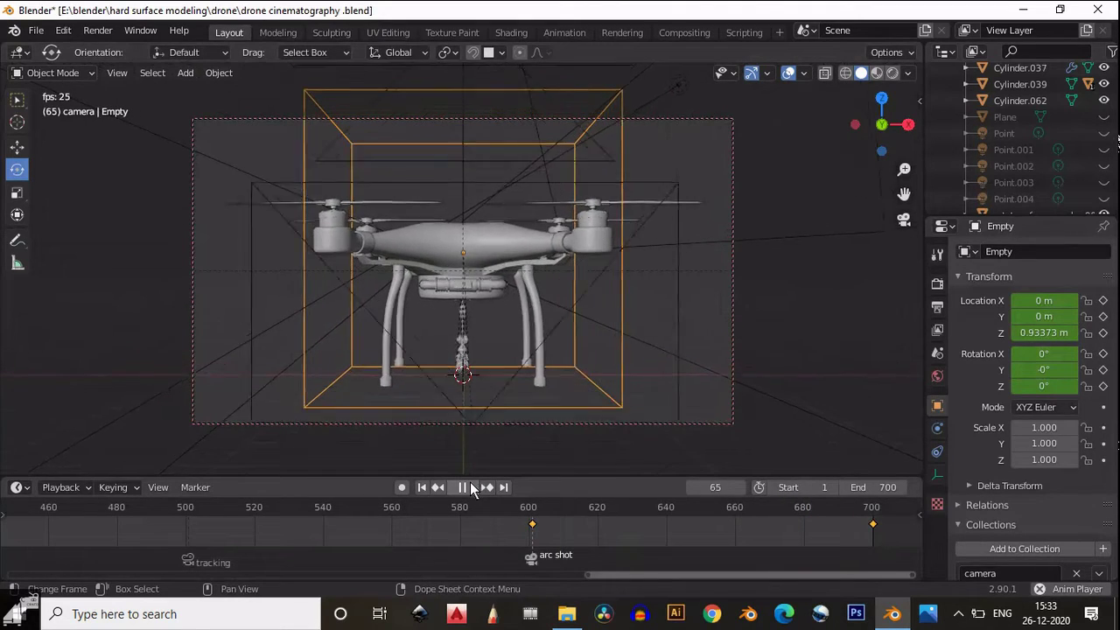
left_click(471, 487)
Step: Play the arc animation from frame 600 in a perspective view outside the camera, watching it circle the drone
key("KP_7")
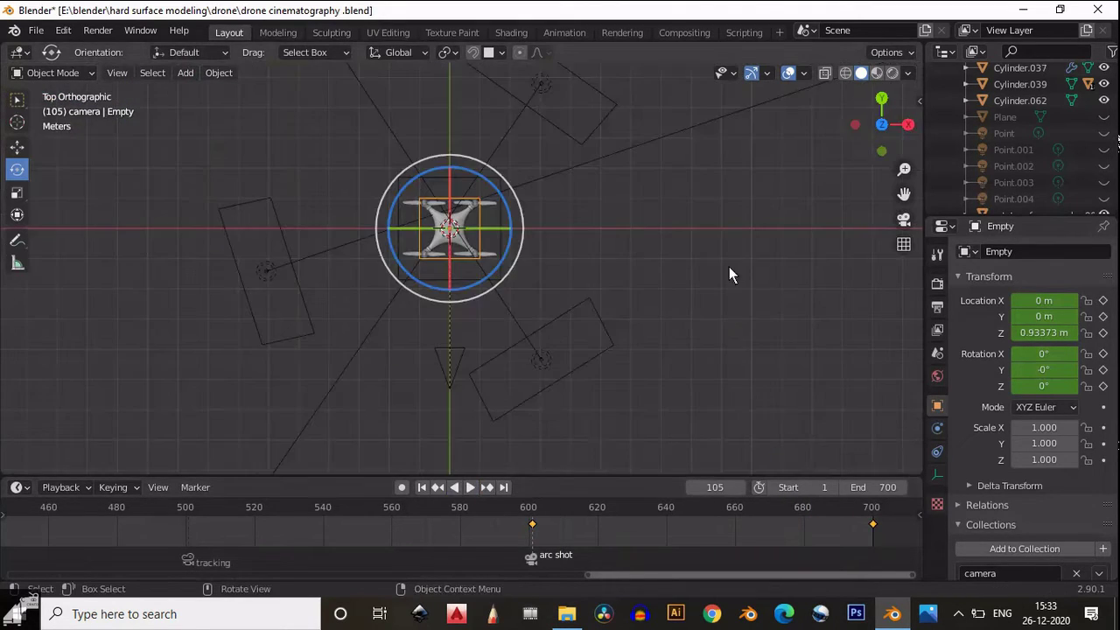
scroll(729, 267, "up", 3)
middle_click_drag(683, 261, 536, 526)
left_click(534, 522)
middle_click_drag(580, 325, 778, 269)
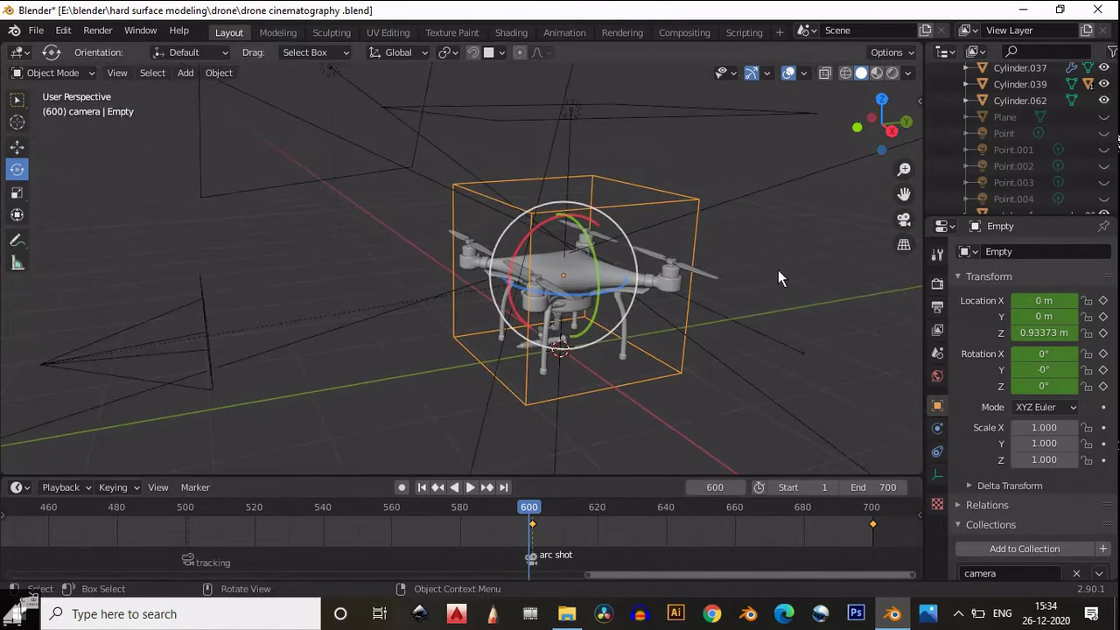
left_click(778, 270)
left_click(466, 487)
scroll(486, 464, "down", 6)
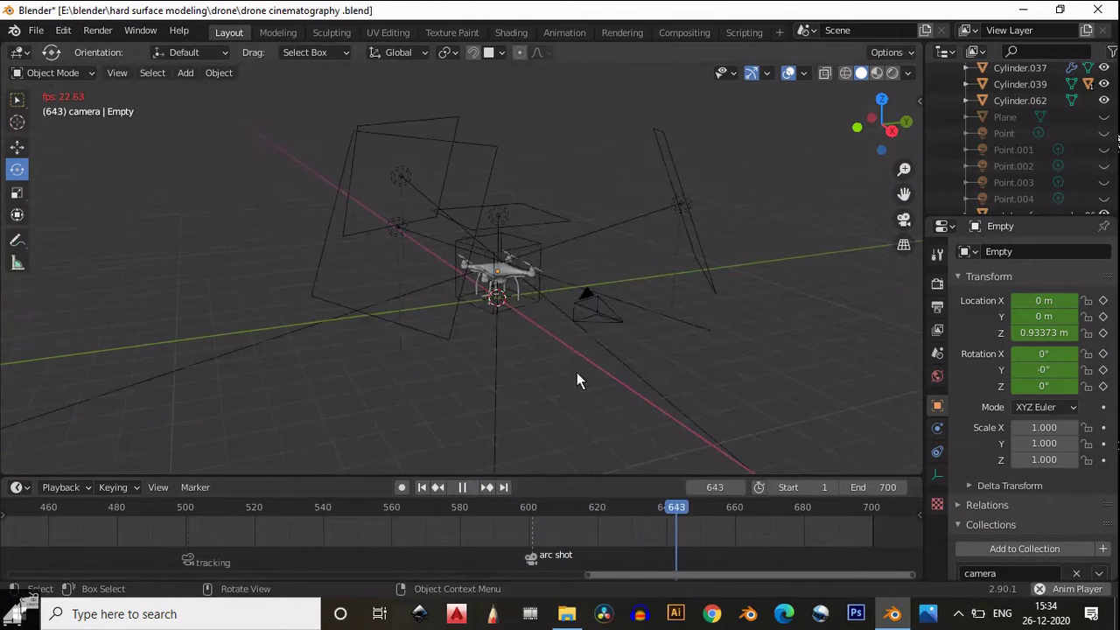
left_click(618, 289)
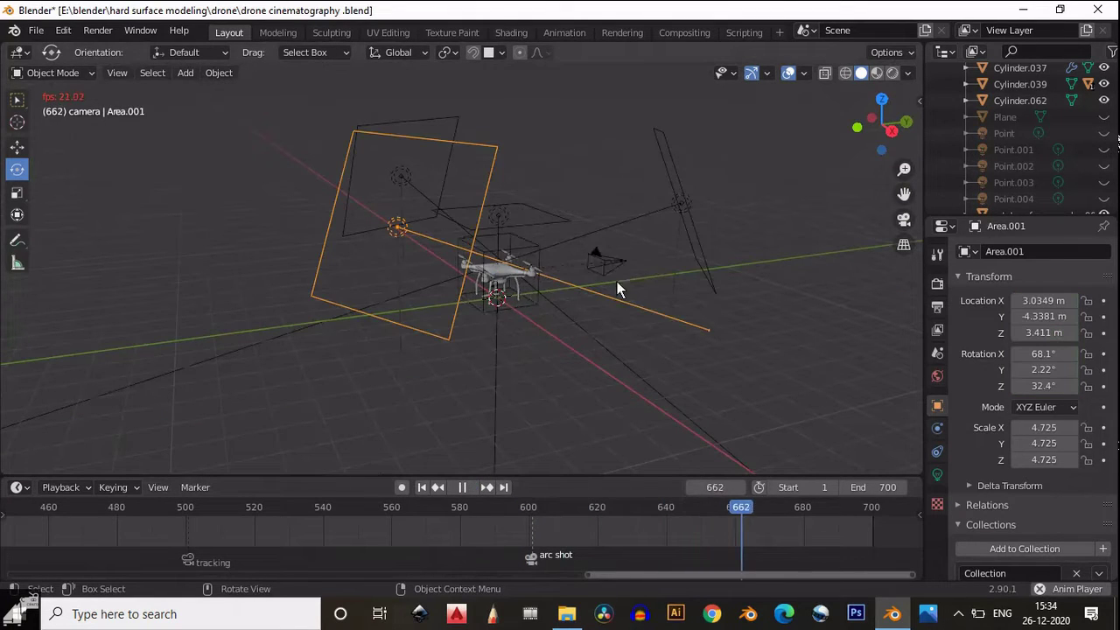
left_click(462, 487)
Step: Select the arc shot camera and play its motion around the drone from frame 599
left_click(352, 299)
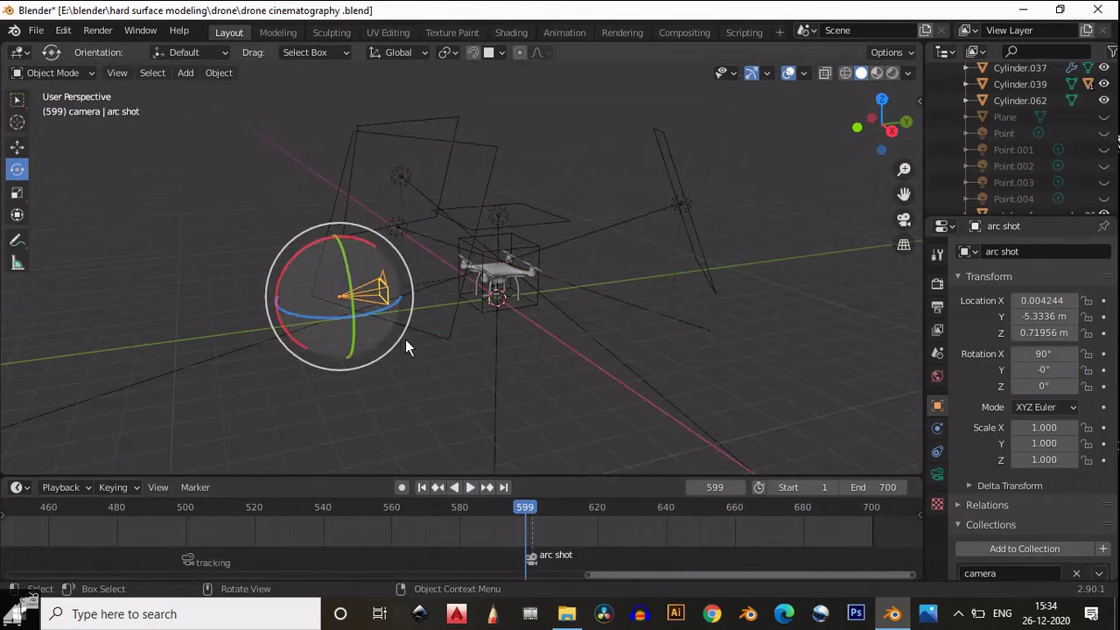
scroll(543, 401, "up", 2)
left_click(470, 487)
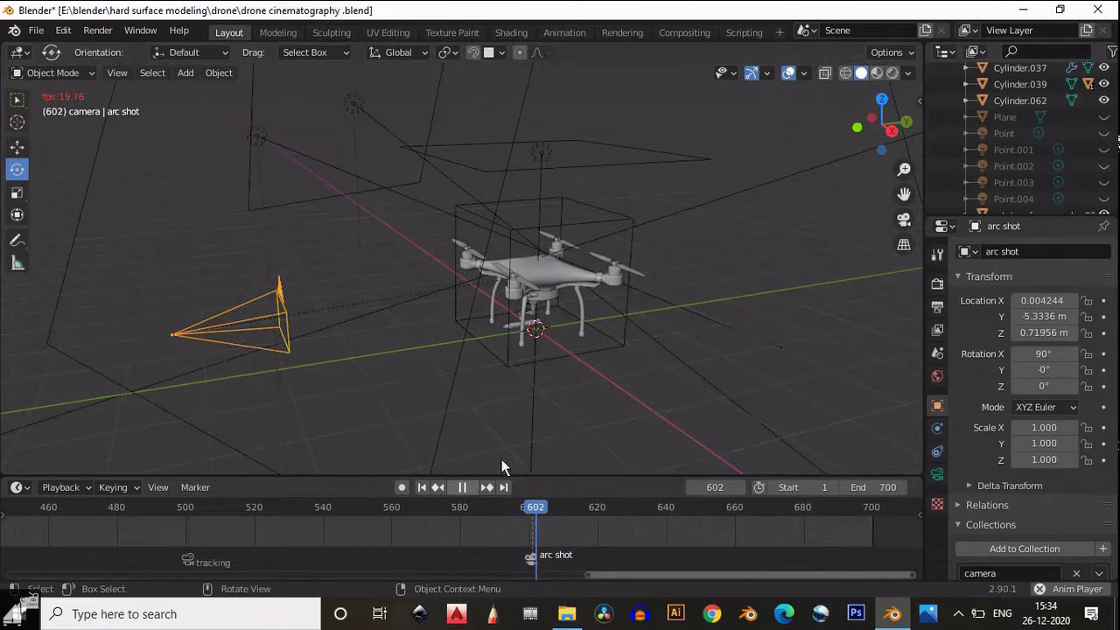
scroll(674, 411, "down", 2)
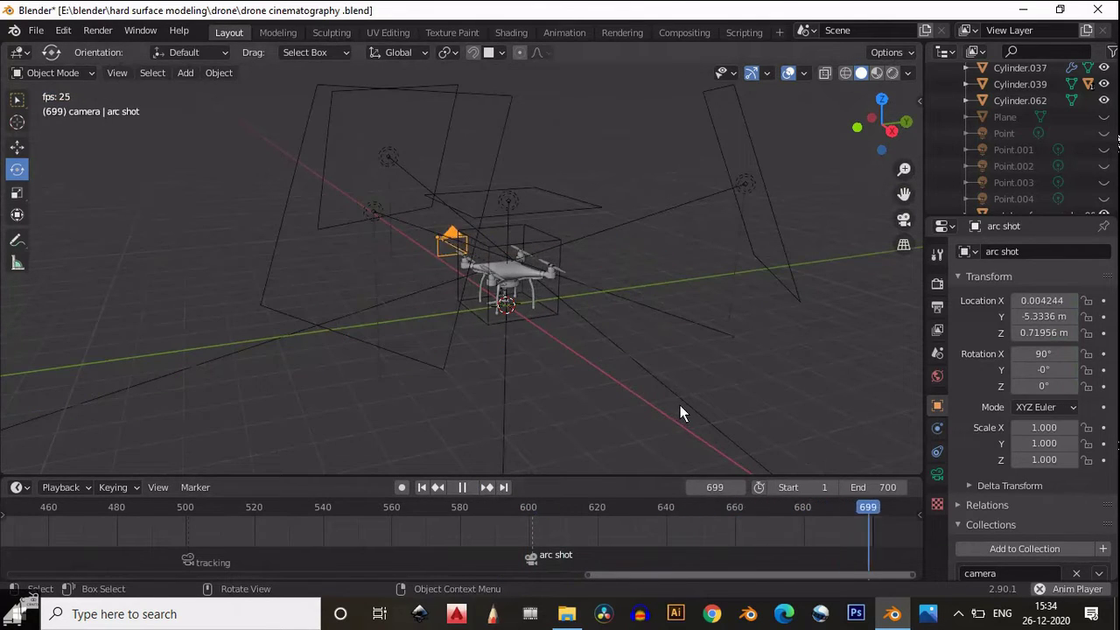
scroll(701, 429, "up", 2)
key("space")
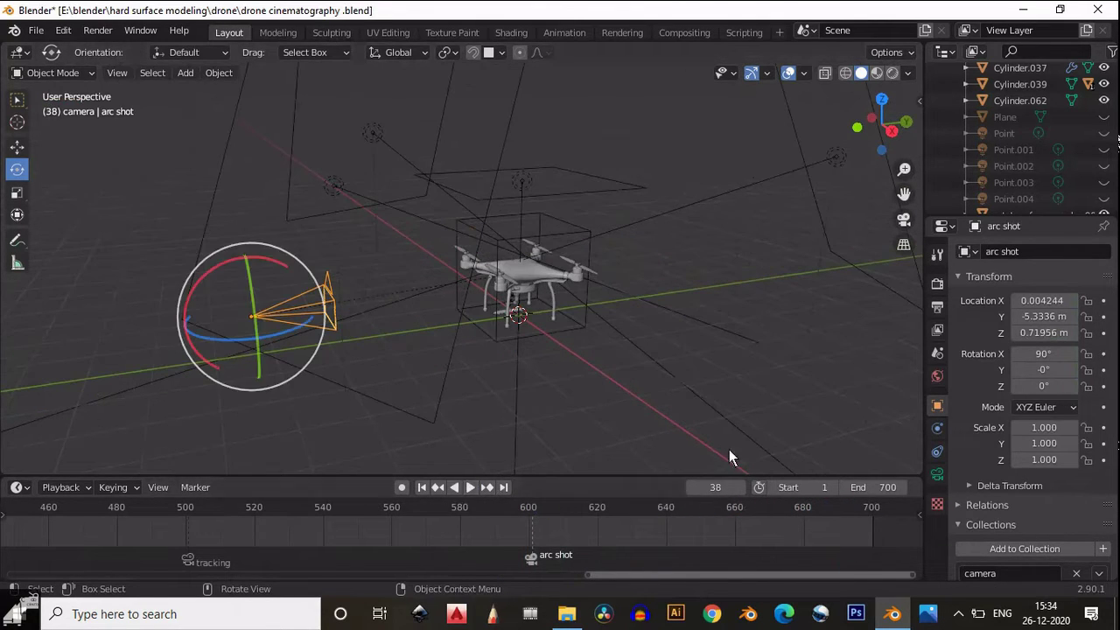
Step: Reveal the Plane in rendered shading and preview the arc shot through the camera, starting with frame 700 and replaying the shot
left_click(504, 487)
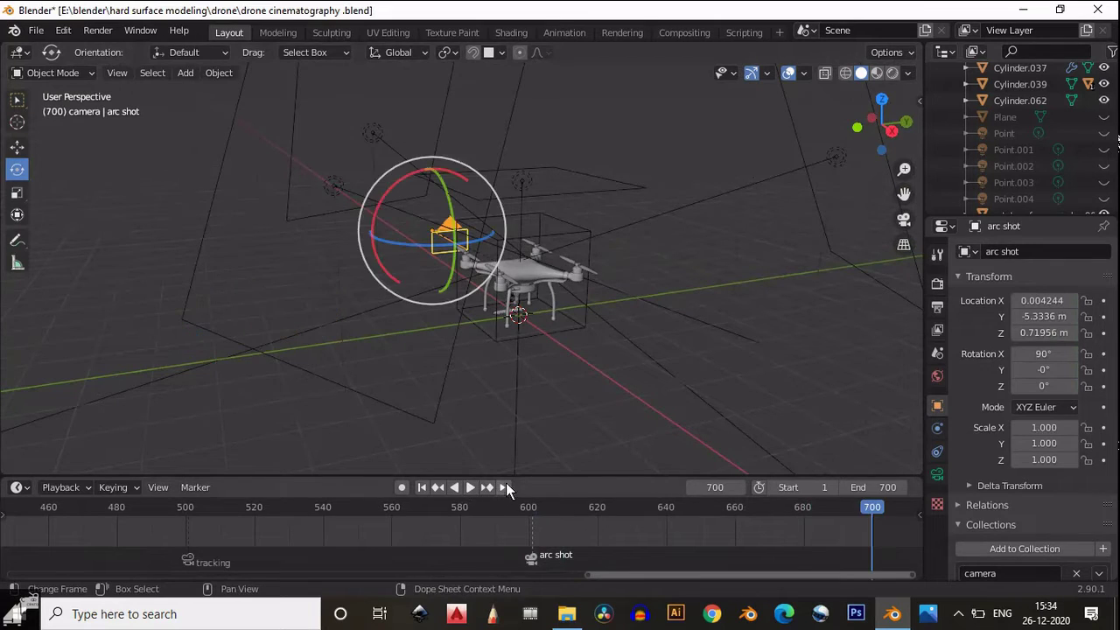
left_click(893, 73)
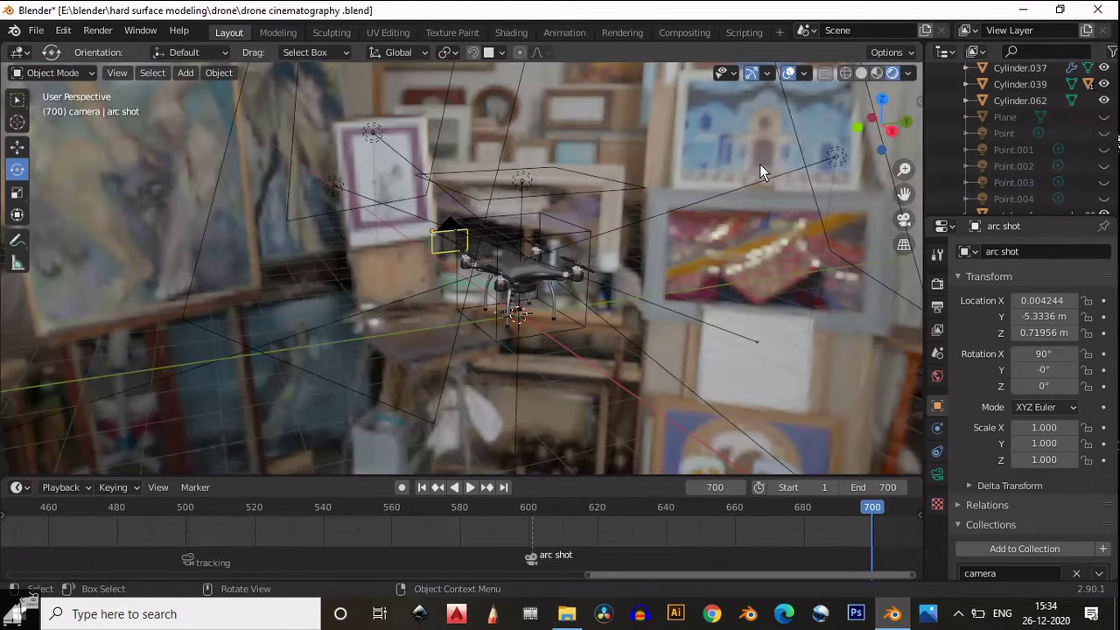
left_click(1103, 117)
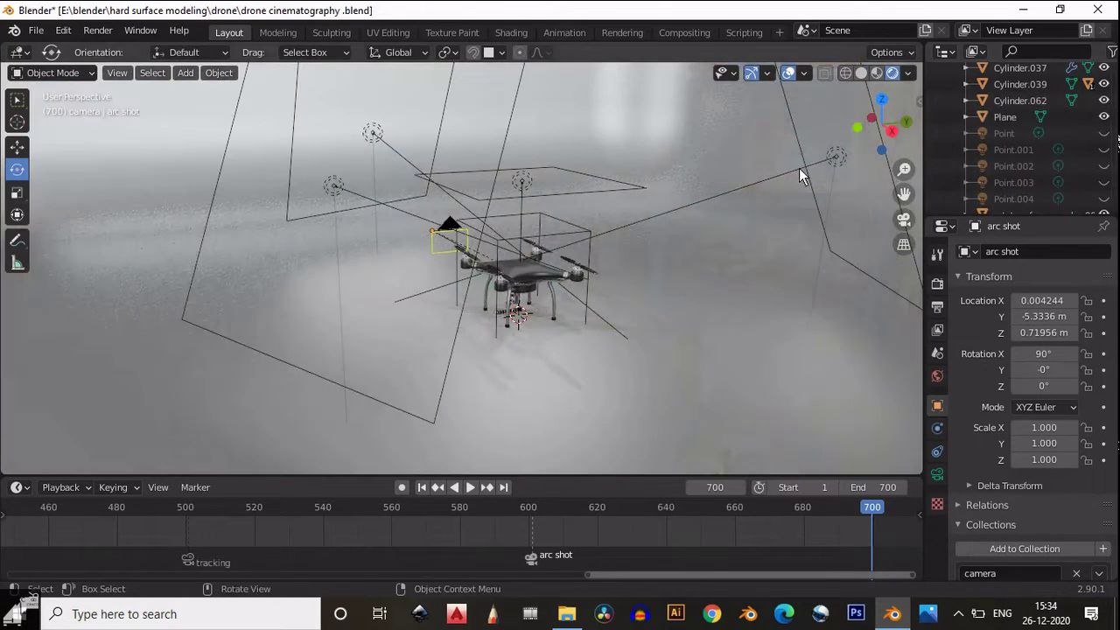
left_click(904, 224)
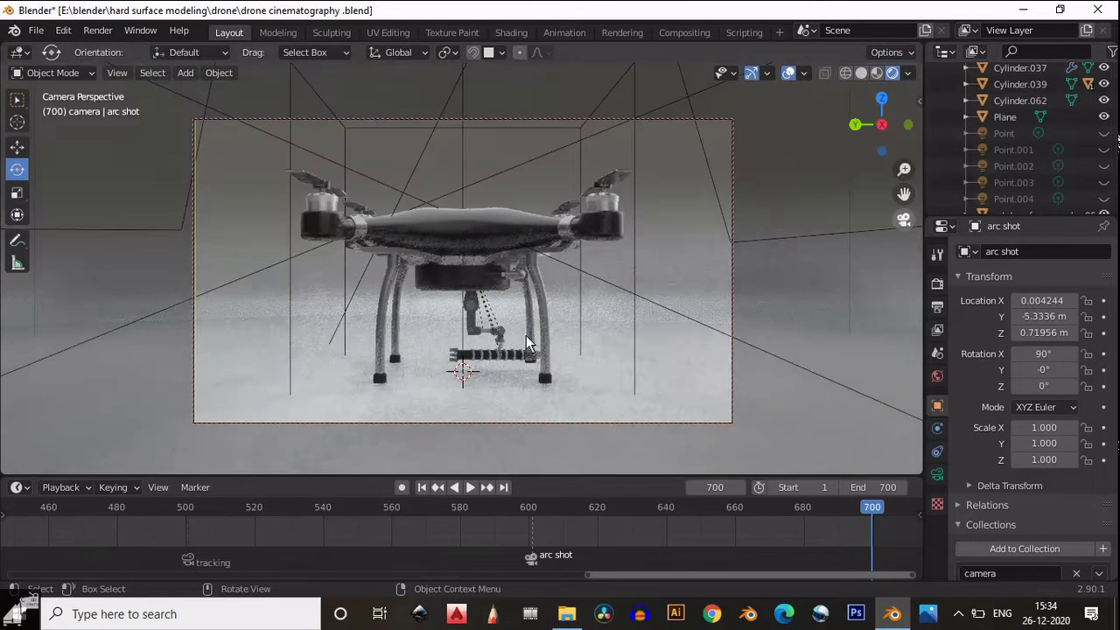
left_click(522, 505)
left_click(468, 487)
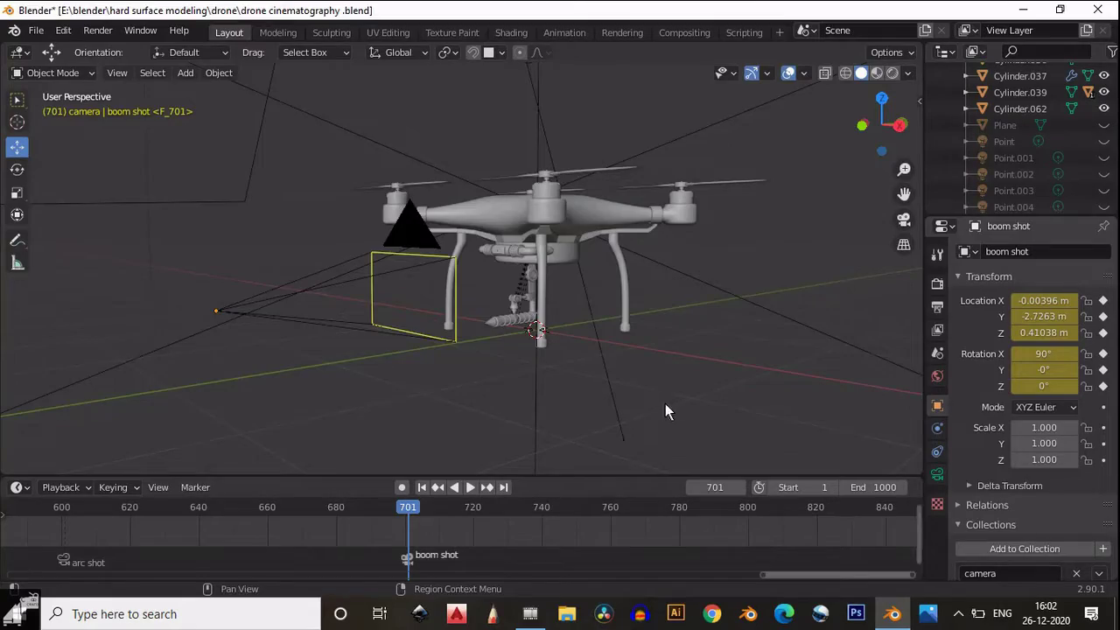
Step: Select the boom shot camera at frame 701 and view it from the right side
scroll(550, 400, "up", 5)
scroll(561, 391, "down", 5)
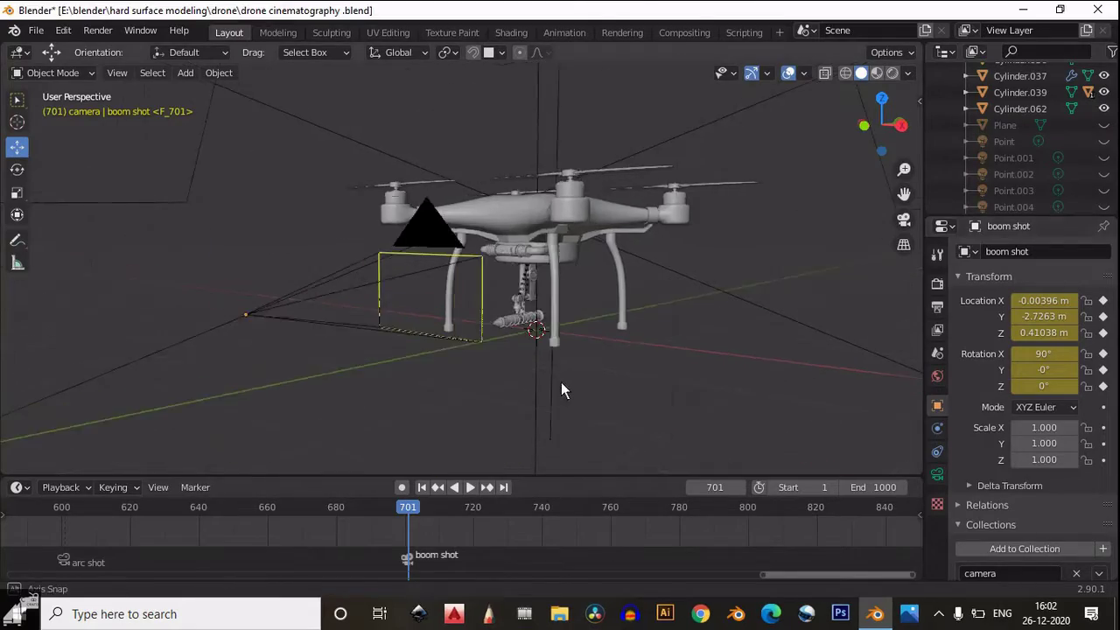
middle_click_drag(561, 390, 213, 299)
left_click(215, 300)
scroll(1111, 127, "down", 4)
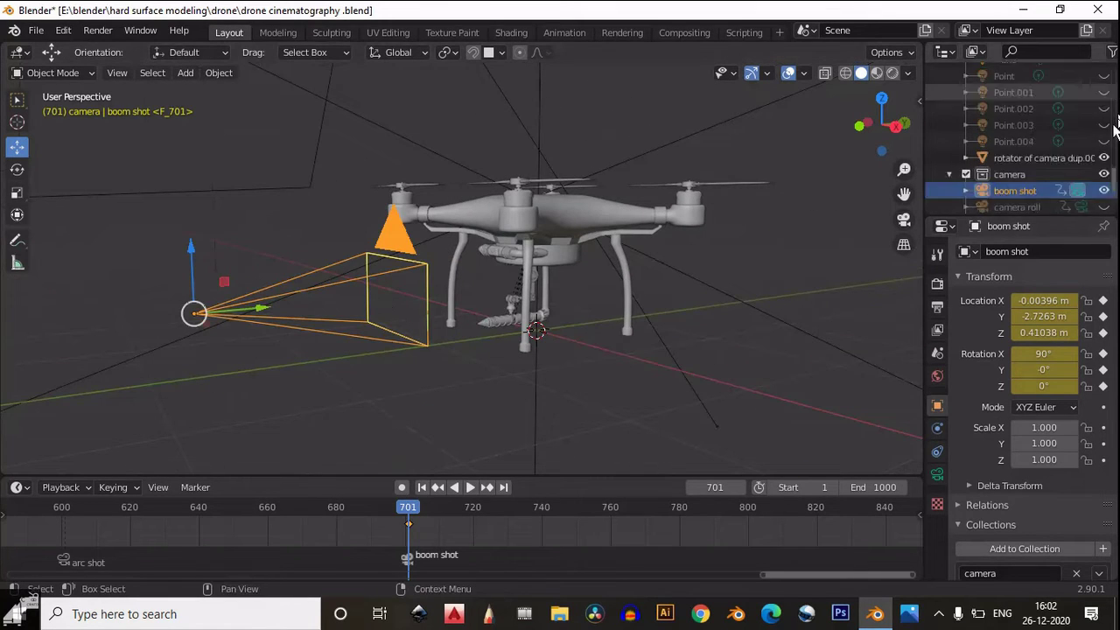
scroll(1114, 127, "down", 3)
scroll(666, 333, "up", 4)
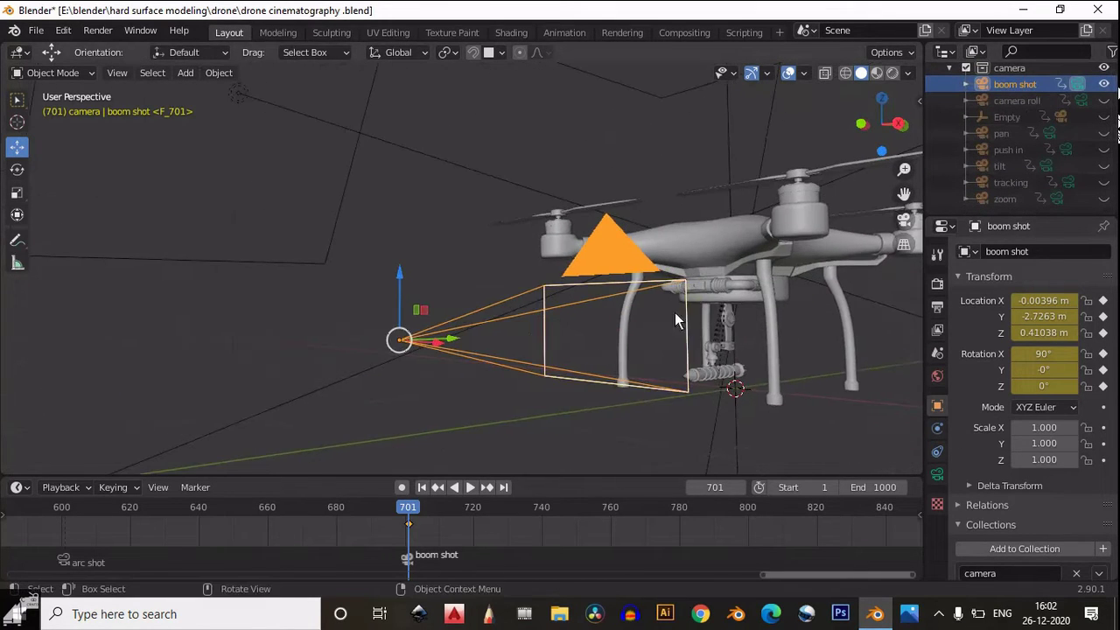
scroll(581, 325, "down", 2)
left_click(899, 124)
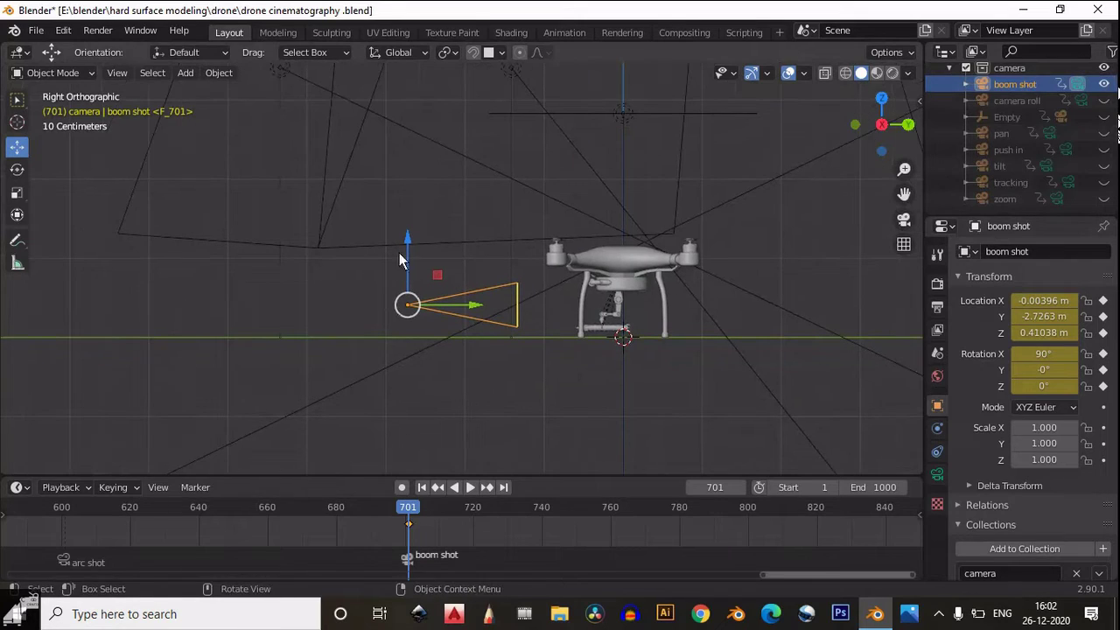
Step: Move to frame 800 and try raising the boom shot camera about 0.34 m along Z
left_click(747, 510)
key("g")
key("z")
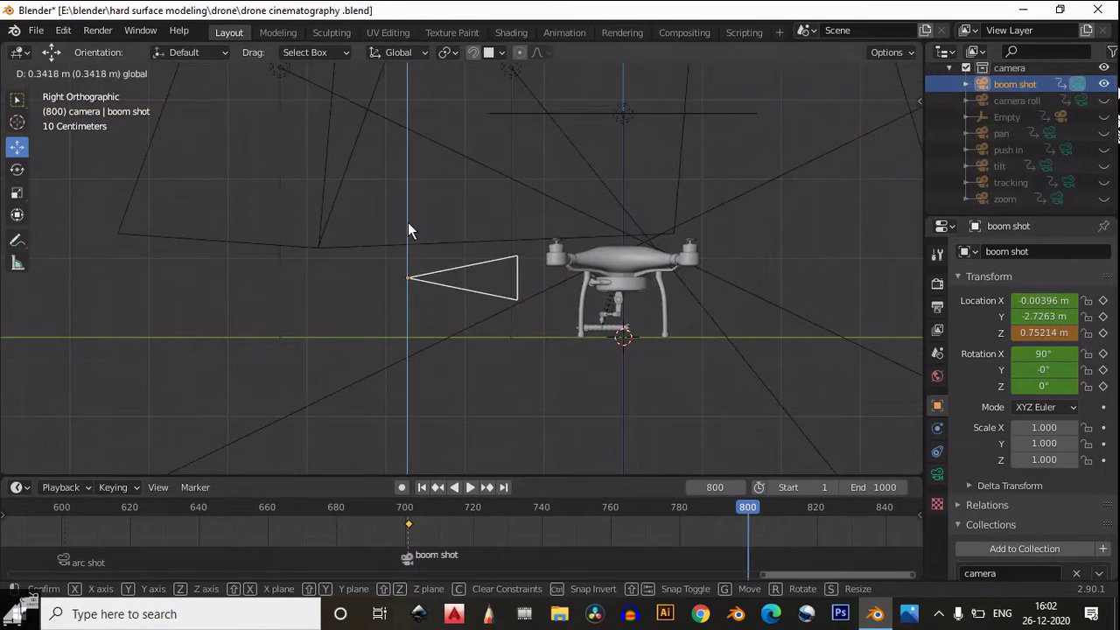
key("Escape")
Step: Show right and camera views side by side in the UV Editing workspace, and try raising the boom shot camera along Z
left_click(388, 32)
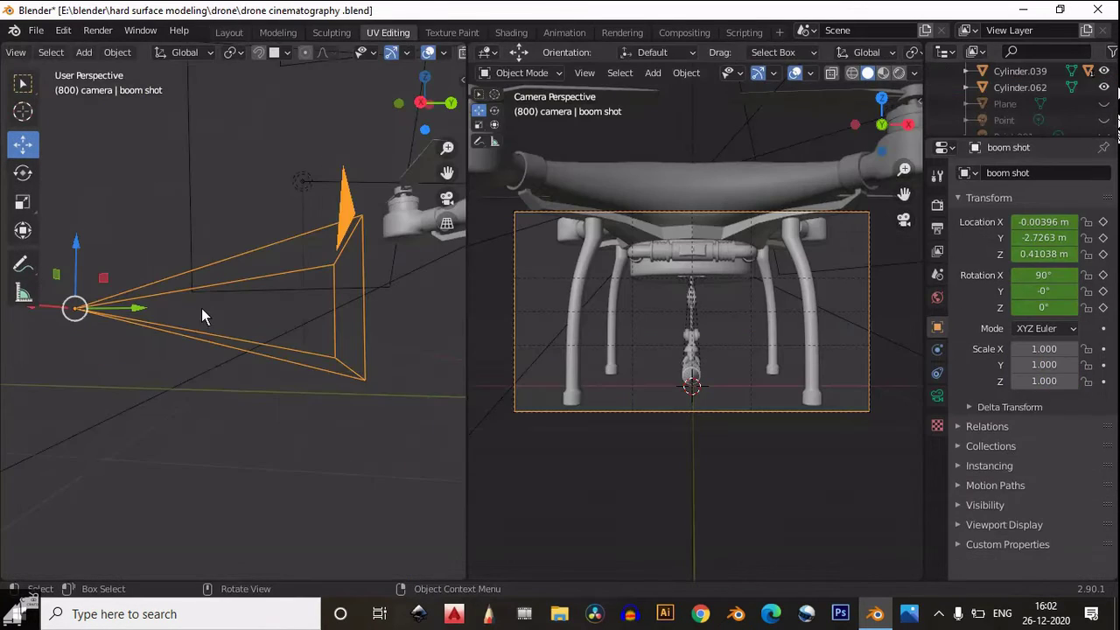
left_click(421, 102)
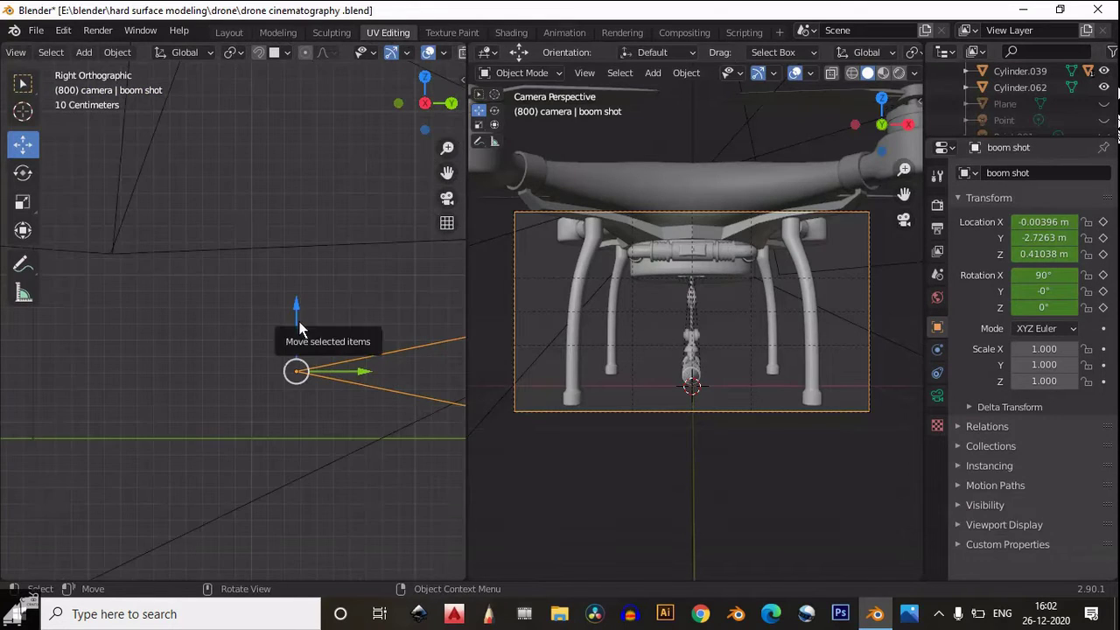
scroll(300, 313, "up", 5)
left_click_drag(300, 317, 315, 206)
key("Escape")
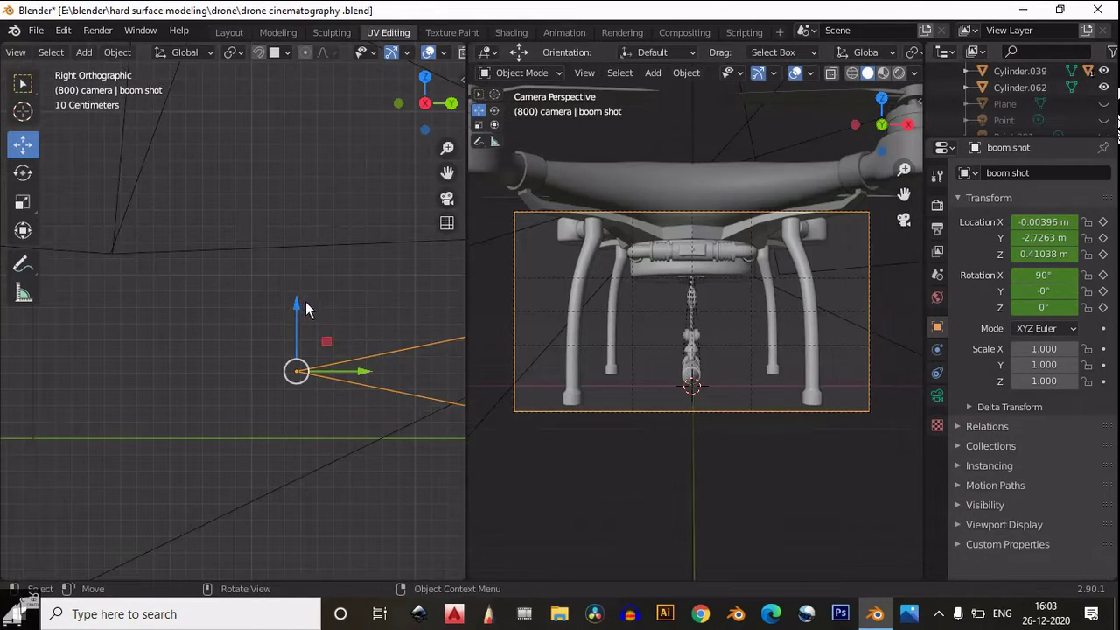
Step: Raise the boom shot camera to about 1.0 m in Z and tilt it down to about 78.1° X rotation
left_click_drag(297, 315, 310, 211)
key("r")
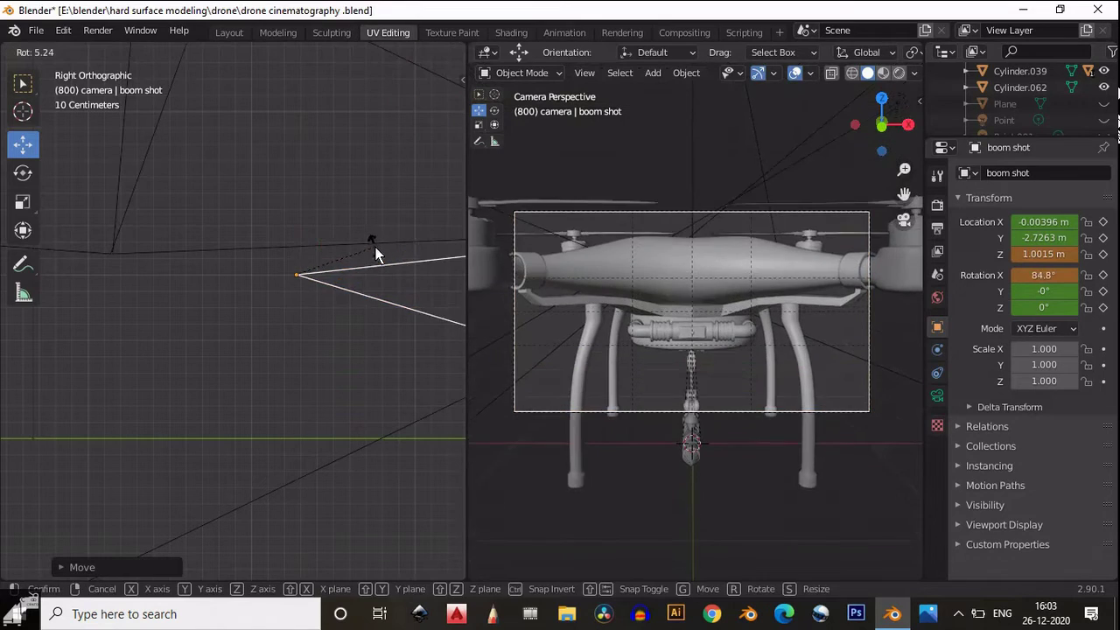
left_click(362, 268)
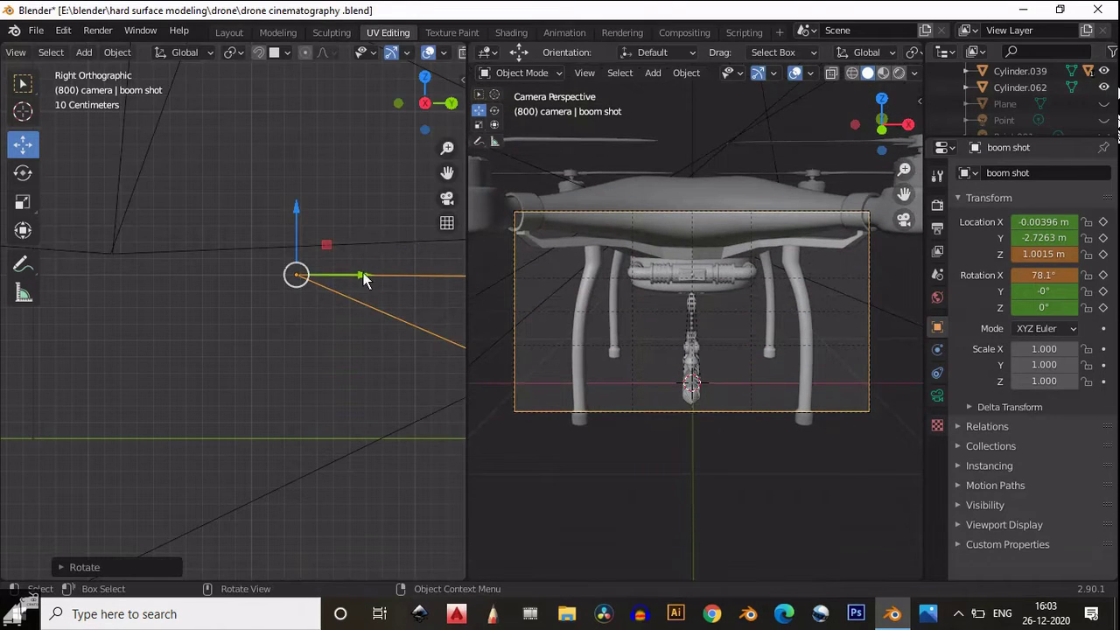
Step: Tilt the boom shot camera to about 75.1° X rotation and raise it to about 1.66 m in Z
left_click_drag(362, 281, 371, 289)
key("r")
left_click_drag(298, 221, 325, 122)
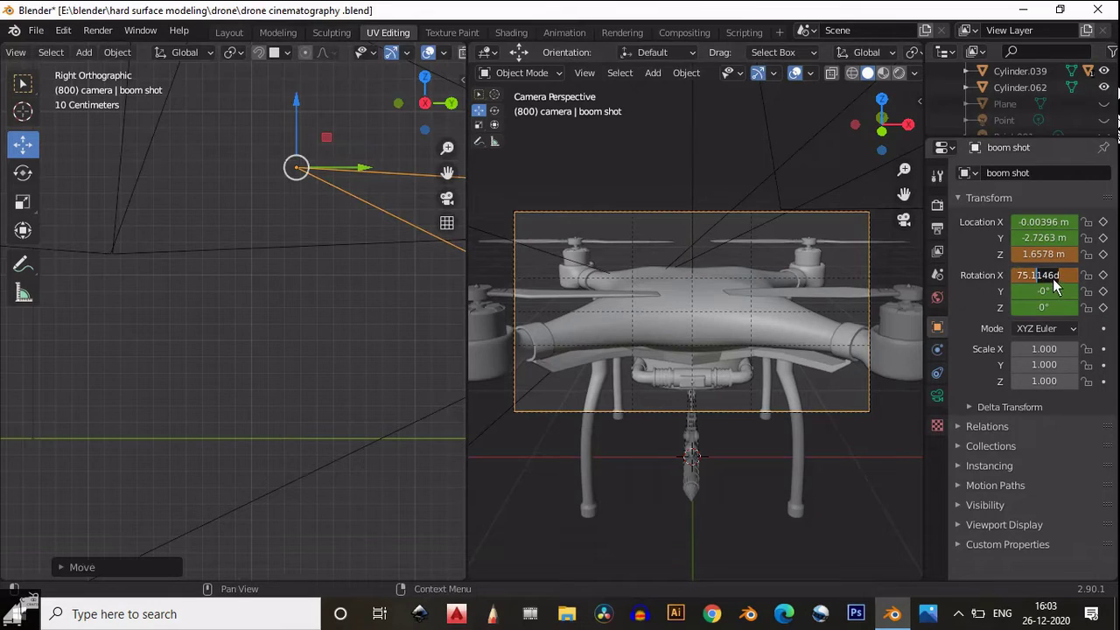
Step: Set the boom shot camera's X rotation to 75° and open its lens settings
key("Return")
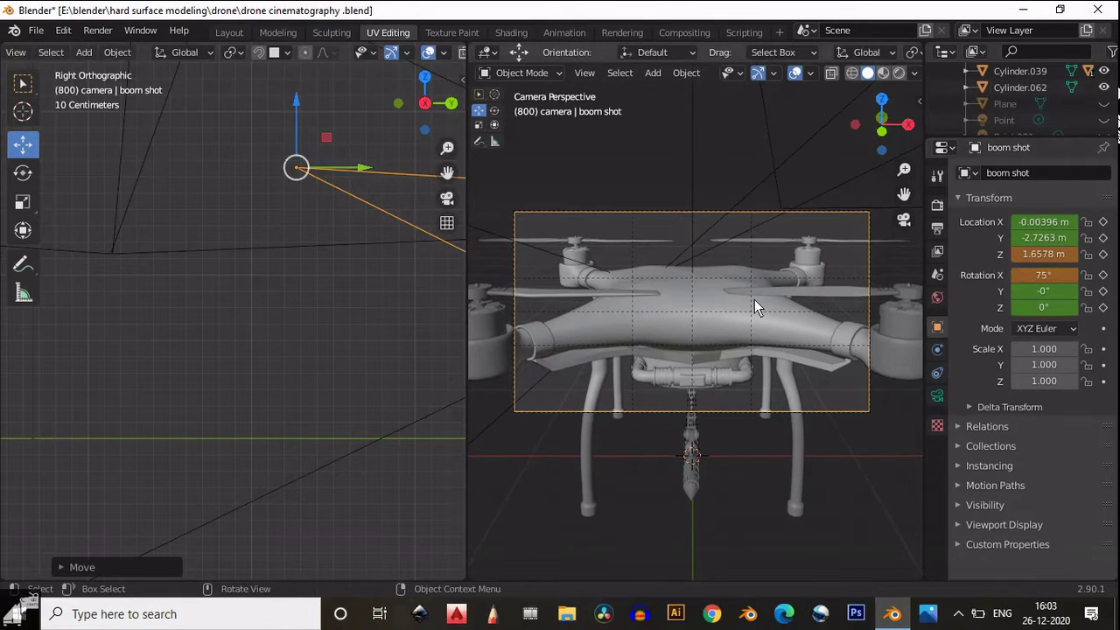
left_click(937, 396)
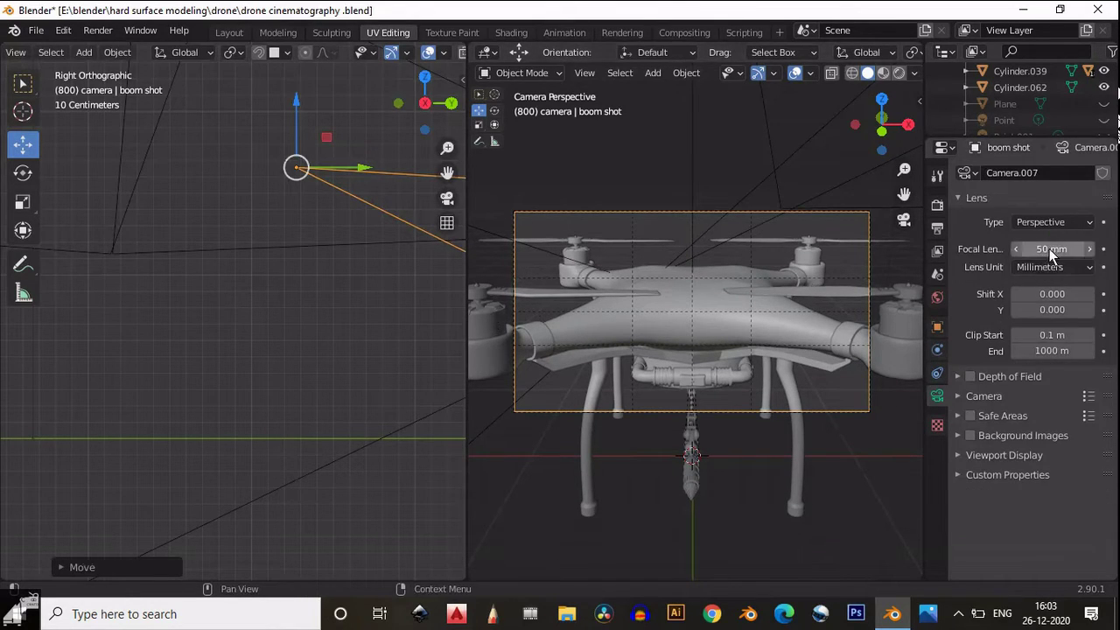
mouse_move(1046, 251)
left_mouse_down()
mouse_move(1026, 252)
mouse_move(1050, 251)
left_mouse_up()
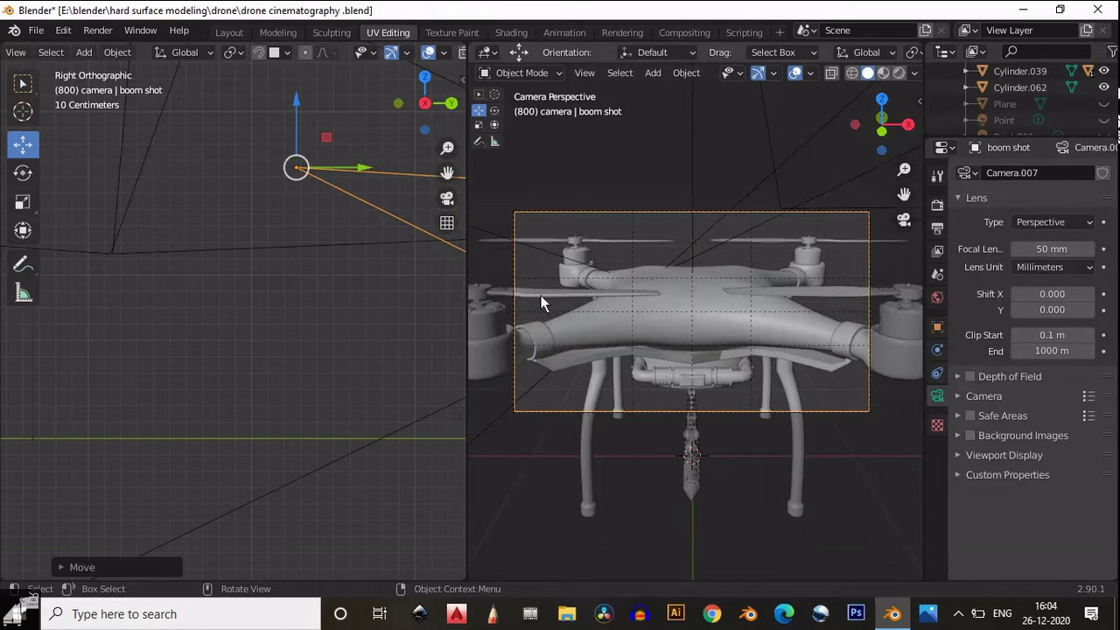
Step: Return to the Layout workspace and keyframe the boom shot camera's location and rotation at frame 800
left_click(232, 32)
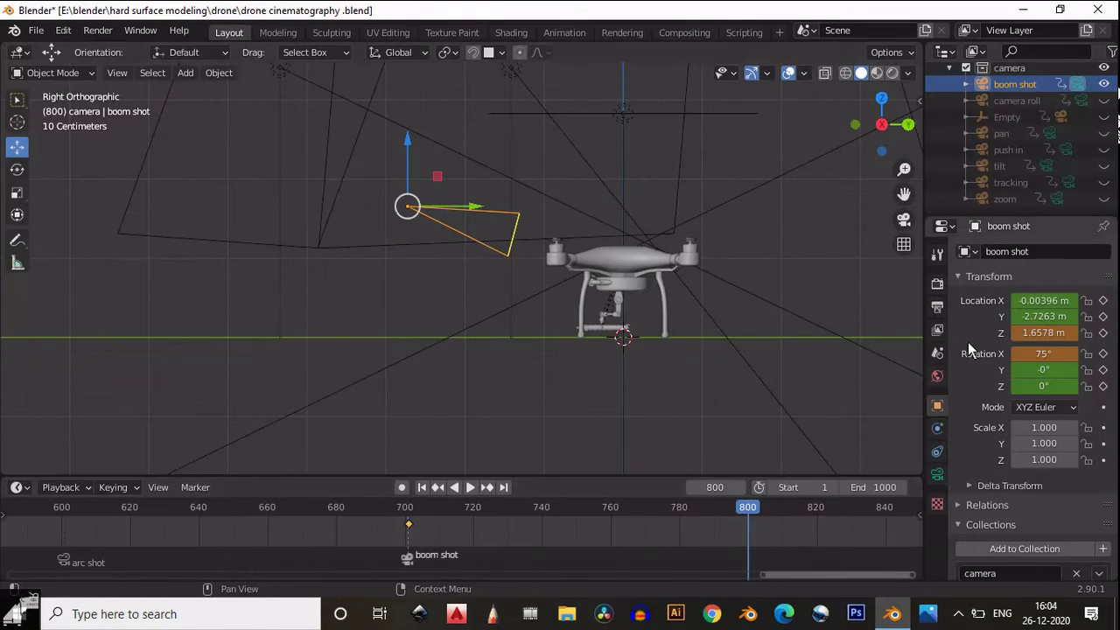
right_click(1028, 300)
left_click(1027, 300)
right_click(1042, 353)
left_click(1006, 325)
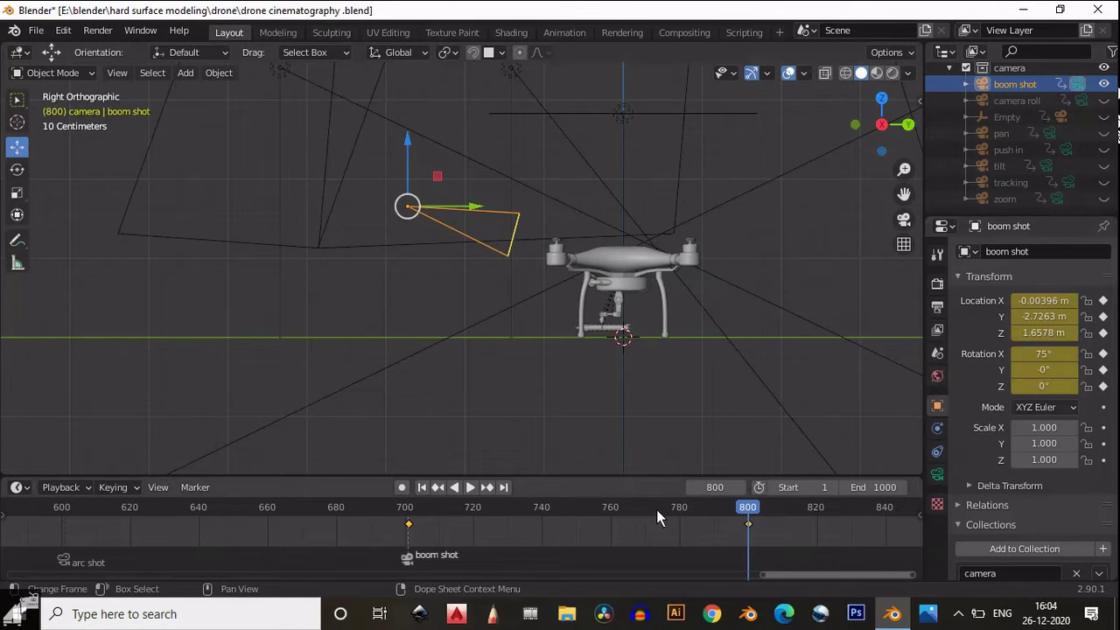
Step: Play the boom shot from frame 701 through the camera view to check the rise and tilt
left_click(408, 519)
left_click(904, 219)
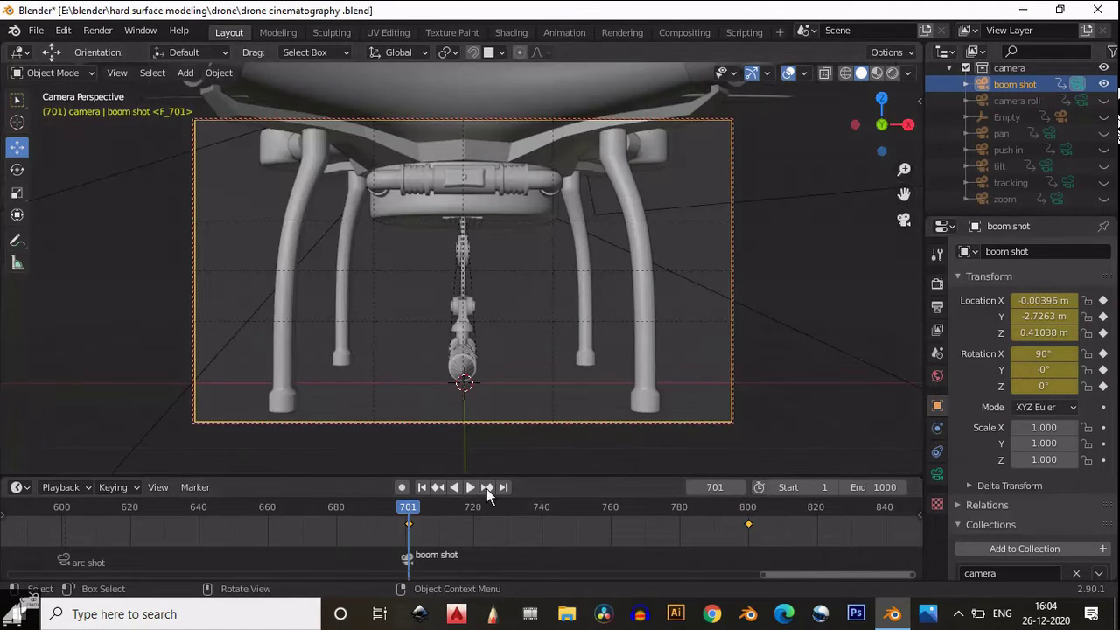
left_click(469, 488)
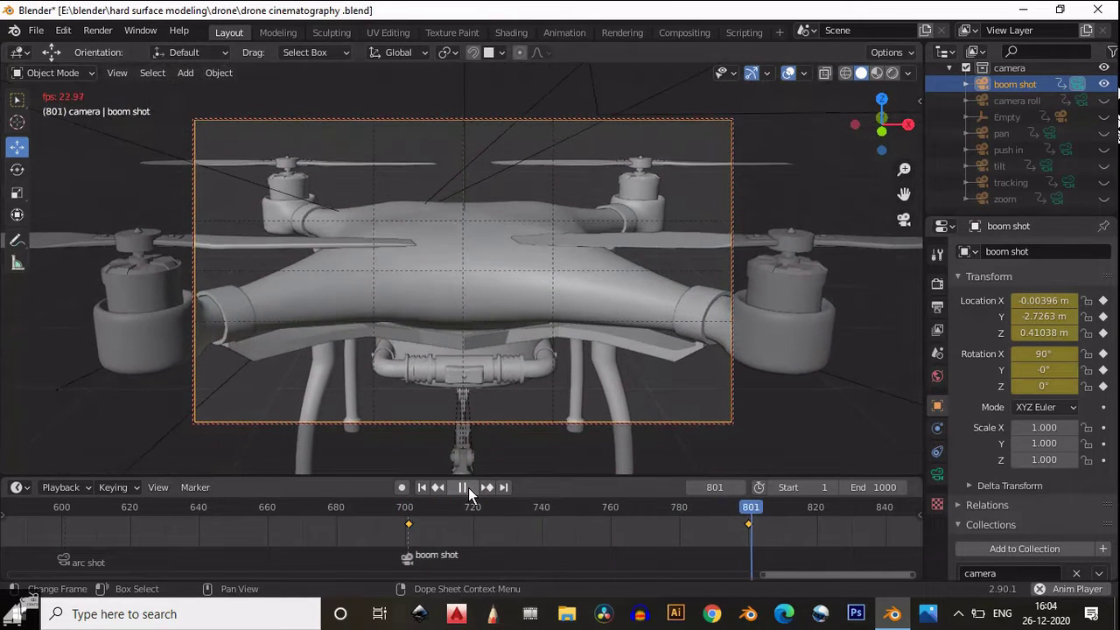
left_click(463, 488)
Step: Keyframe the boom shot camera's focal length at 50 mm on frame 701
left_click(408, 519)
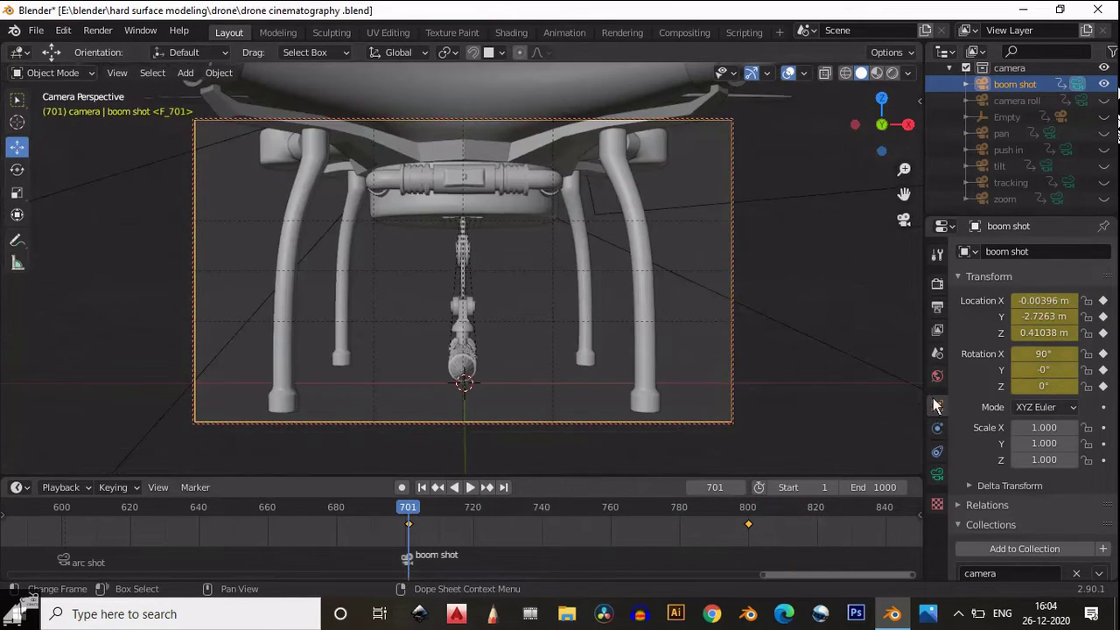
left_click(938, 474)
scroll(961, 335, "up", 8)
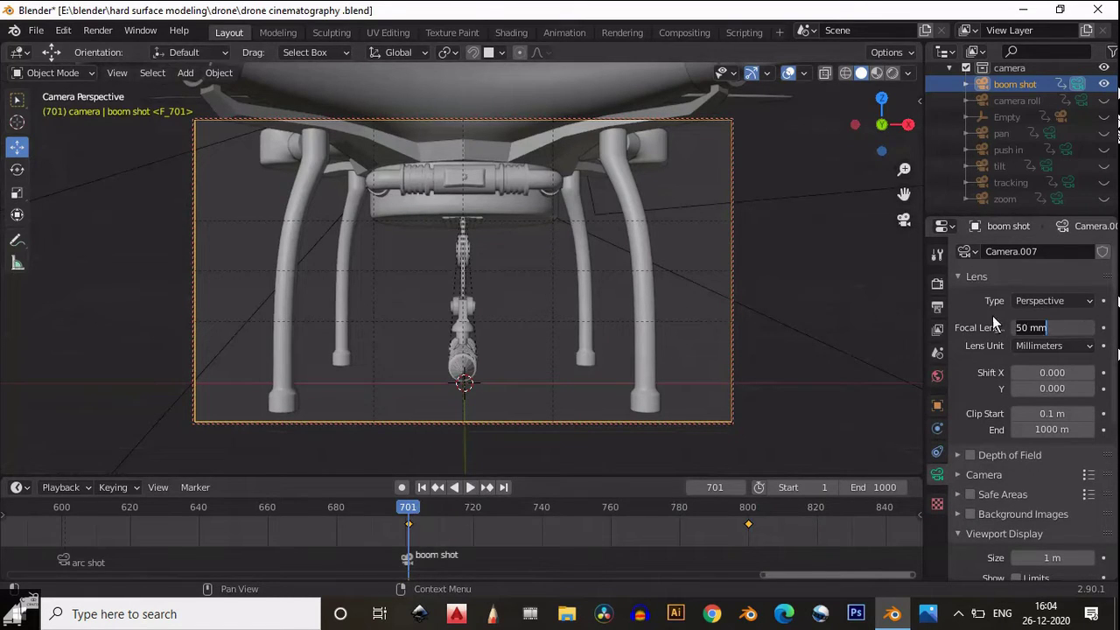
right_click(1055, 327)
left_click(1054, 326)
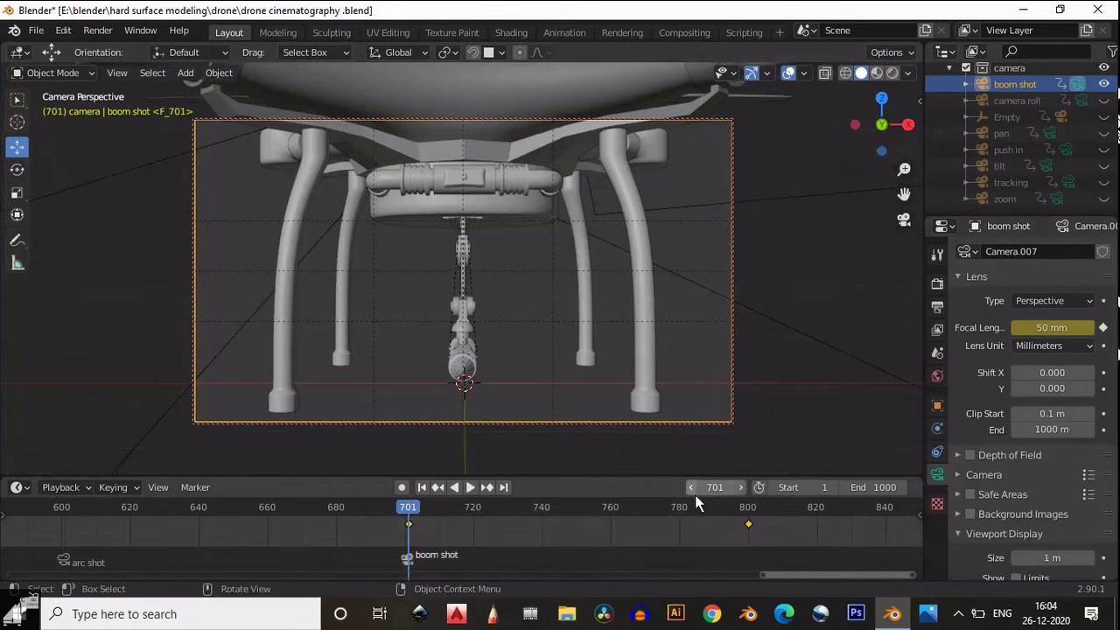
Step: Set the boom shot camera's focal length to 35 mm at frame 800 and keyframe it
left_click(748, 518)
left_click_drag(1063, 337, 1053, 328)
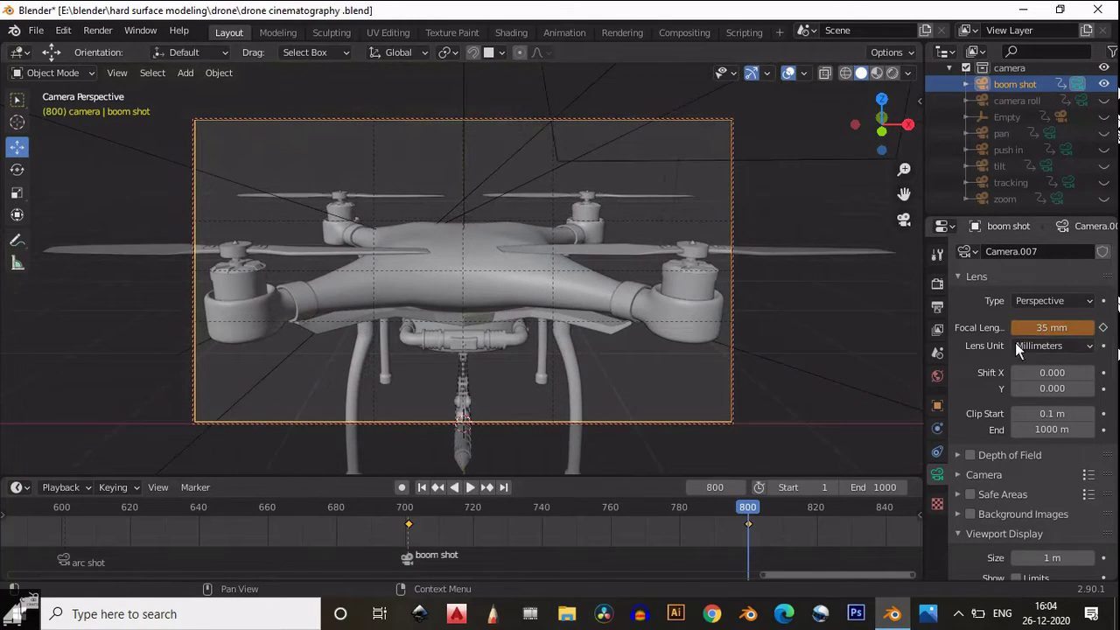
right_click(1049, 330)
left_click(1050, 331)
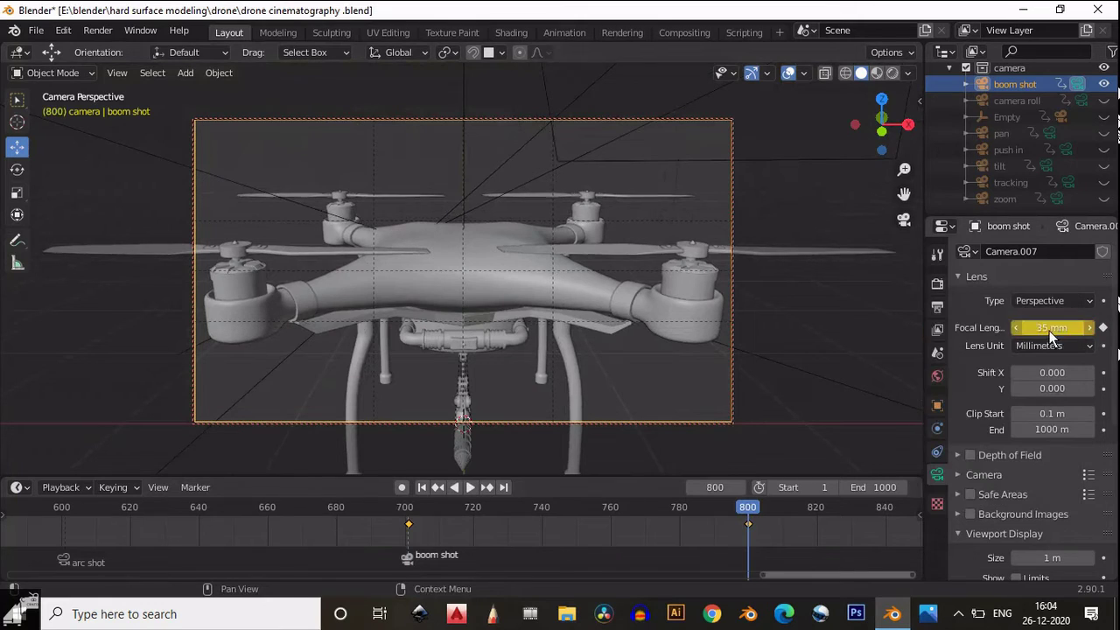
Step: Play the boom shot twice from frame 701 through the camera to check the move with the focal length change
left_click(416, 508)
key("shift+ctrl+space")
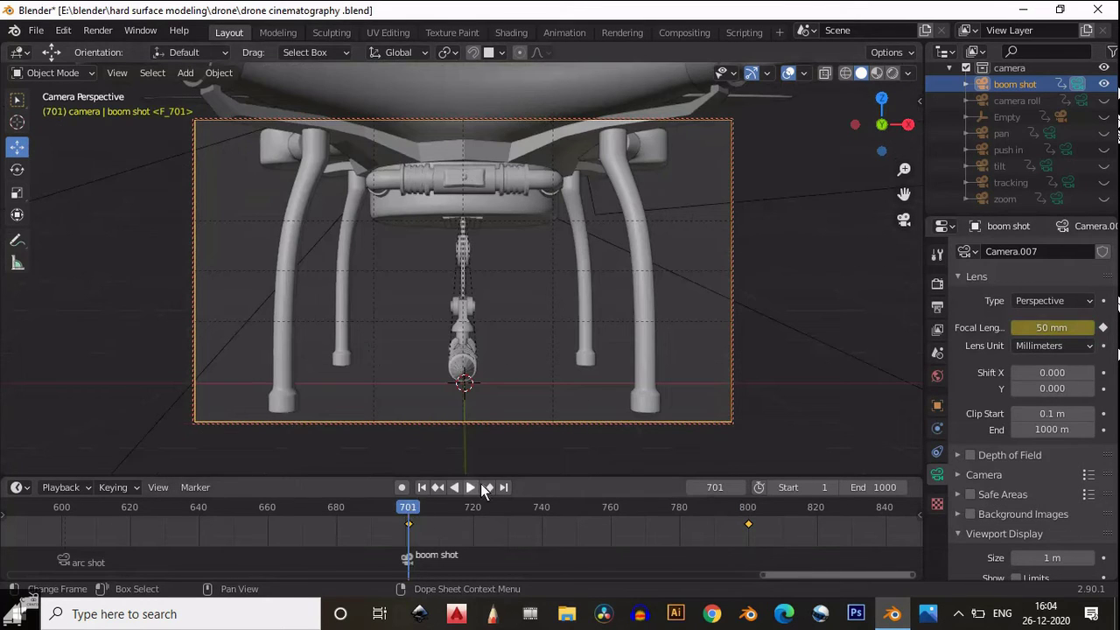
left_click(475, 485)
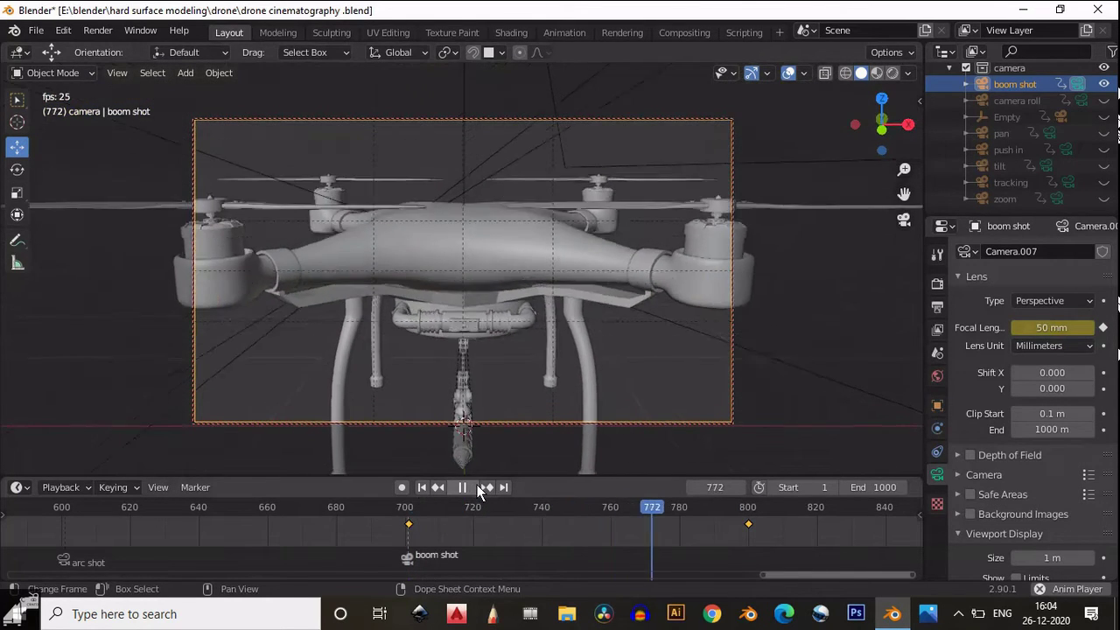
left_click(473, 485)
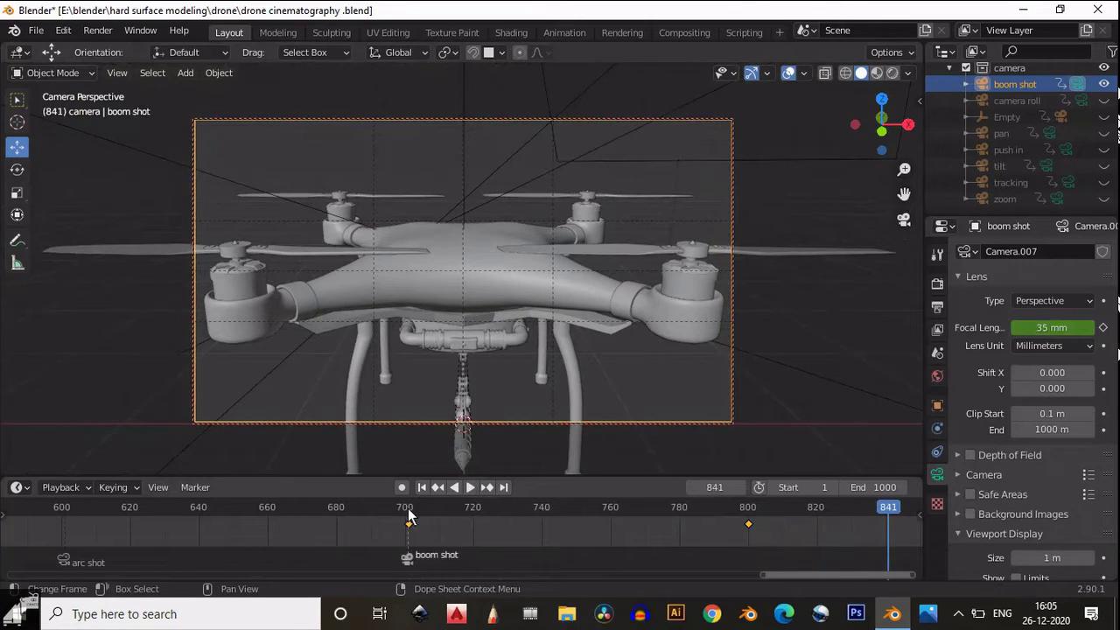
left_click(408, 517)
left_click(471, 487)
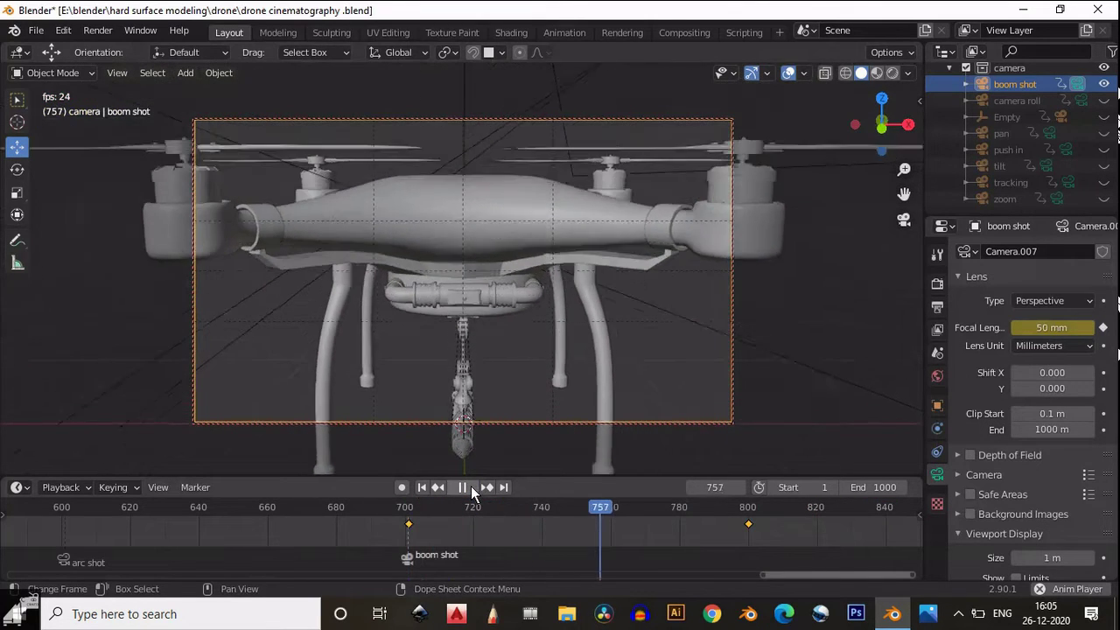
left_click(471, 485)
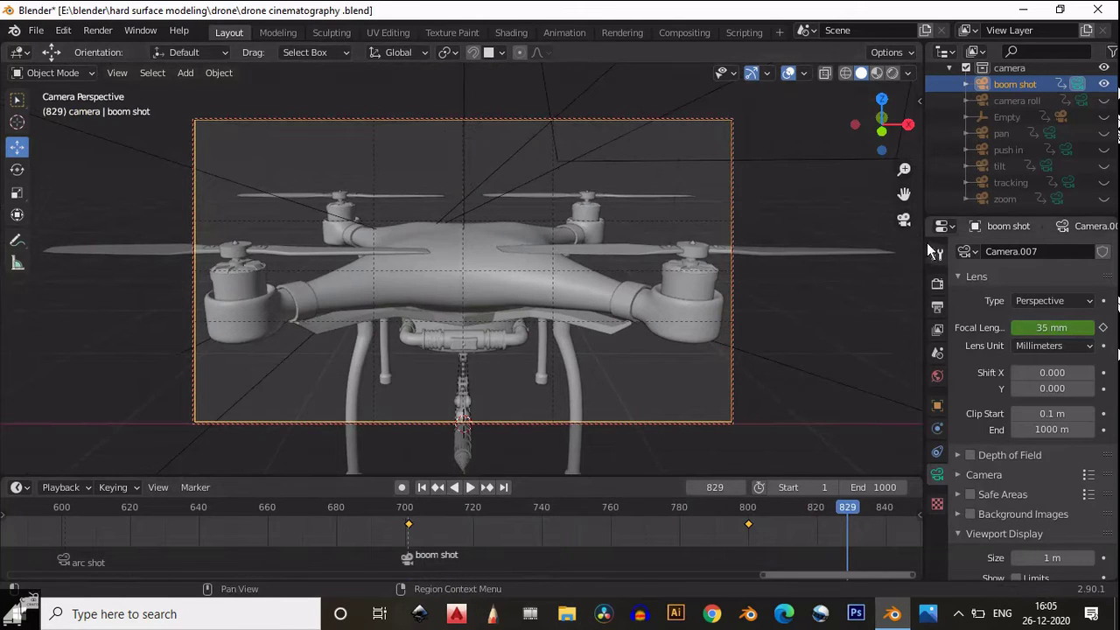
Step: Leave the camera view and play the boom shot from frame 701 to examine the camera's movement beside the drone
left_click(904, 219)
middle_click_drag(911, 220, 553, 327)
scroll(554, 319, "up", 4)
left_click(408, 511)
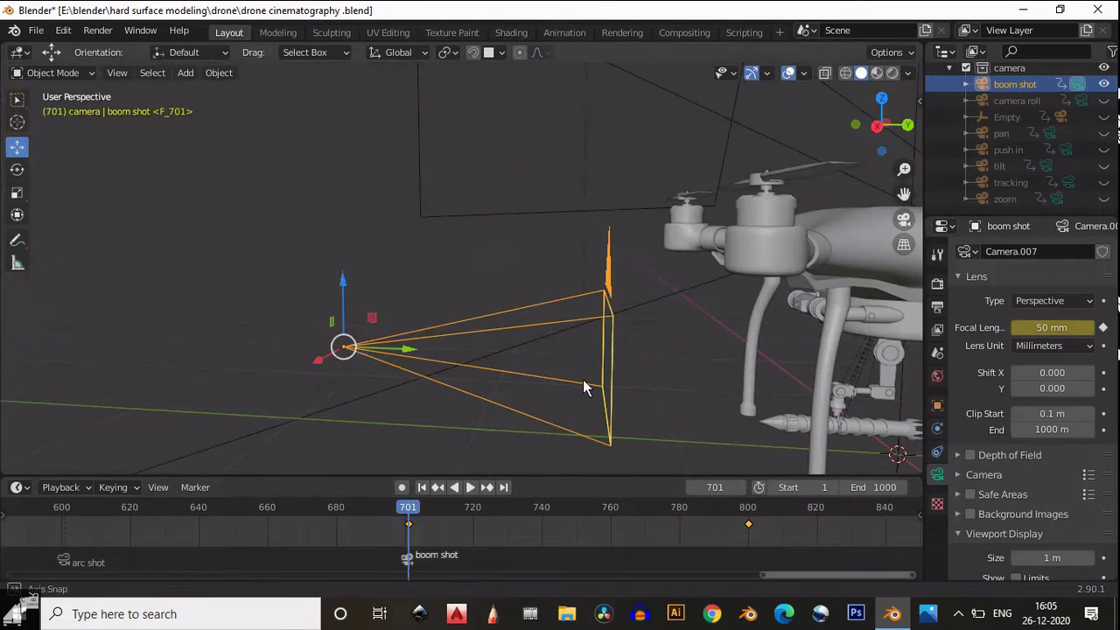
middle_click_drag(522, 373, 555, 357)
scroll(525, 371, "down", 4)
left_click(470, 487)
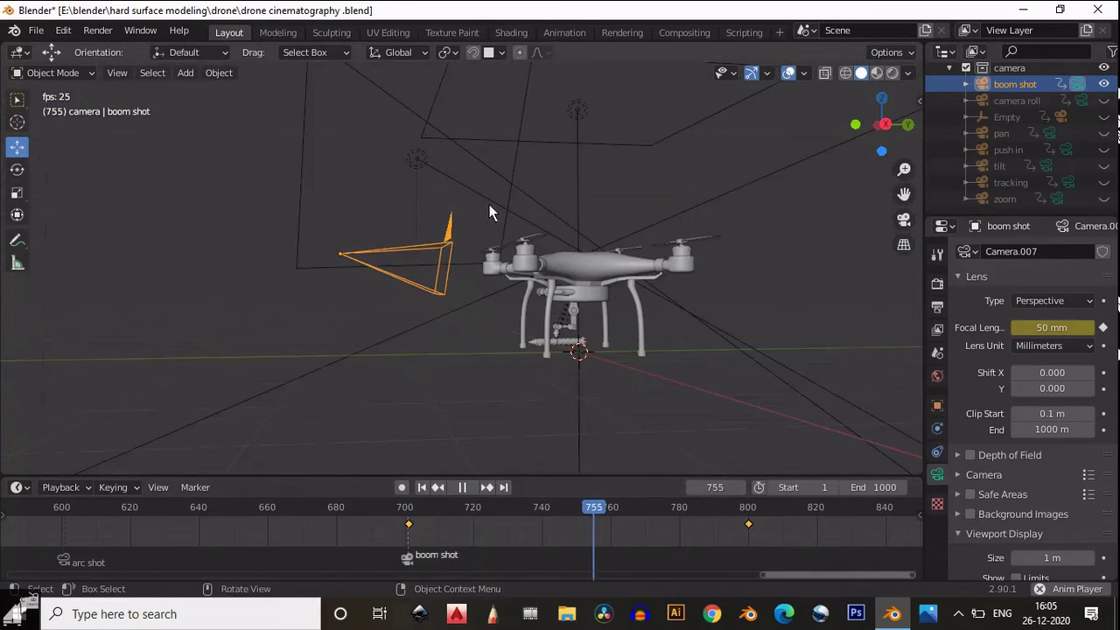
left_click(465, 487)
Step: Preview the boom shot from frame 701 through the camera in rendered shading with the Plane object unhidden
left_click(410, 513)
left_click(904, 220)
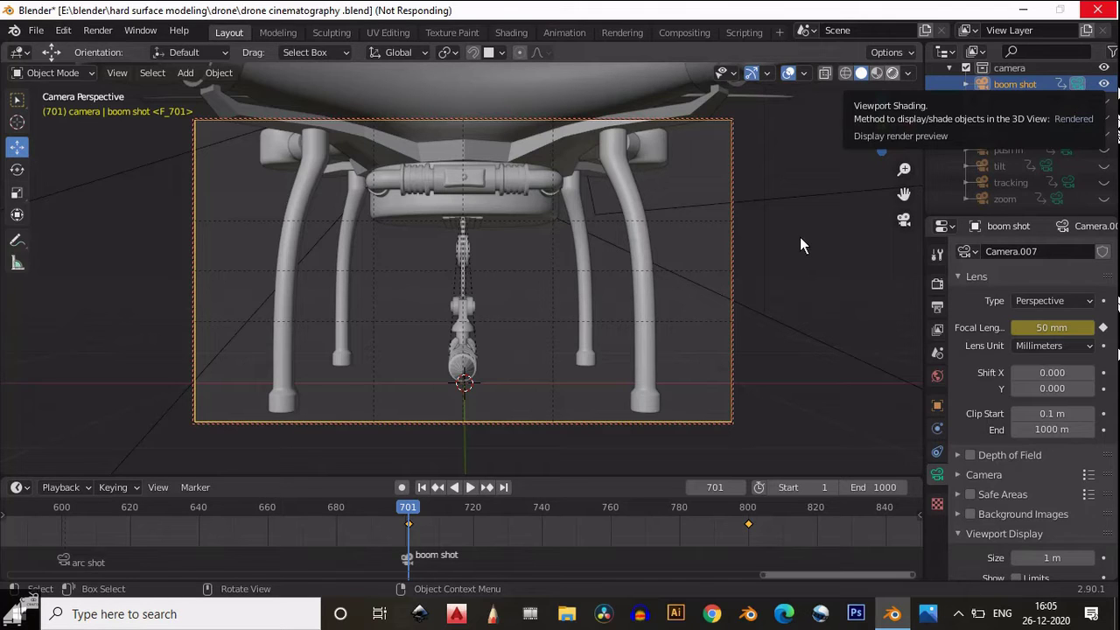
scroll(1110, 107, "up", 3)
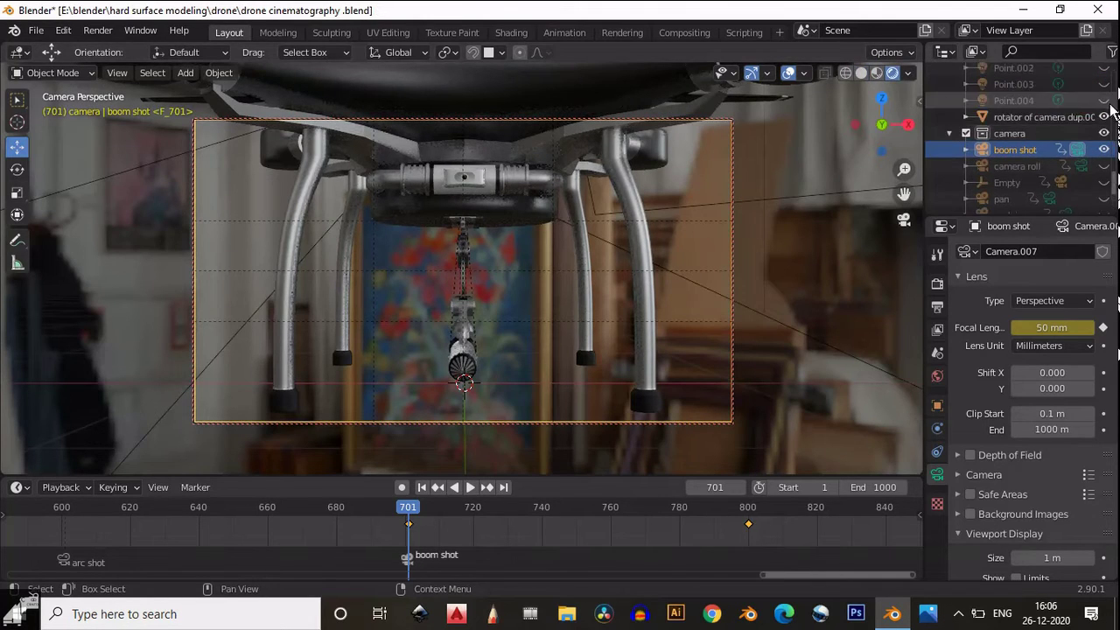
scroll(1110, 107, "up", 5)
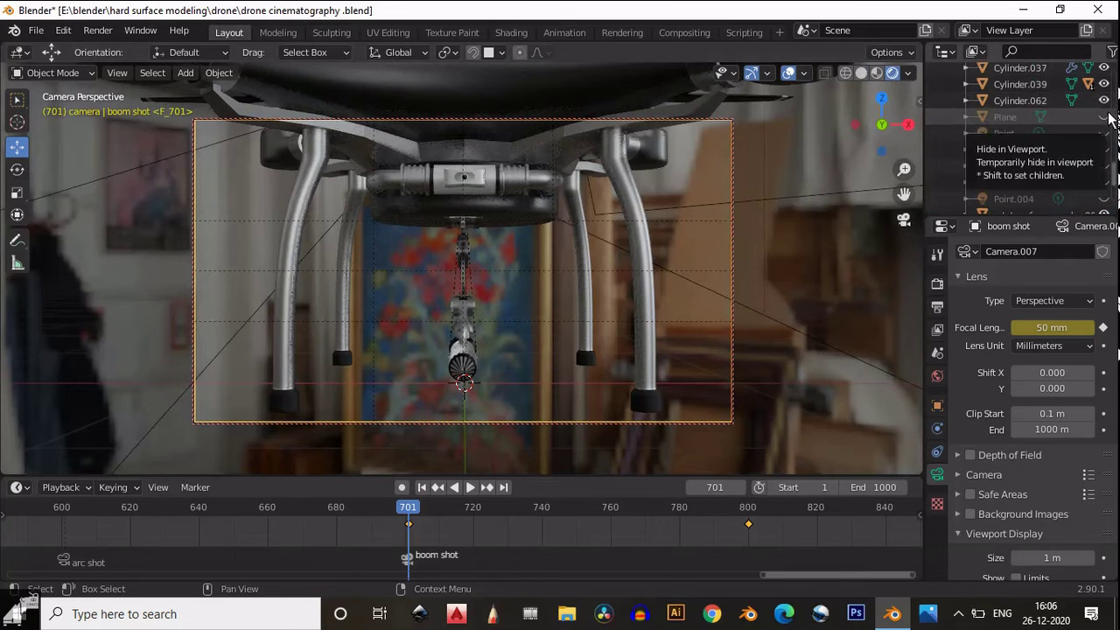
left_click(1104, 116)
left_click(470, 488)
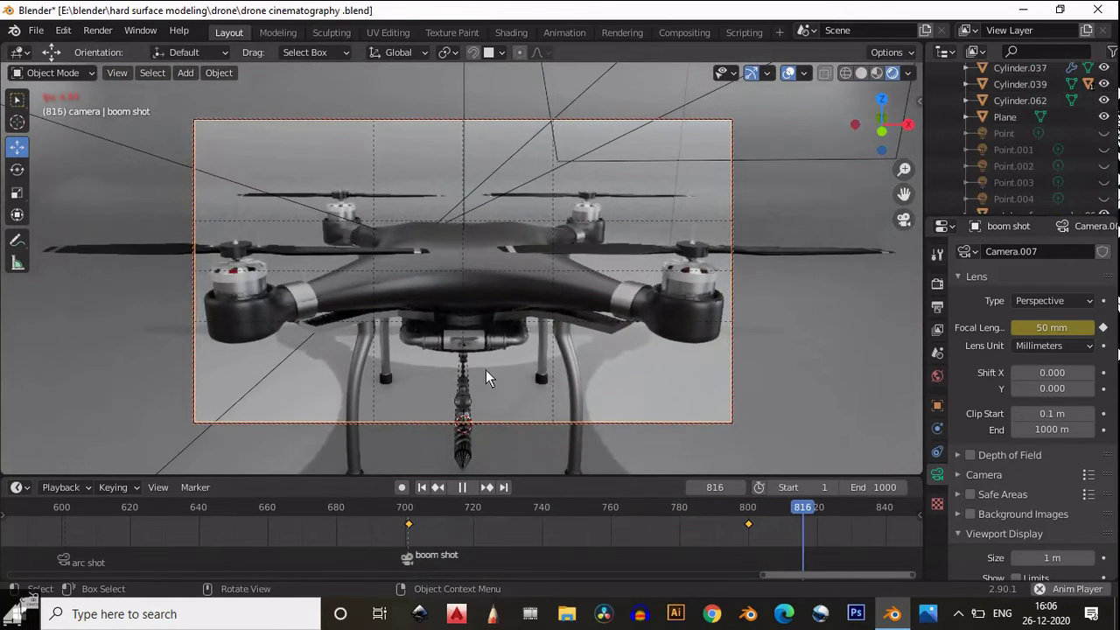
left_click(748, 513)
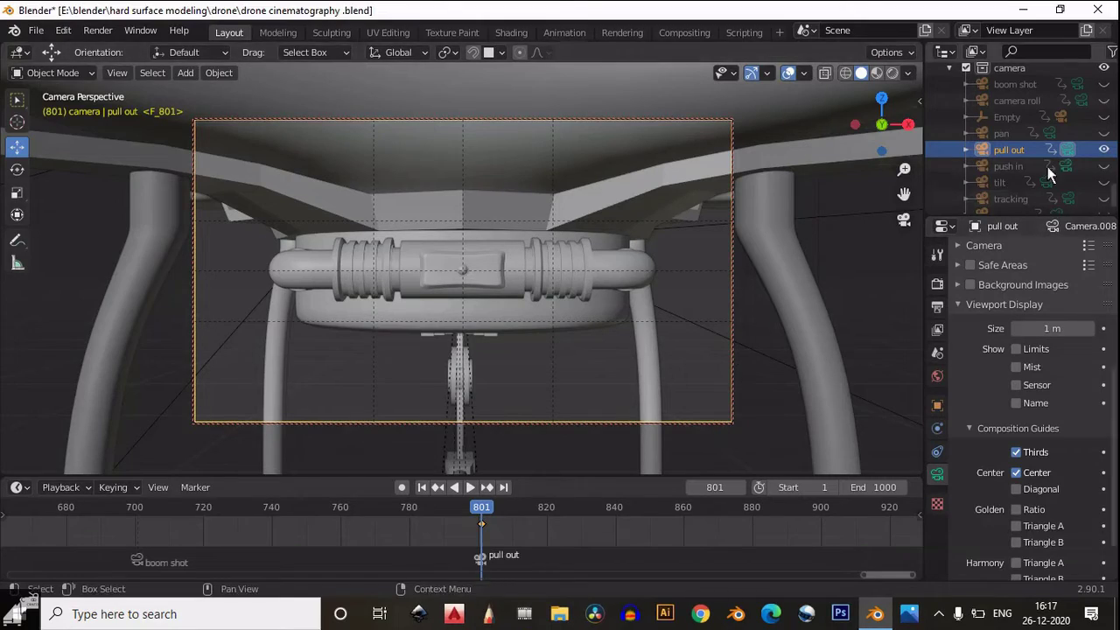
Step: Examine the pull out camera's placement in front of the drone at frame 801, then return to its camera view
middle_click_drag(892, 212, 569, 231)
scroll(442, 258, "down", 4)
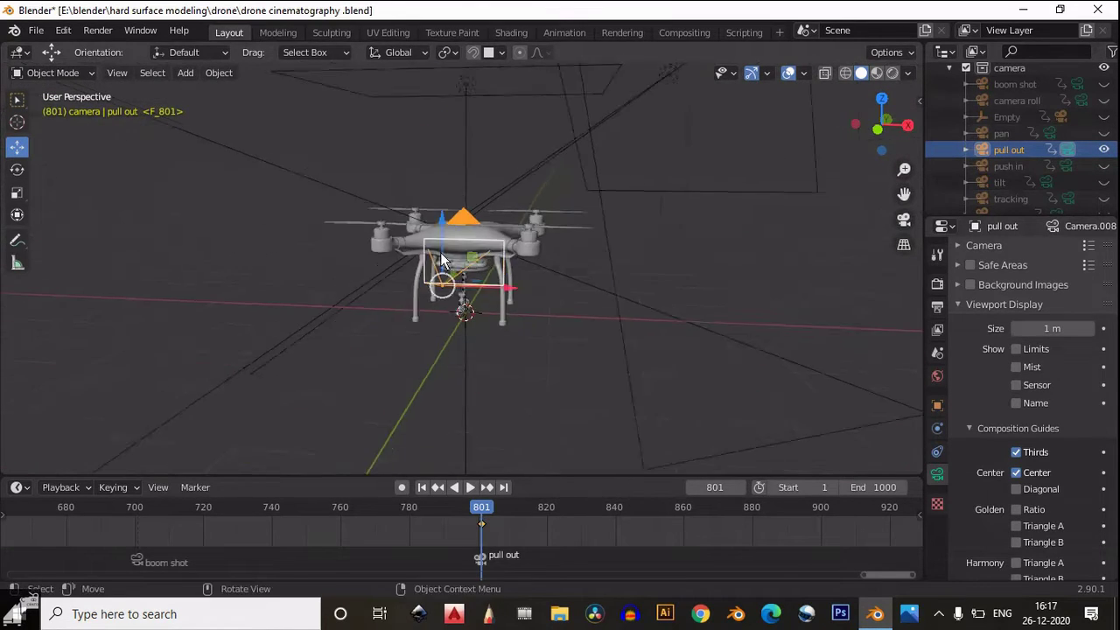
middle_click_drag(442, 253, 383, 281)
left_click_drag(396, 266, 459, 334)
right_click(460, 334)
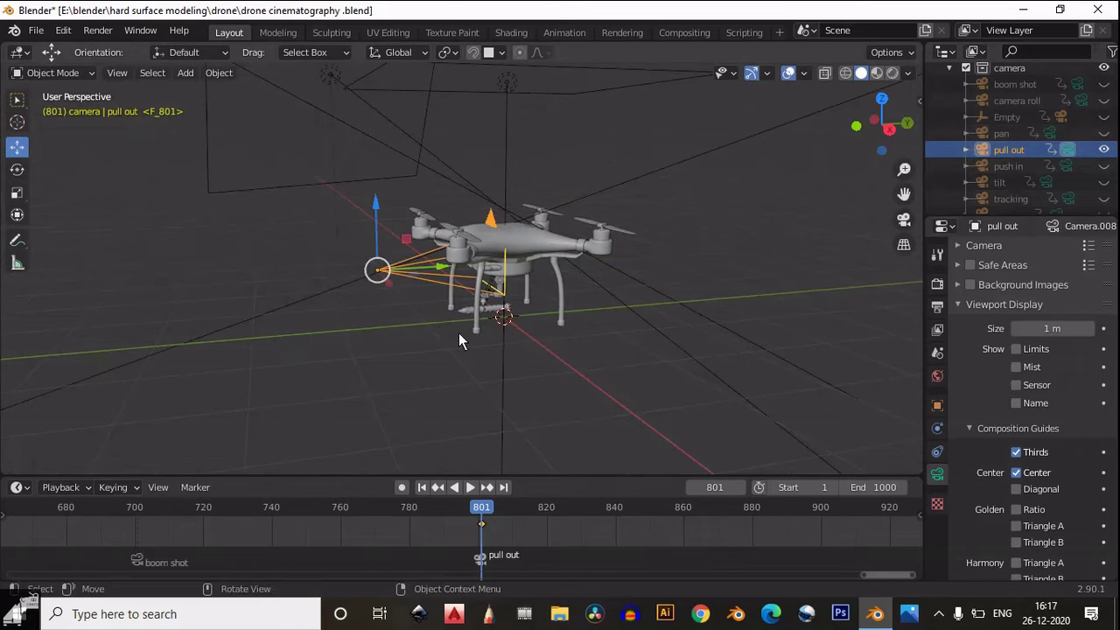
scroll(458, 340, "up", 4)
left_click(904, 219)
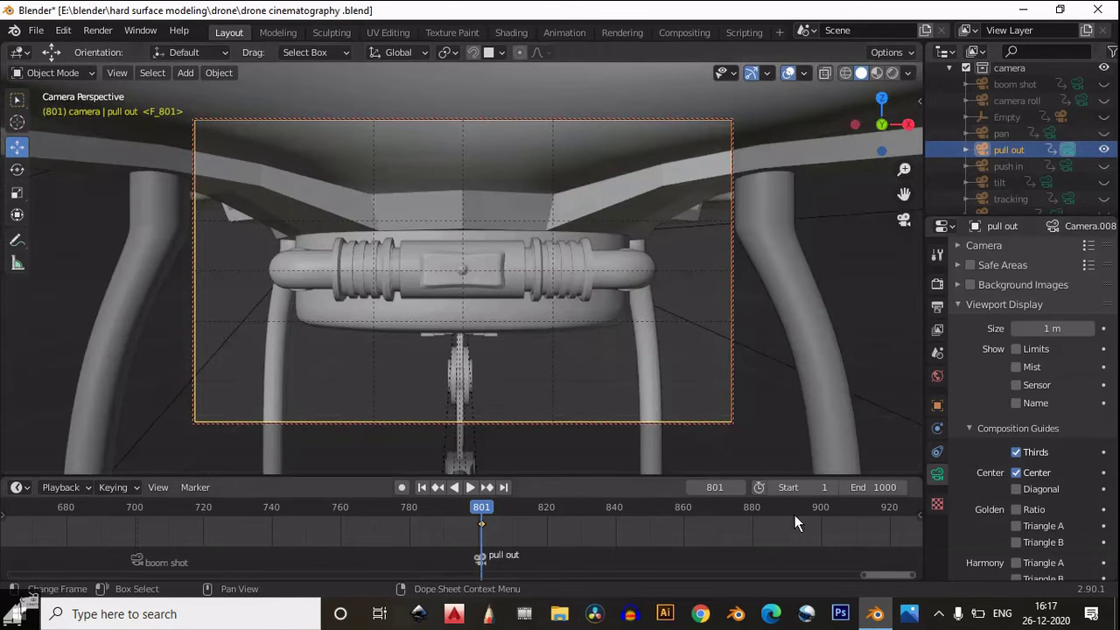
Step: Go to frame 900 and pull the pull out camera back to about -5.87 m in Y
left_click(821, 506)
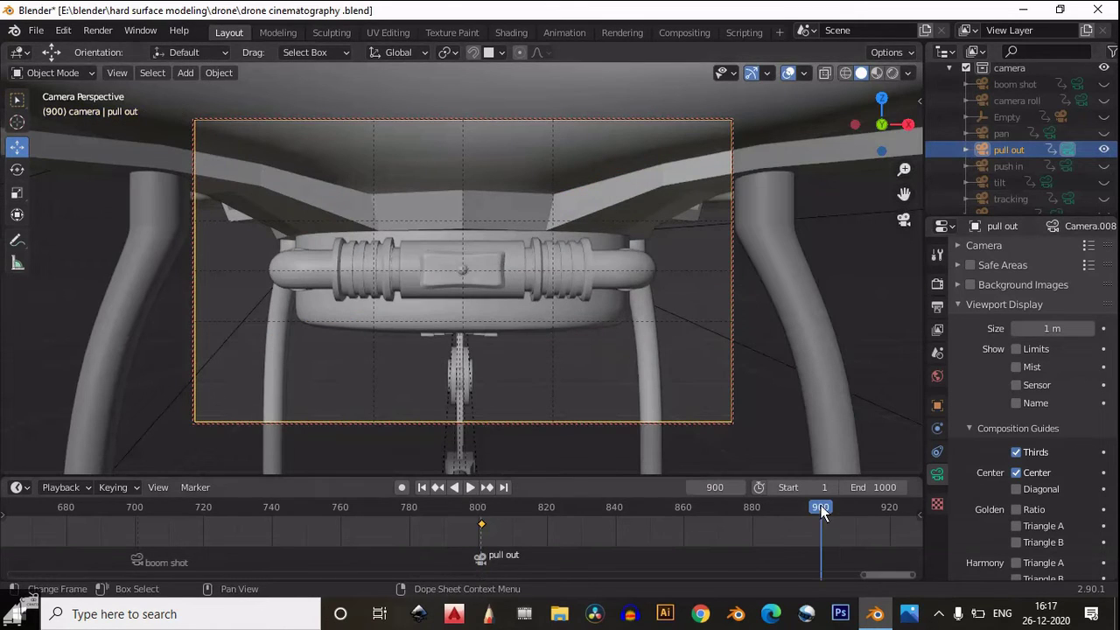
left_click(938, 406)
scroll(567, 280, "down", 8)
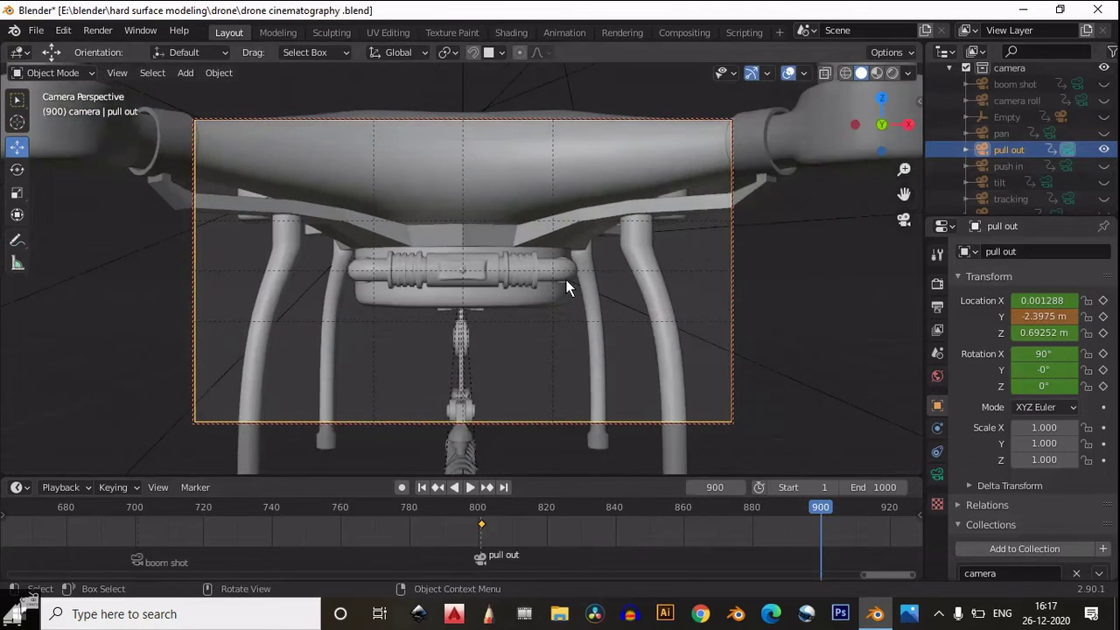
scroll(567, 288, "down", 2)
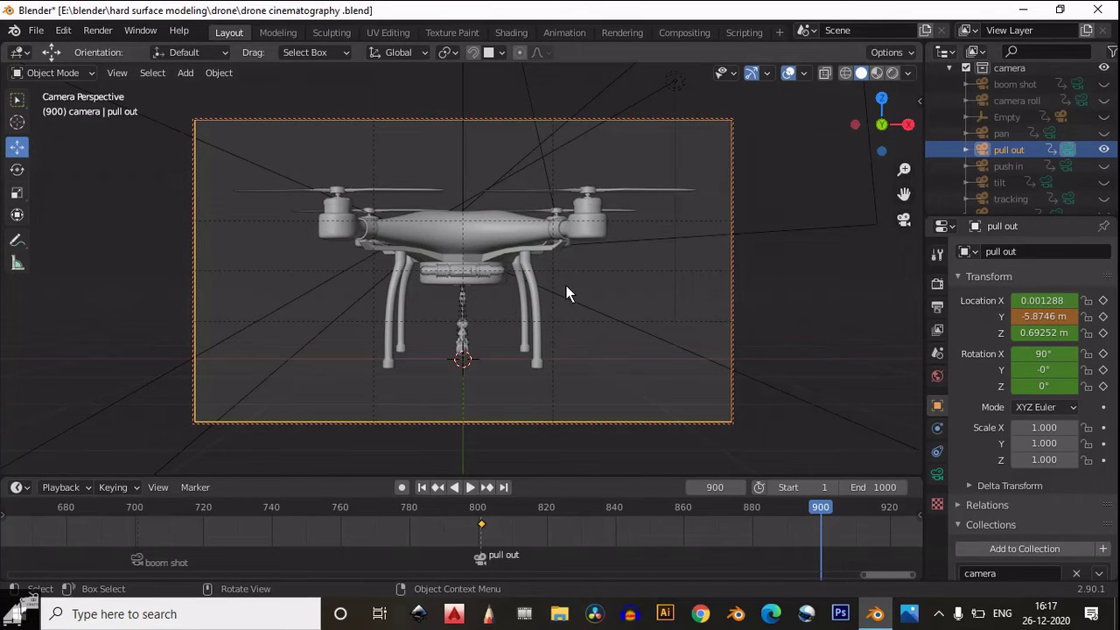
Step: Keyframe the pull out camera's location and rotation at frame 900
right_click(1044, 321)
left_click(1039, 318)
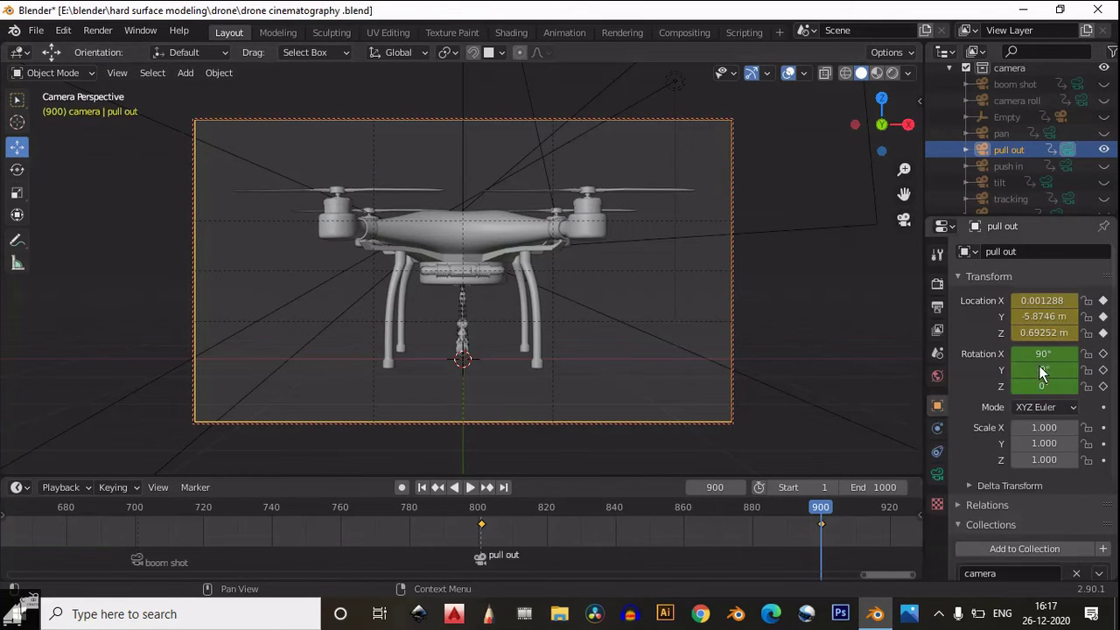
right_click(1041, 372)
left_click(1037, 323)
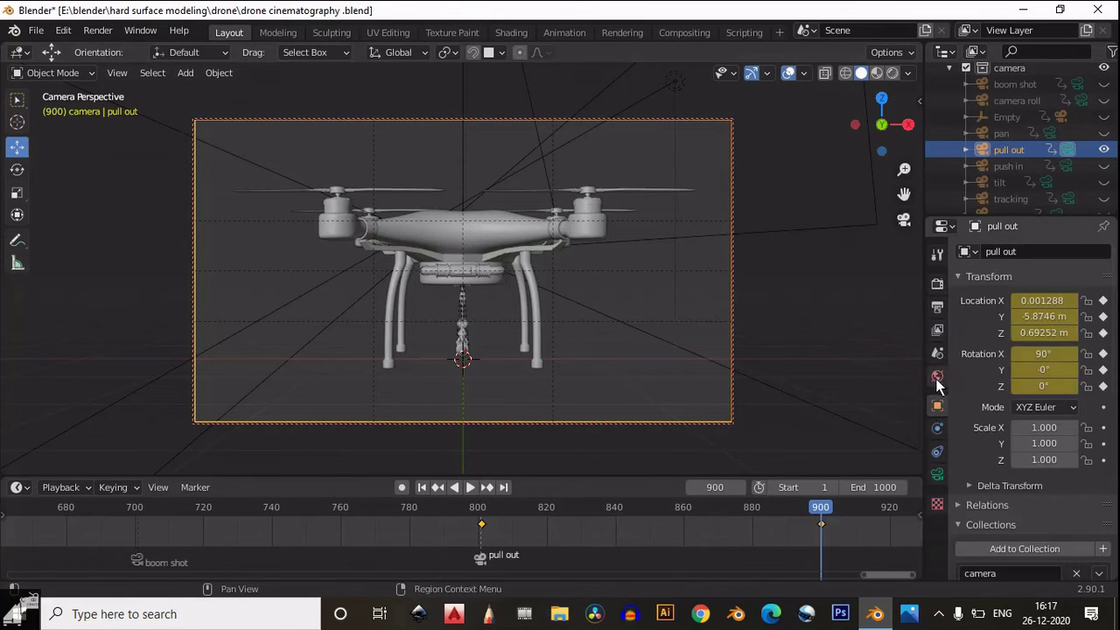
Step: Play the pull out shot from frame 801 through the camera and return to frame 900
left_click(479, 517)
left_click(466, 487)
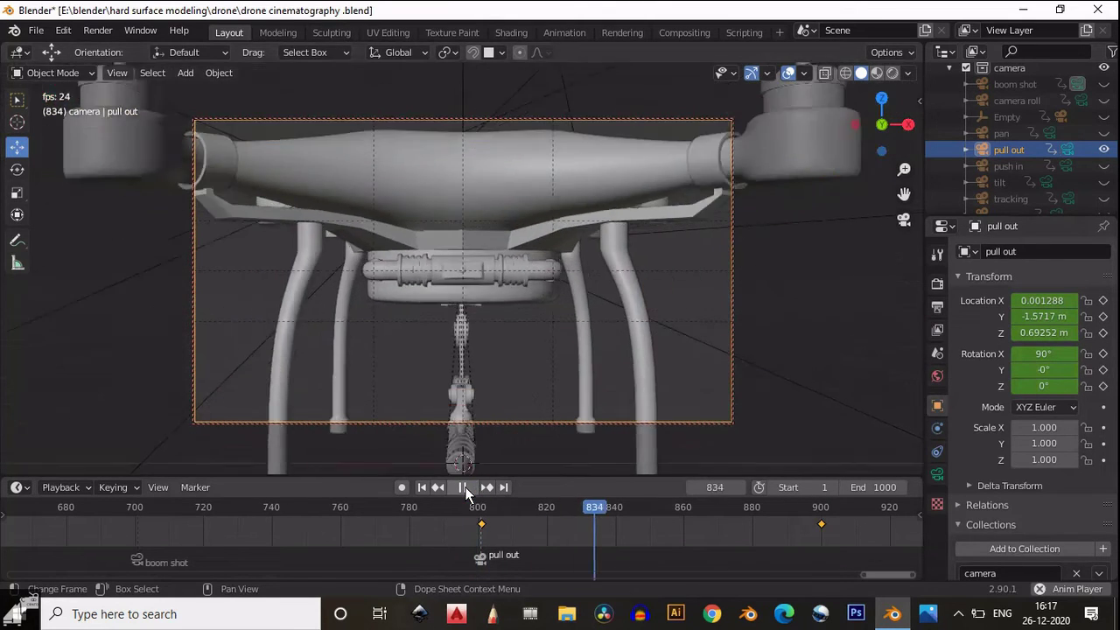
left_click(464, 487)
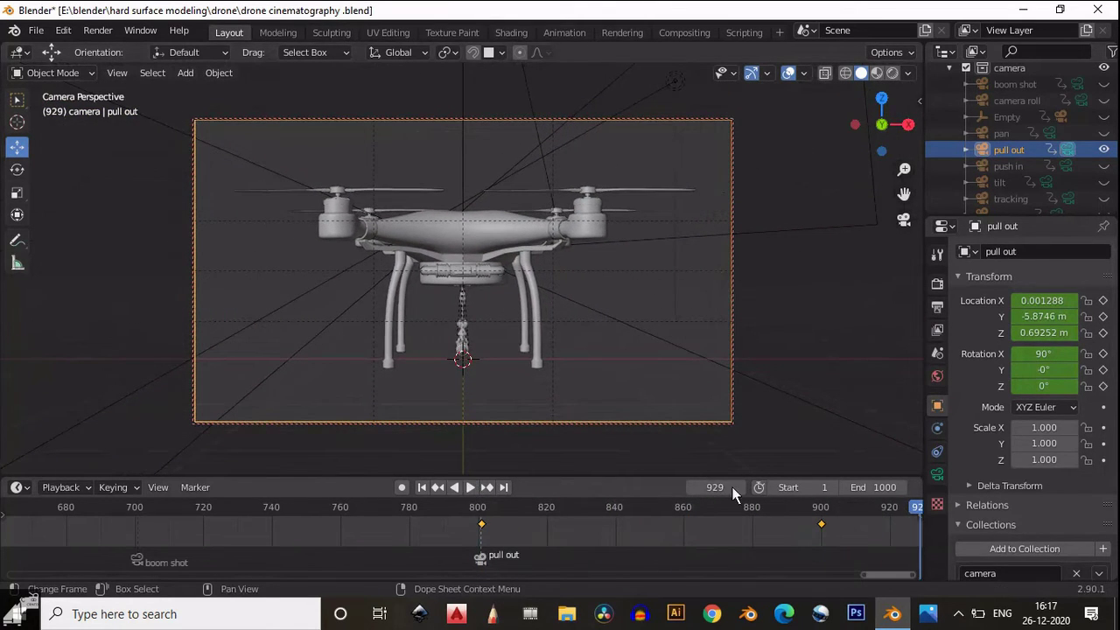
left_click(819, 516)
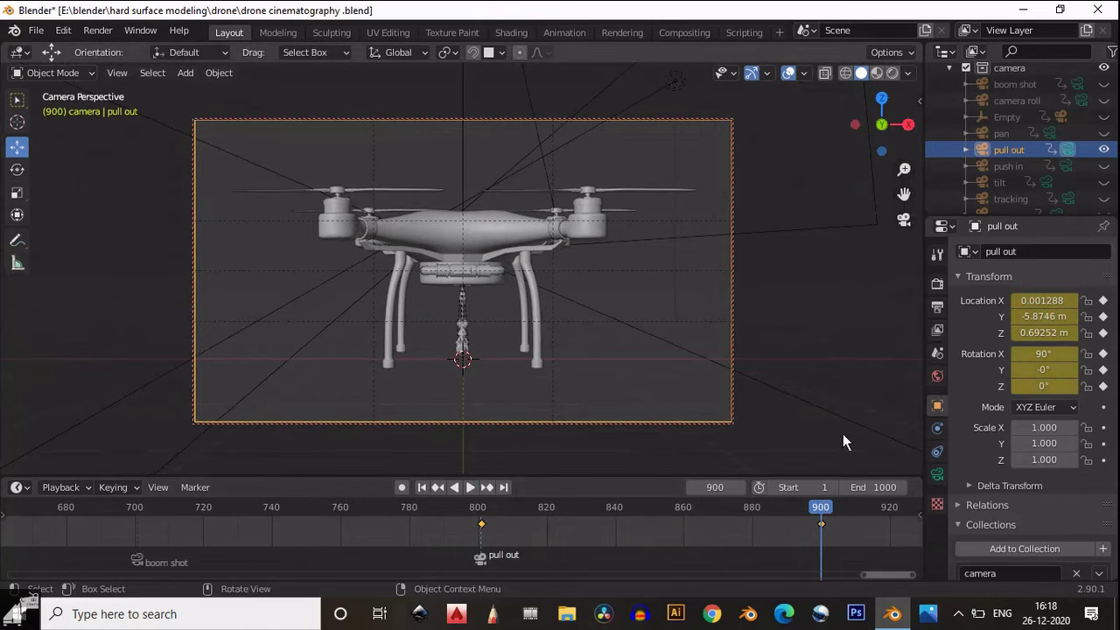
Step: Try focal lengths of 83 mm at frame 900 and 18 mm at frame 801 on the pull out camera, resetting to default each time
left_click(938, 473)
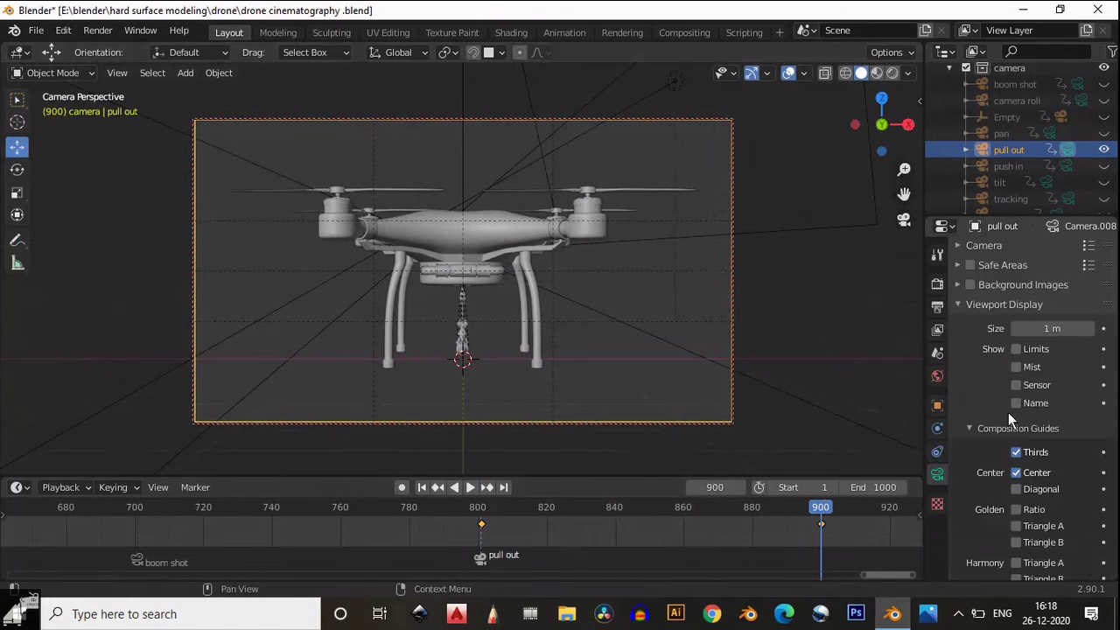
scroll(989, 402, "up", 6)
left_click(483, 516)
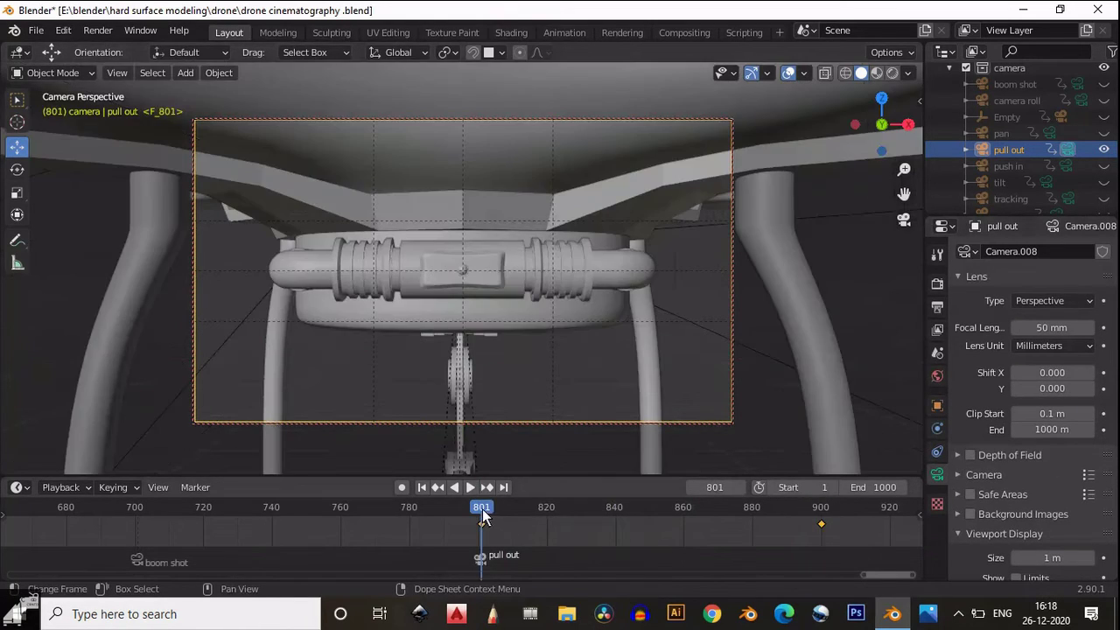
left_click(819, 516)
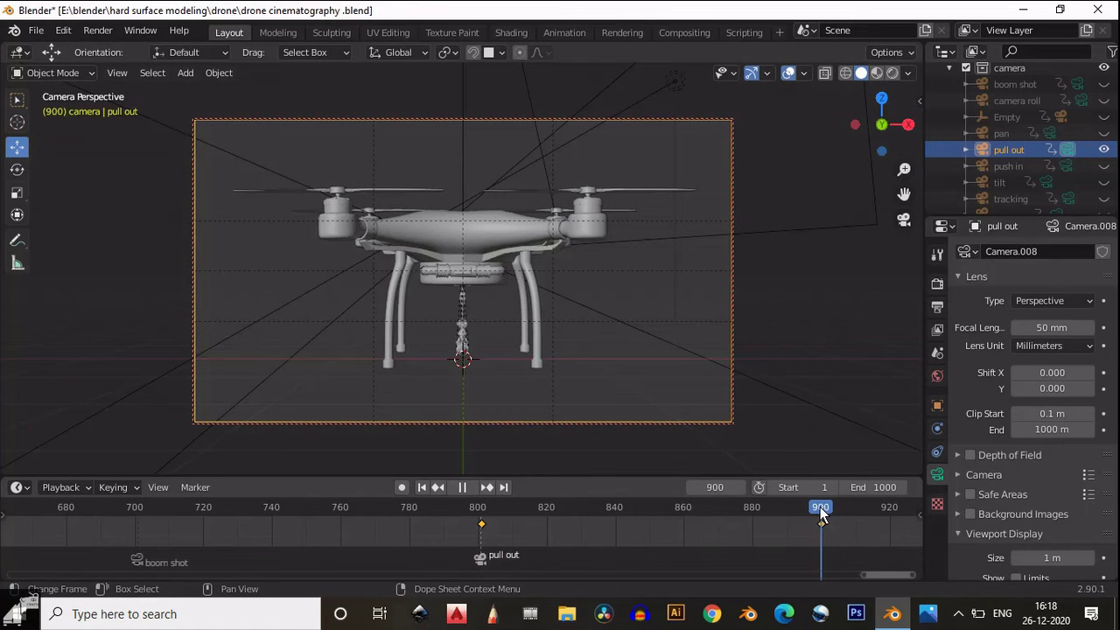
left_click_drag(1063, 329, 1029, 333)
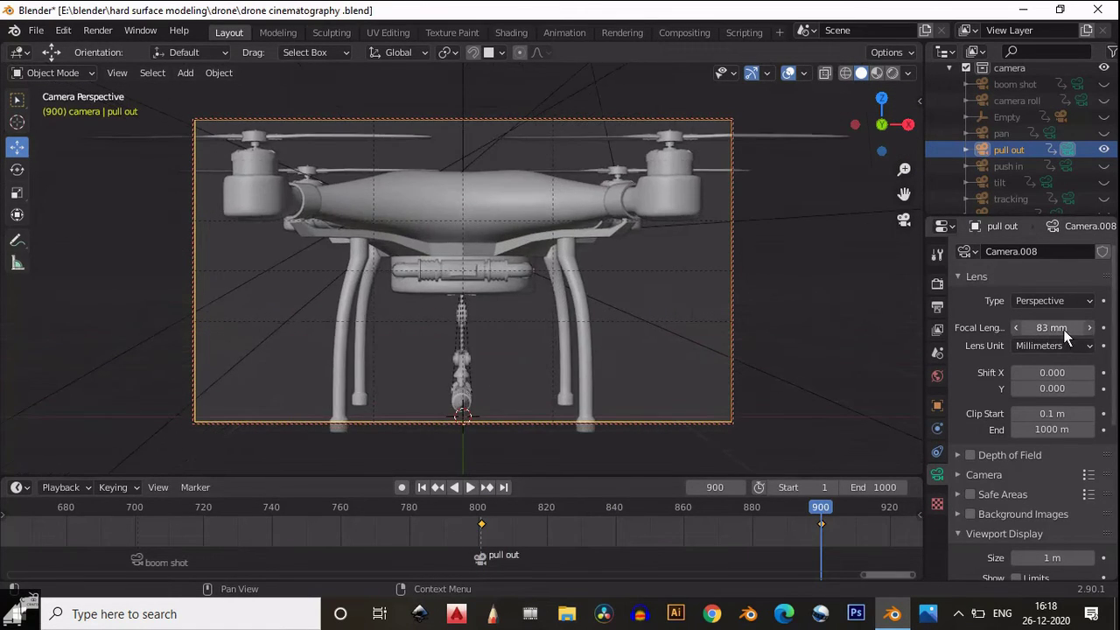
key("BackSpace")
left_click(480, 516)
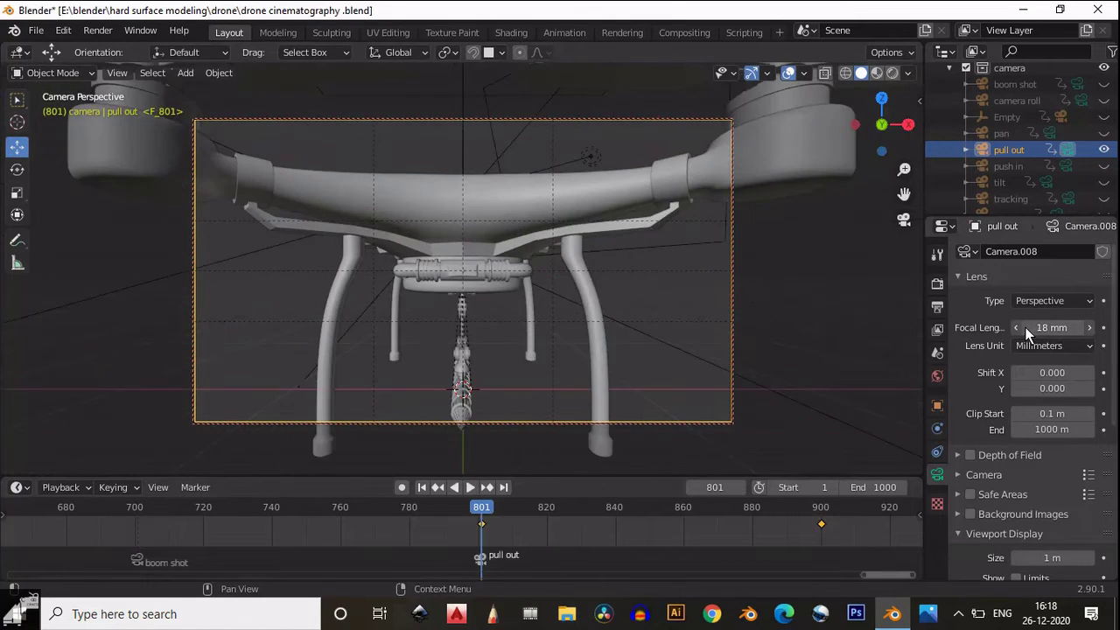
key("BackSpace")
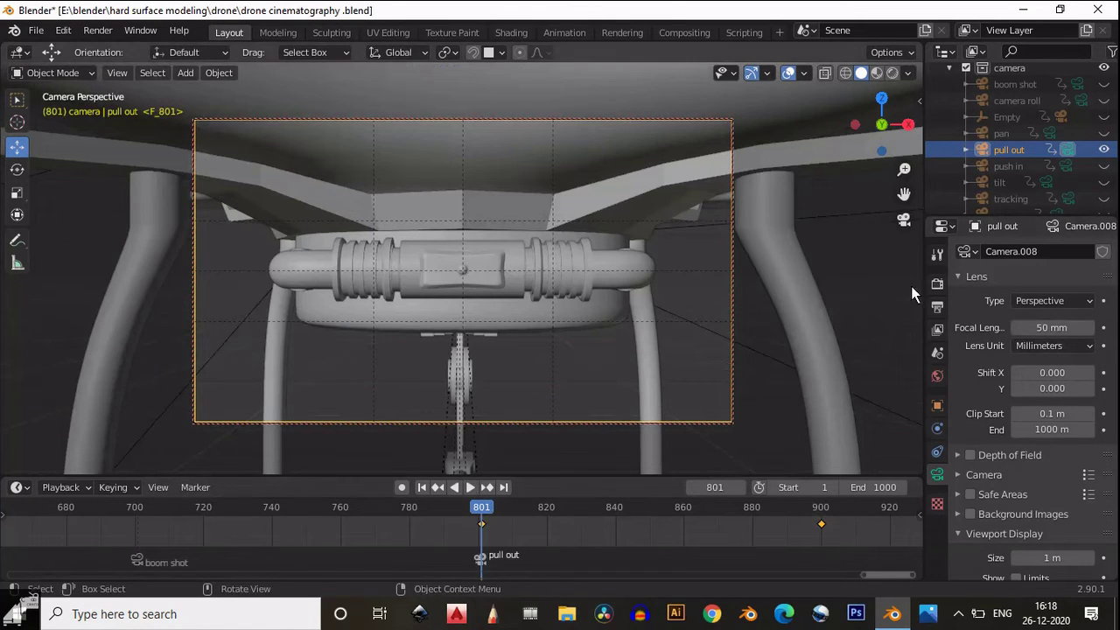
Step: Switch the viewport to rendered shading and unhide the pan camera and the floor plane
left_click(1105, 133)
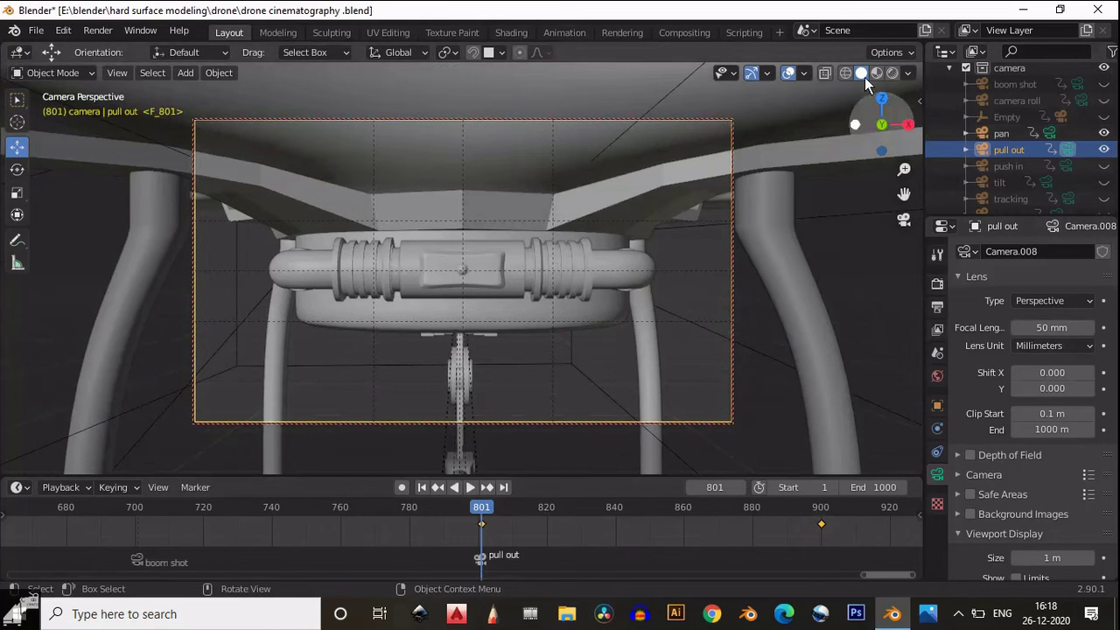
key("z")
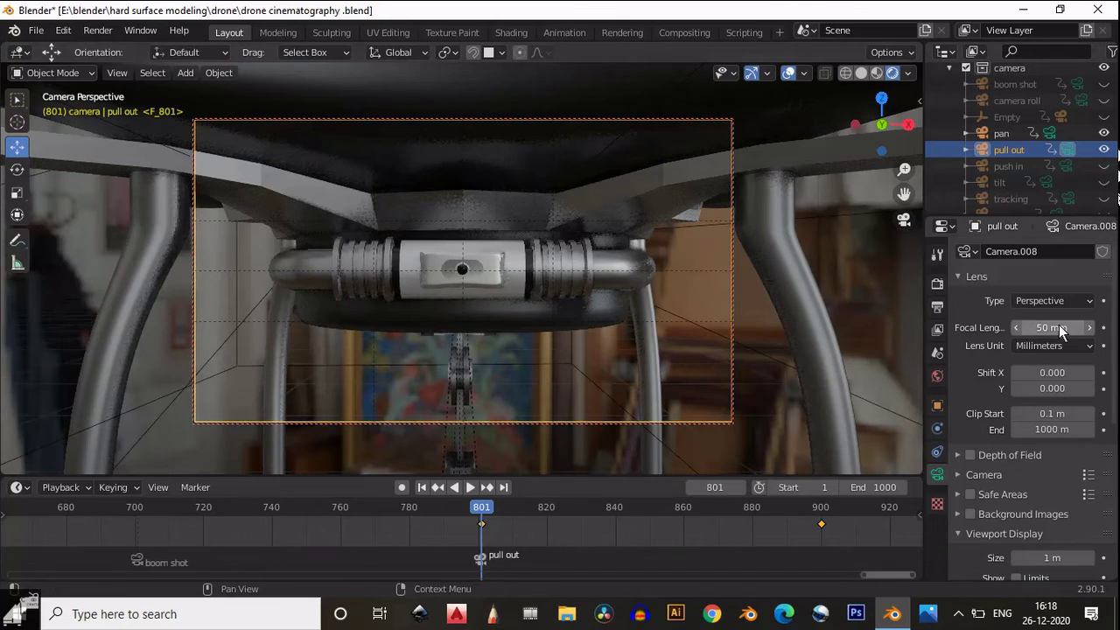
scroll(1081, 284, "up", 1)
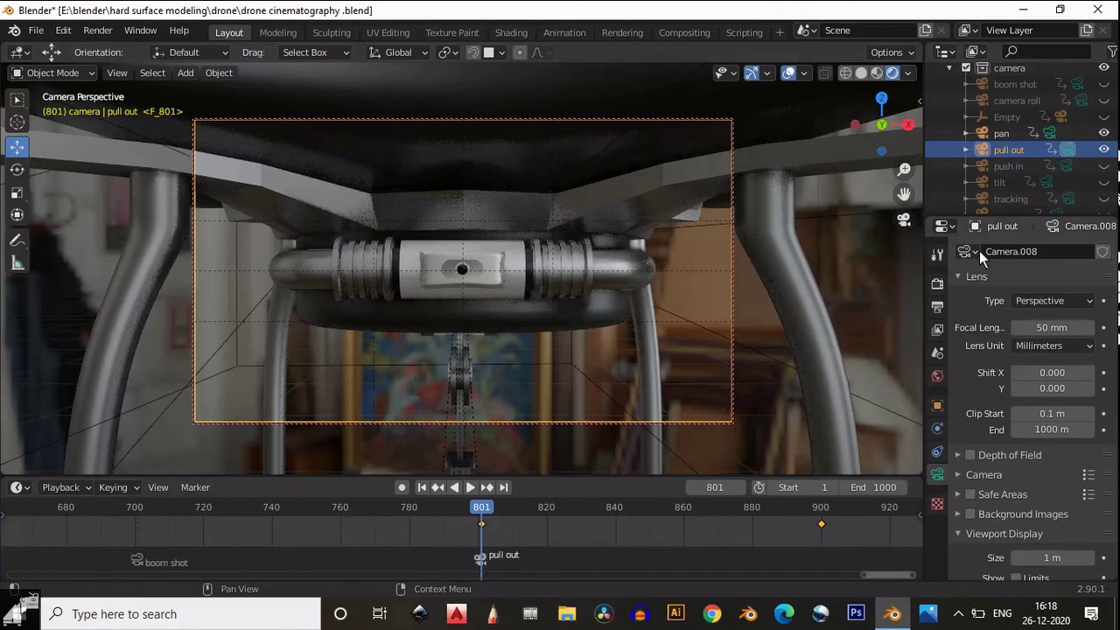
scroll(1107, 130, "up", 5)
left_click(1104, 116)
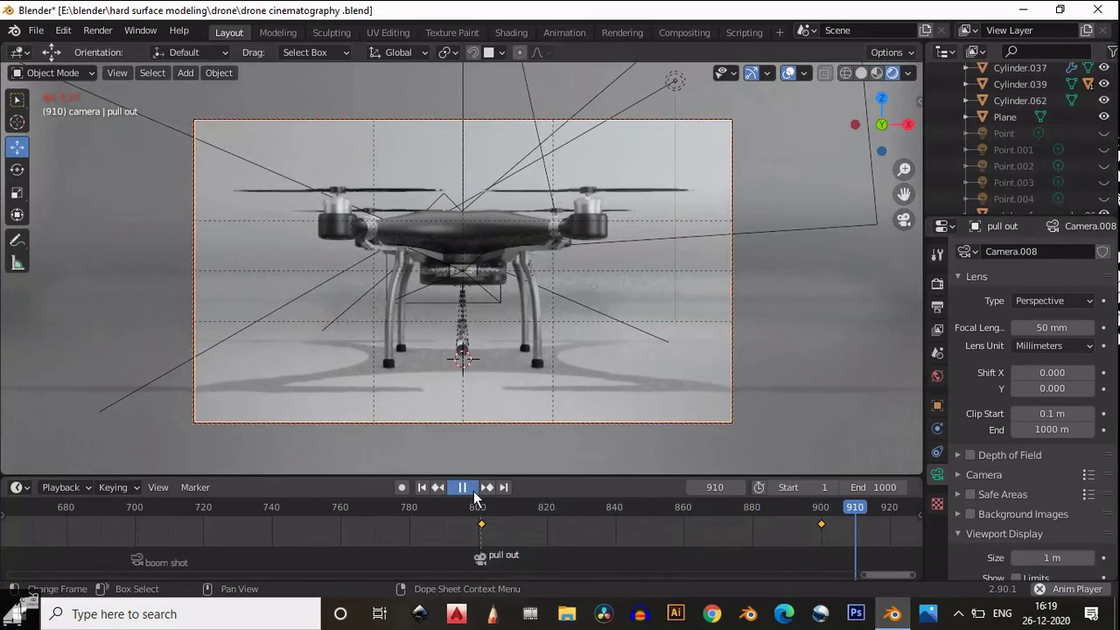
Step: Select the floor plane and examine the rendered drone from outside the camera, then return to the camera view
left_click(906, 226)
left_click(503, 346)
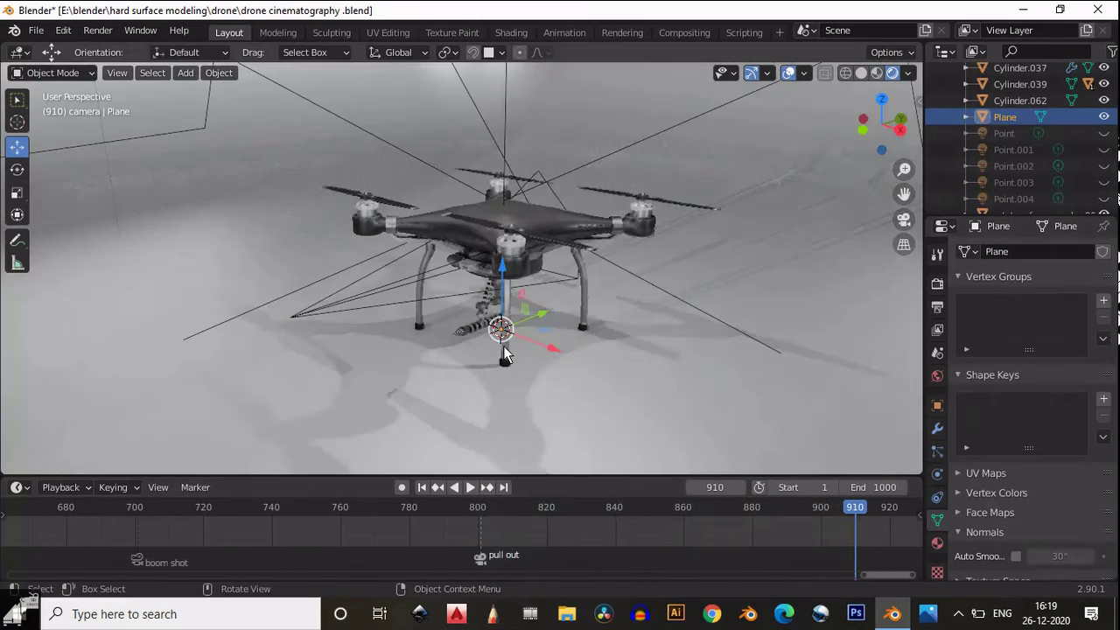
middle_click_drag(503, 345, 671, 331)
middle_click_drag(571, 311, 733, 230)
left_click(906, 220)
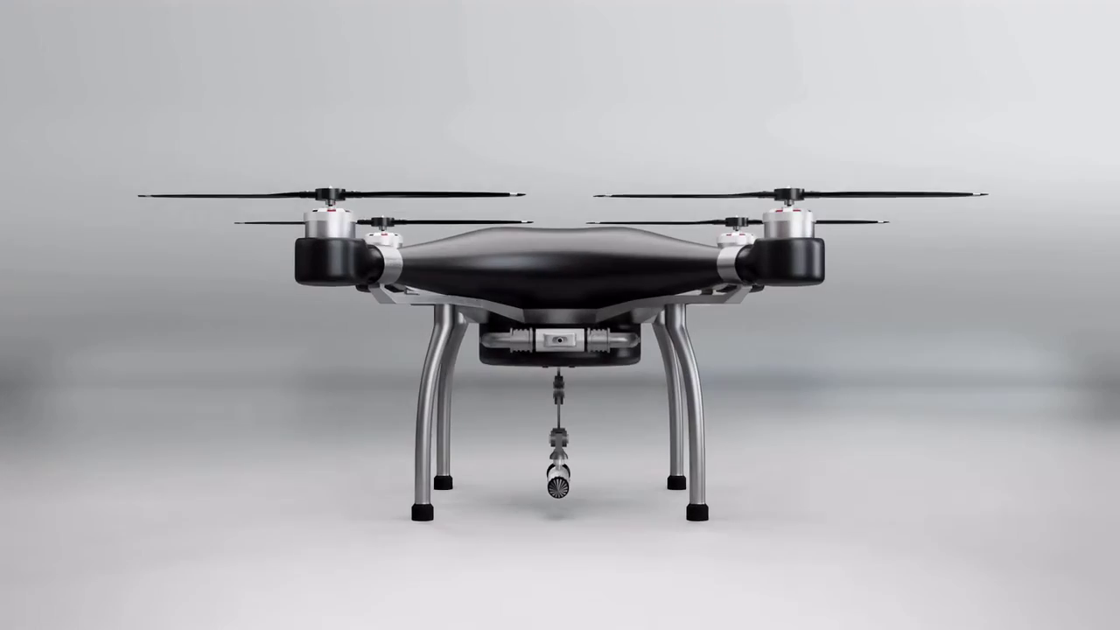